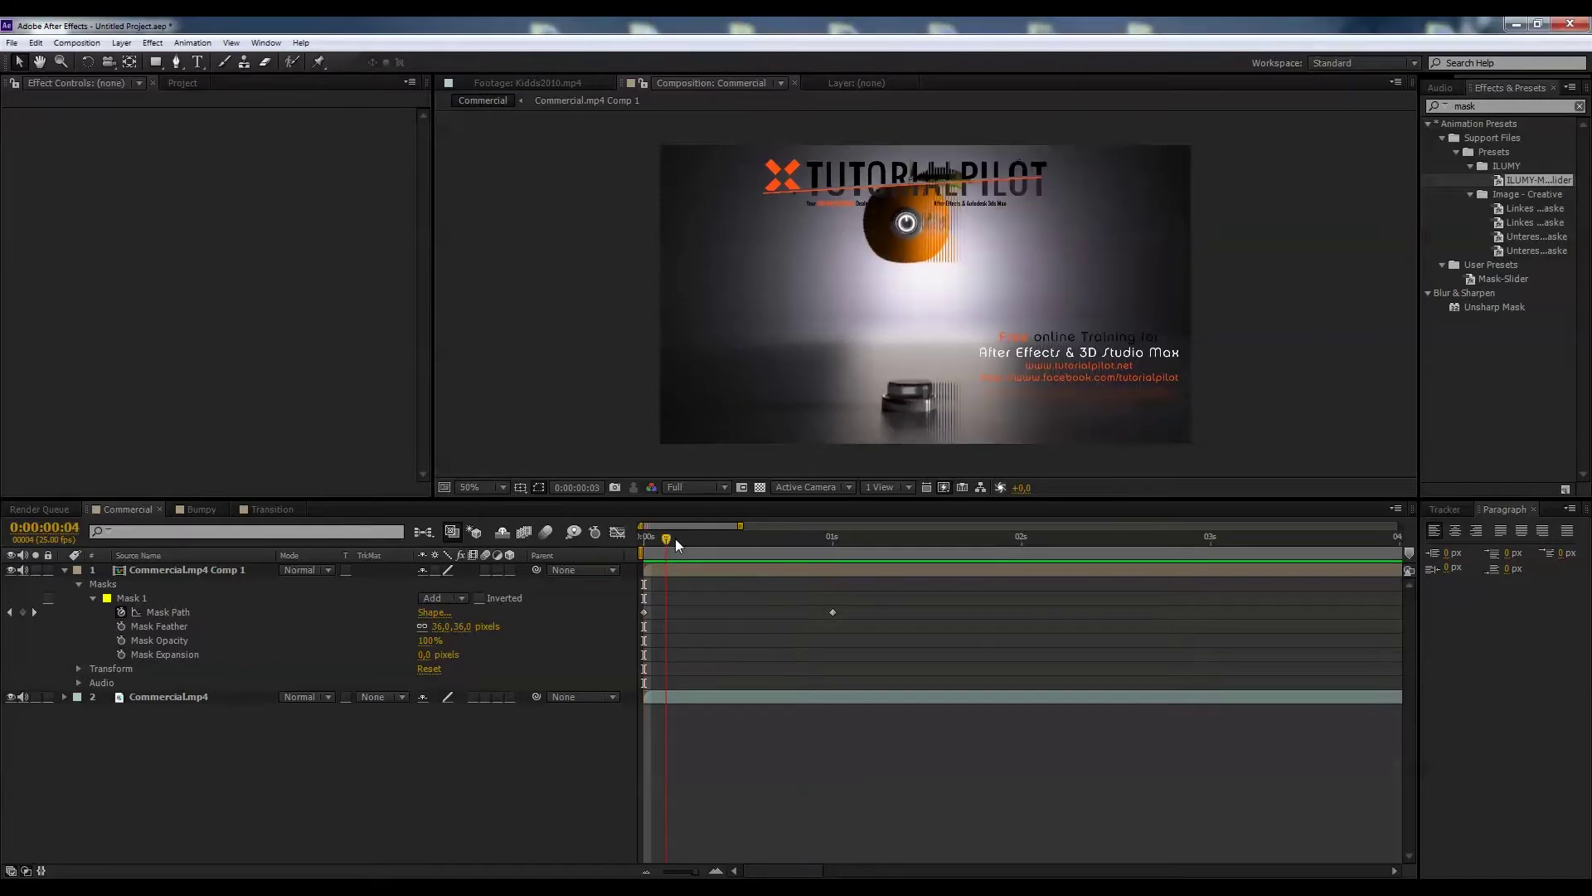
Step: Stop the Commercial preview and scrub through the Transition composition's timeline
left_click(801, 538)
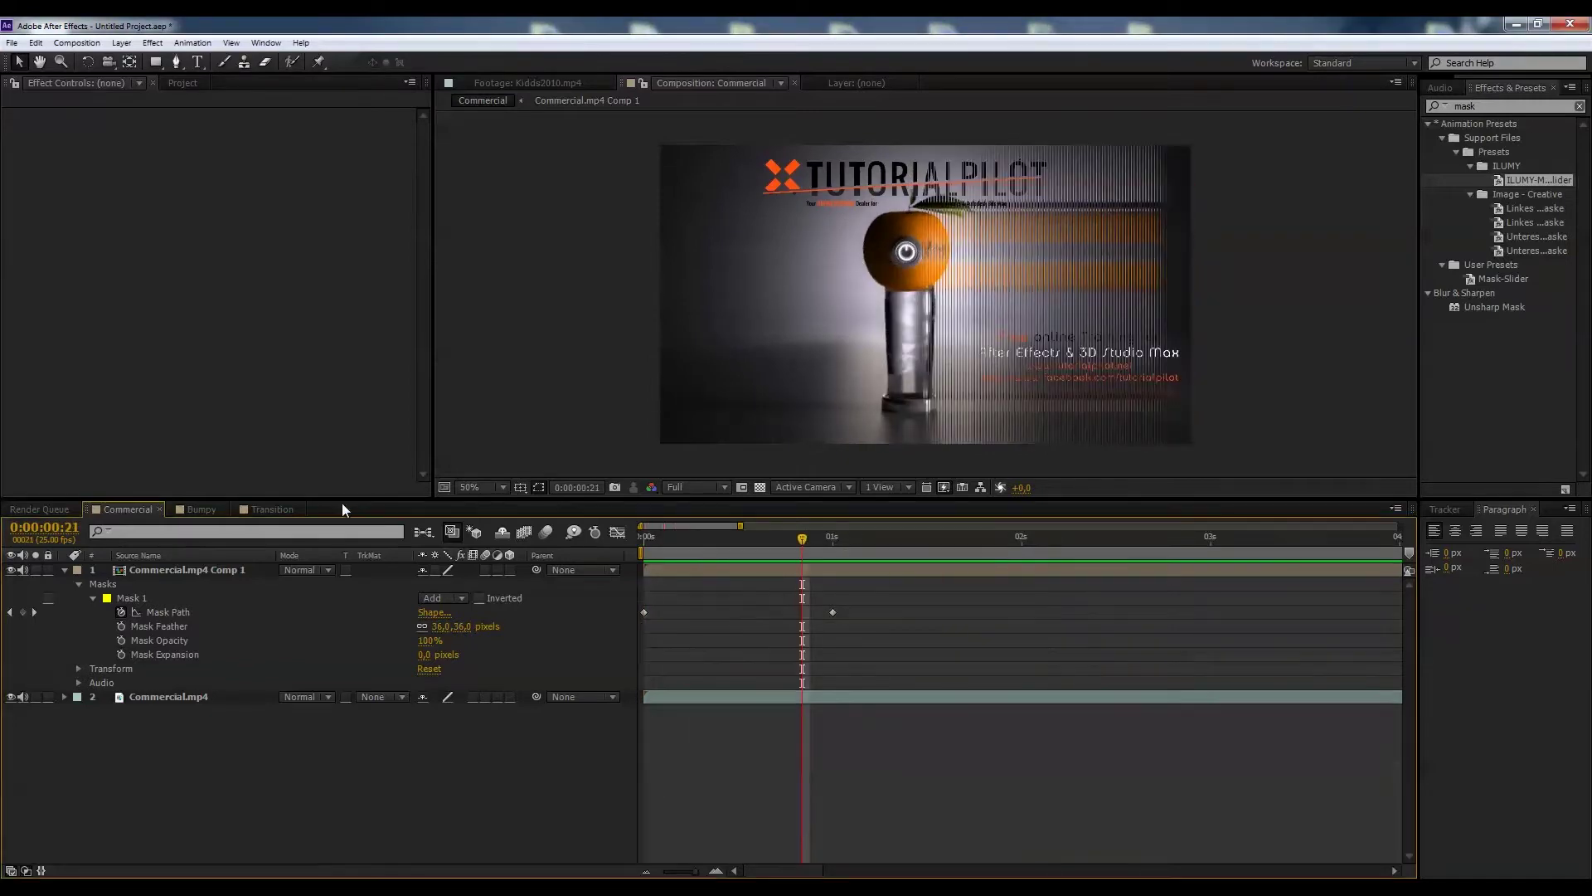
left_click(278, 509)
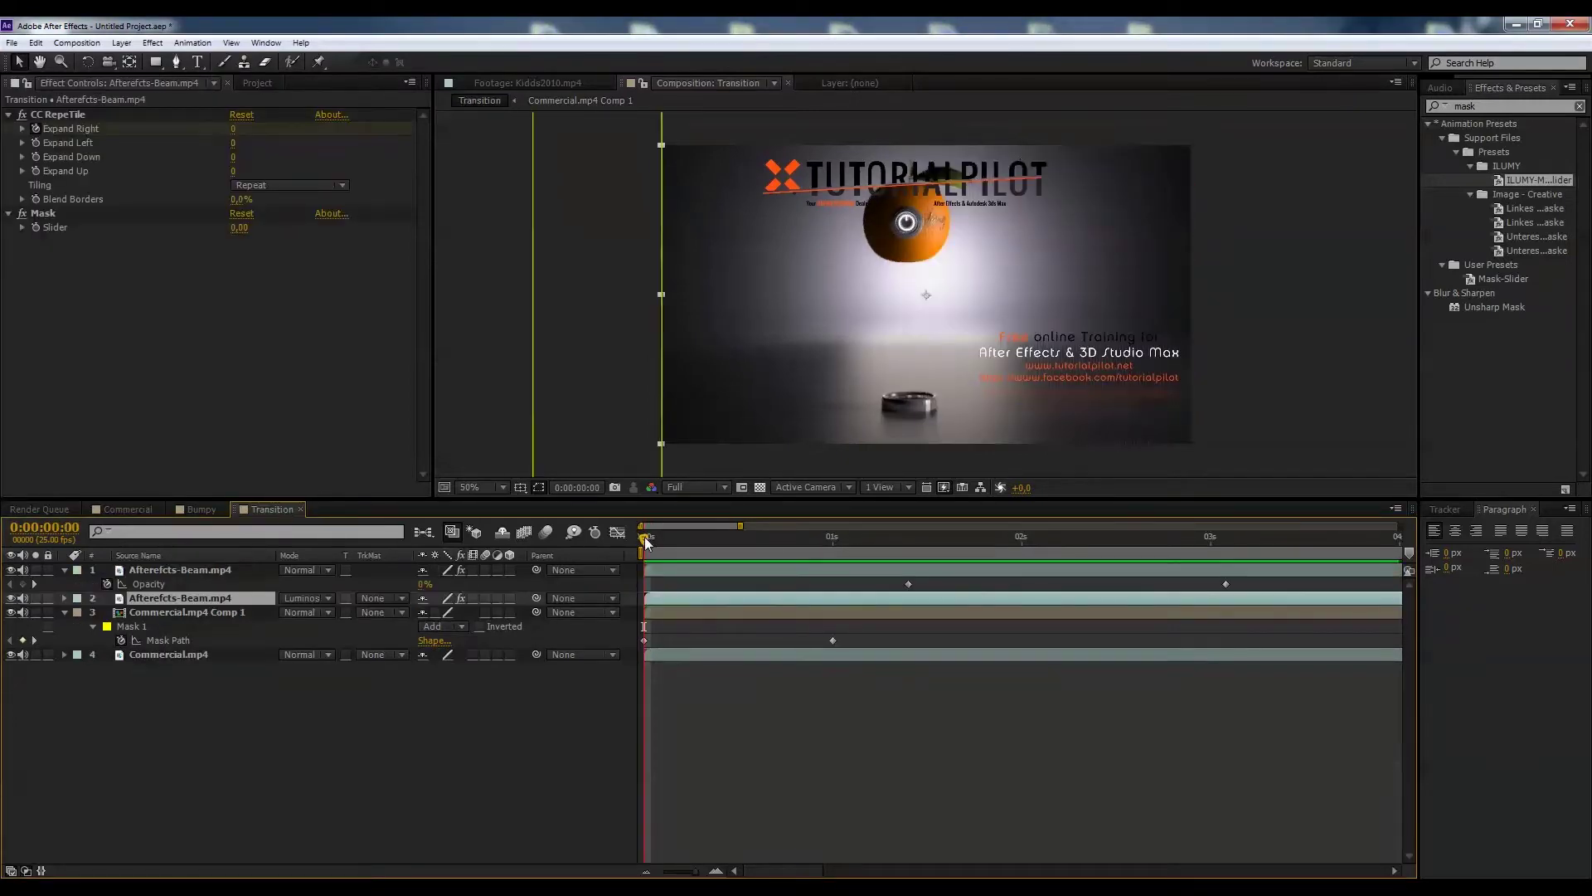
left_click_drag(644, 537, 1069, 537)
left_click(810, 537)
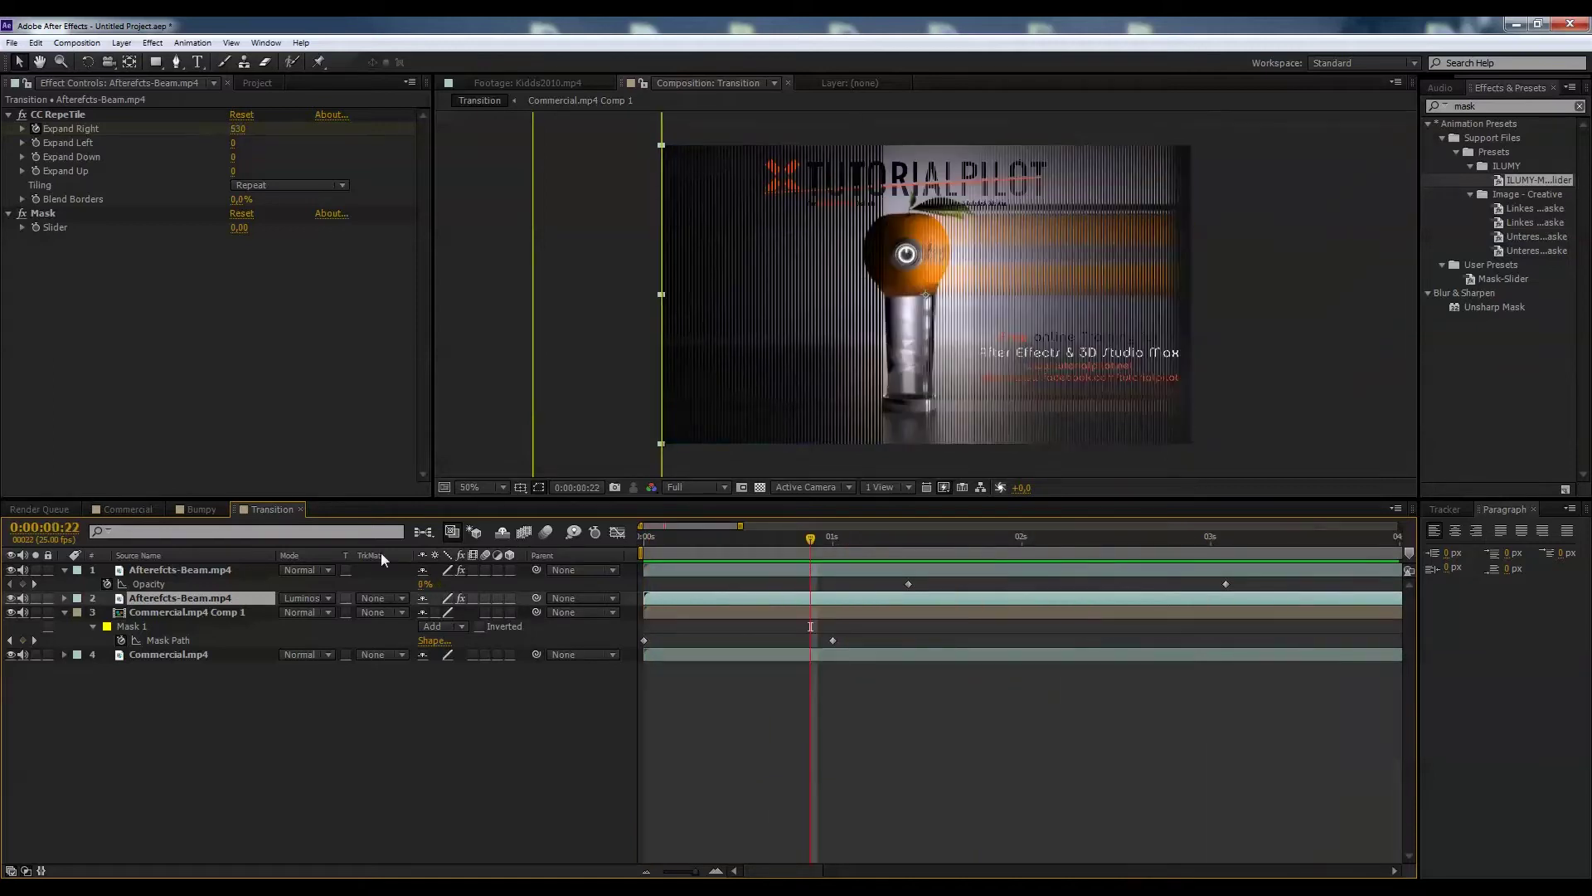
Step: Scrub the Bumpy composition, return to Commercial, and switch to the browser
left_click(200, 510)
mouse_move(633, 536)
left_mouse_down()
mouse_move(665, 531)
mouse_move(638, 540)
left_mouse_up()
left_click(154, 510)
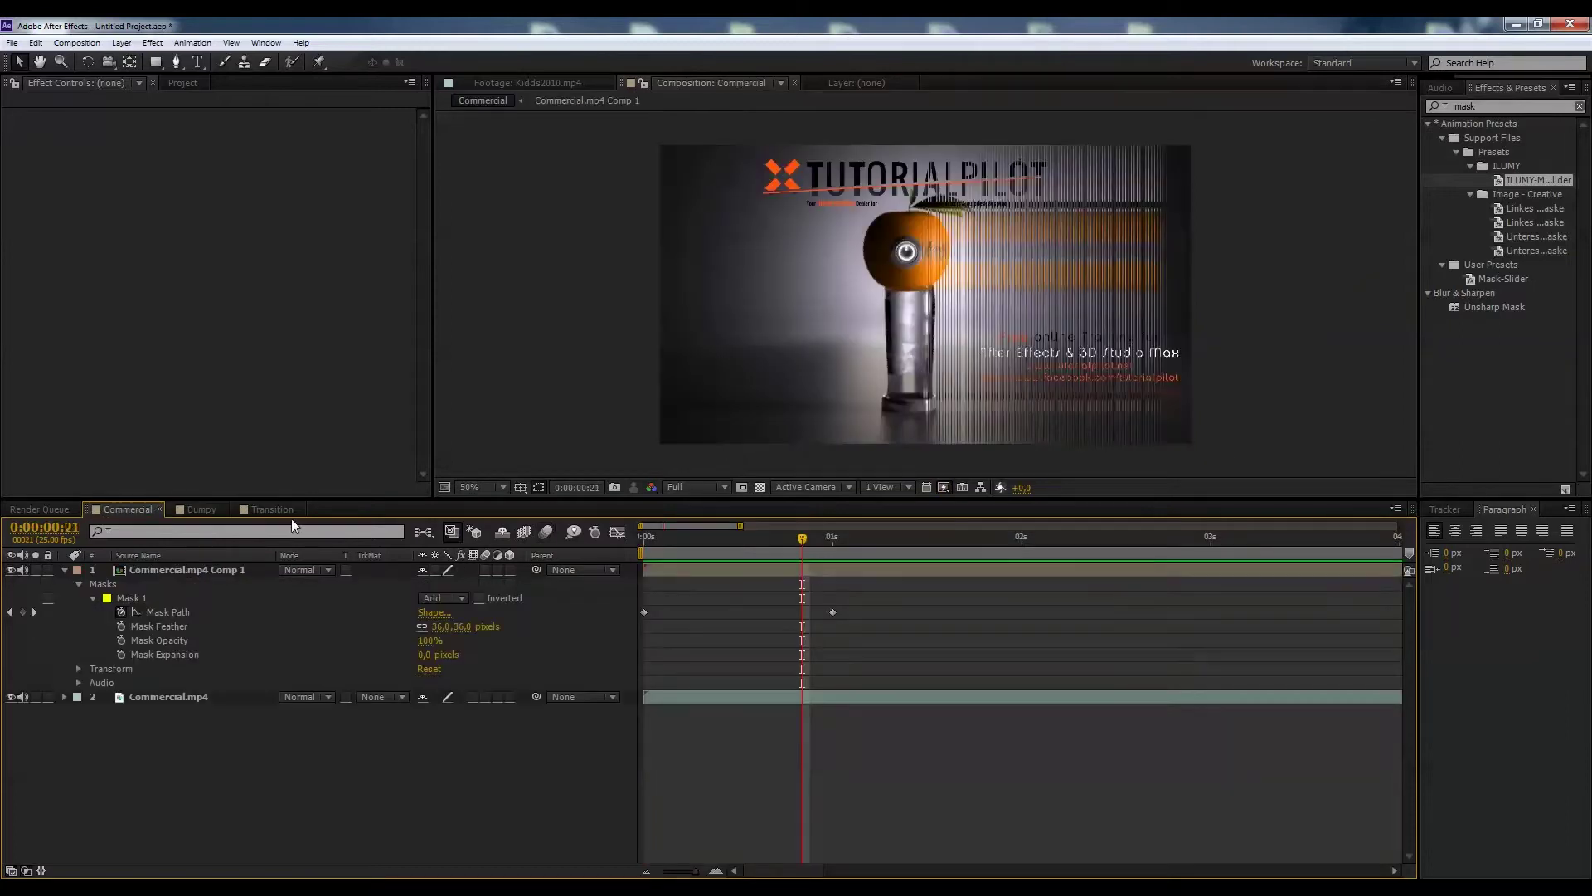
key("alt+Tab")
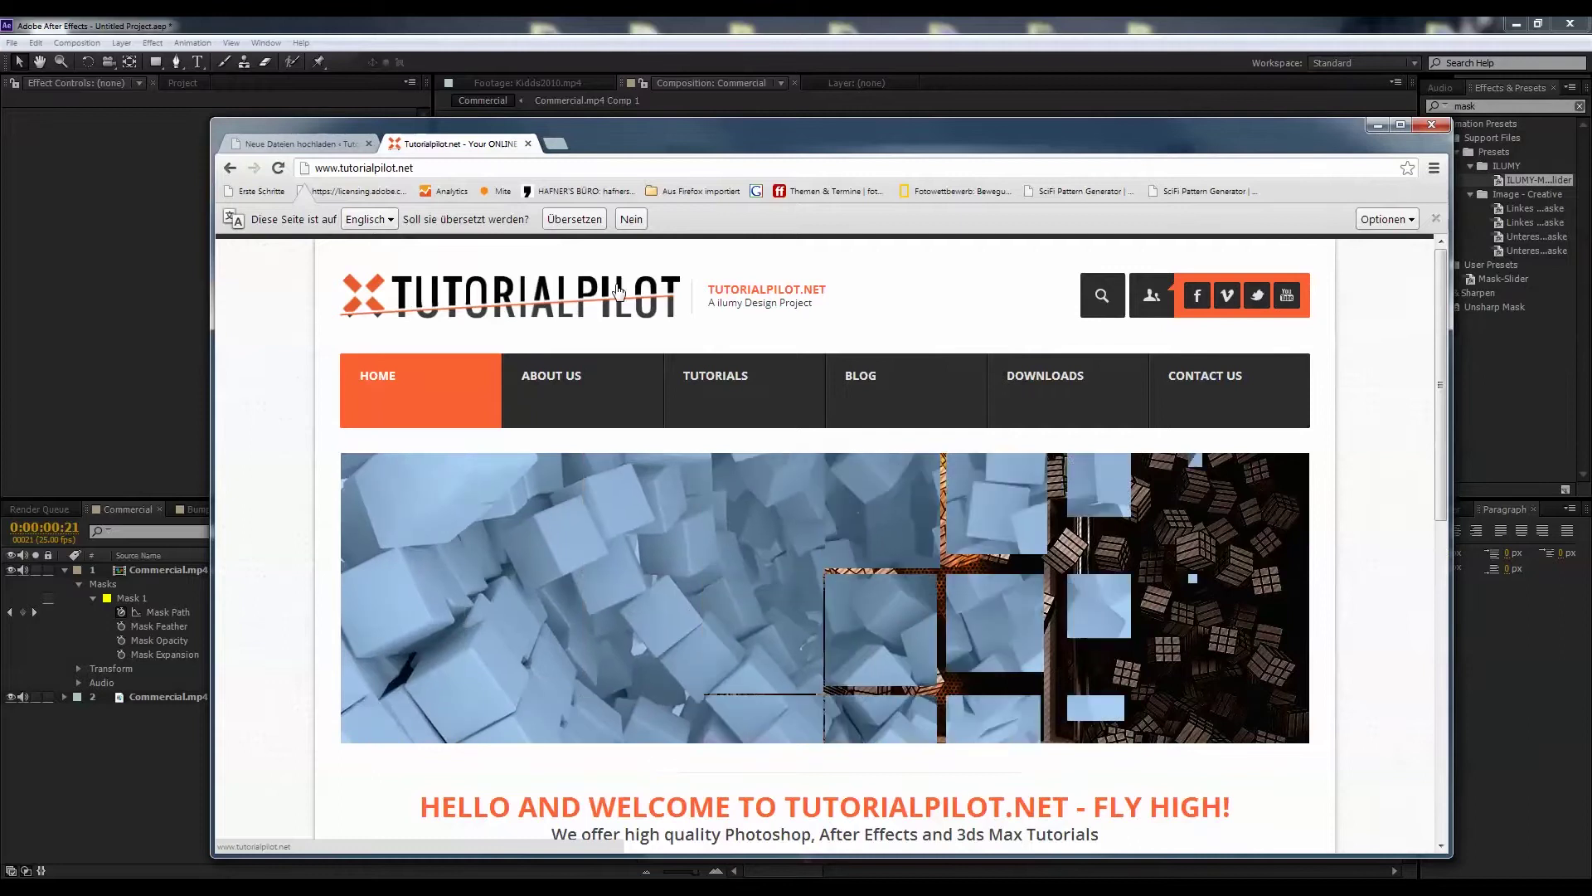
Step: Download the '#2 - Slider' freebie from TutorialPilot's Downloads page as slider (2).zip
left_click(1095, 399)
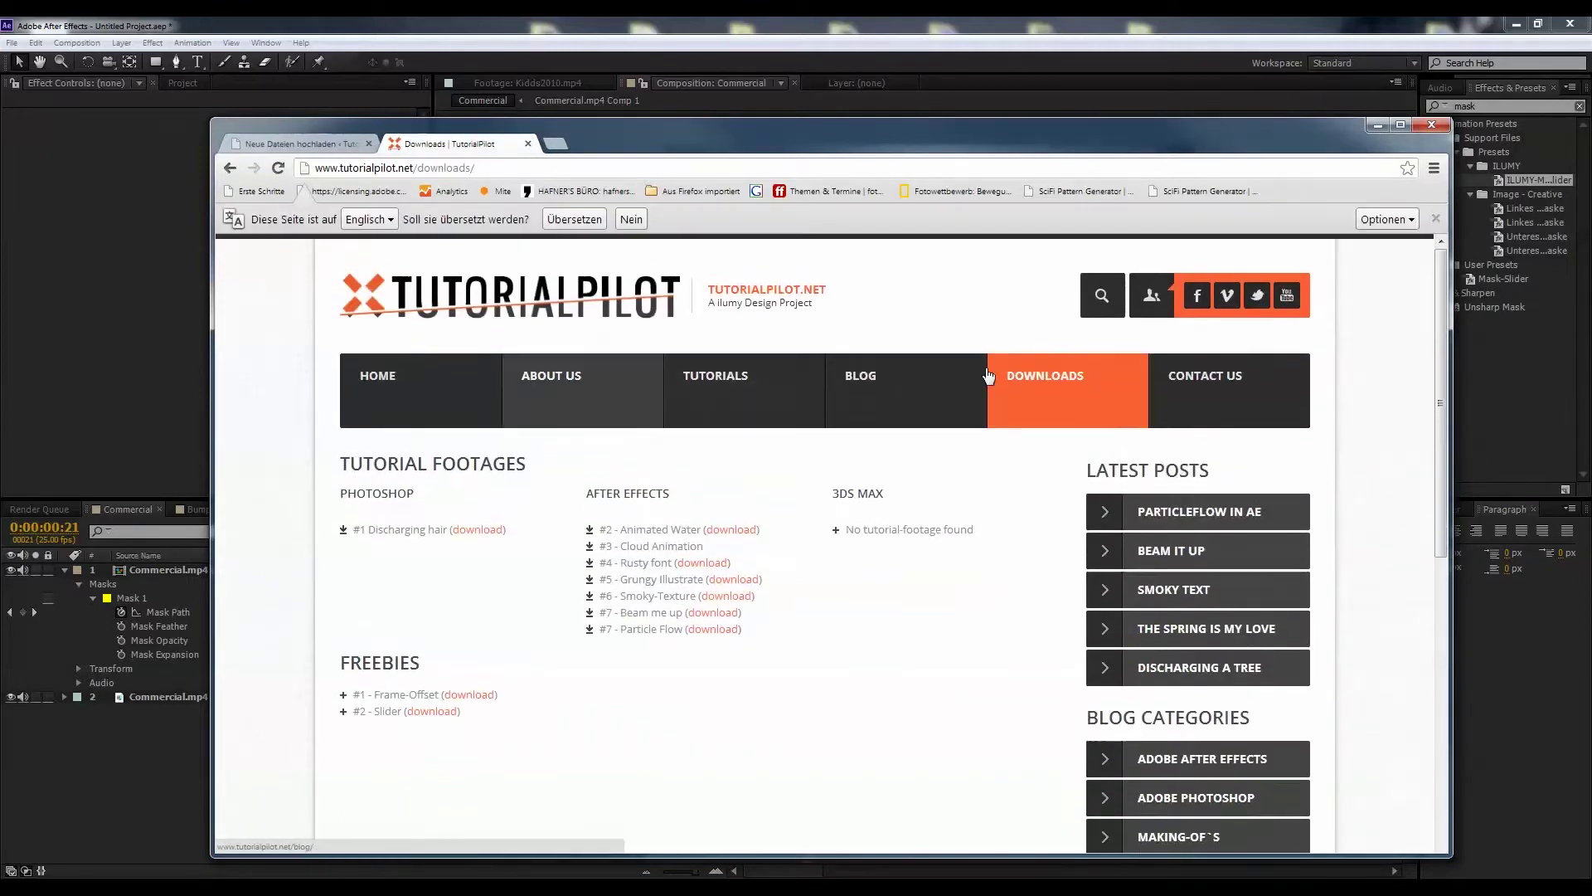
left_click(444, 721)
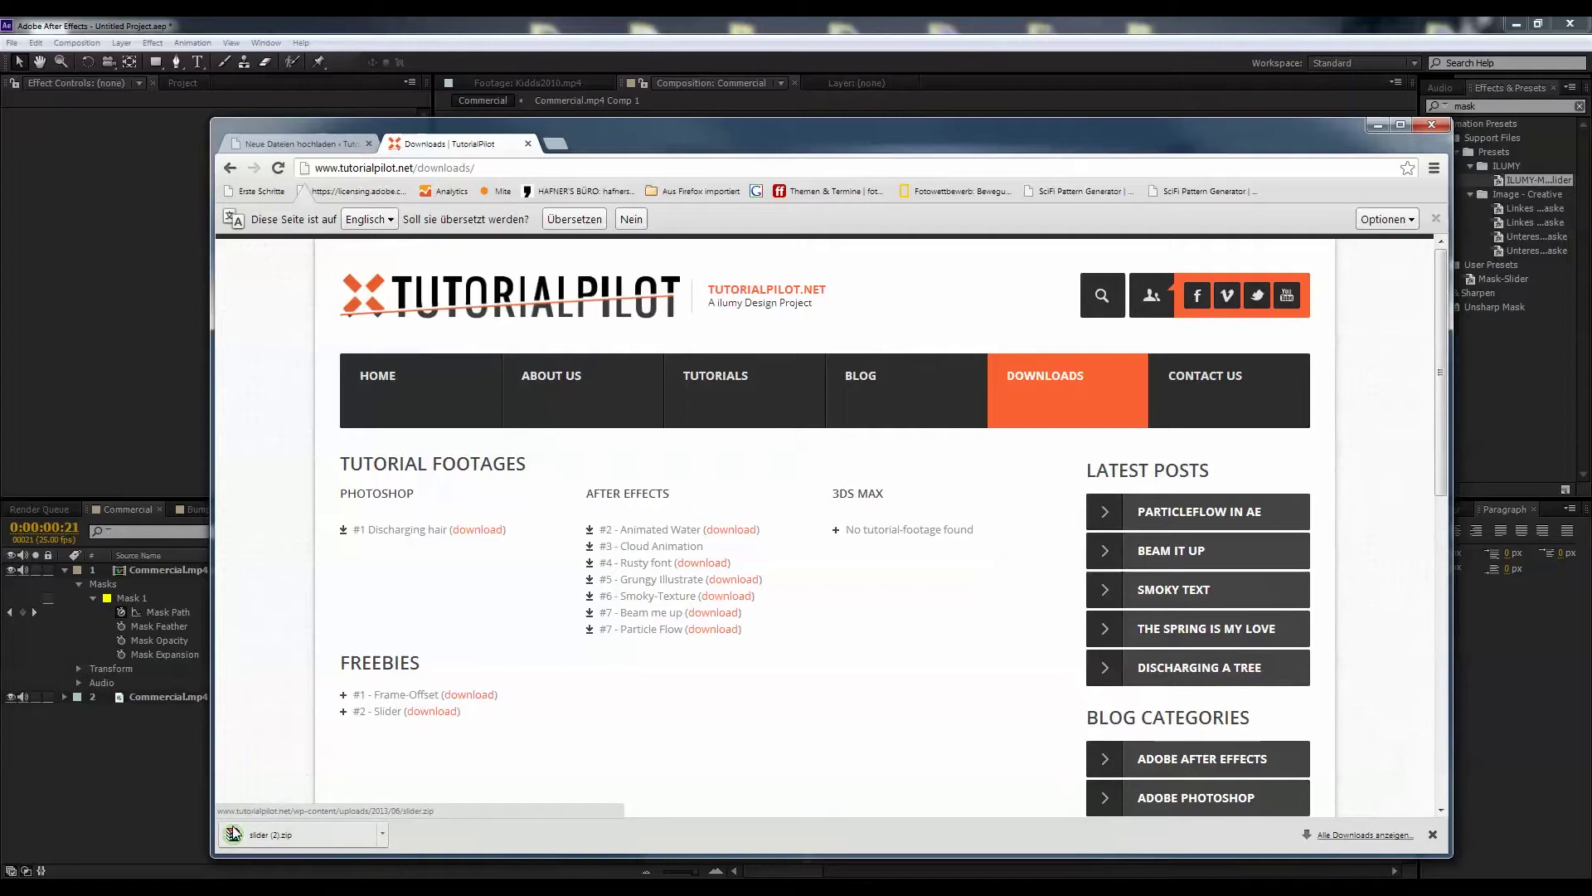
Step: Extract ILUMY-Mask-Slider.ffx from slider (2).zip onto the Desktop
left_click(307, 837)
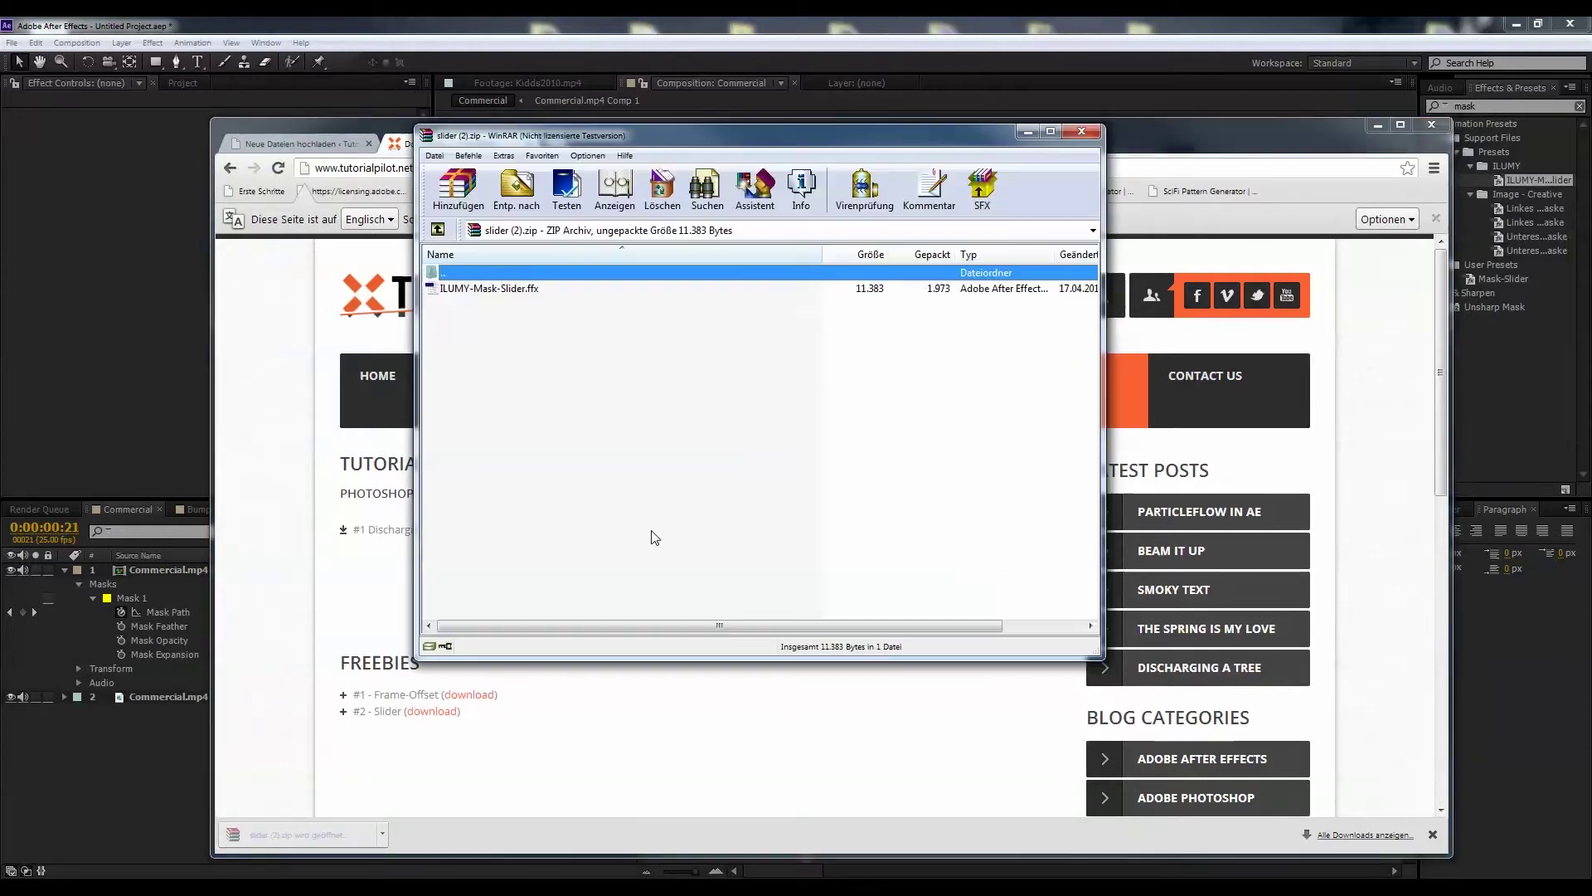
double_click(515, 289)
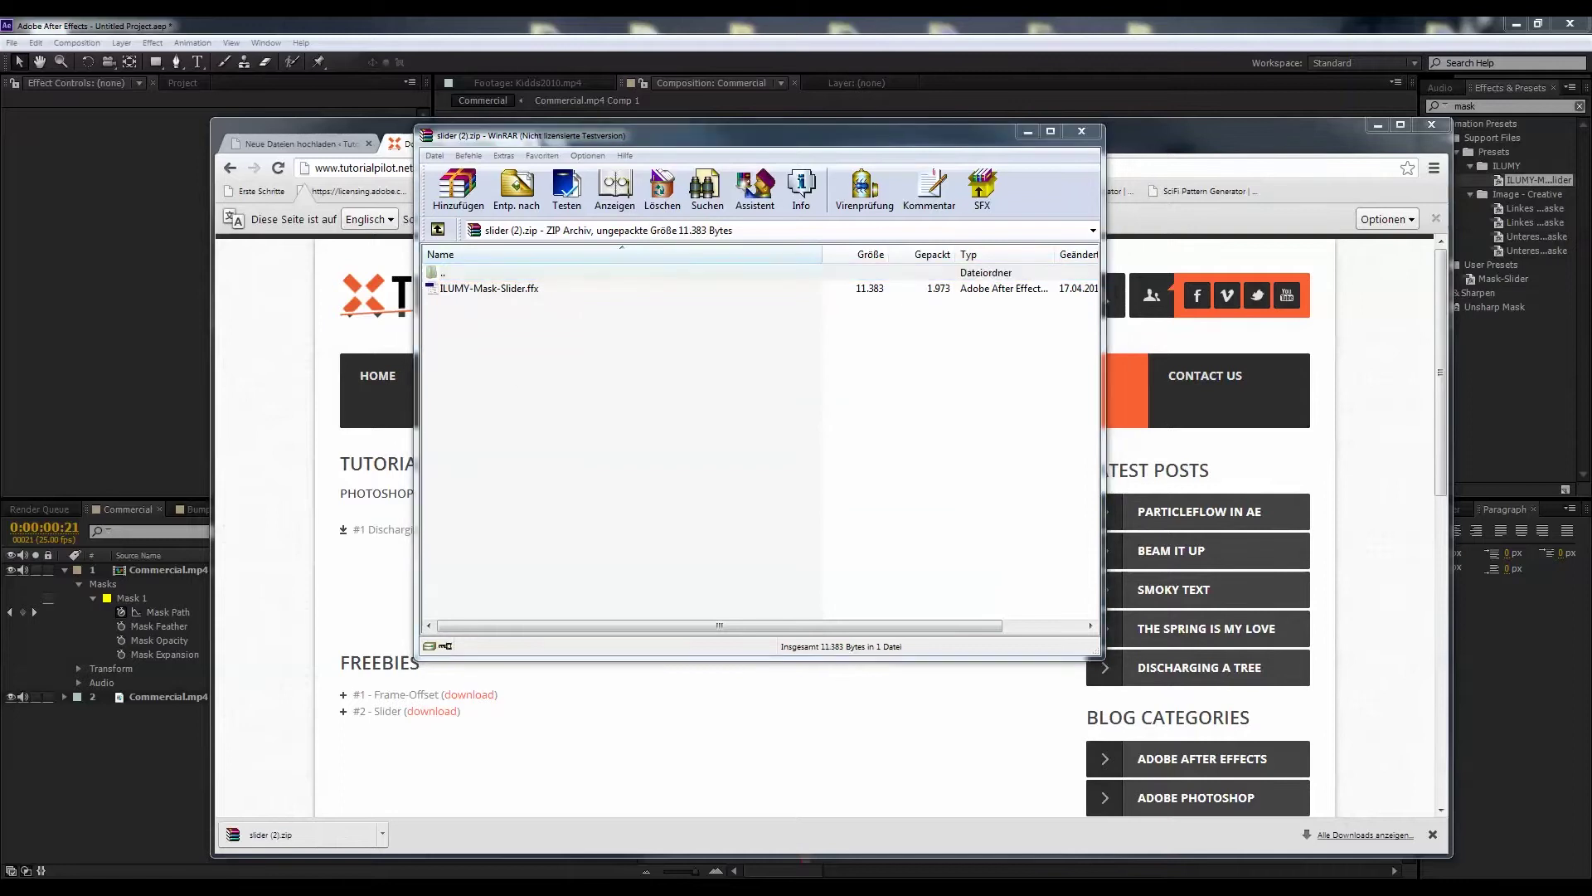
left_click_drag(590, 198, 985, 331)
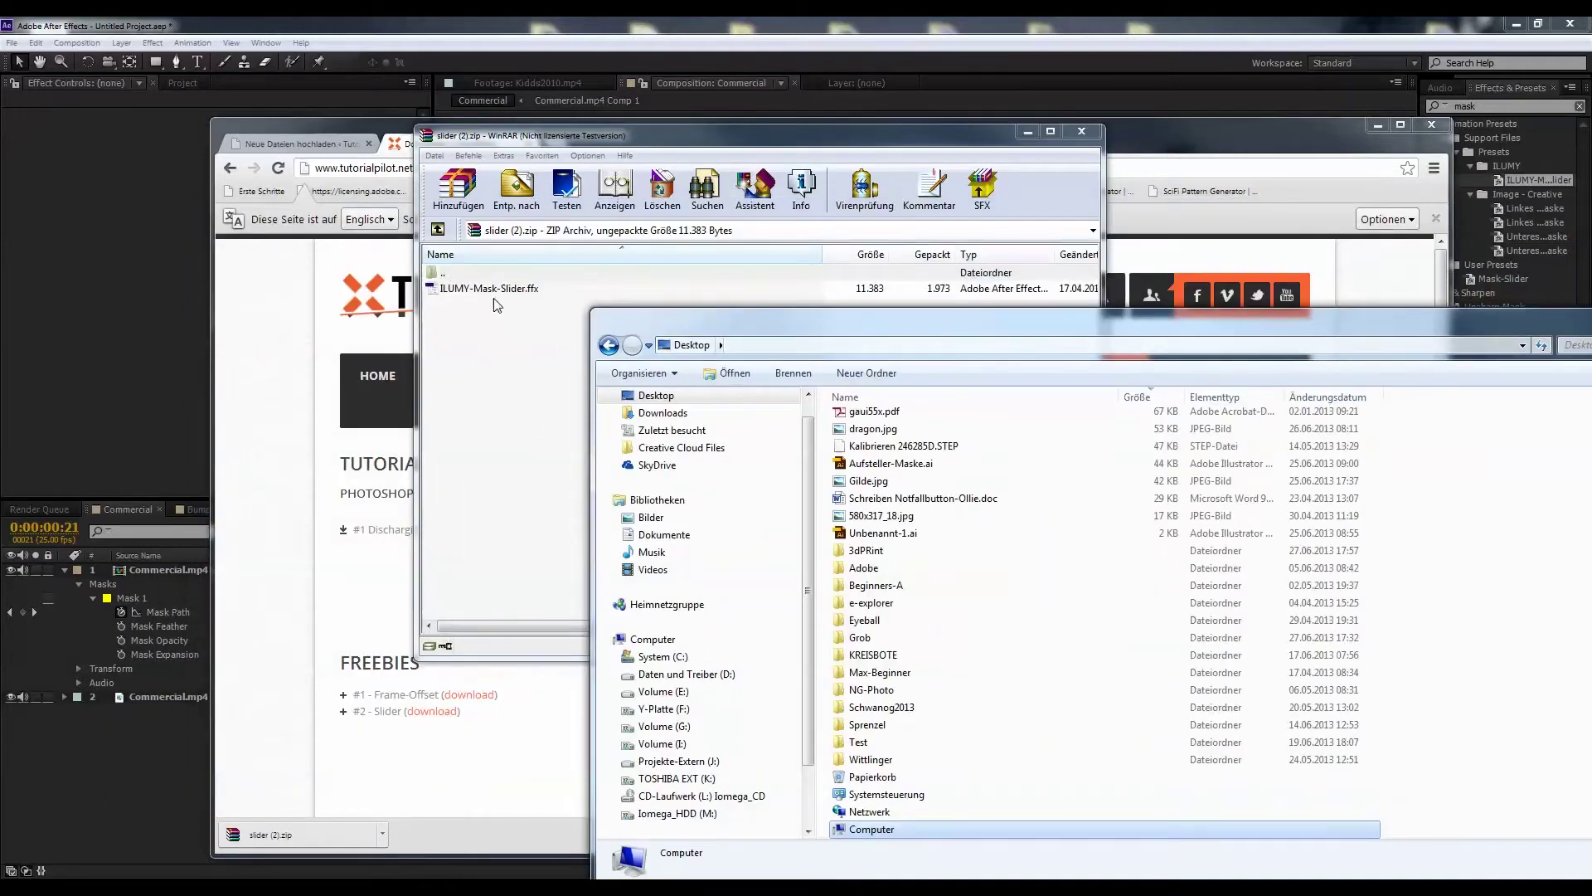
left_click_drag(490, 292, 1107, 809)
Step: Copy the ILUMY-Mask-Slider.ffx file from the Desktop
left_click_drag(1052, 317, 733, 147)
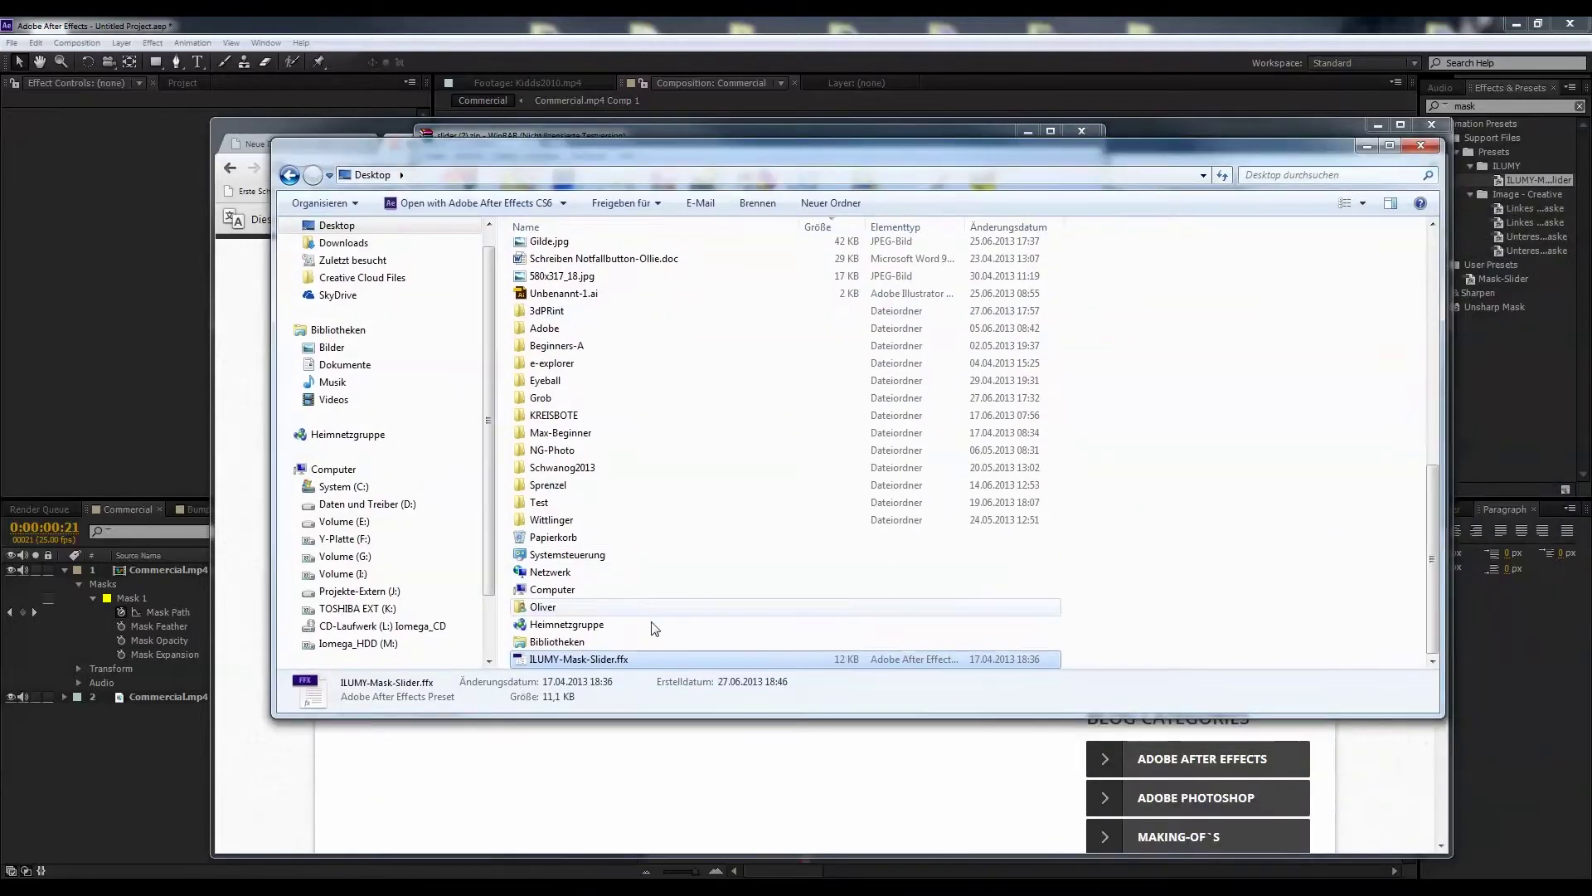
right_click(636, 658)
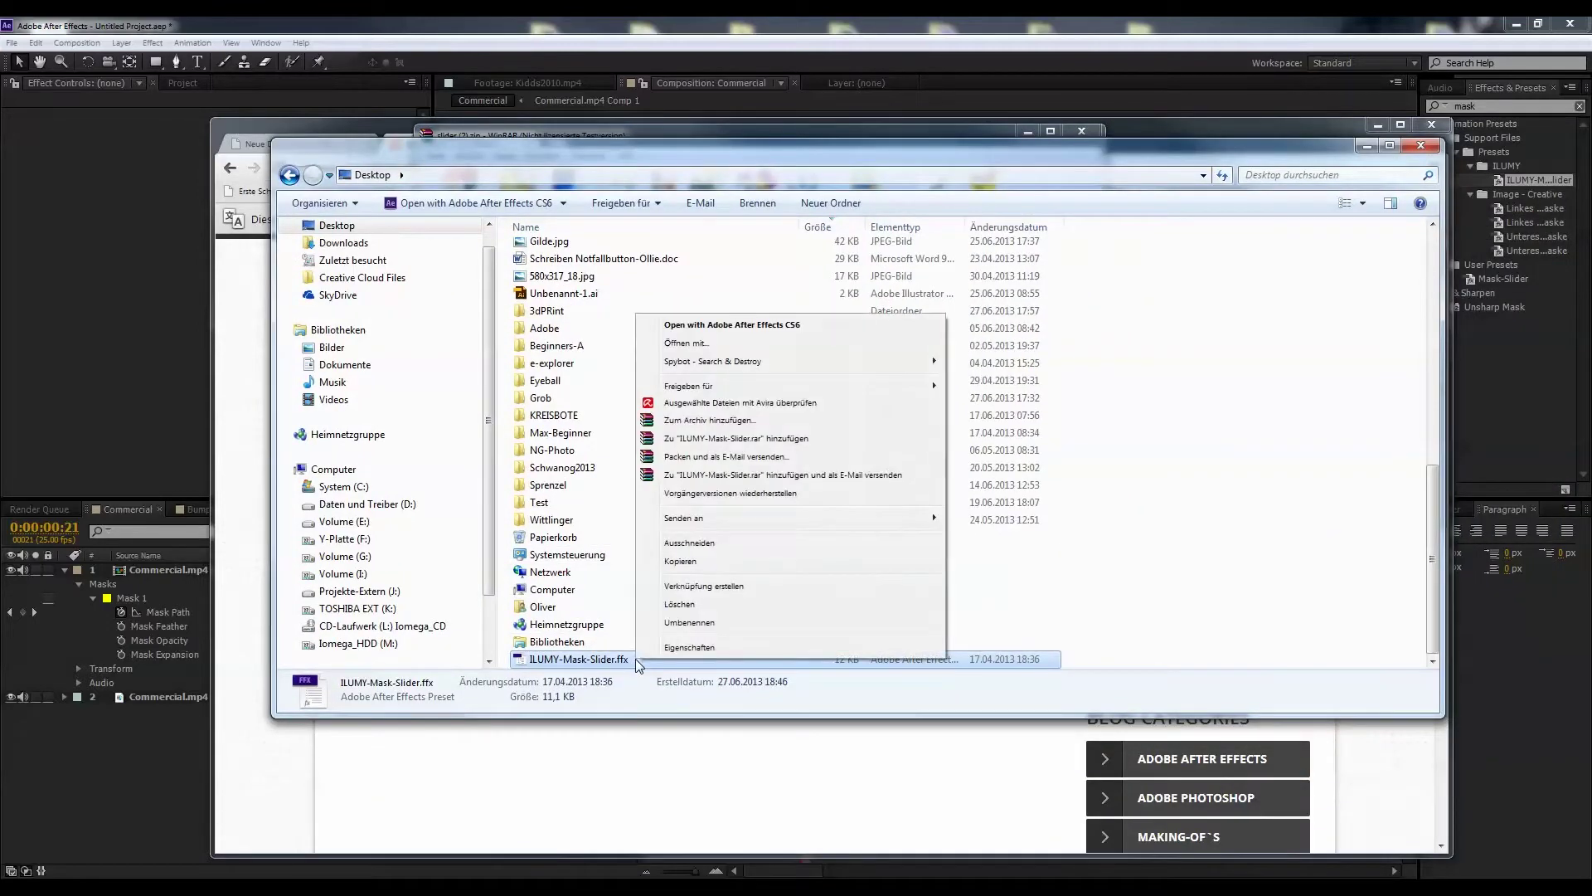
left_click(703, 561)
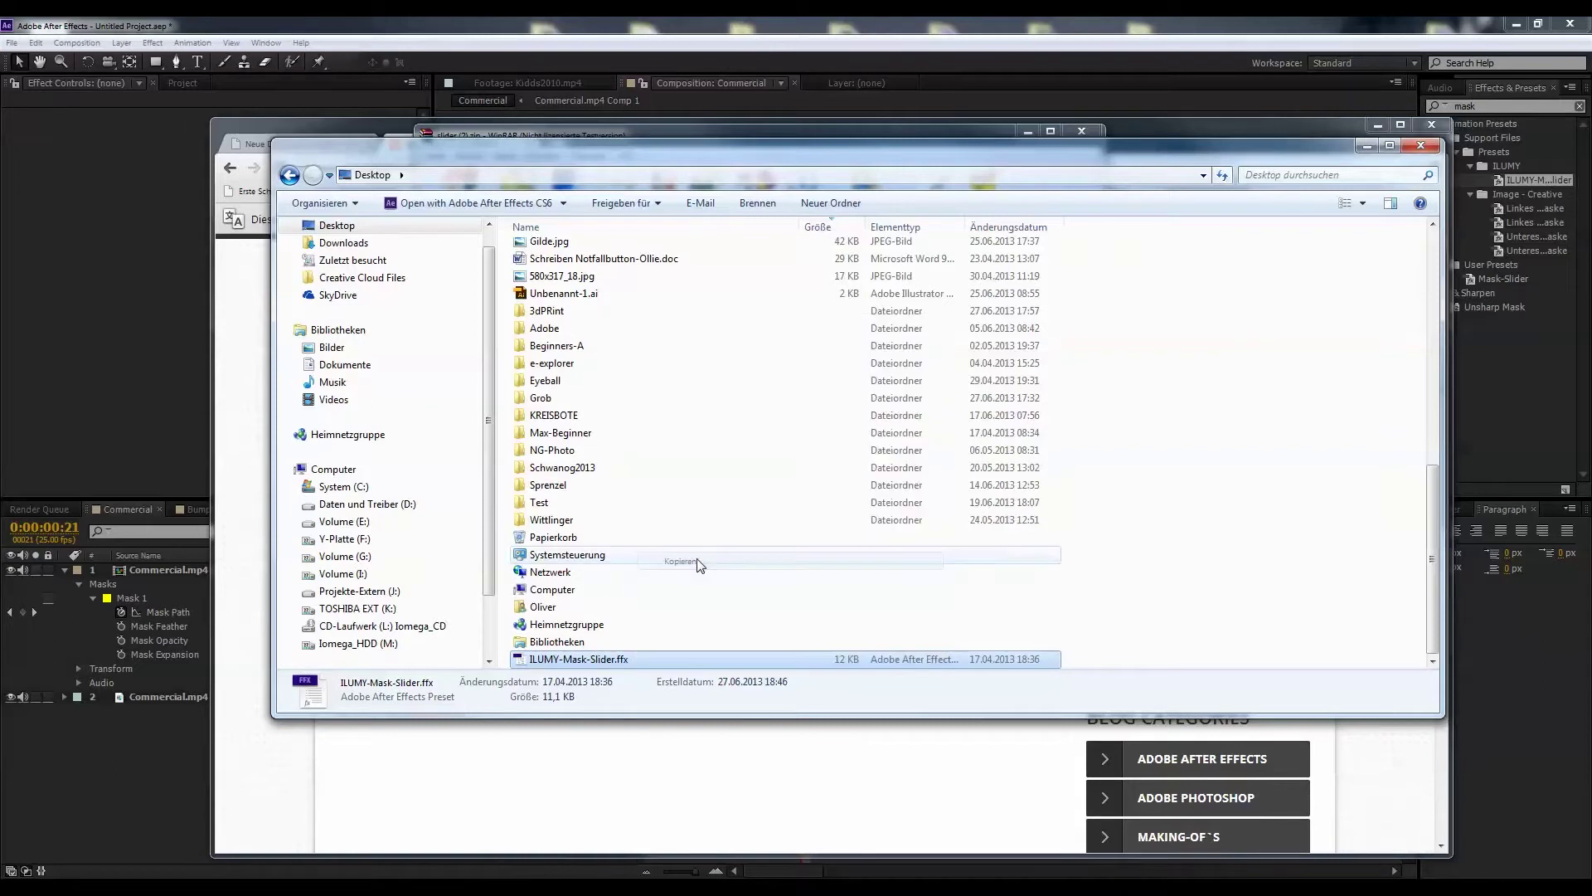
Step: Navigate to C:\Programme\Adobe\Adobe After Effects CS6\Support Files\Presets
left_click(344, 486)
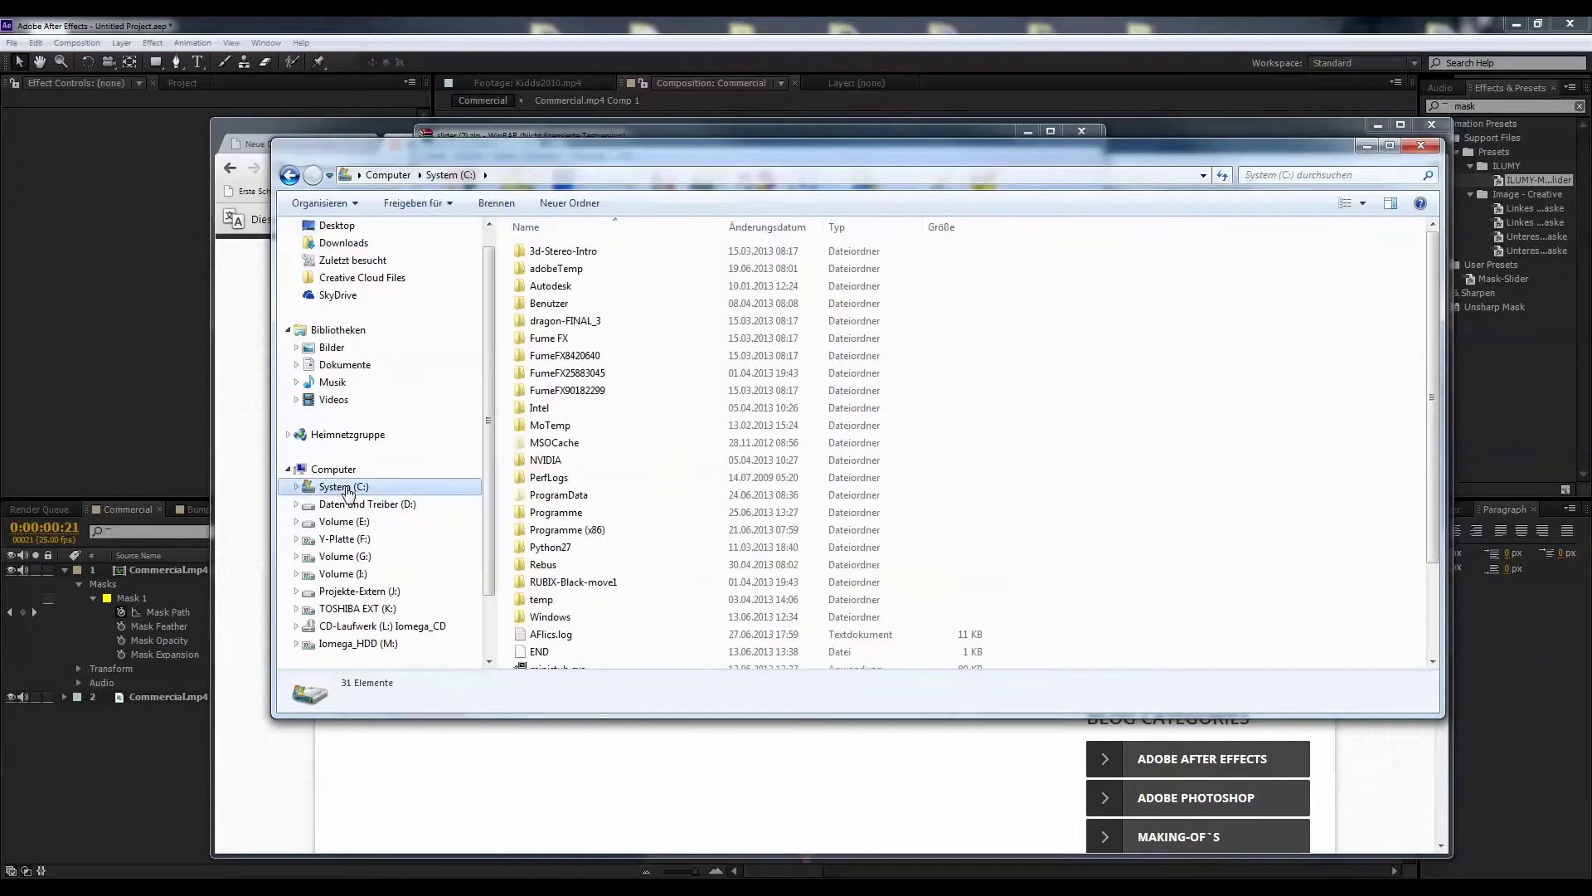
double_click(554, 512)
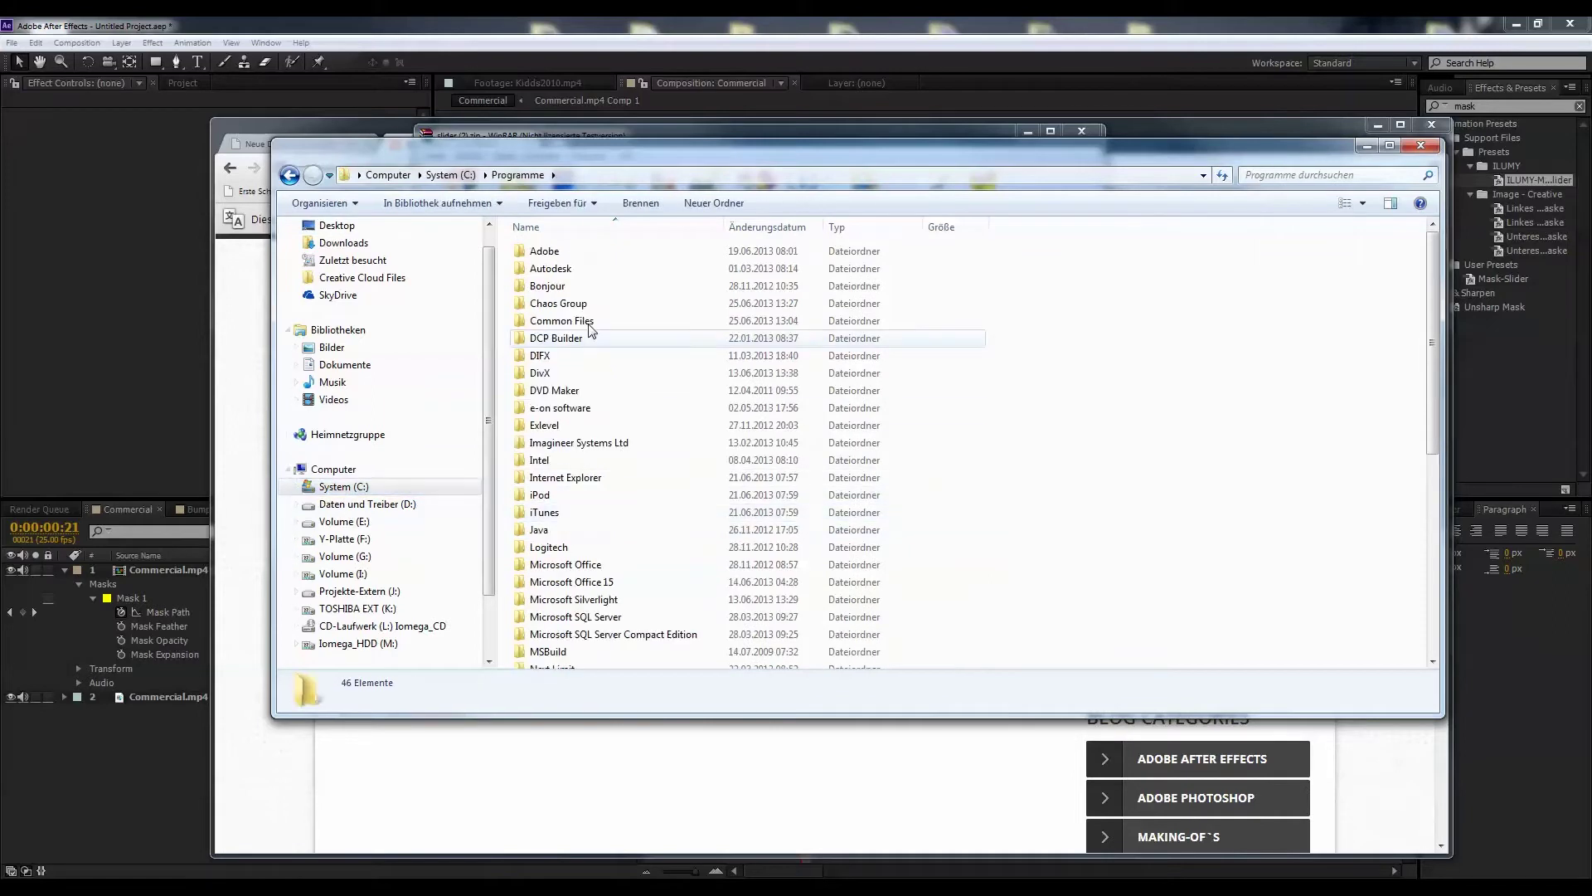
double_click(580, 251)
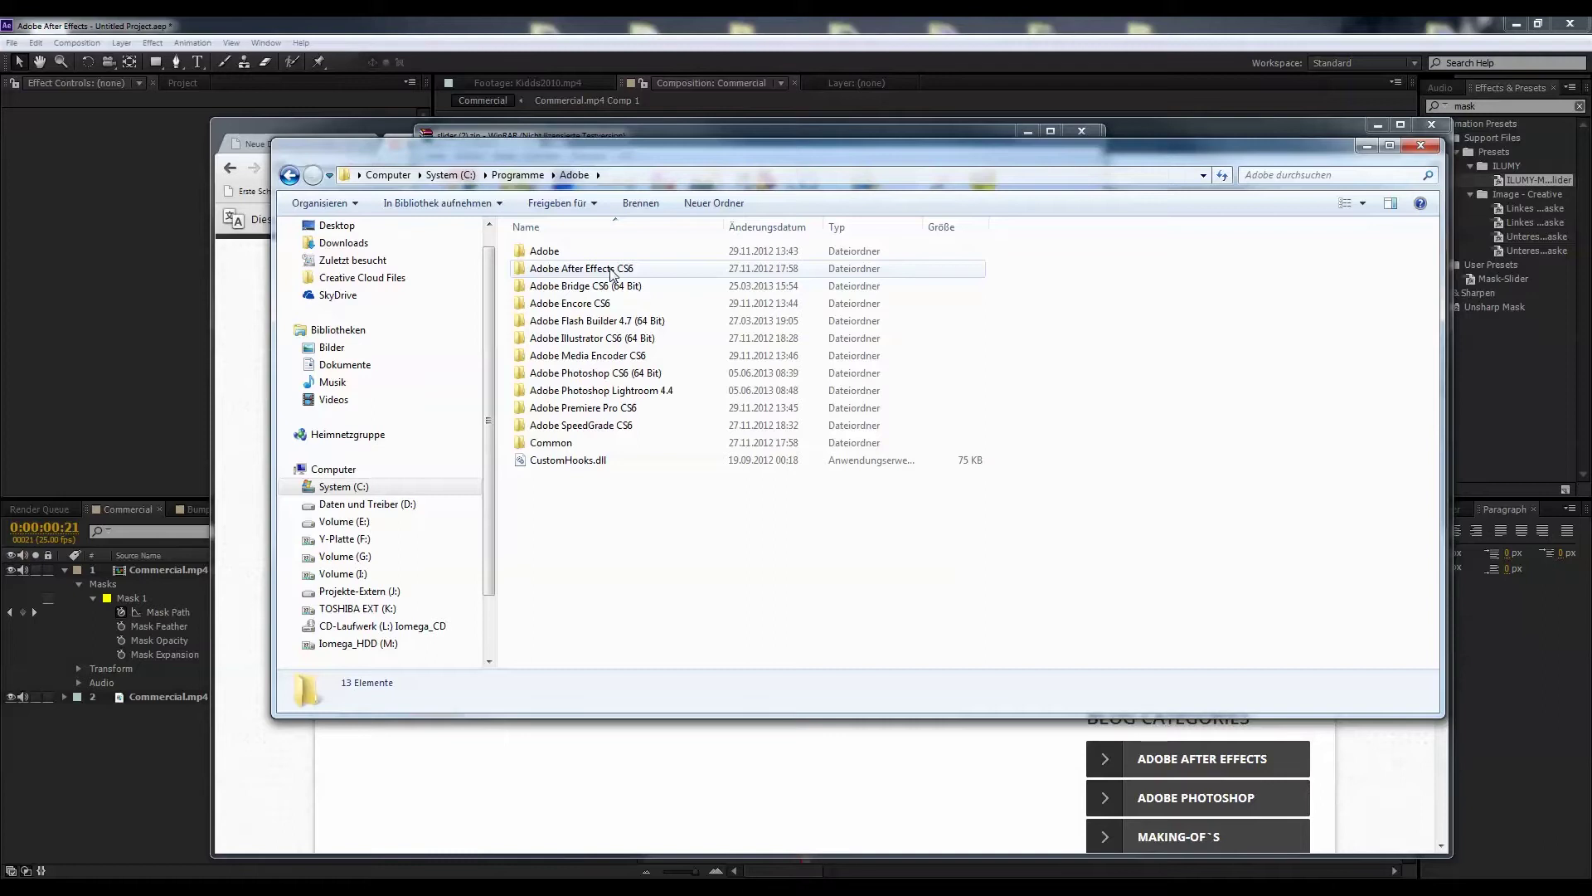
double_click(609, 269)
double_click(572, 250)
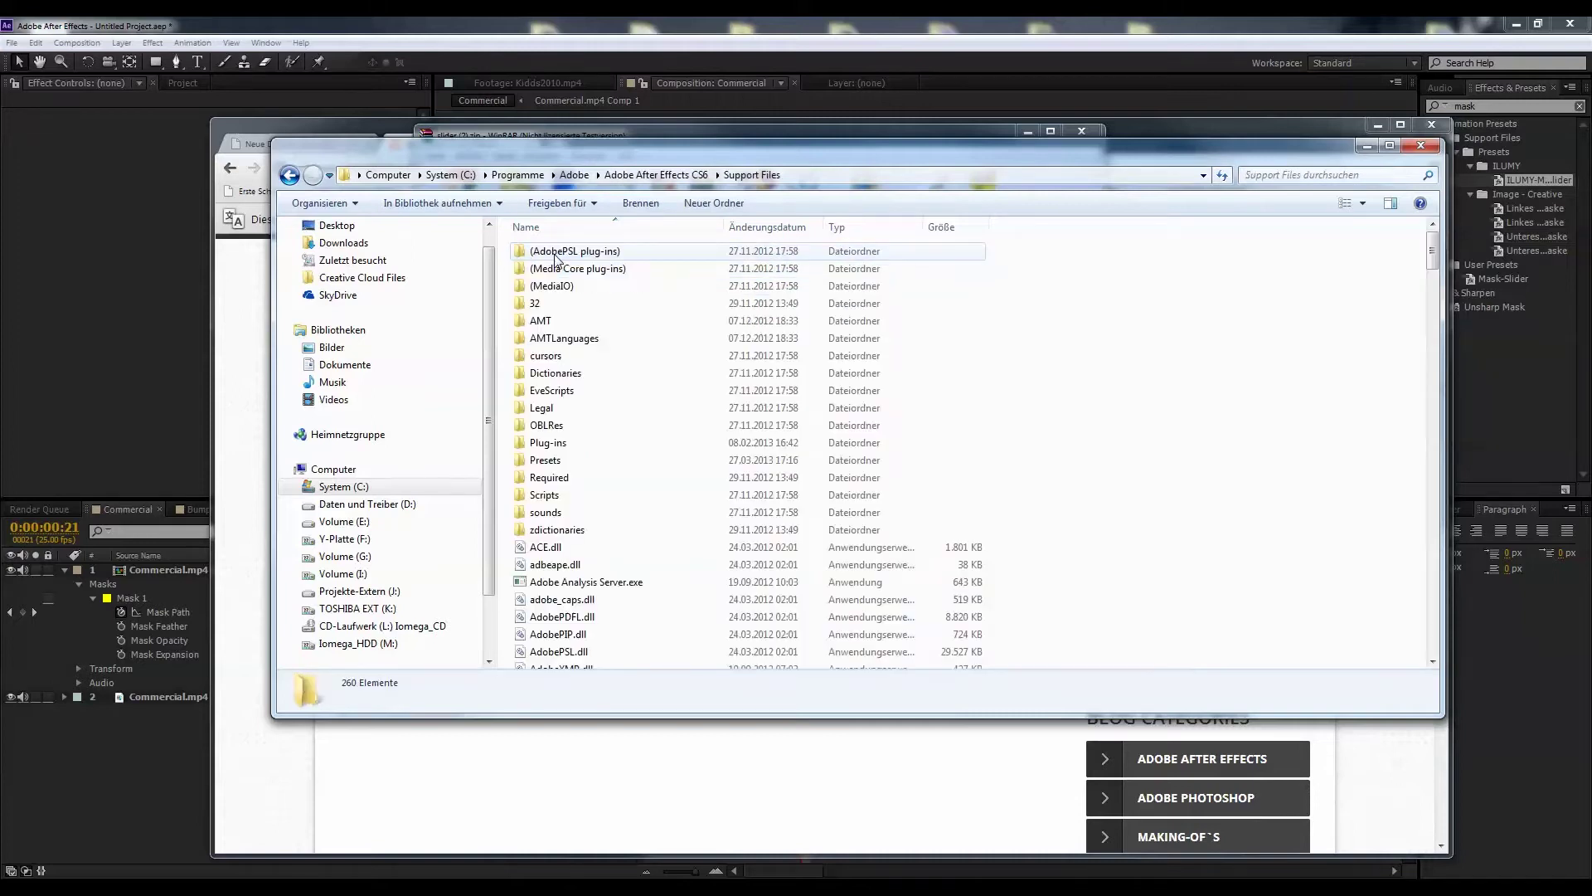
double_click(572, 461)
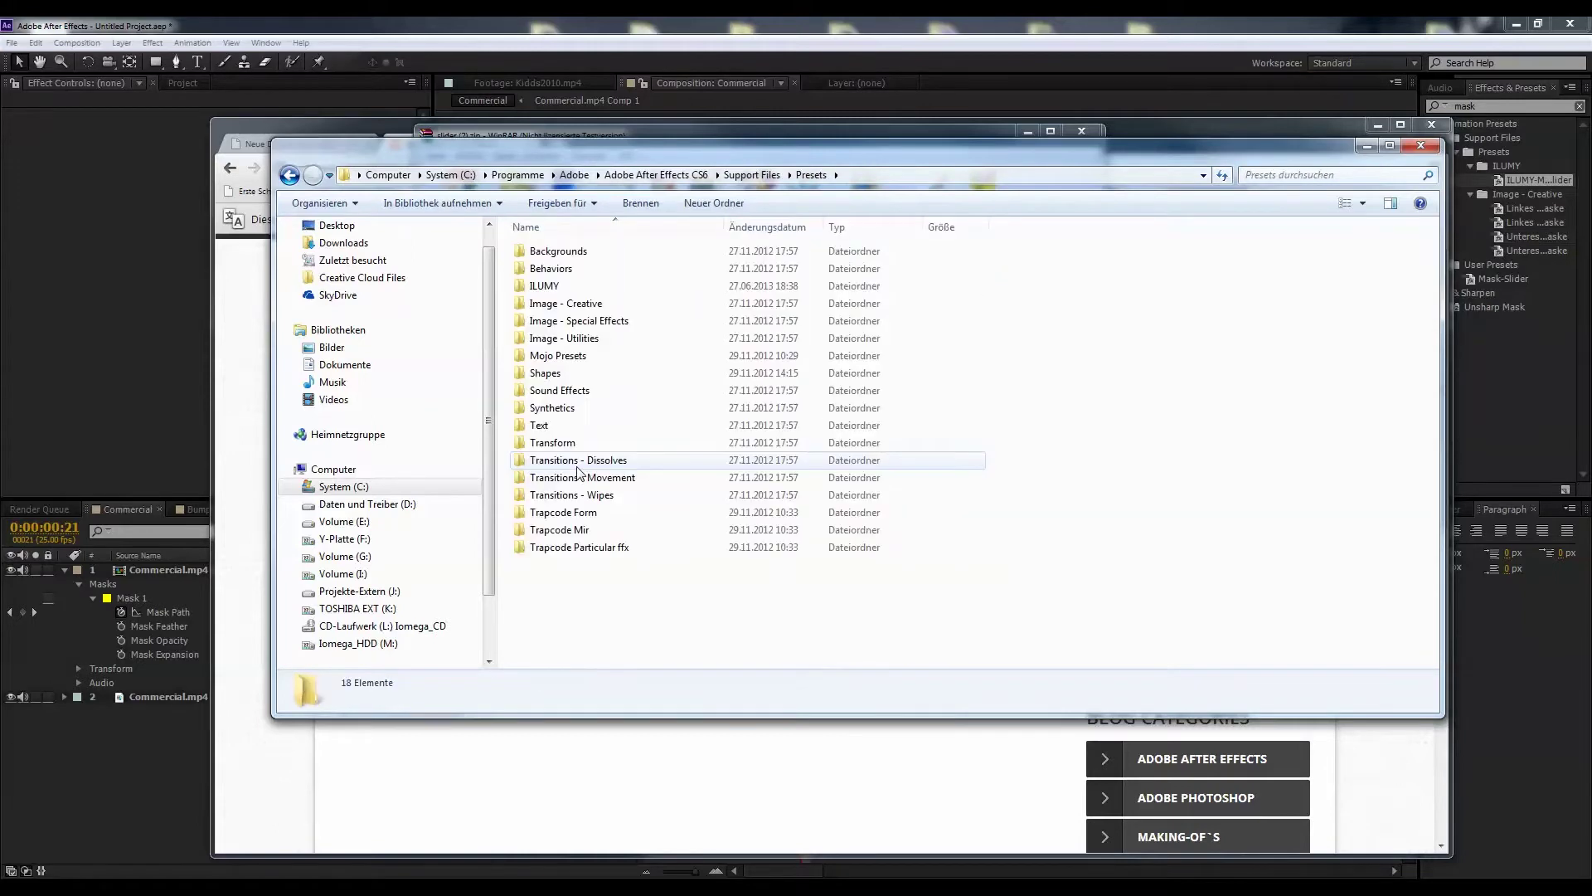
Step: Create a new folder in Presets, then delete it again
right_click(556, 598)
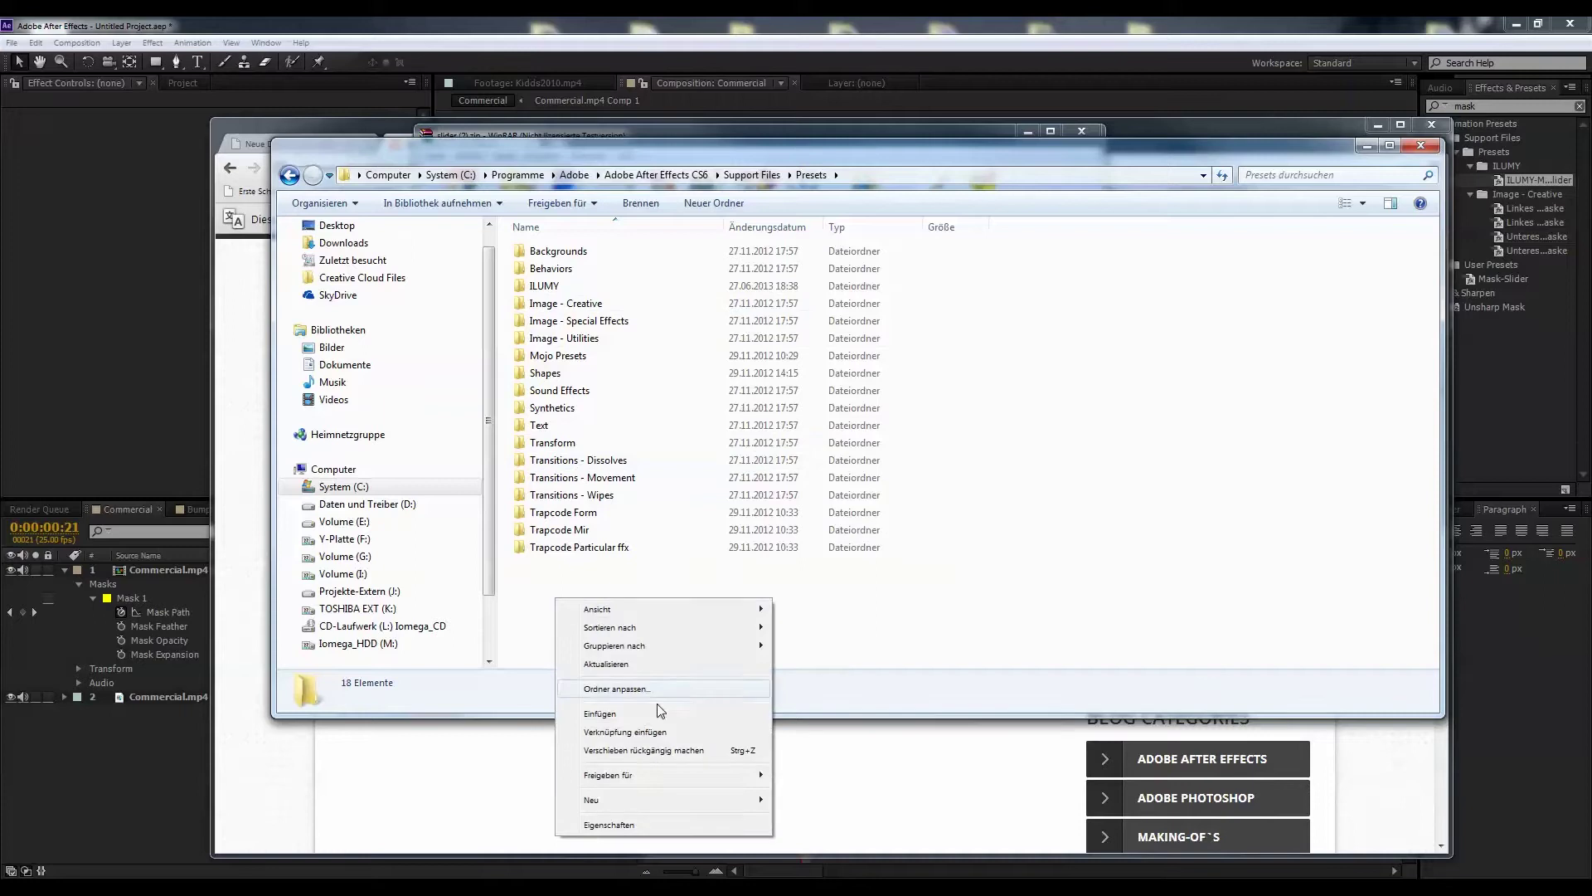
mouse_move(629, 803)
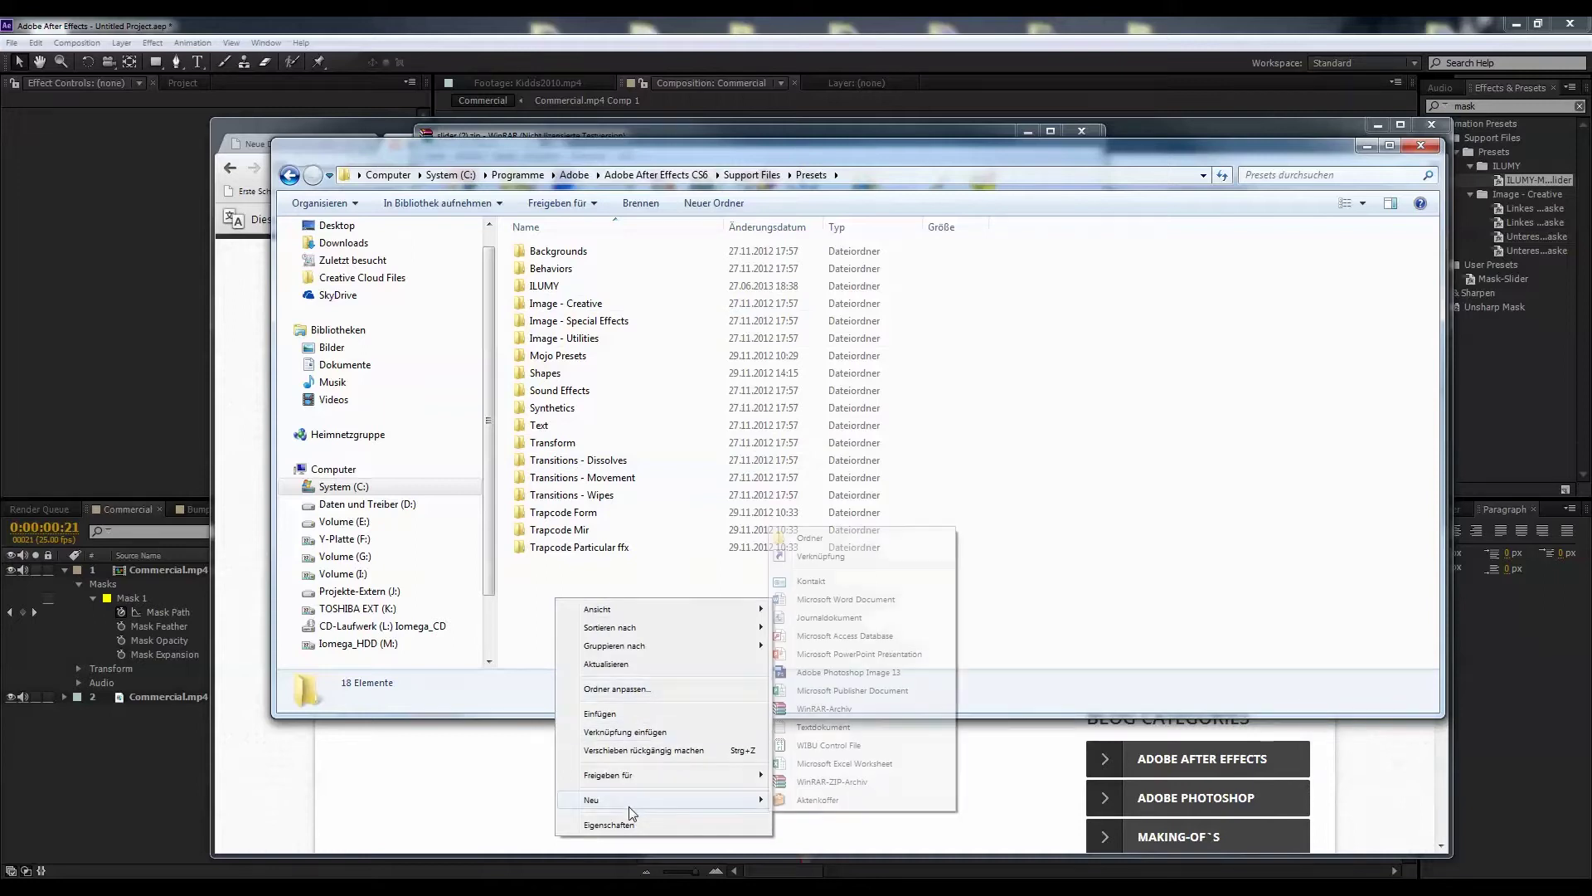
left_click(821, 537)
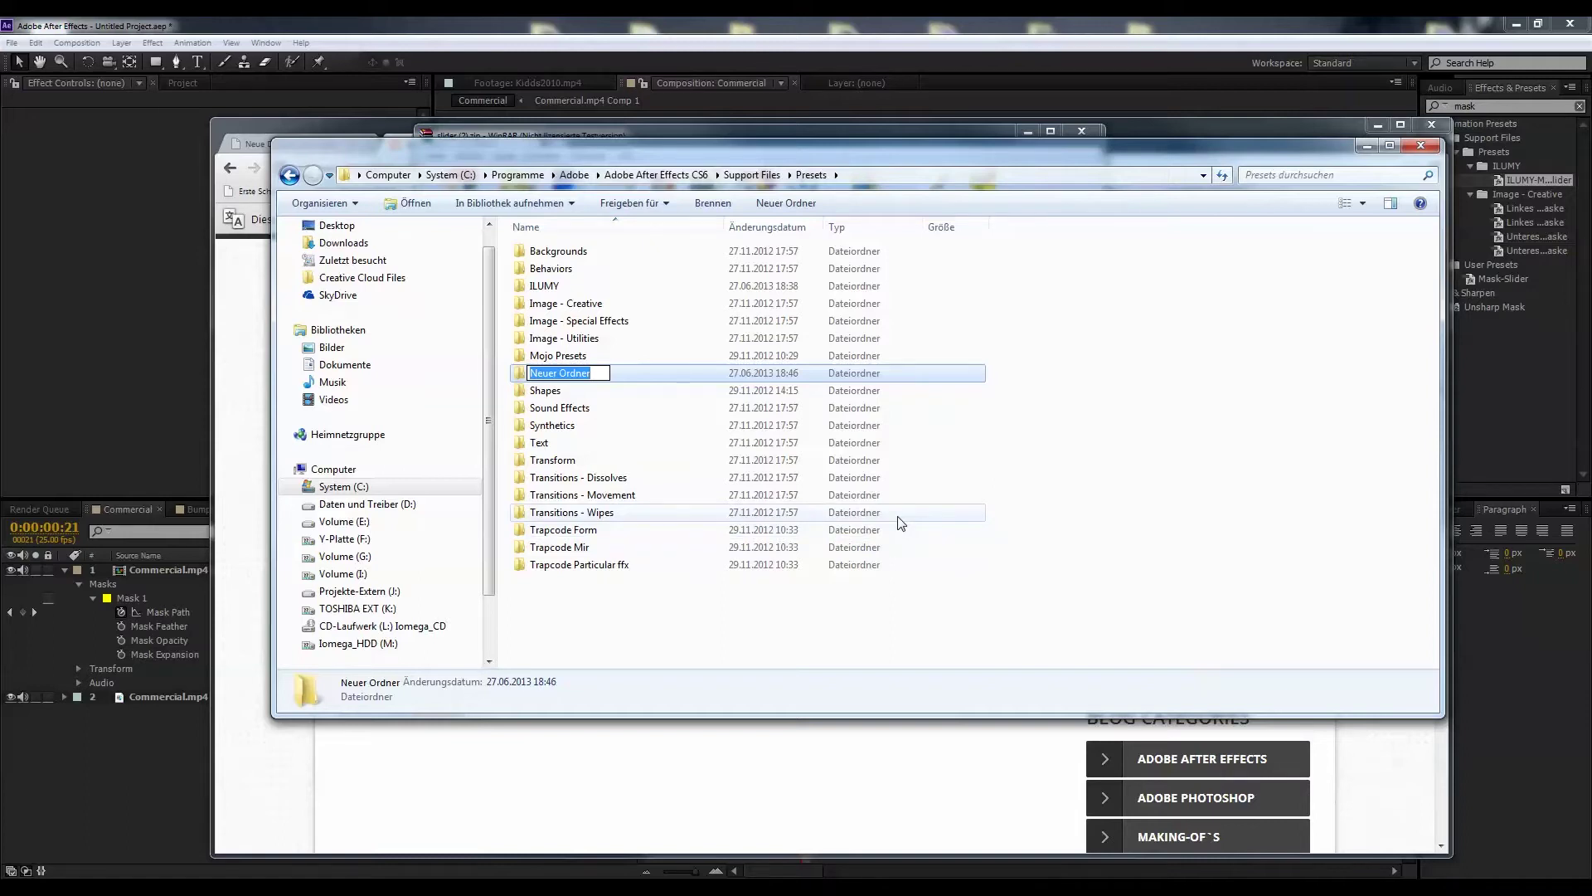
left_click(645, 382)
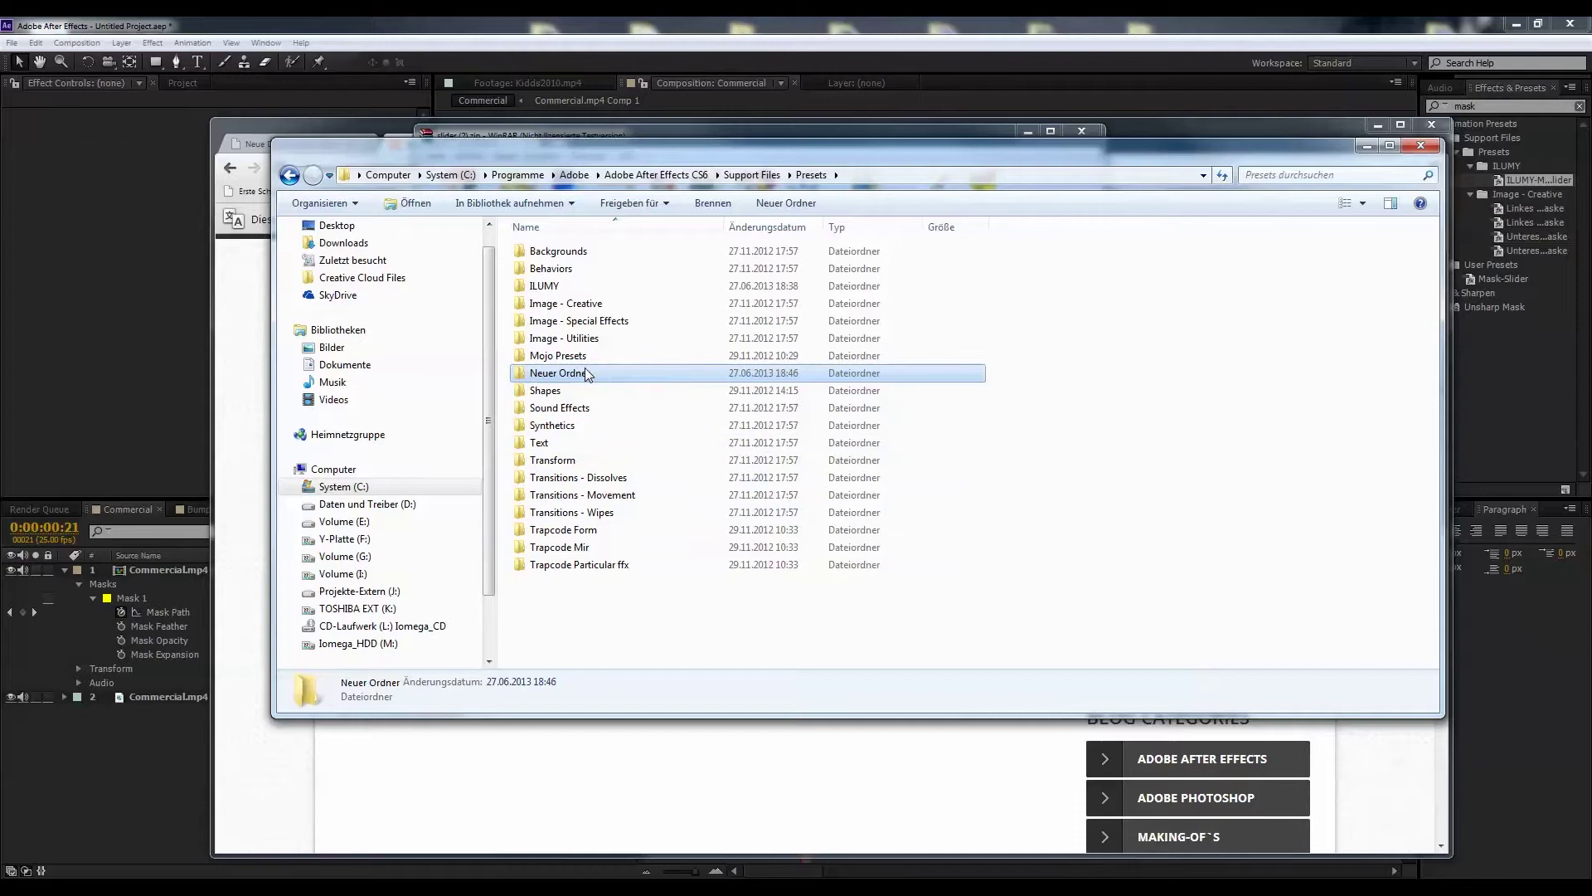
left_click(586, 375)
left_click(643, 379)
key("Delete")
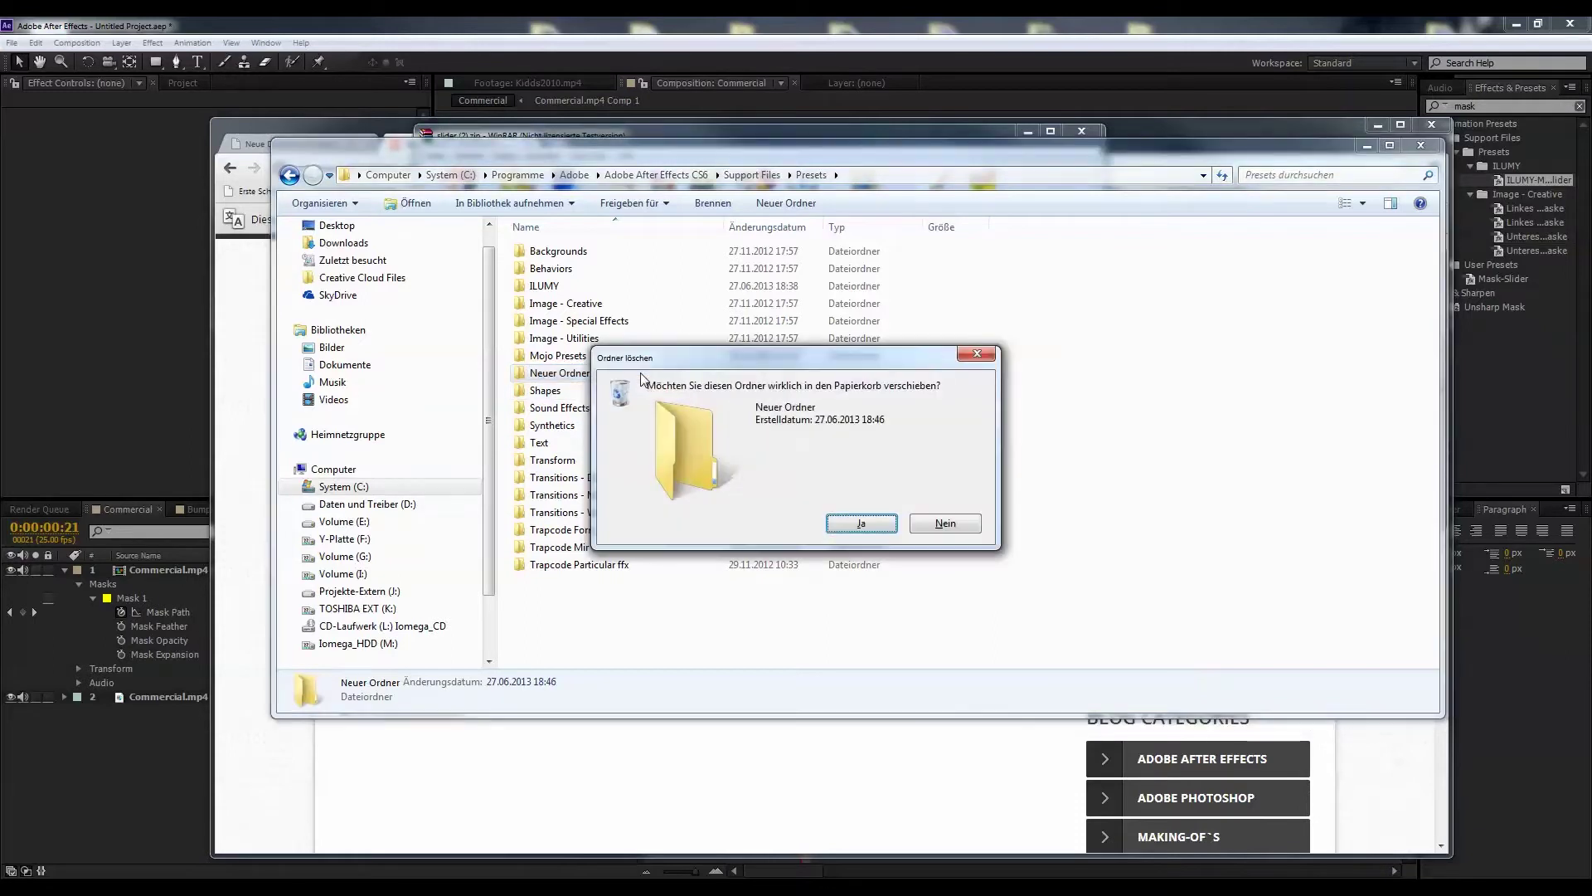
left_click(860, 523)
Step: Paste ILUMY-Mask-Slider.ffx into Presets\ILUMY, replacing the old file, then close Explorer and WinRAR
double_click(541, 287)
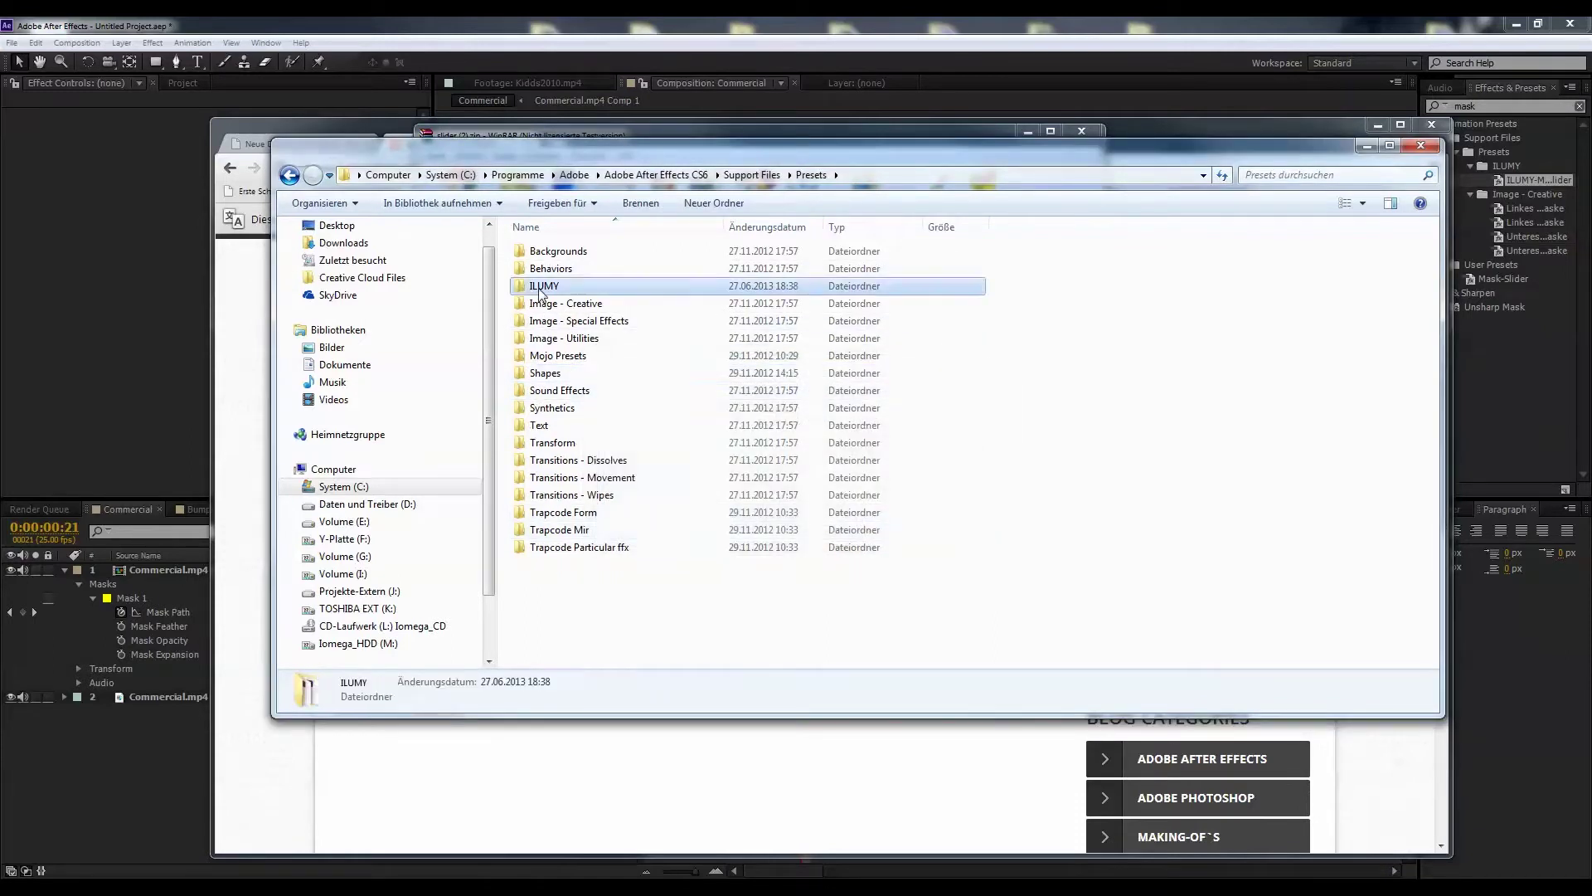
right_click(586, 350)
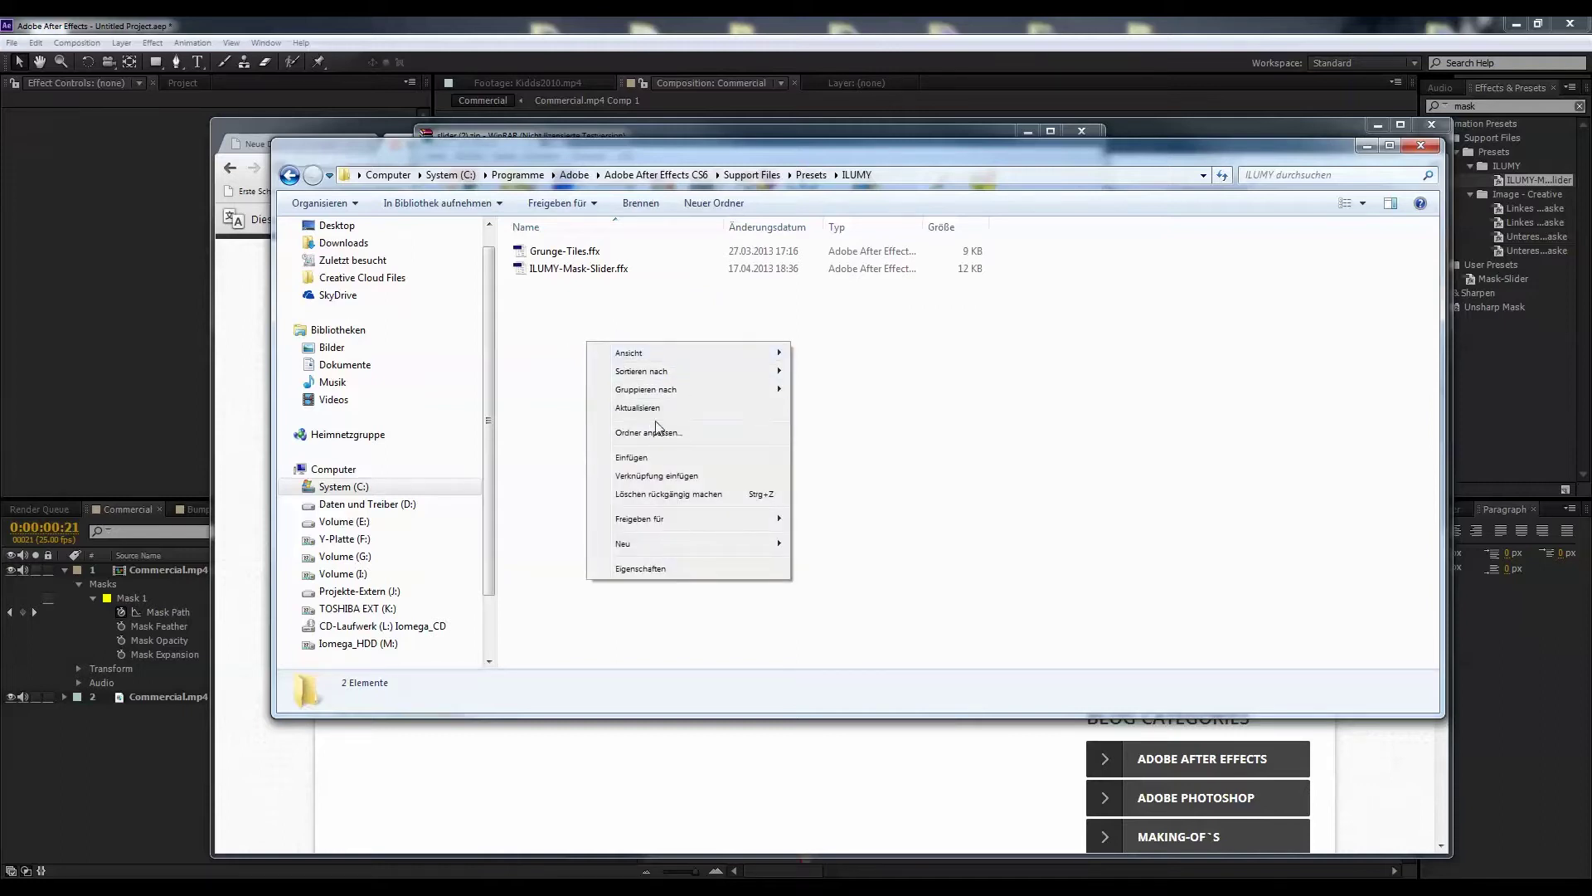
left_click(660, 460)
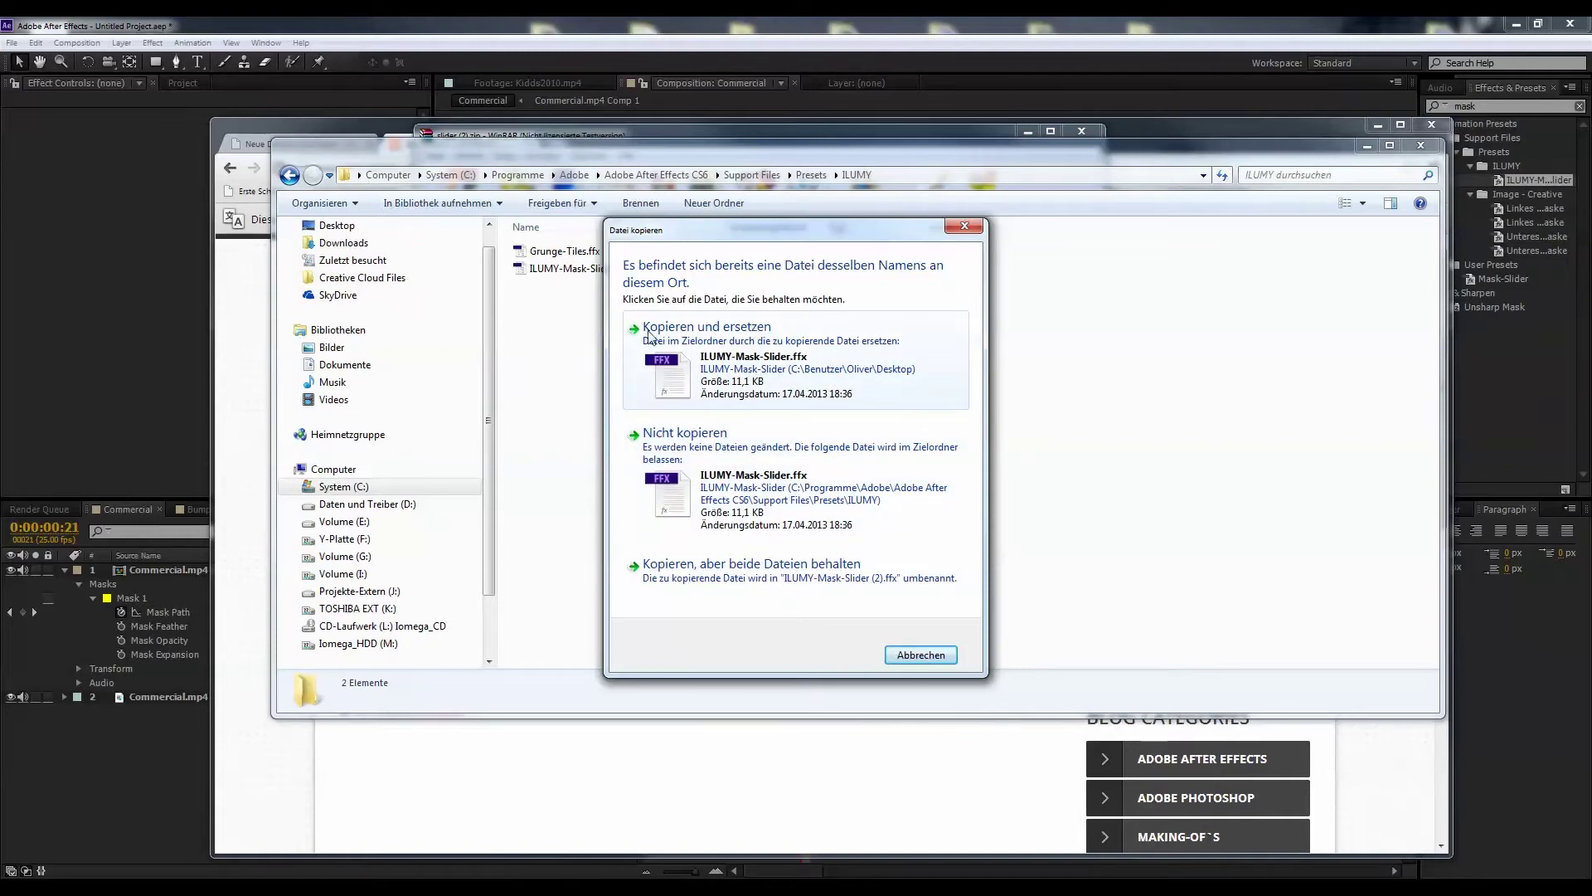
left_click(716, 348)
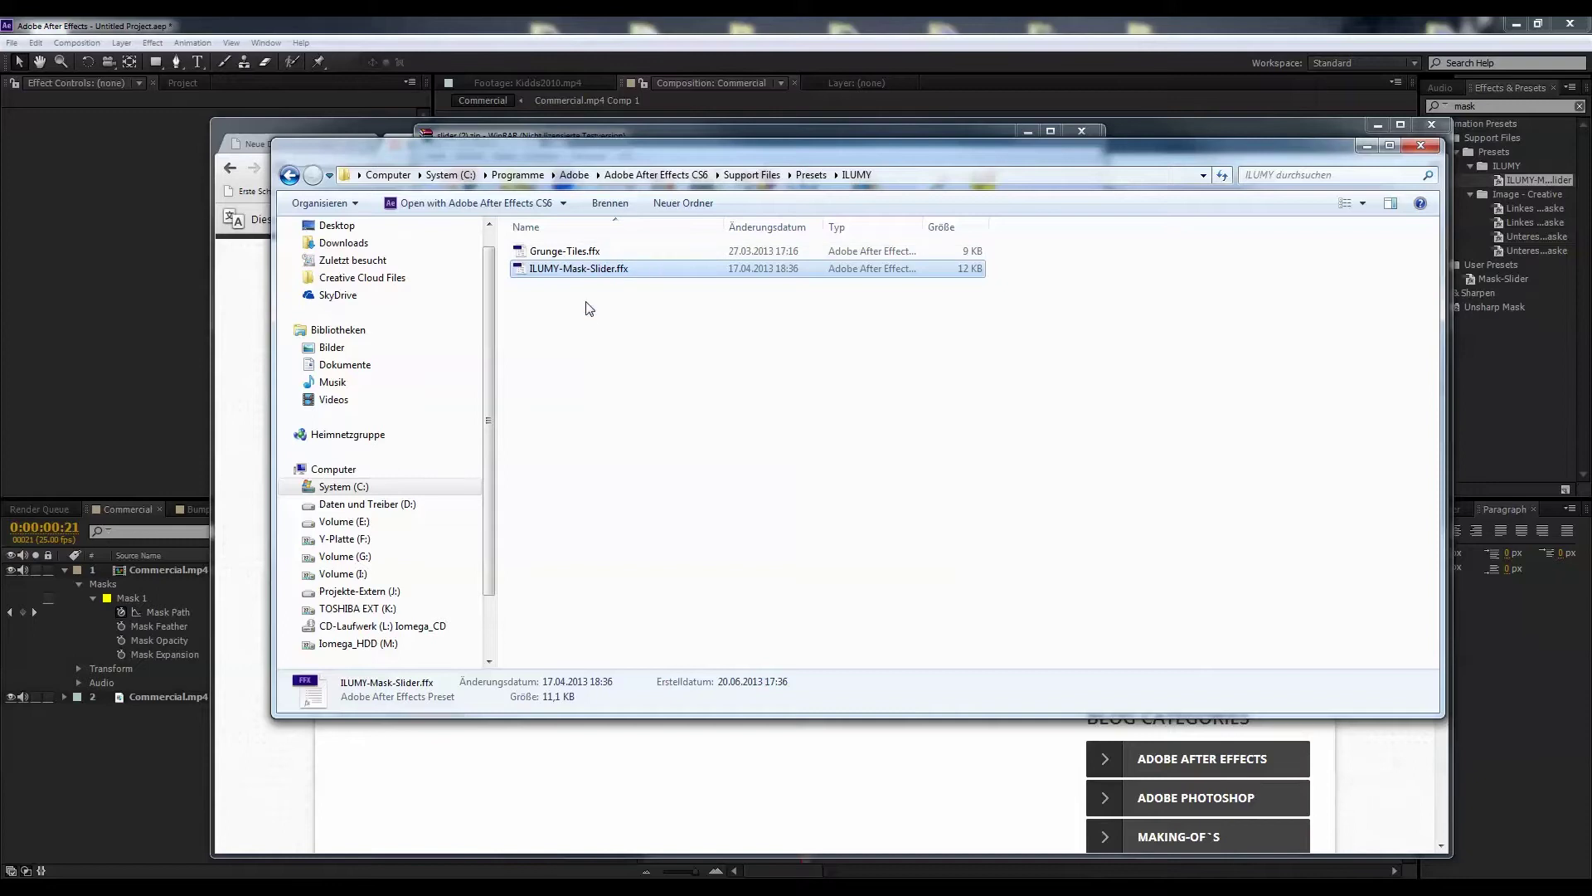
left_click(1418, 149)
left_click(1087, 139)
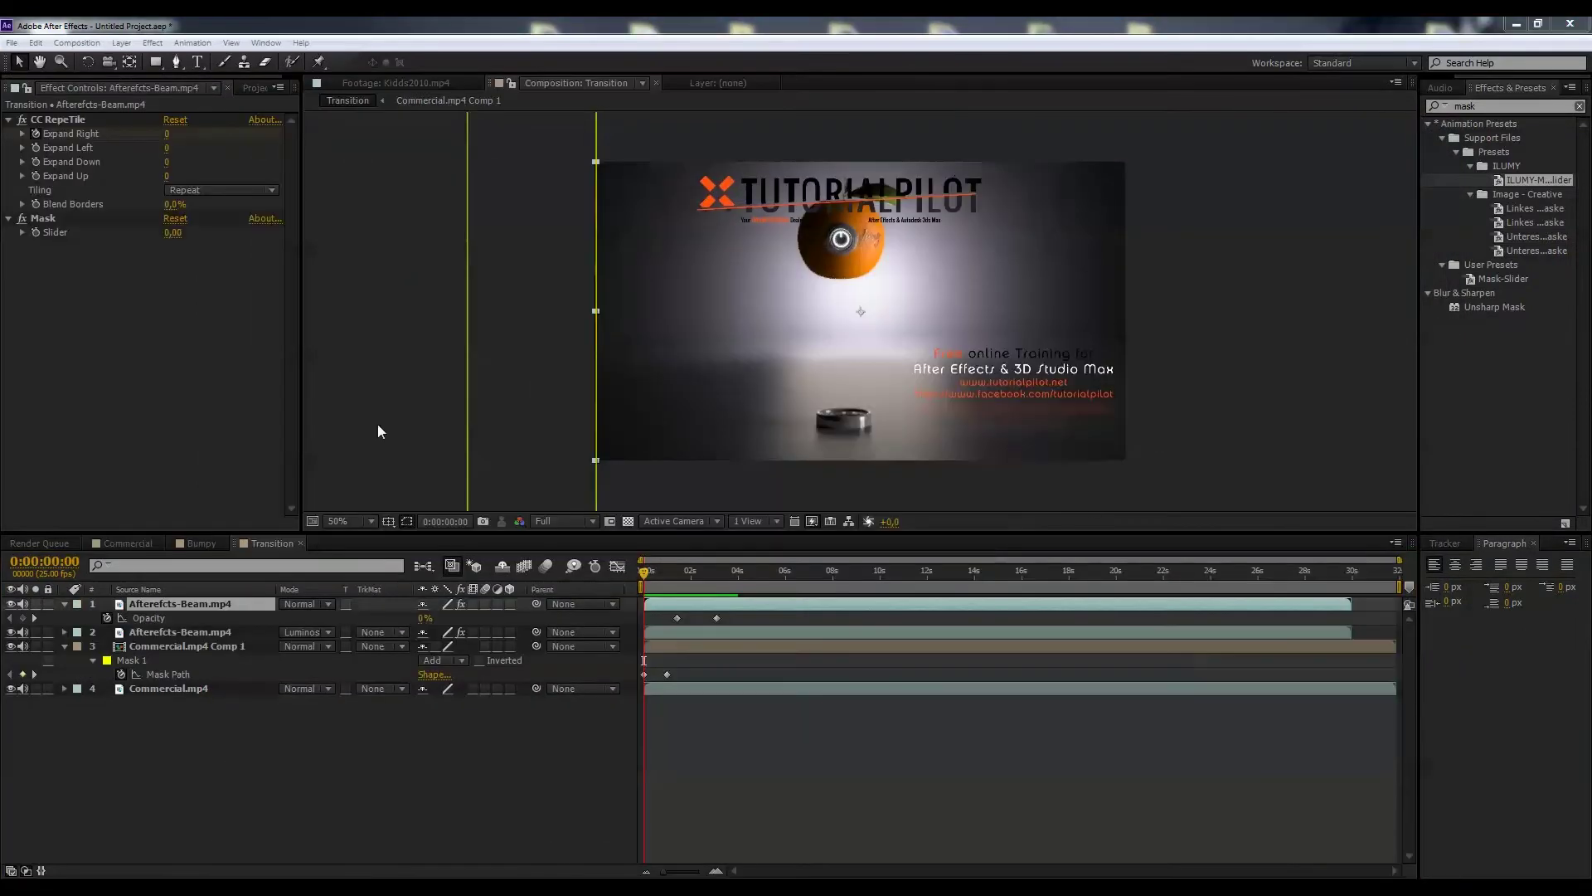
Step: Create Comp 2 using HDV/HDTV 720 25 settings: 1280×720, 25 fps, 10 seconds
left_click(78, 43)
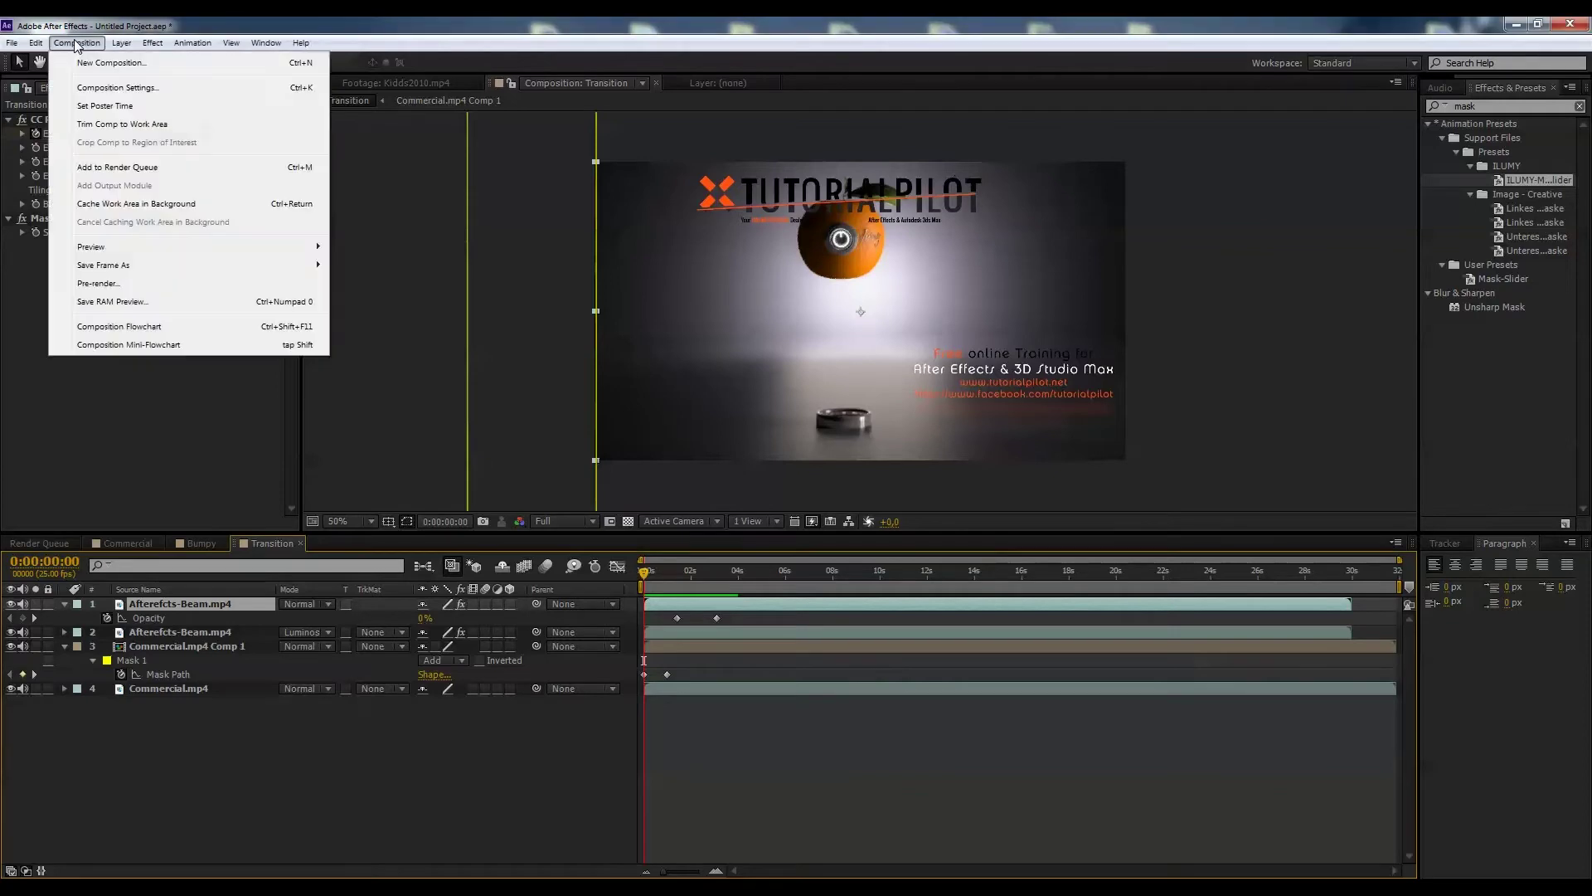
left_click(99, 64)
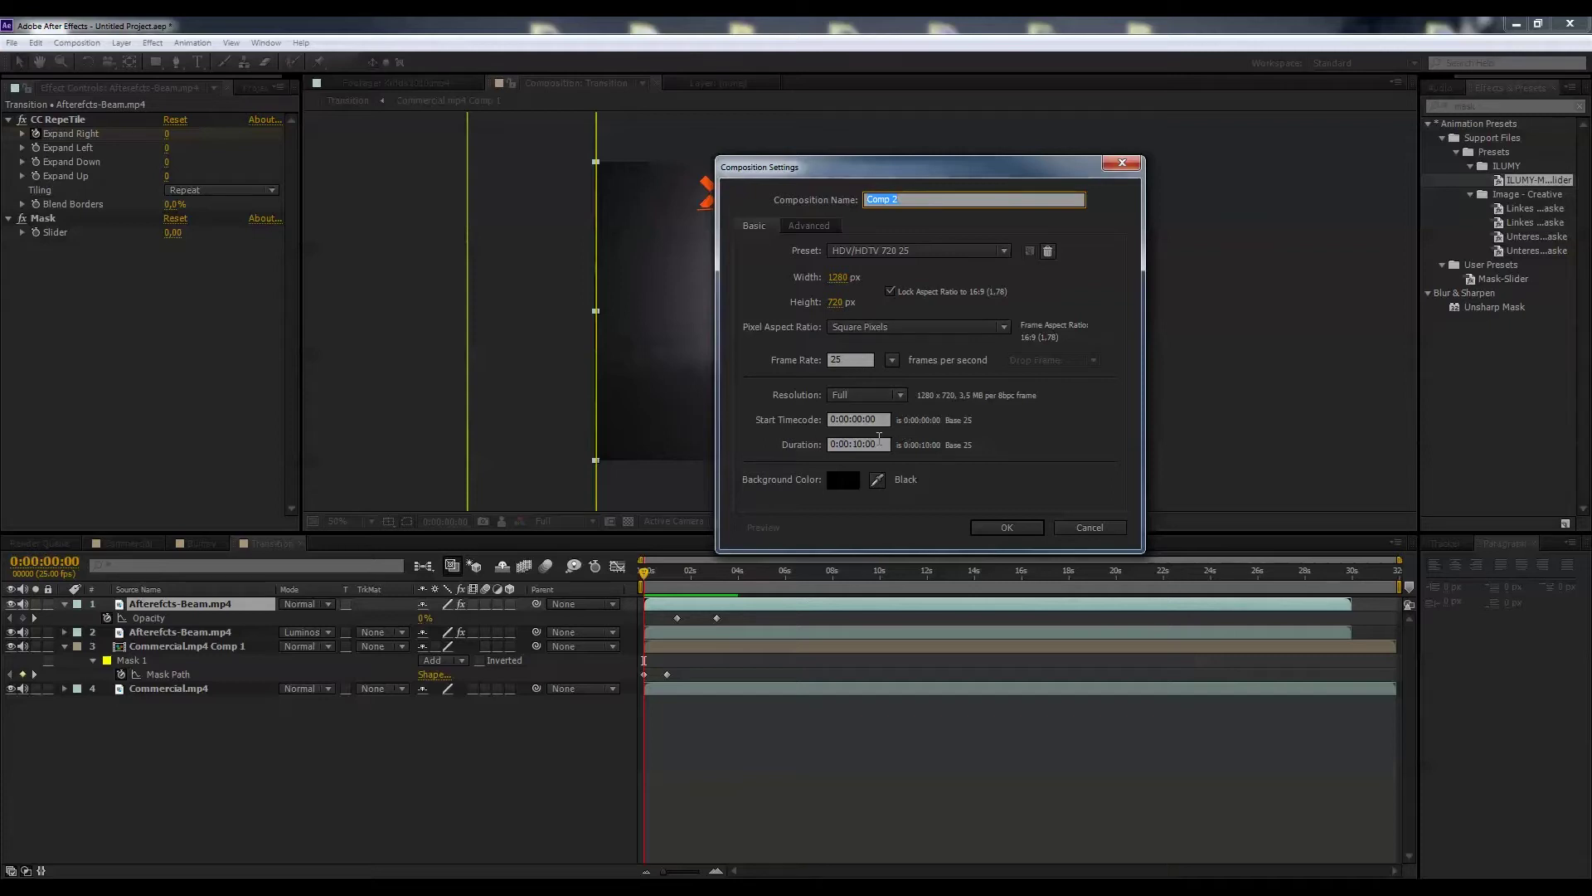
left_click(1006, 527)
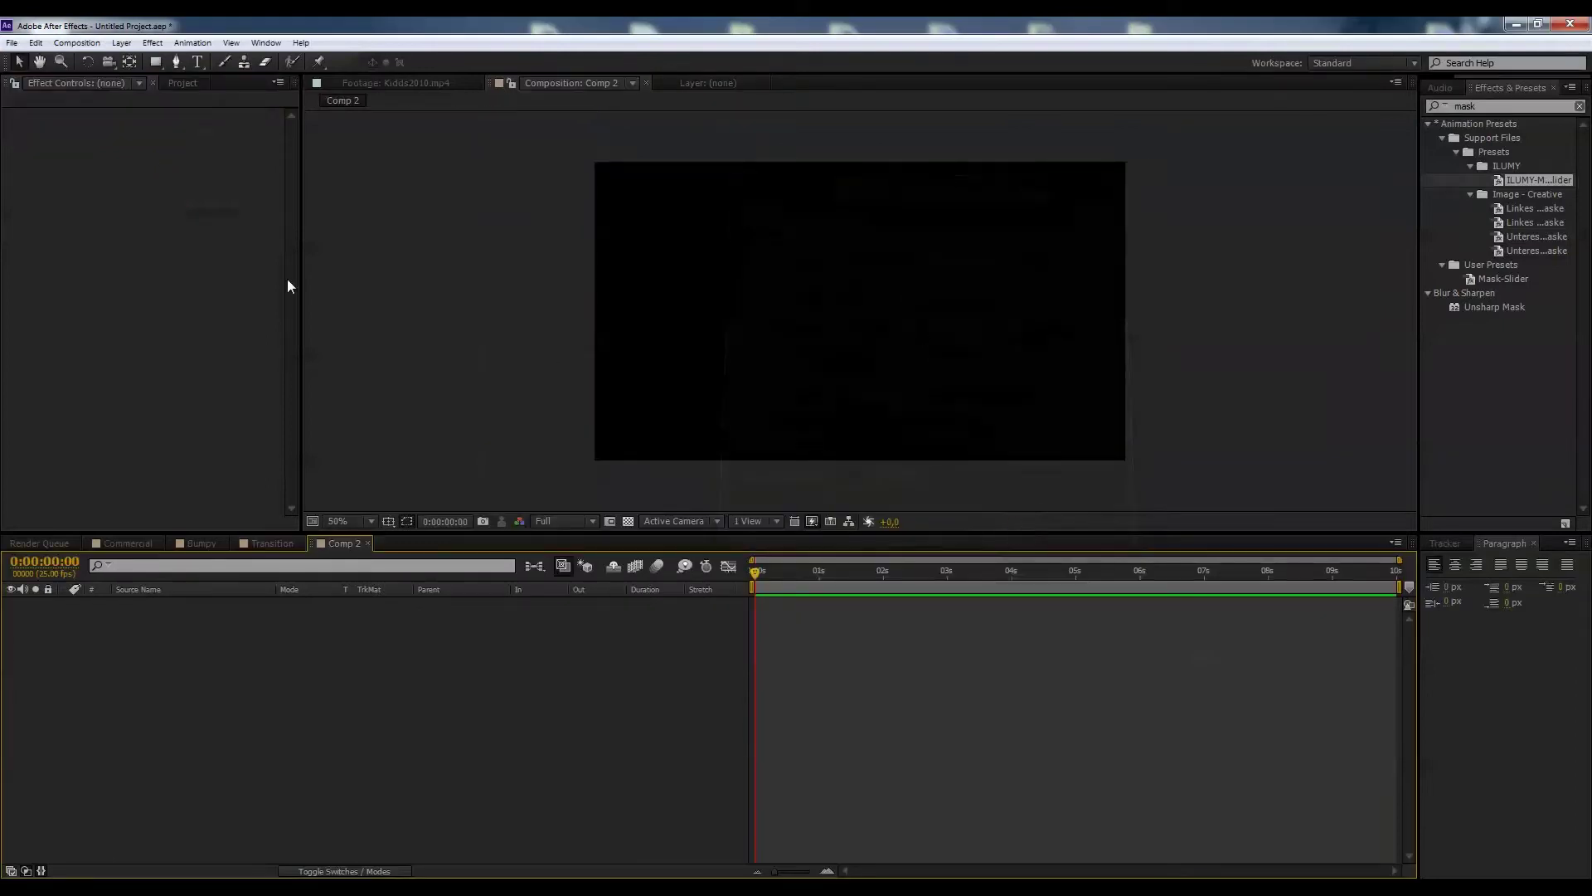
Step: Add Commercial.mp4 to Comp 2, duplicate it with Ctrl+D, and hide the lower copy's video
left_click(184, 83)
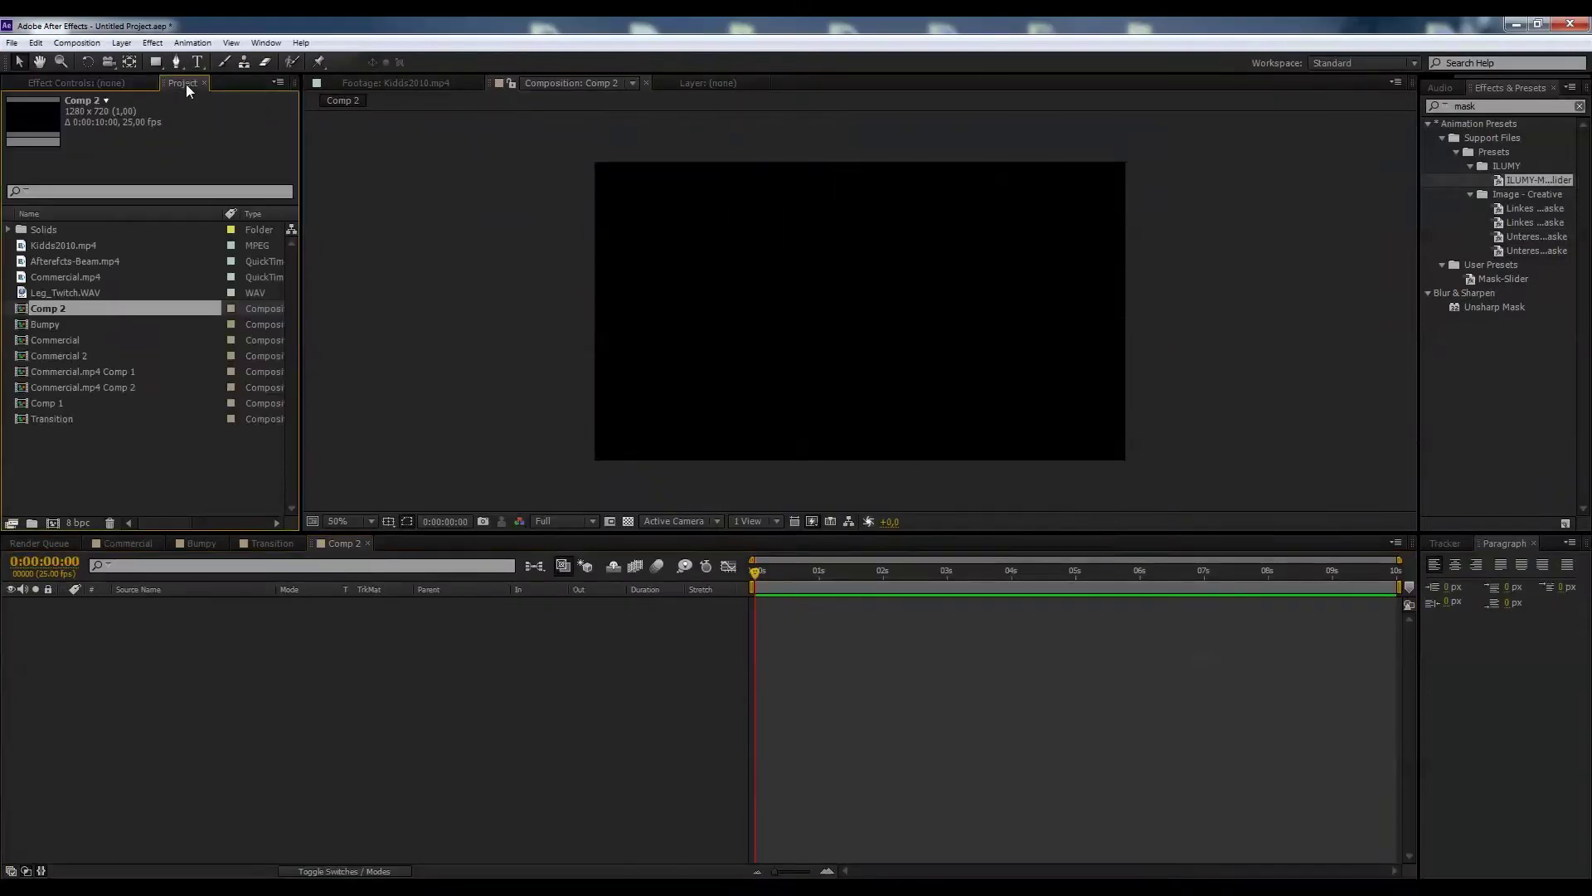
left_click(81, 279)
left_click_drag(33, 280, 114, 632)
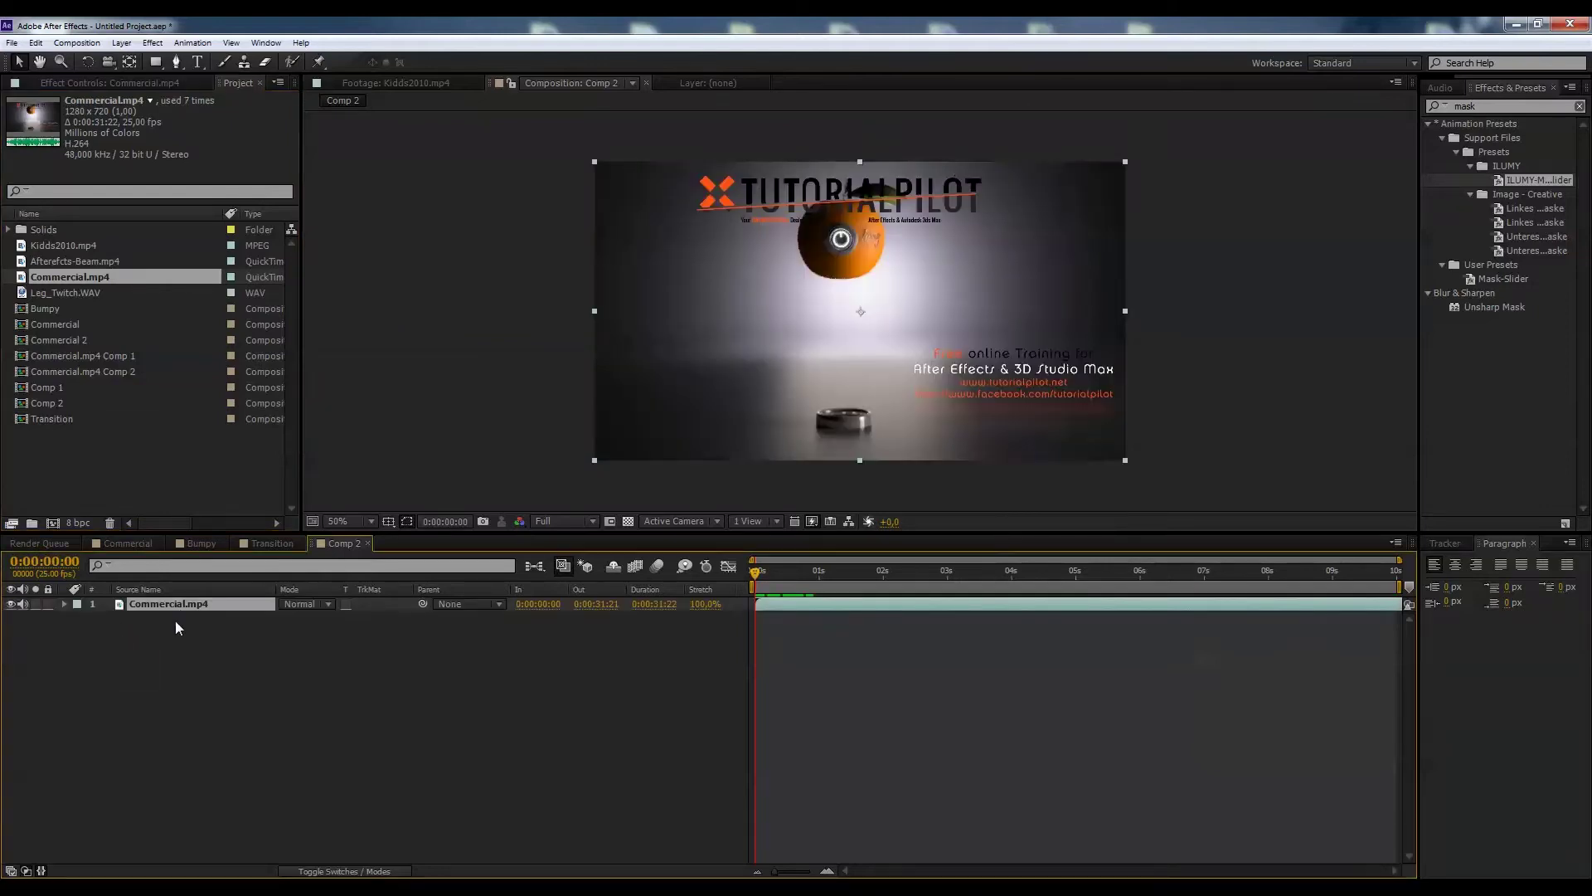
key("ctrl+d")
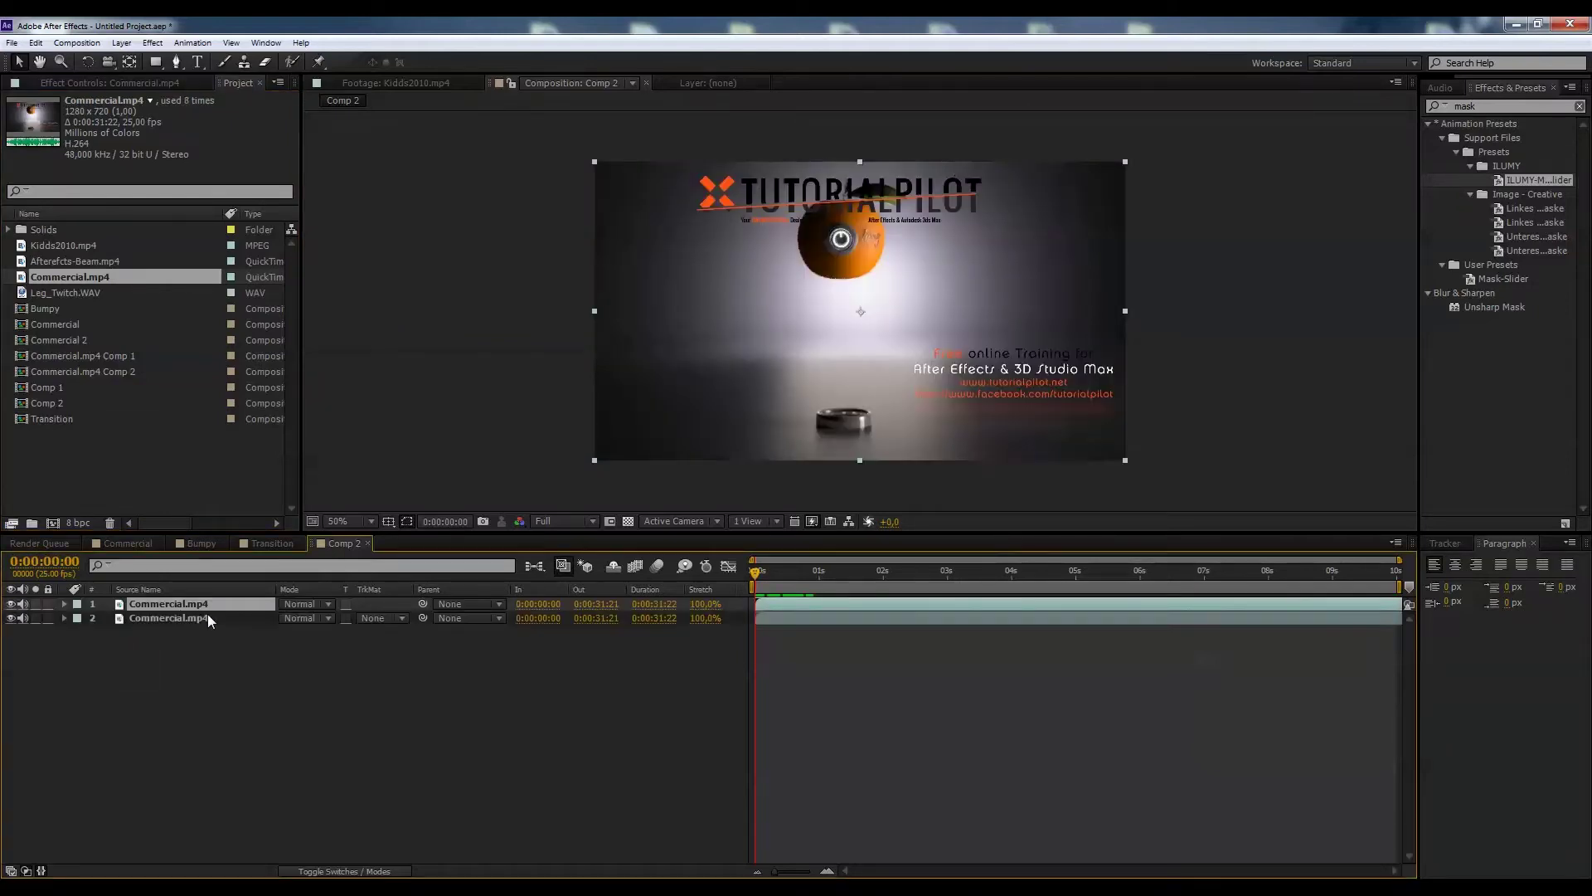
left_click(12, 604)
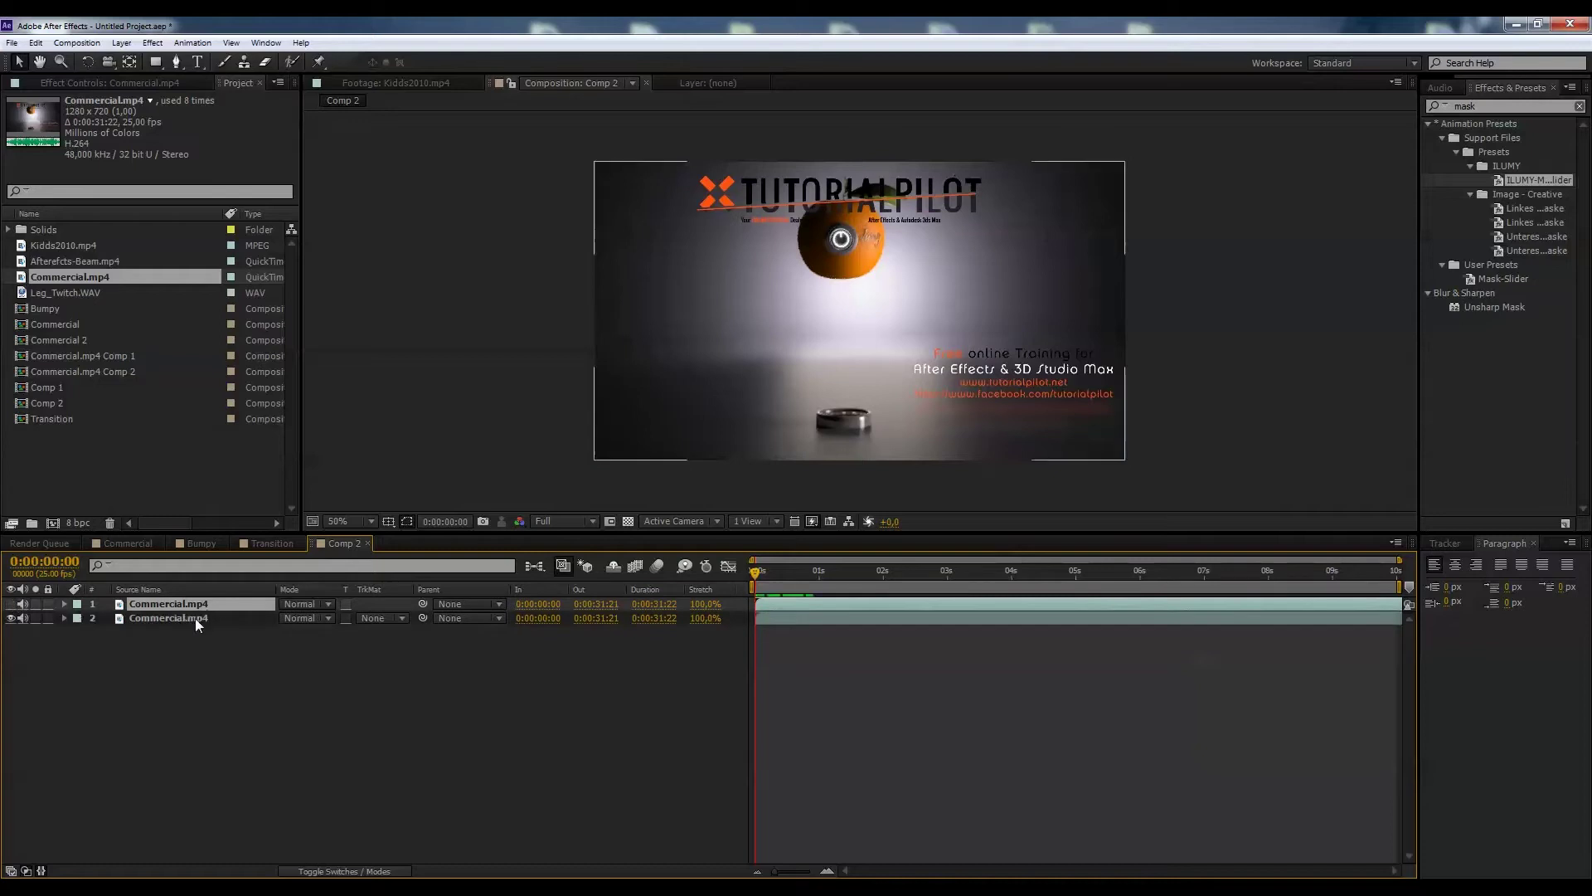
left_click(11, 604)
left_click(11, 618)
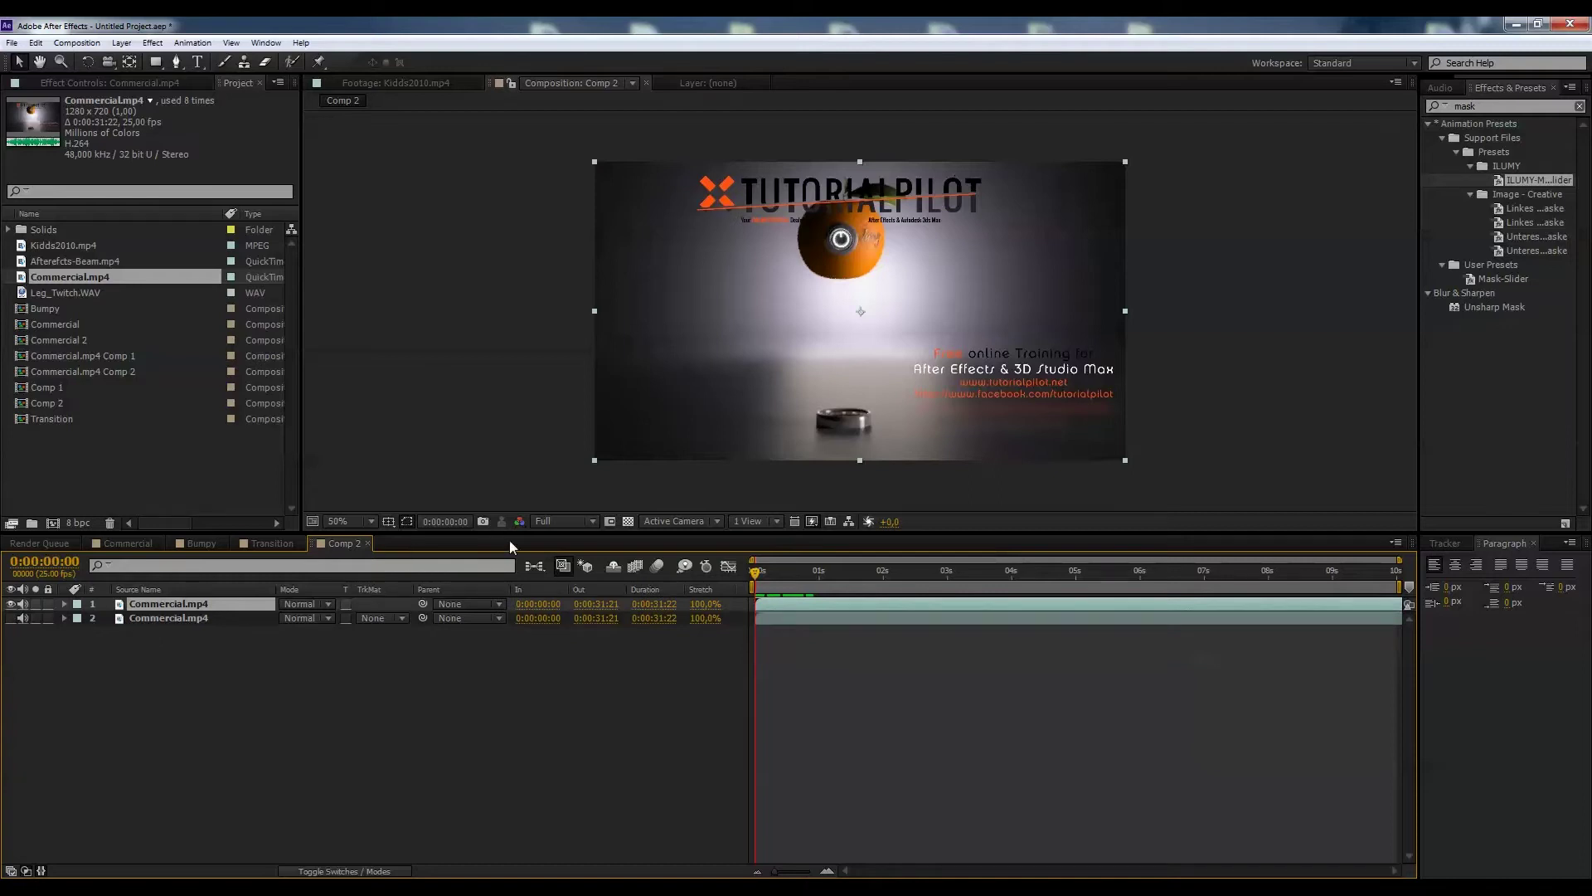
Step: Clear the 'mask' search in Effects & Presets and widen that panel
left_click(1470, 105)
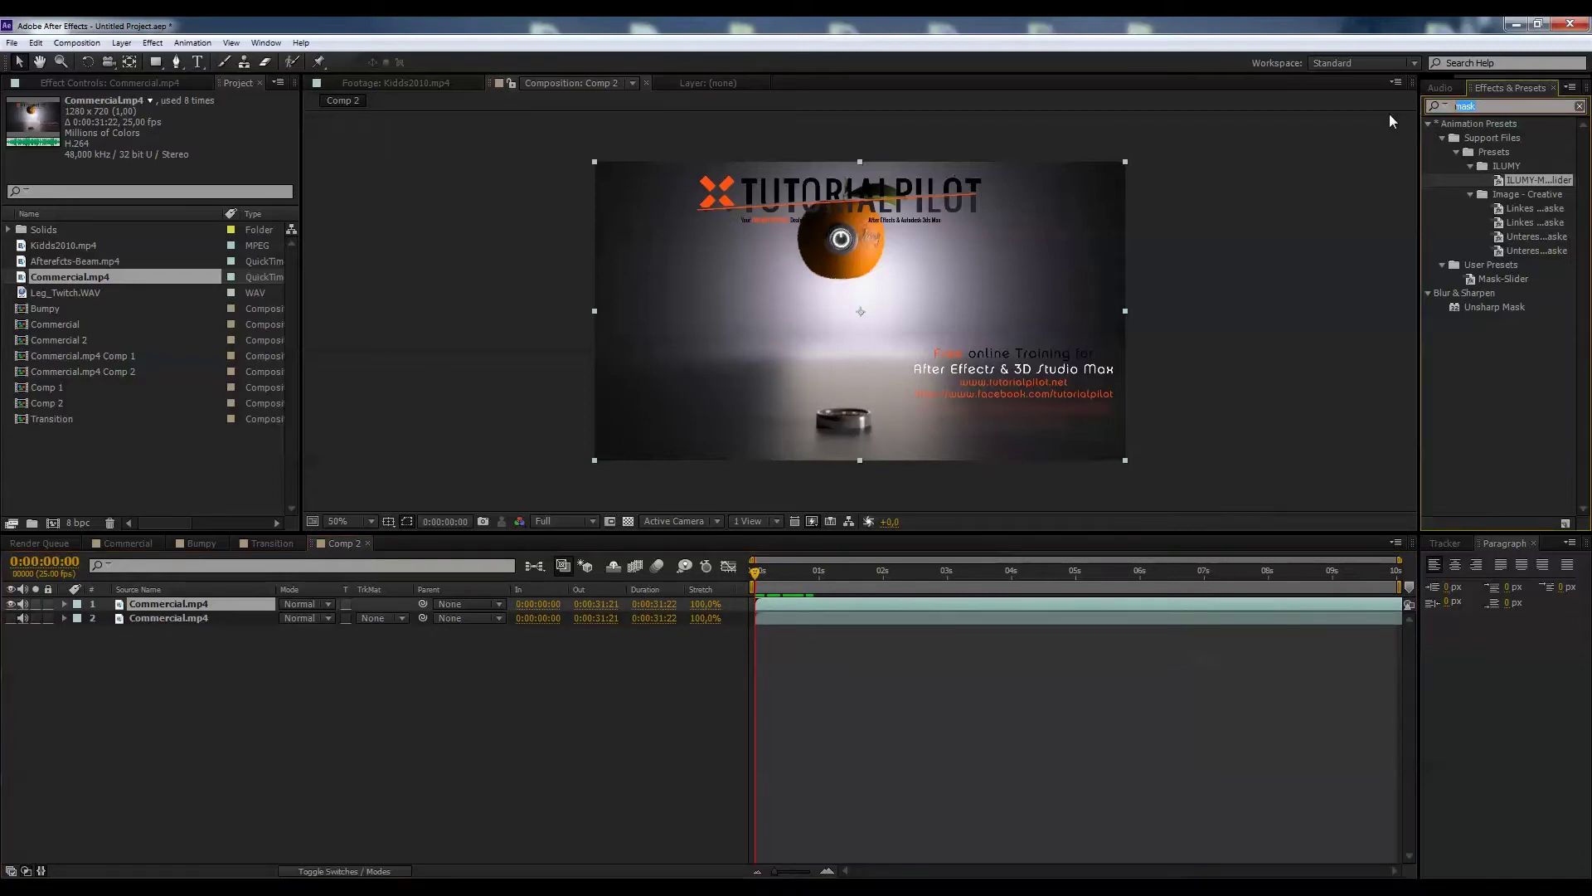
key("BackSpace")
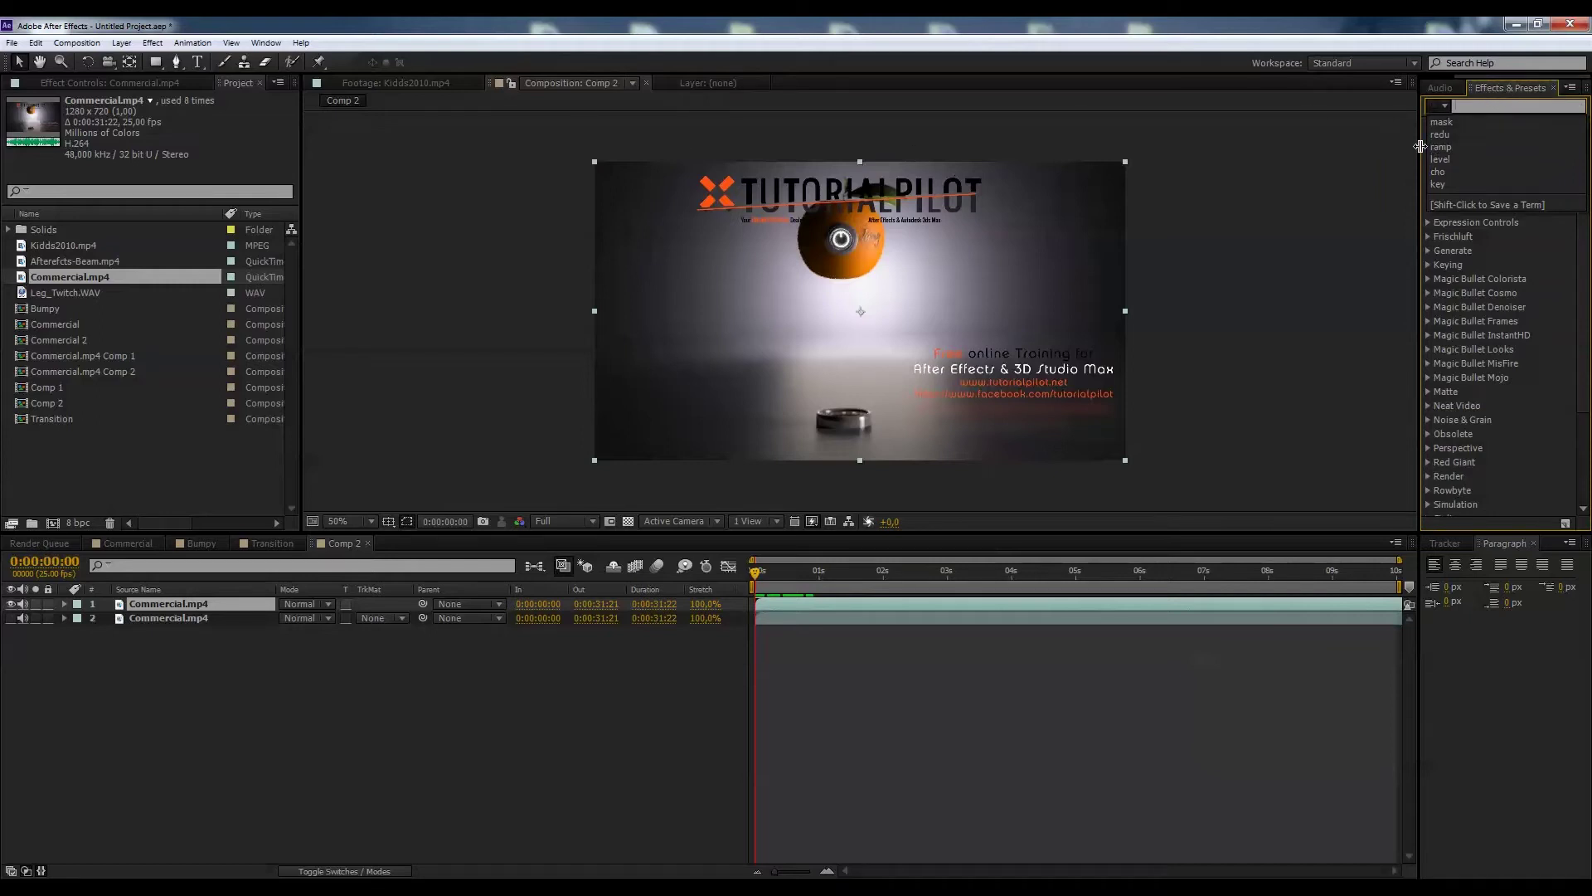
left_click_drag(1421, 146, 1341, 147)
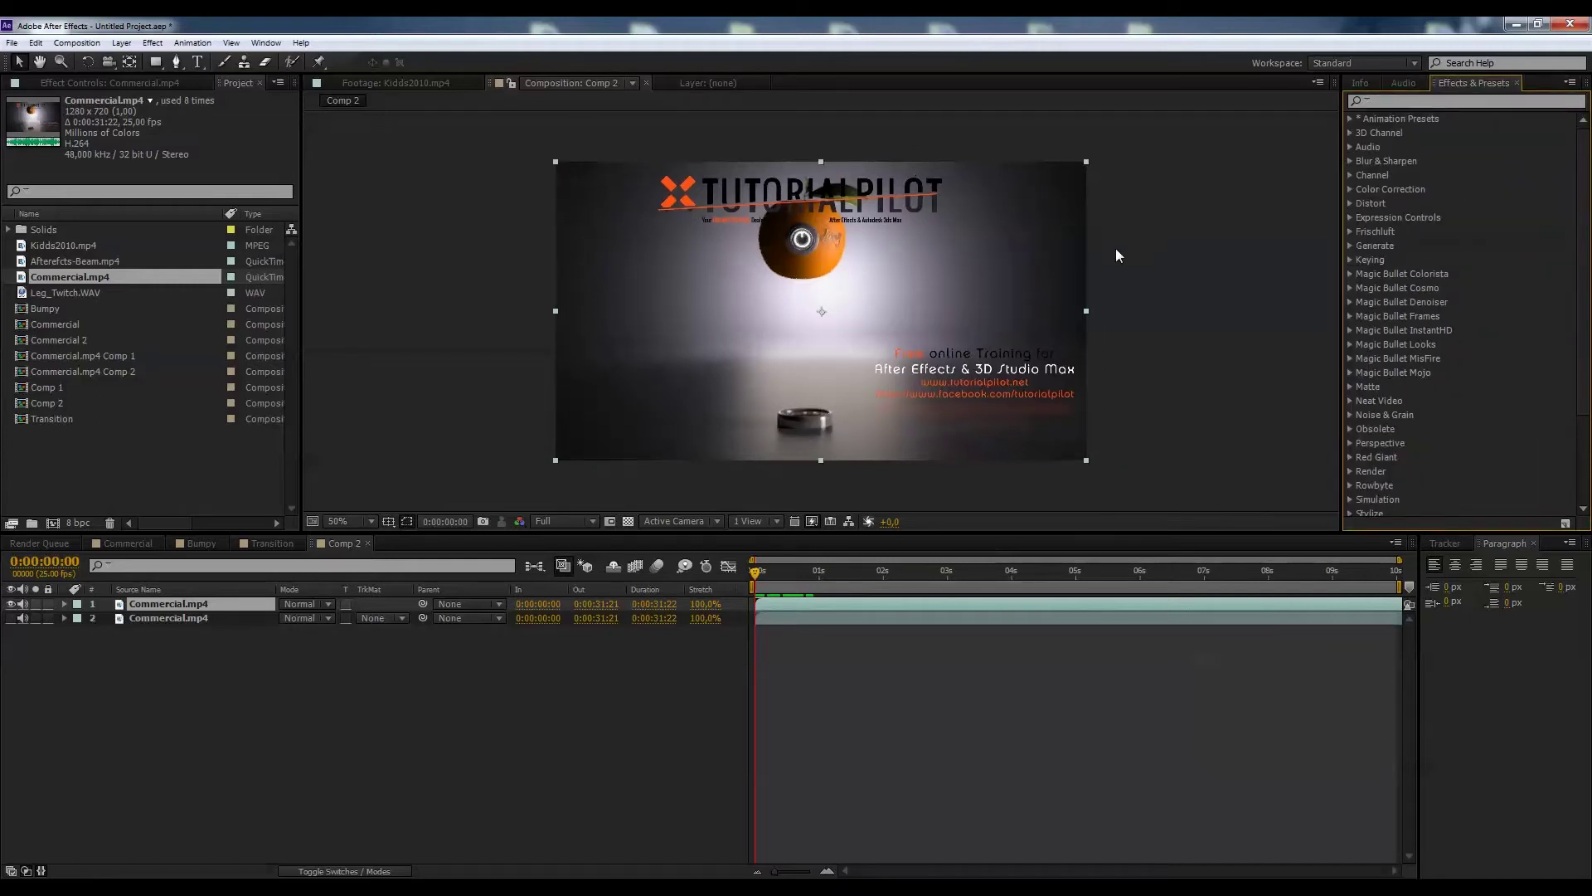
left_click(265, 42)
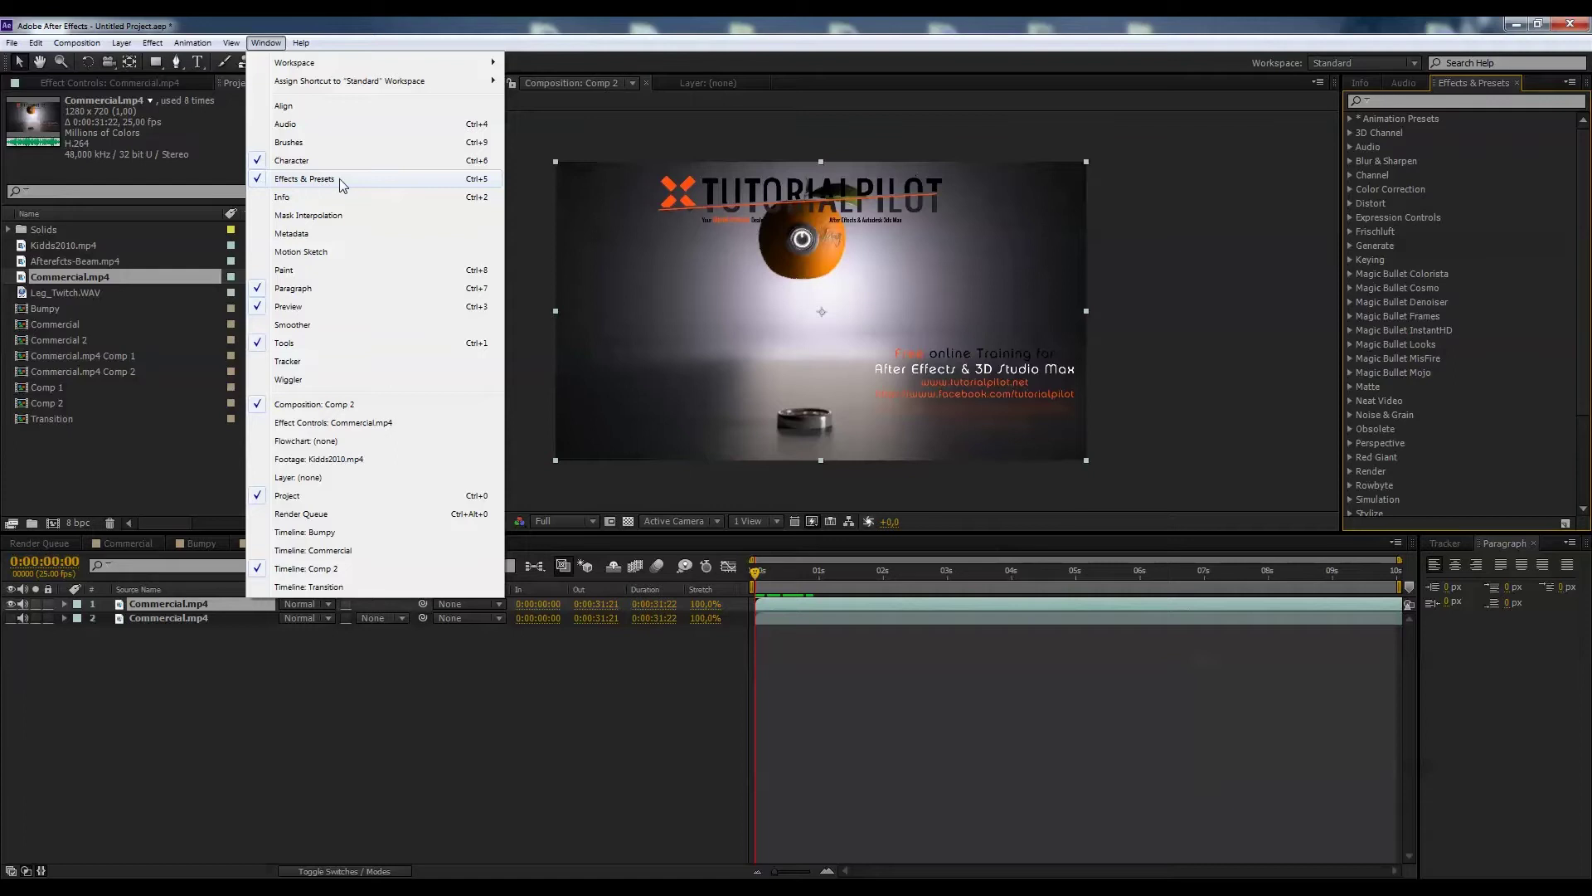
Step: Search Effects & Presets for 'mask', select the top Commercial.mp4 layer, and pick ILUMY-Mask-Slider
left_click(340, 177)
left_click(1434, 103)
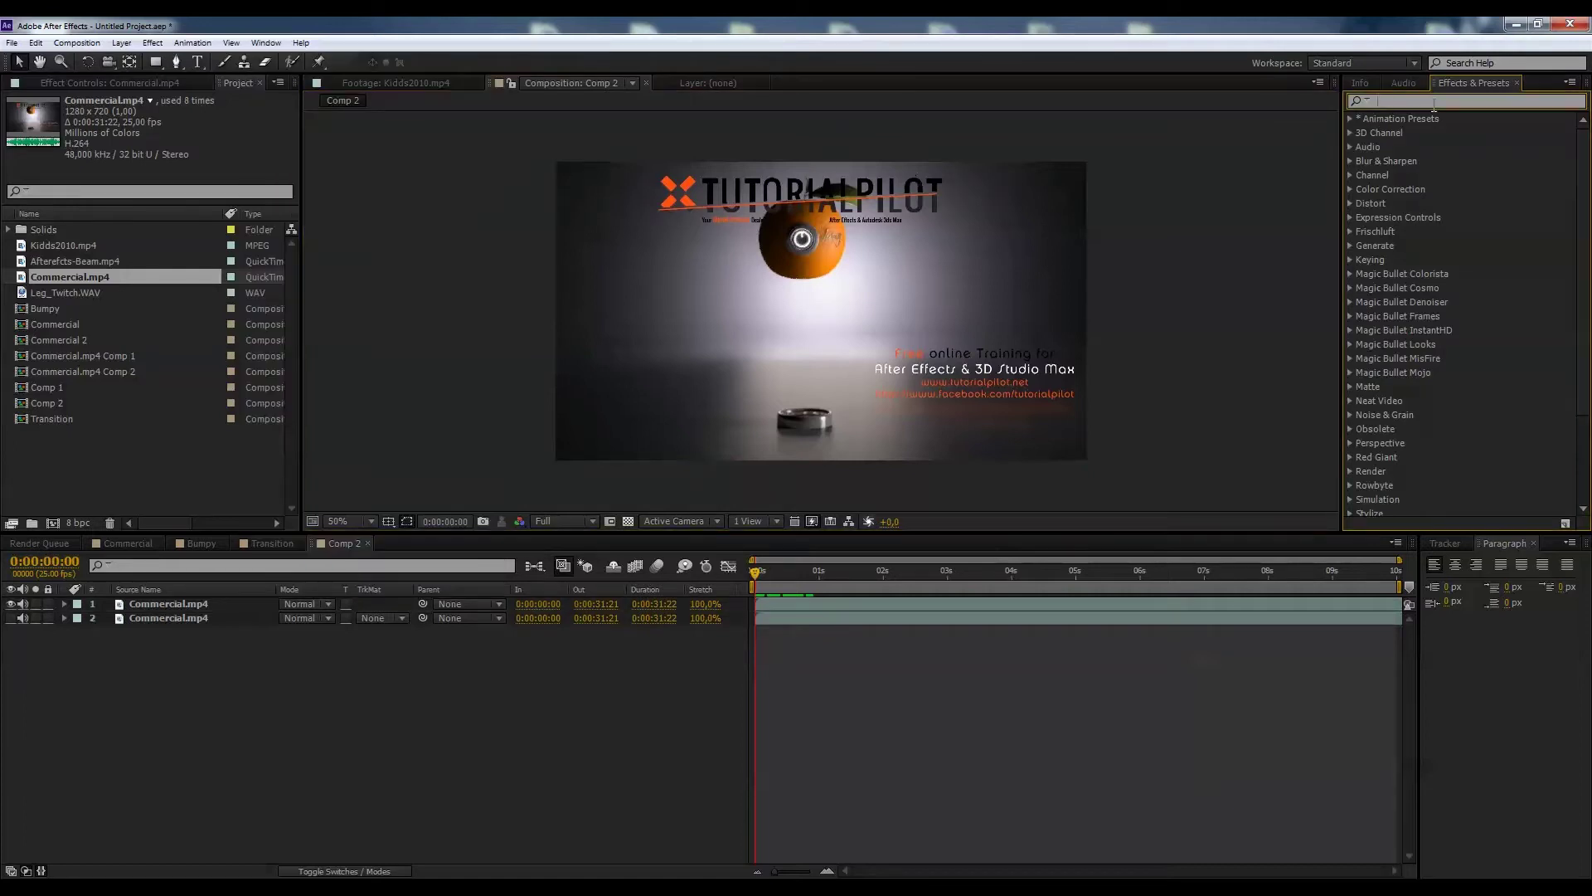
type("mask")
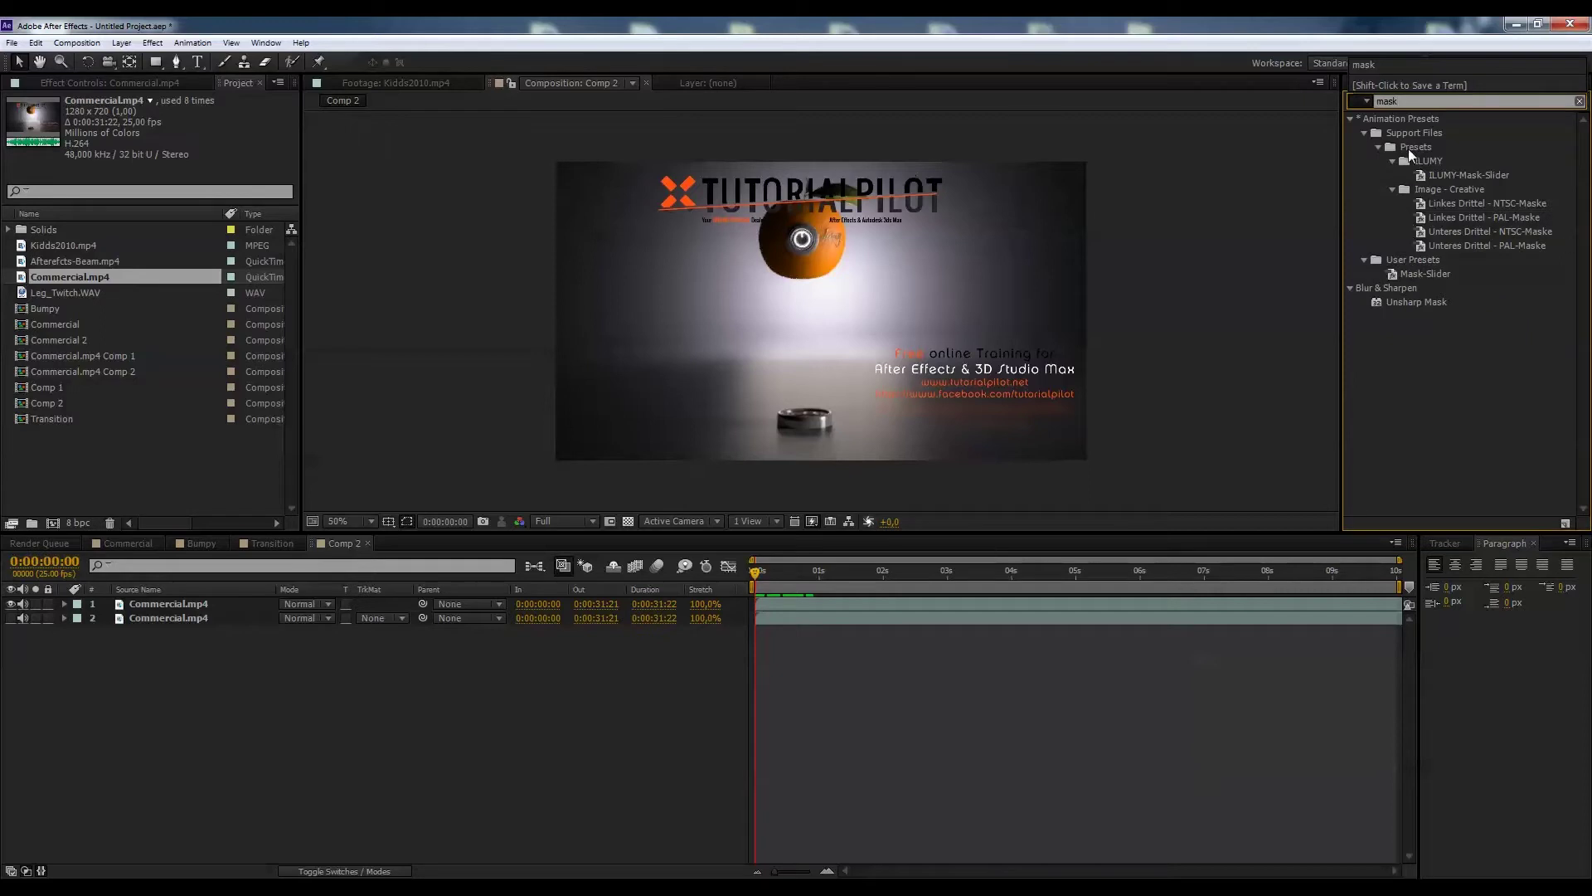
key("Return")
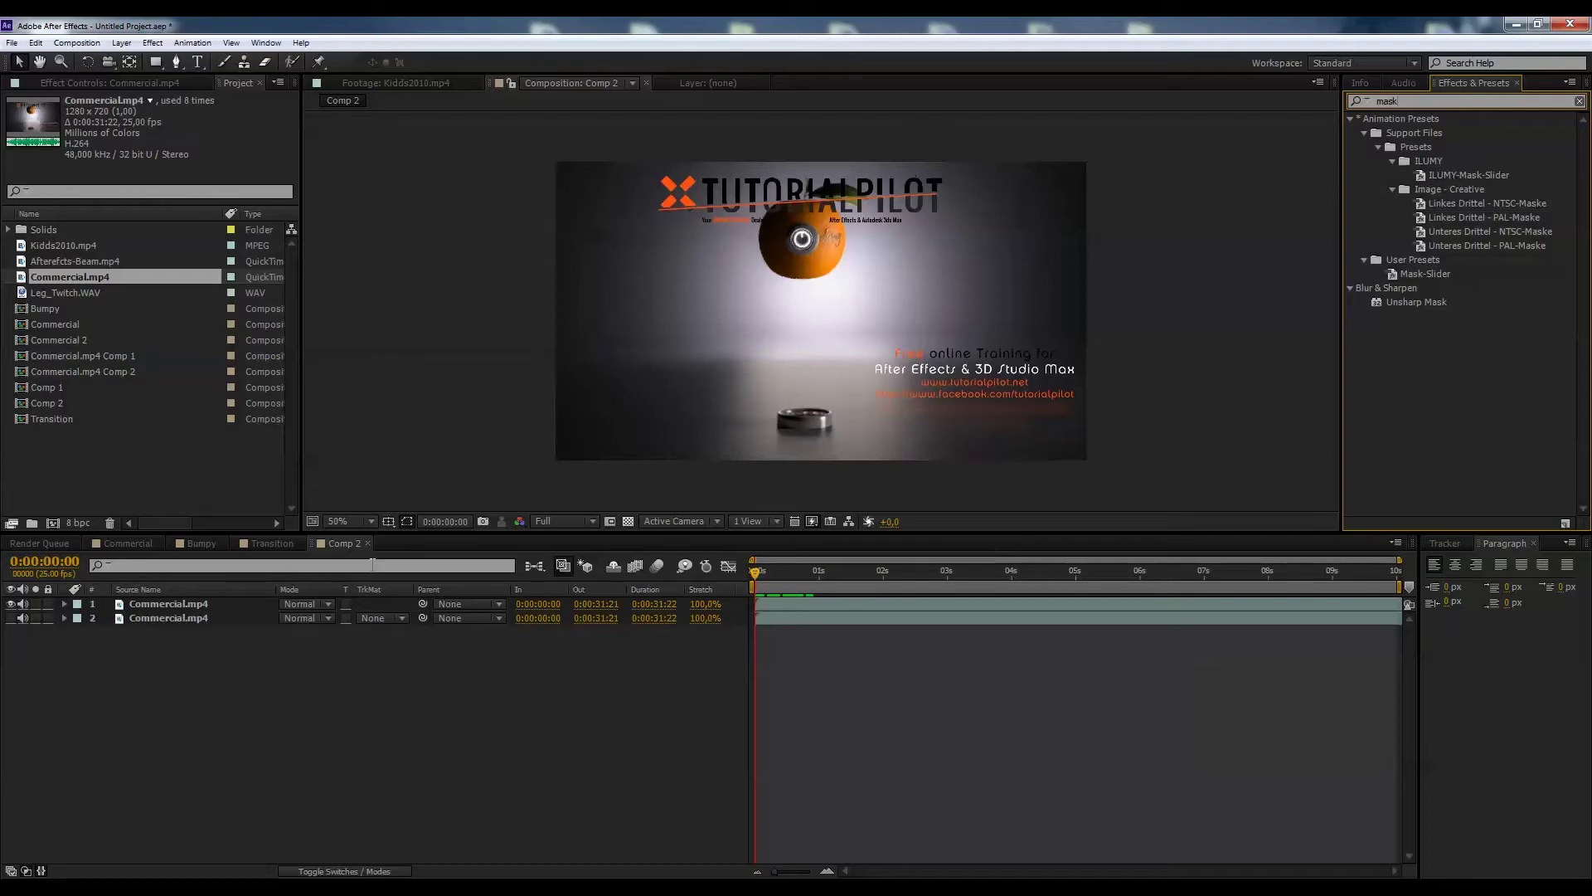
left_click(151, 614)
left_click(159, 607)
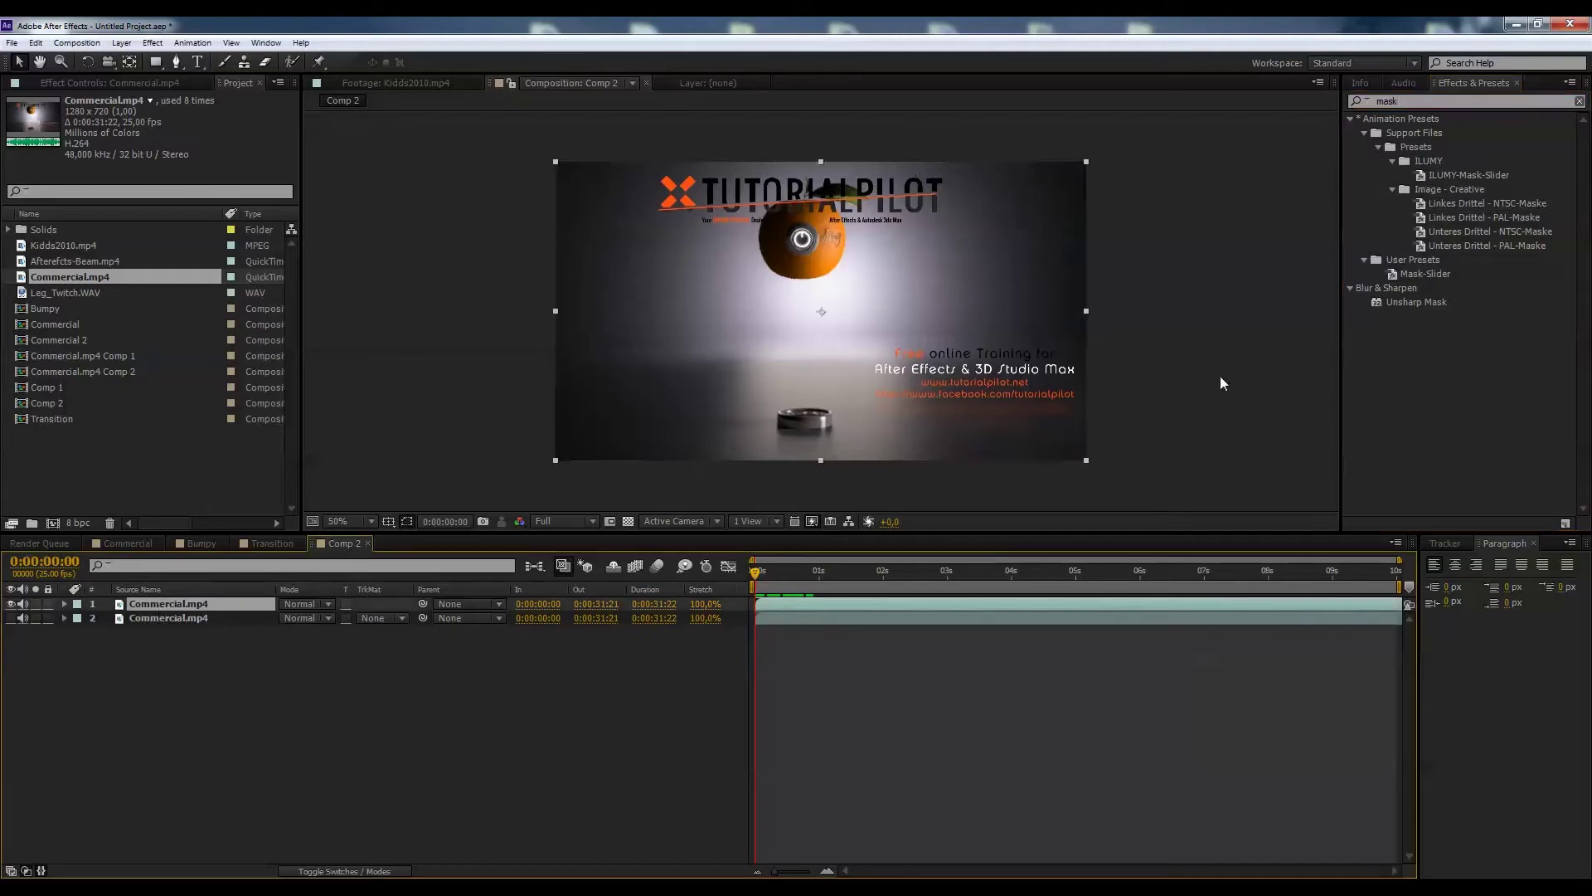
left_click(1453, 175)
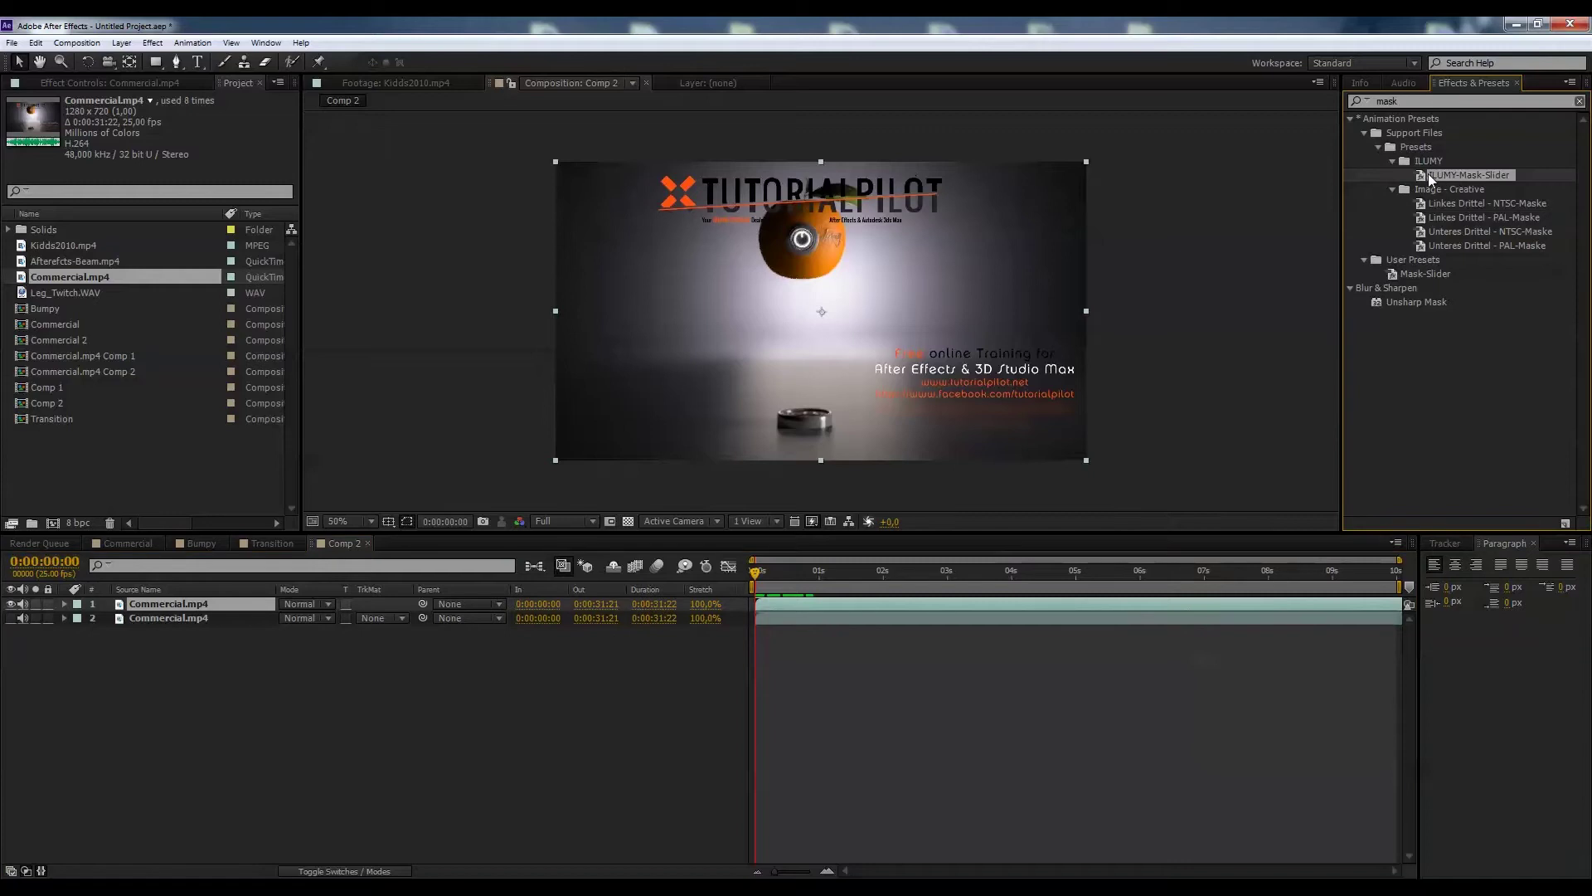
Step: Apply ILUMY-Mask-Slider to the top layer, unhide the lower copy, and set Slider to -100,00
double_click(1429, 175)
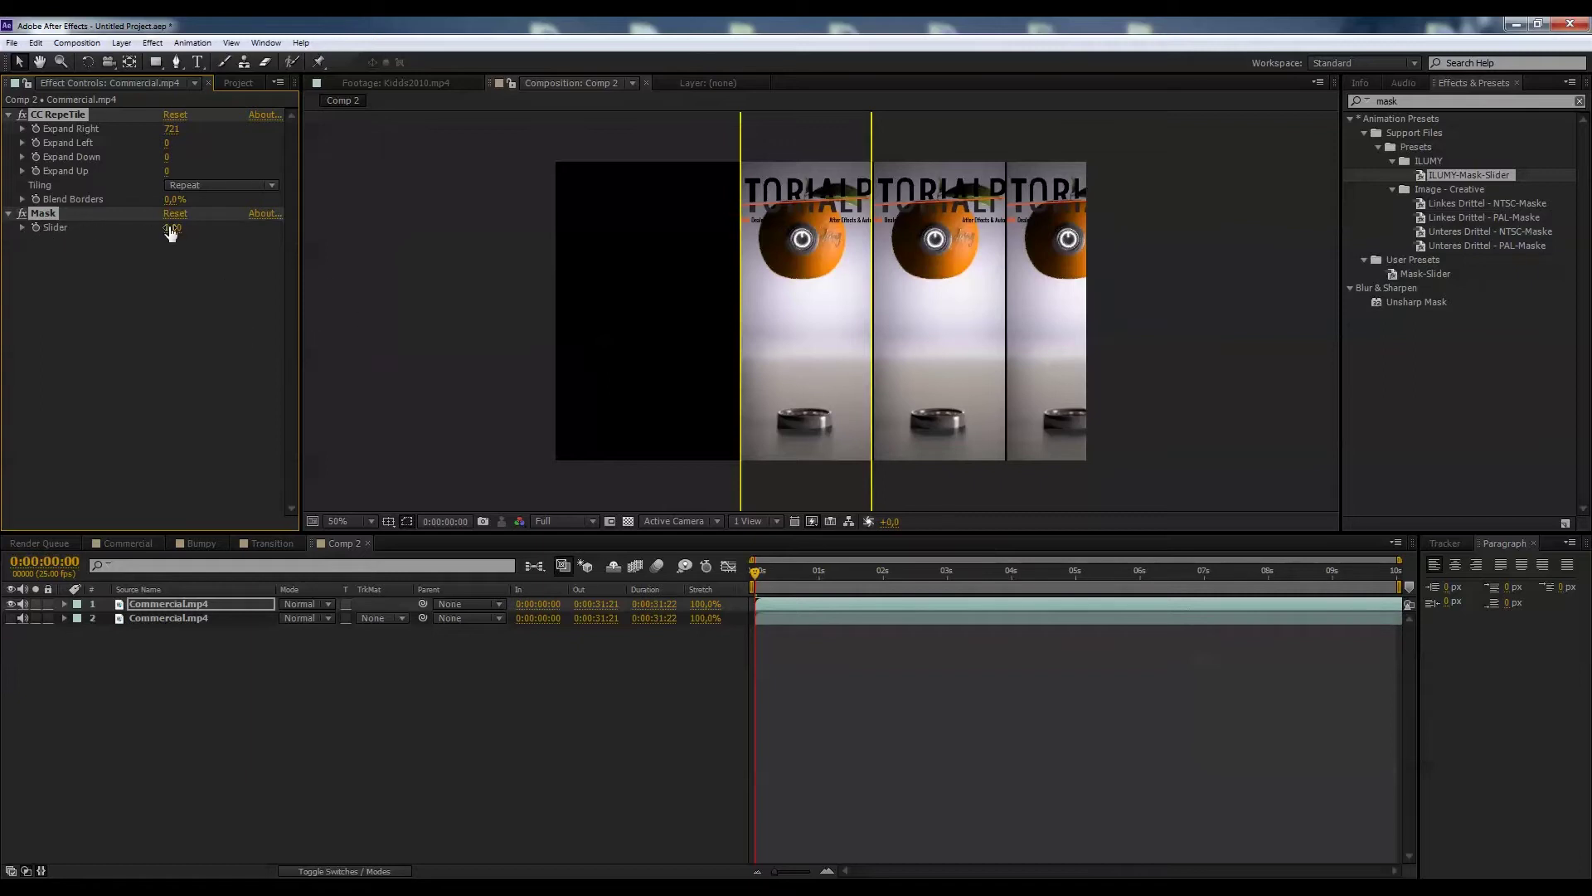
mouse_move(171, 233)
left_mouse_down()
mouse_move(49, 228)
mouse_move(541, 192)
mouse_move(162, 209)
mouse_move(196, 204)
mouse_move(171, 222)
left_mouse_up()
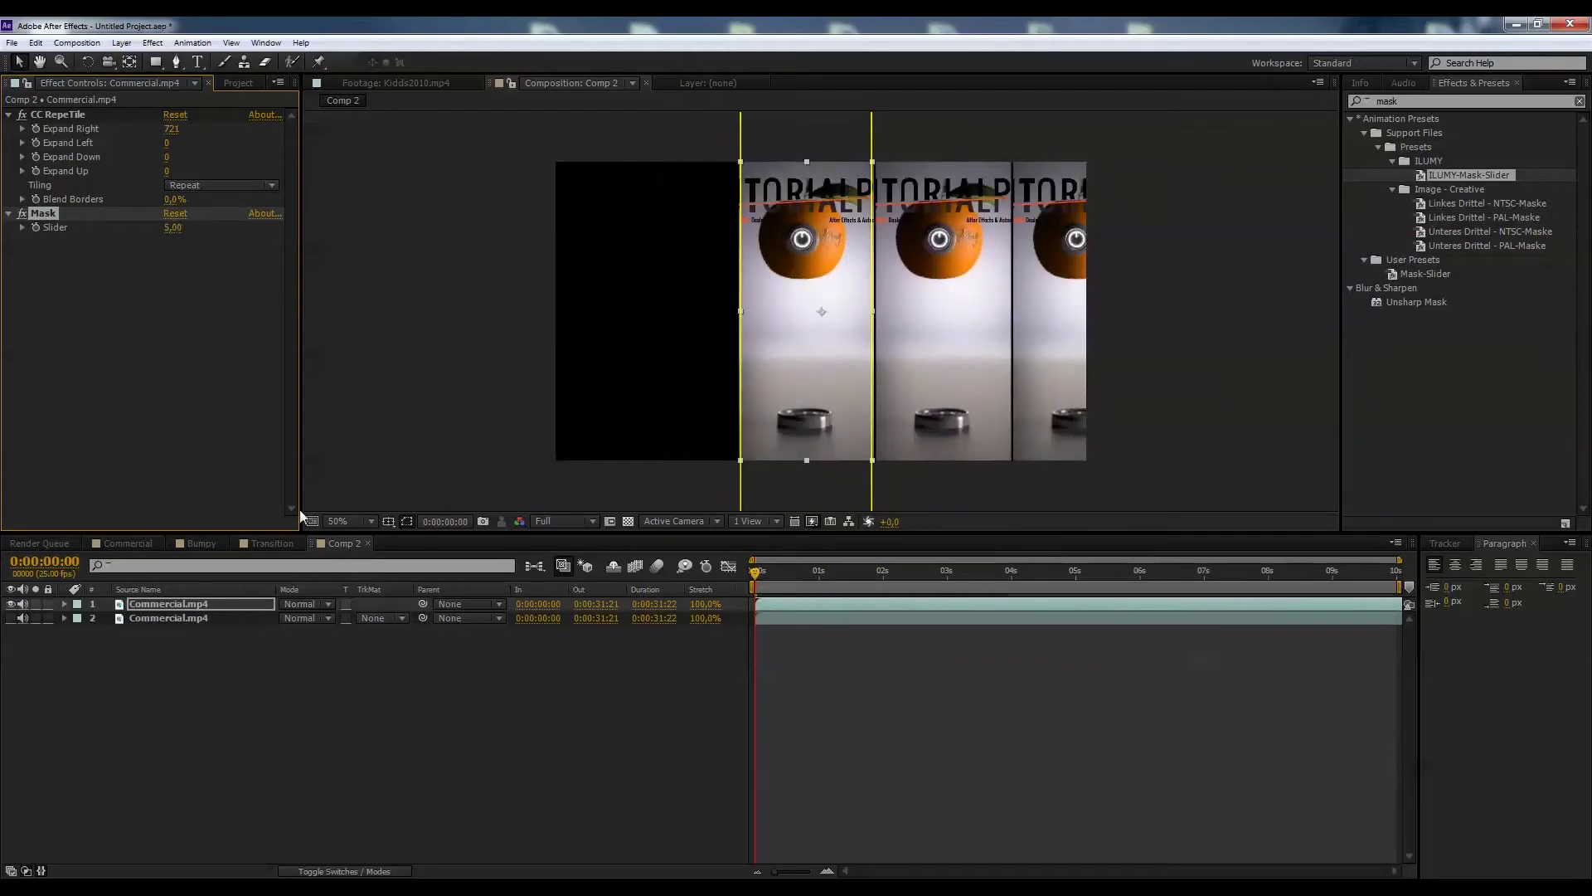
left_click(177, 618)
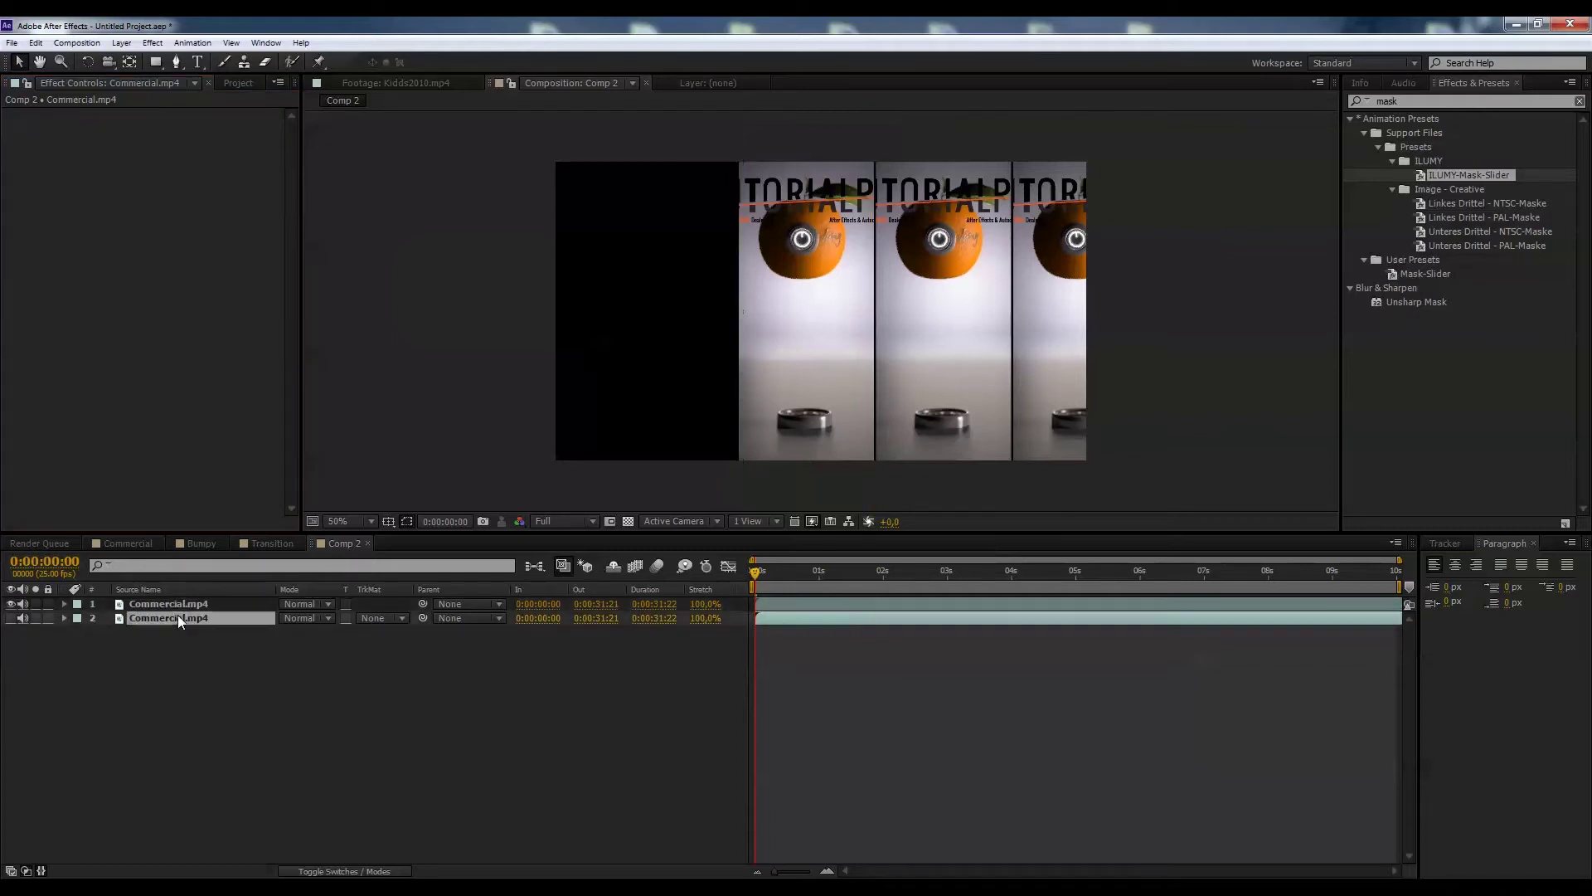
left_click(11, 618)
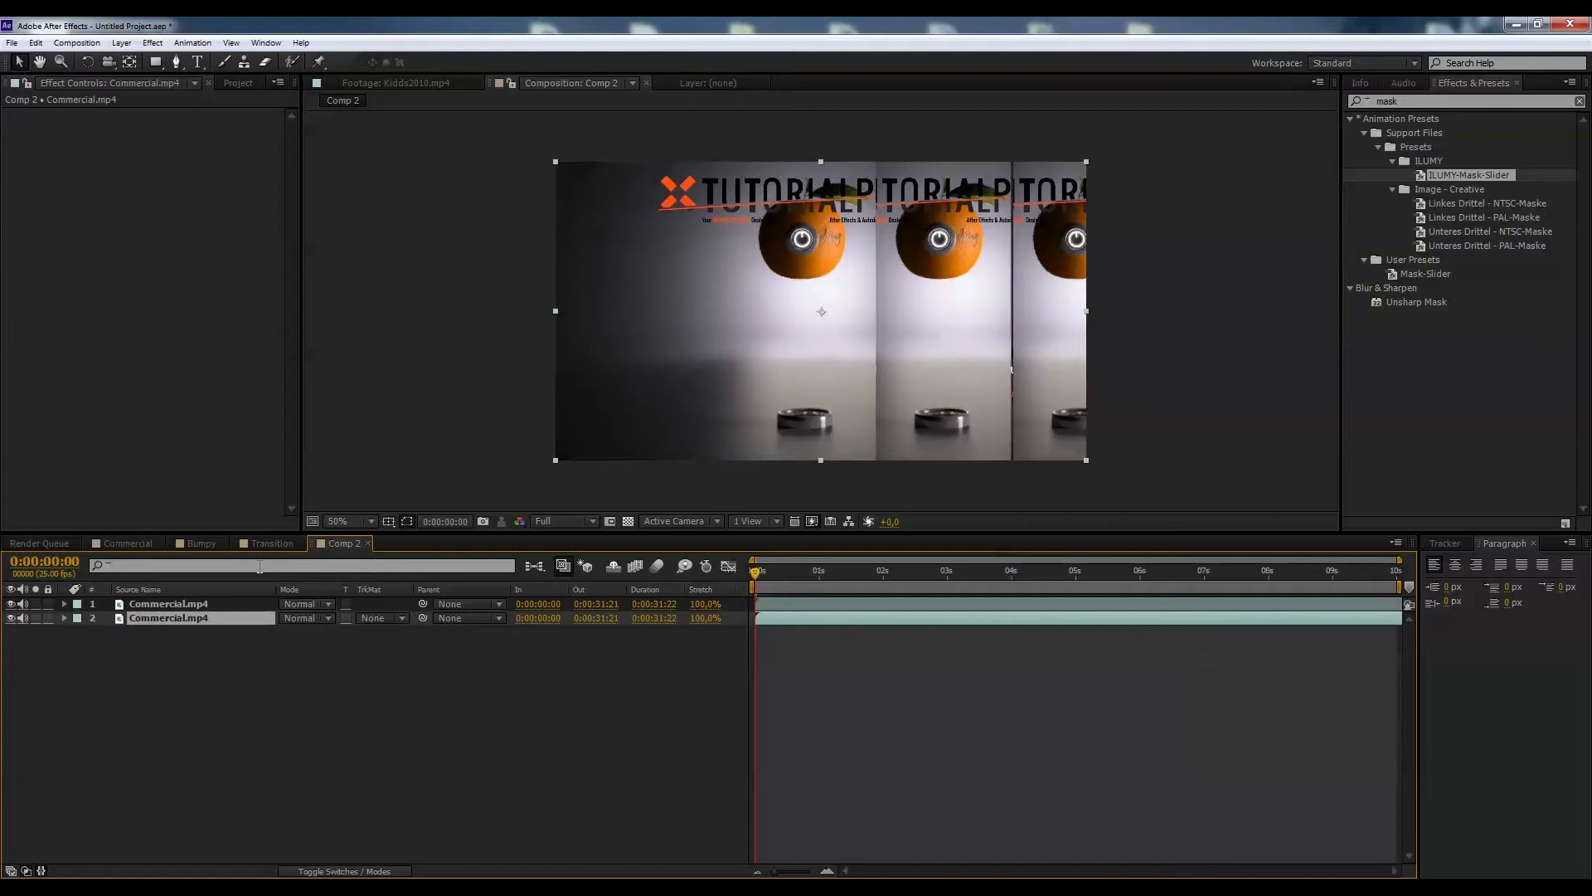
left_click(187, 605)
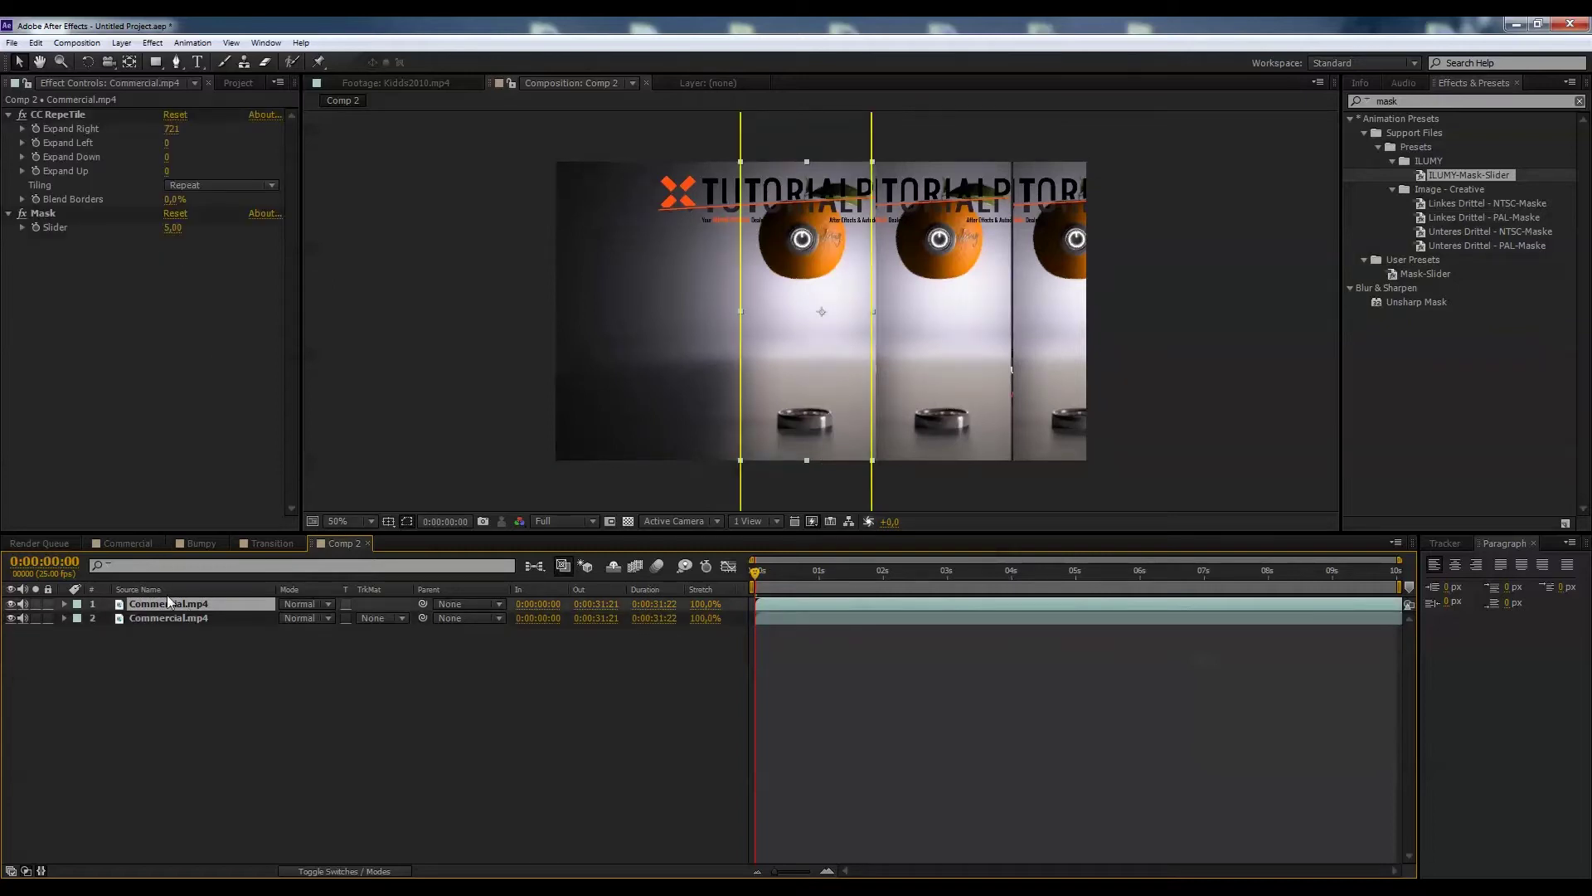
left_click_drag(163, 229, 131, 241)
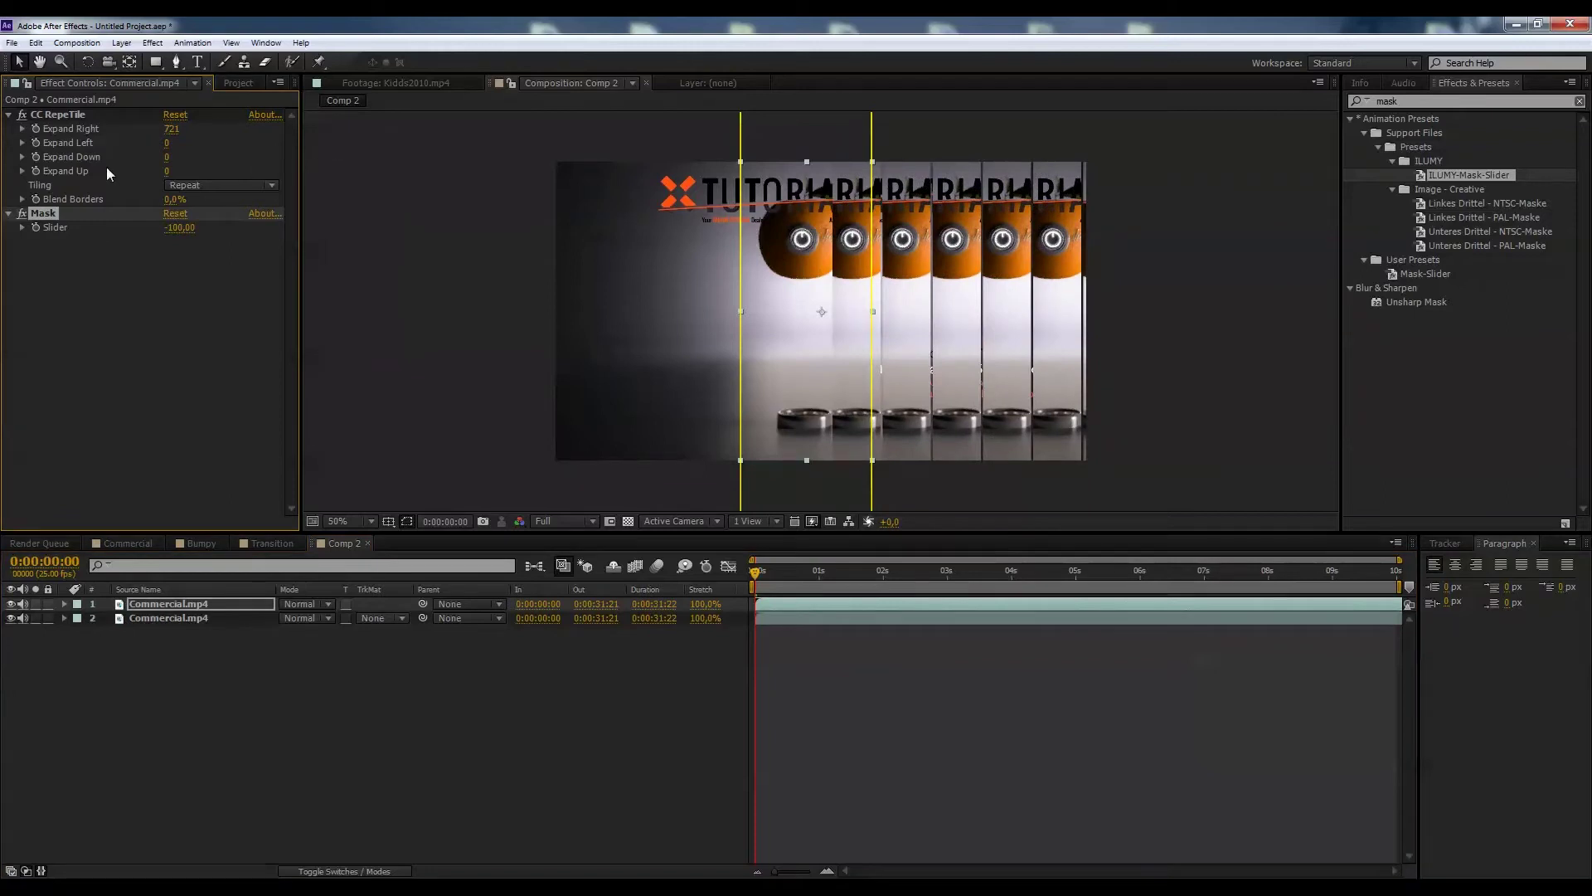
Step: Try Checker Flip V, then Rosette tiling, raising the Mask Slider to 66 for larger tiles
left_click(227, 184)
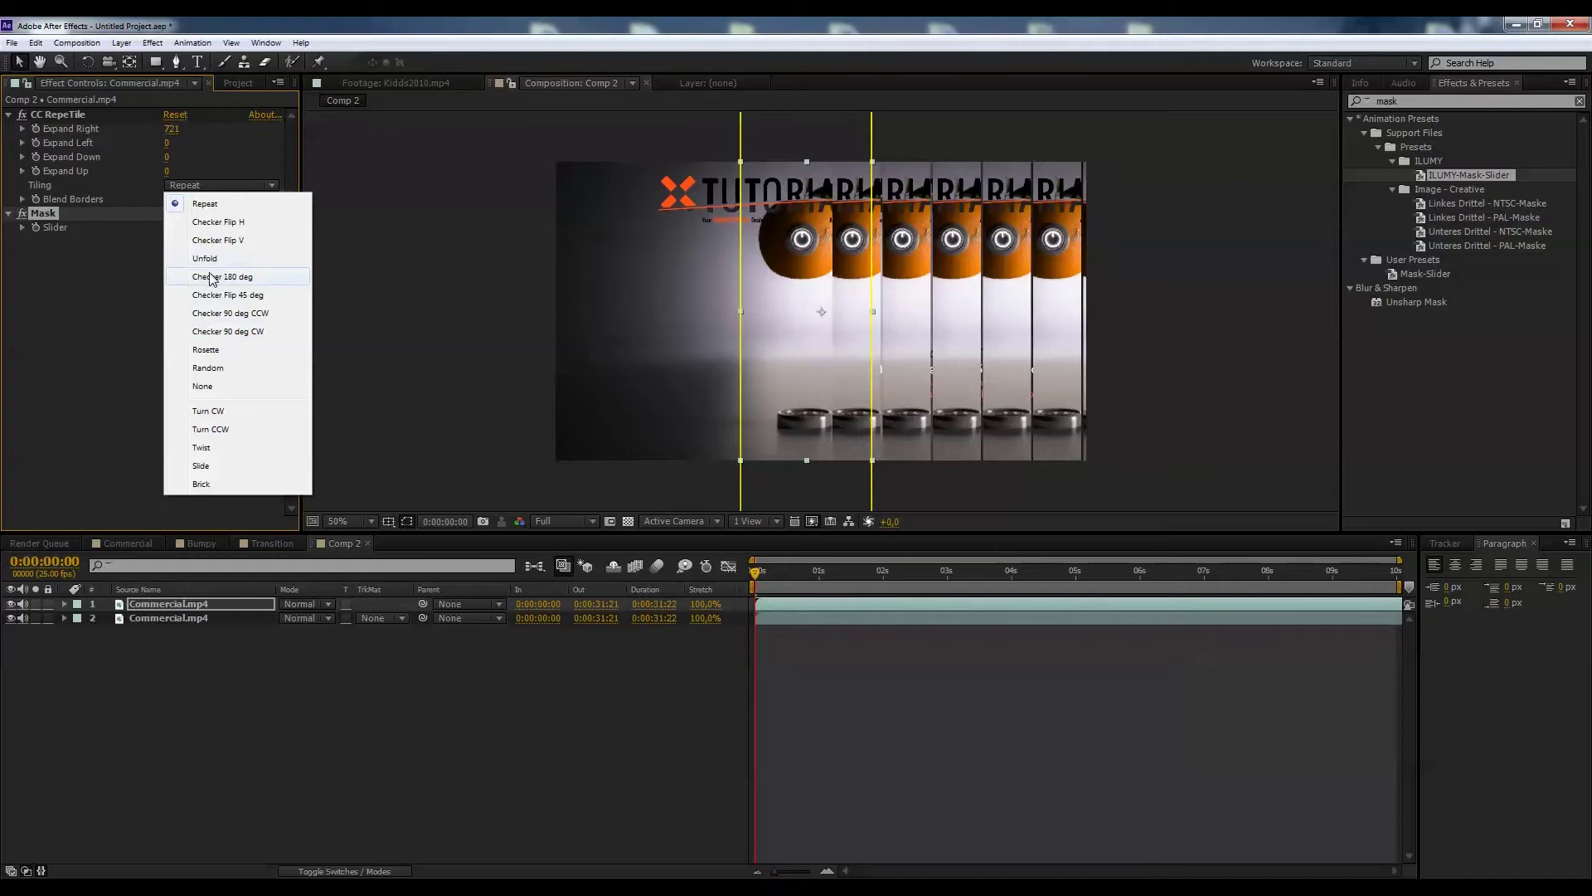
left_click(214, 241)
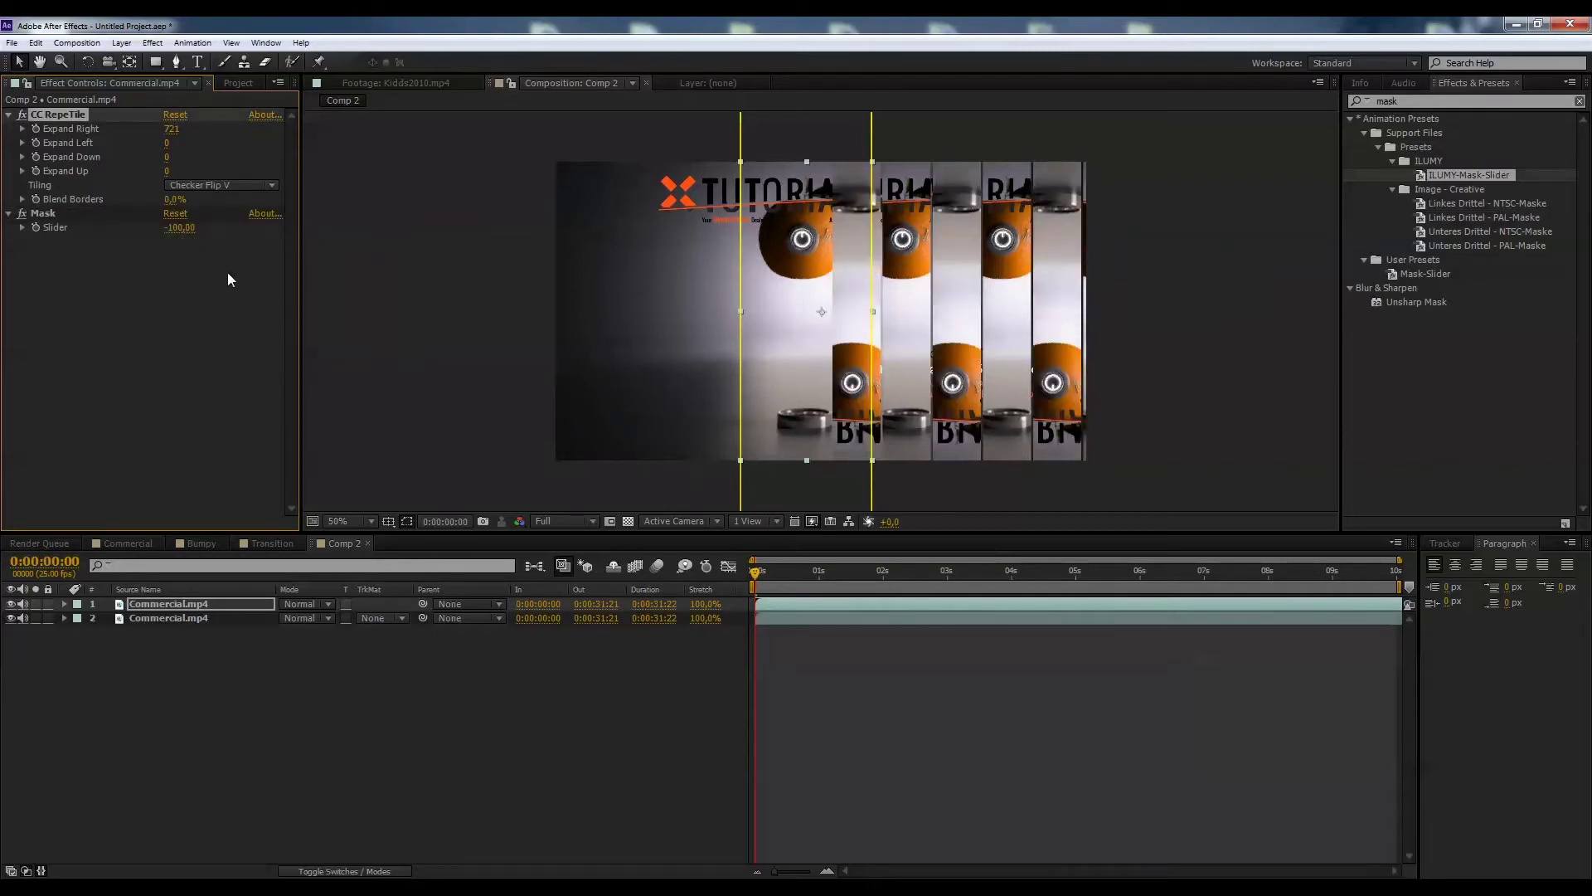
mouse_move(181, 239)
left_mouse_down()
mouse_move(160, 231)
mouse_move(230, 231)
mouse_move(162, 231)
mouse_move(190, 231)
left_mouse_up()
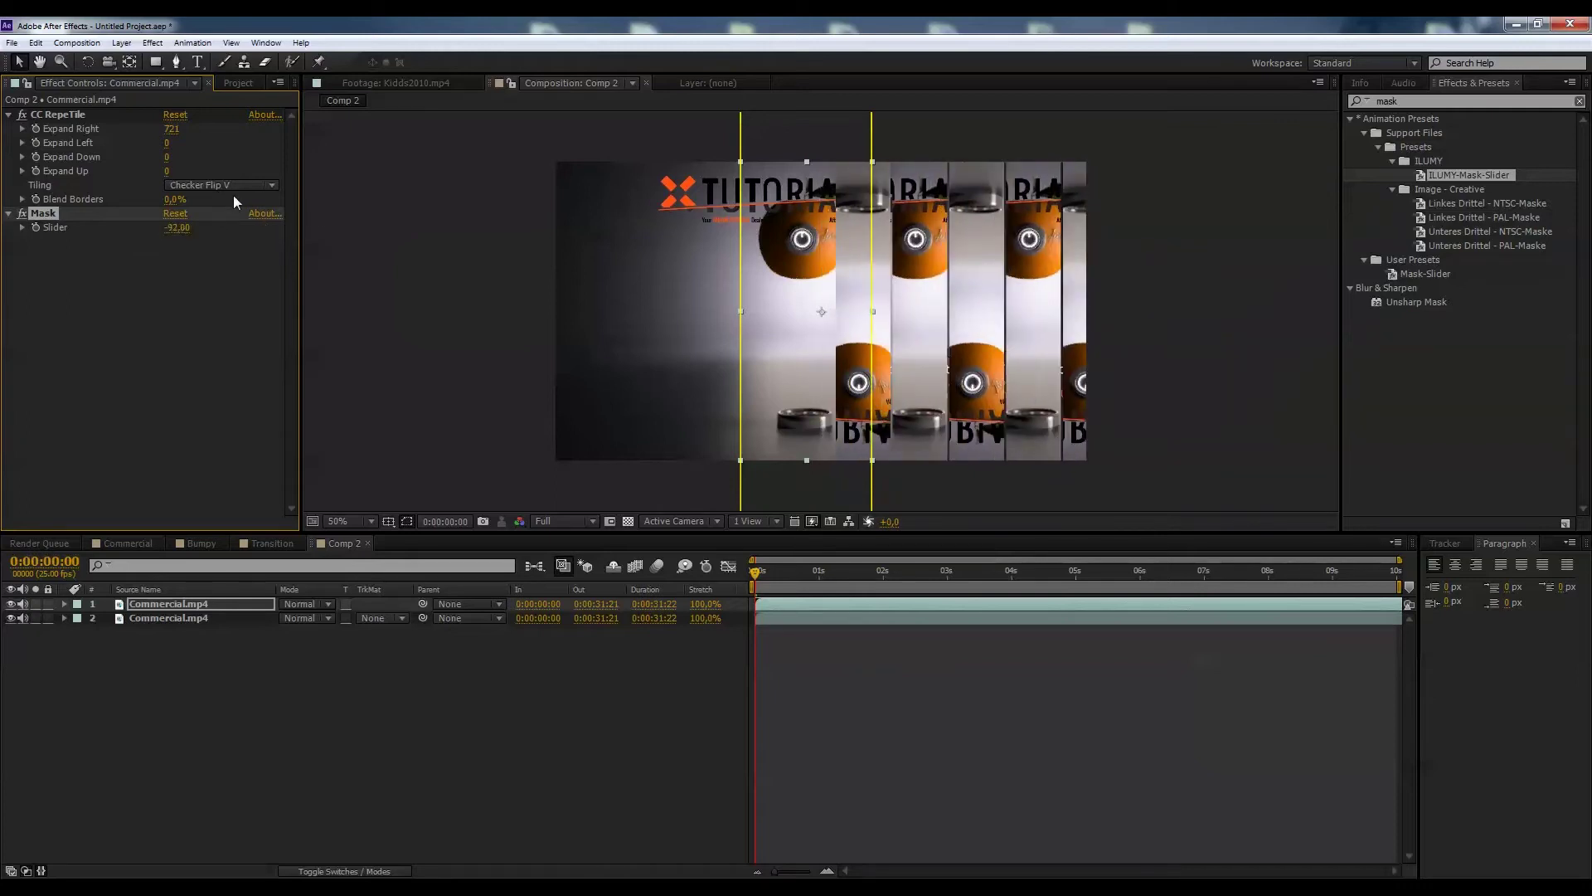
left_click(232, 191)
left_click(235, 349)
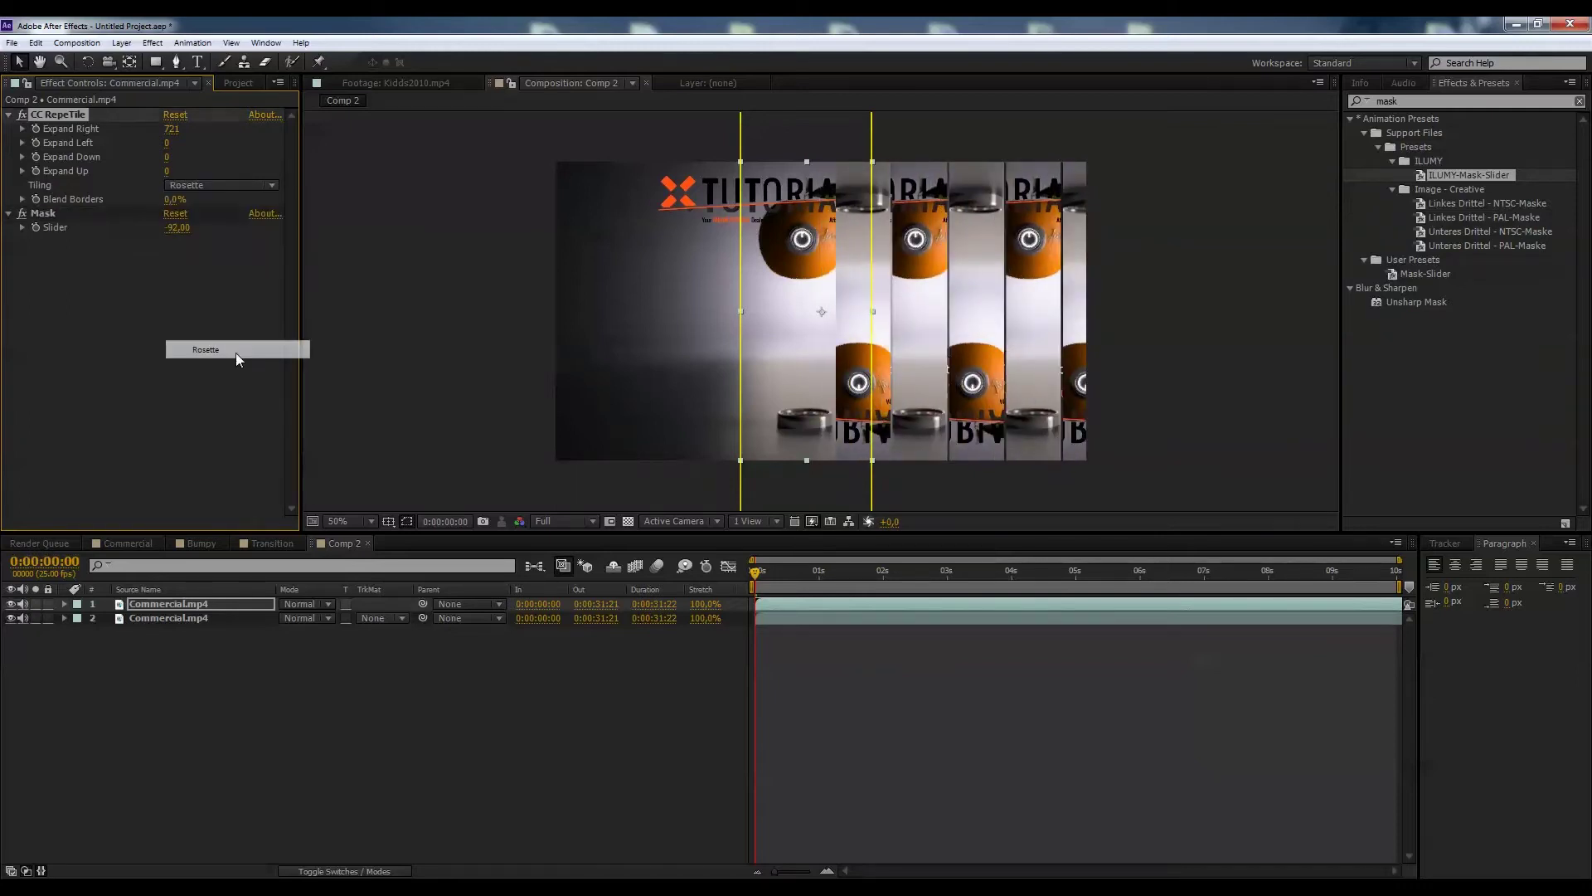
left_click(172, 215)
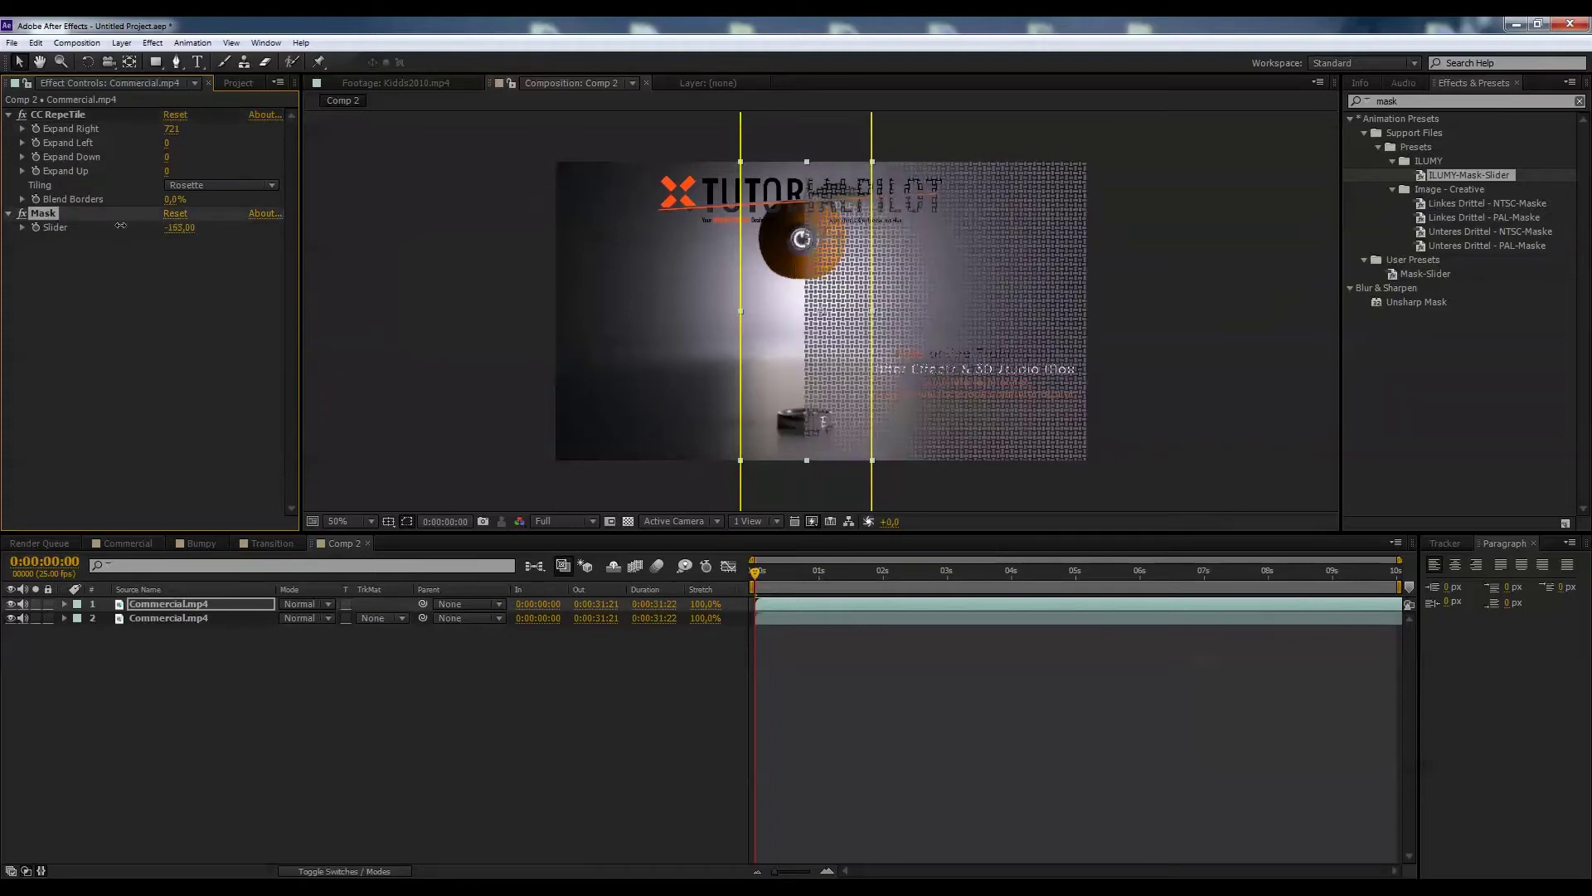
left_click_drag(171, 215, 176, 215)
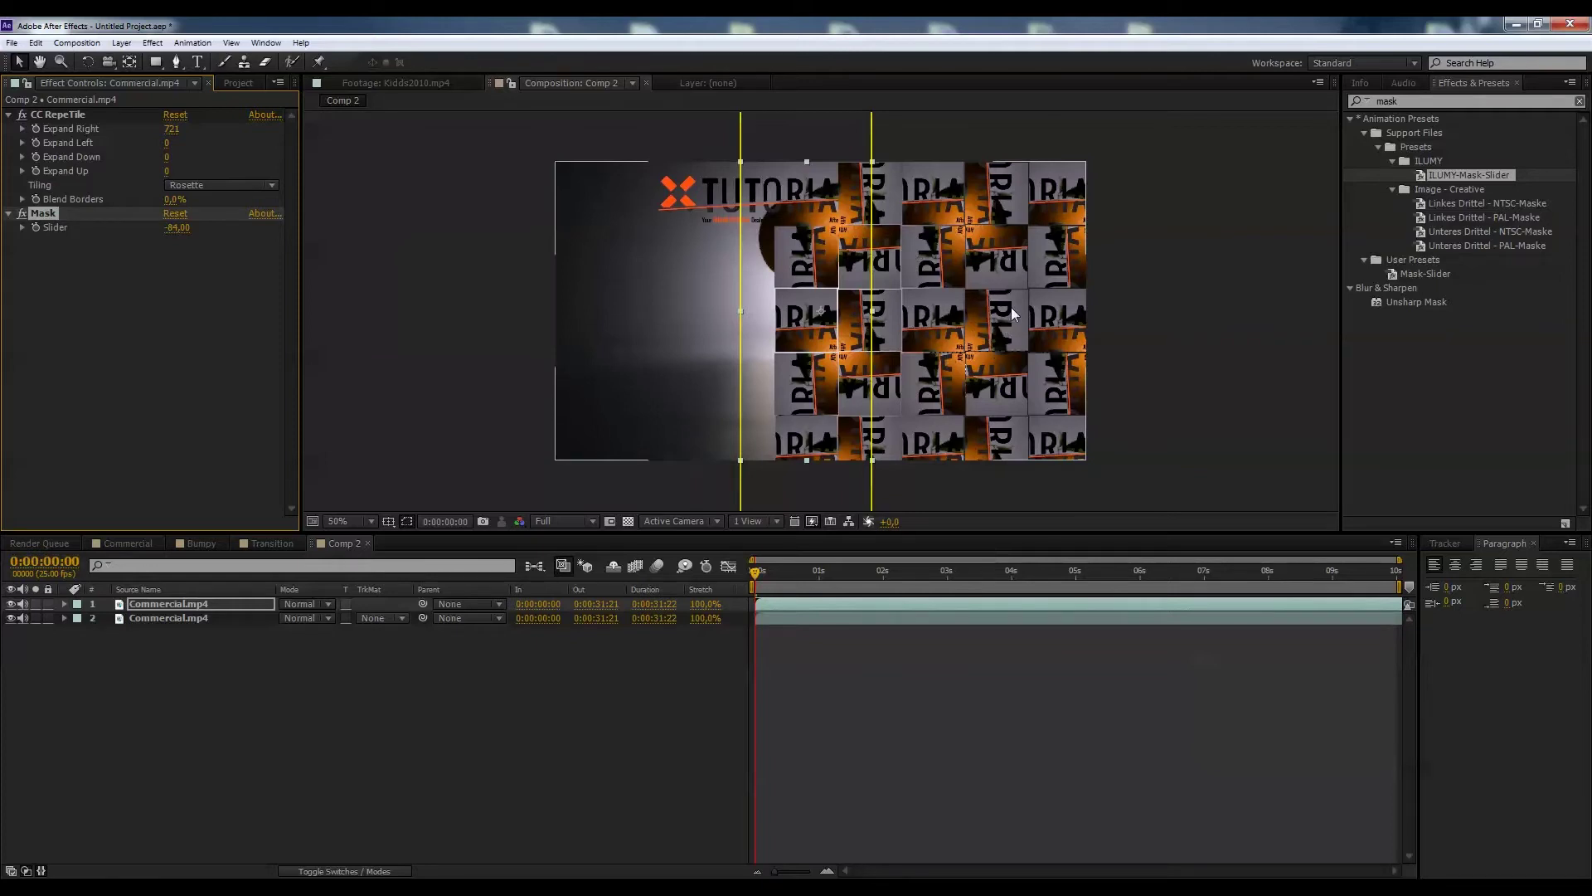
left_click_drag(184, 230, 214, 210)
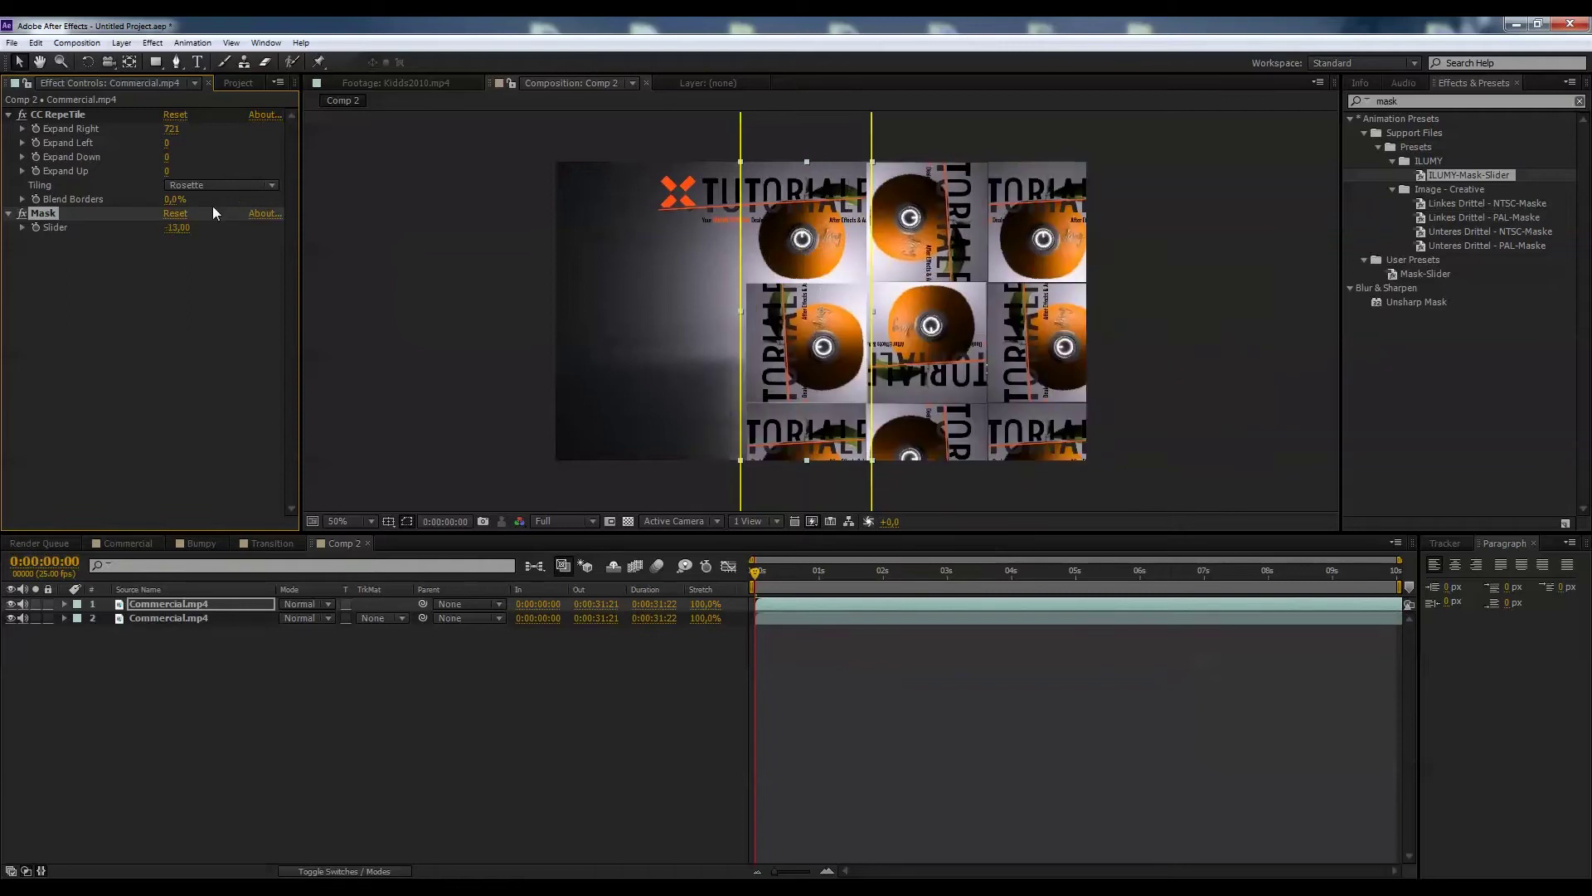
Step: Switch CC RepeTile tiling to Repeat and lower the Mask Slider to -40
left_click(222, 190)
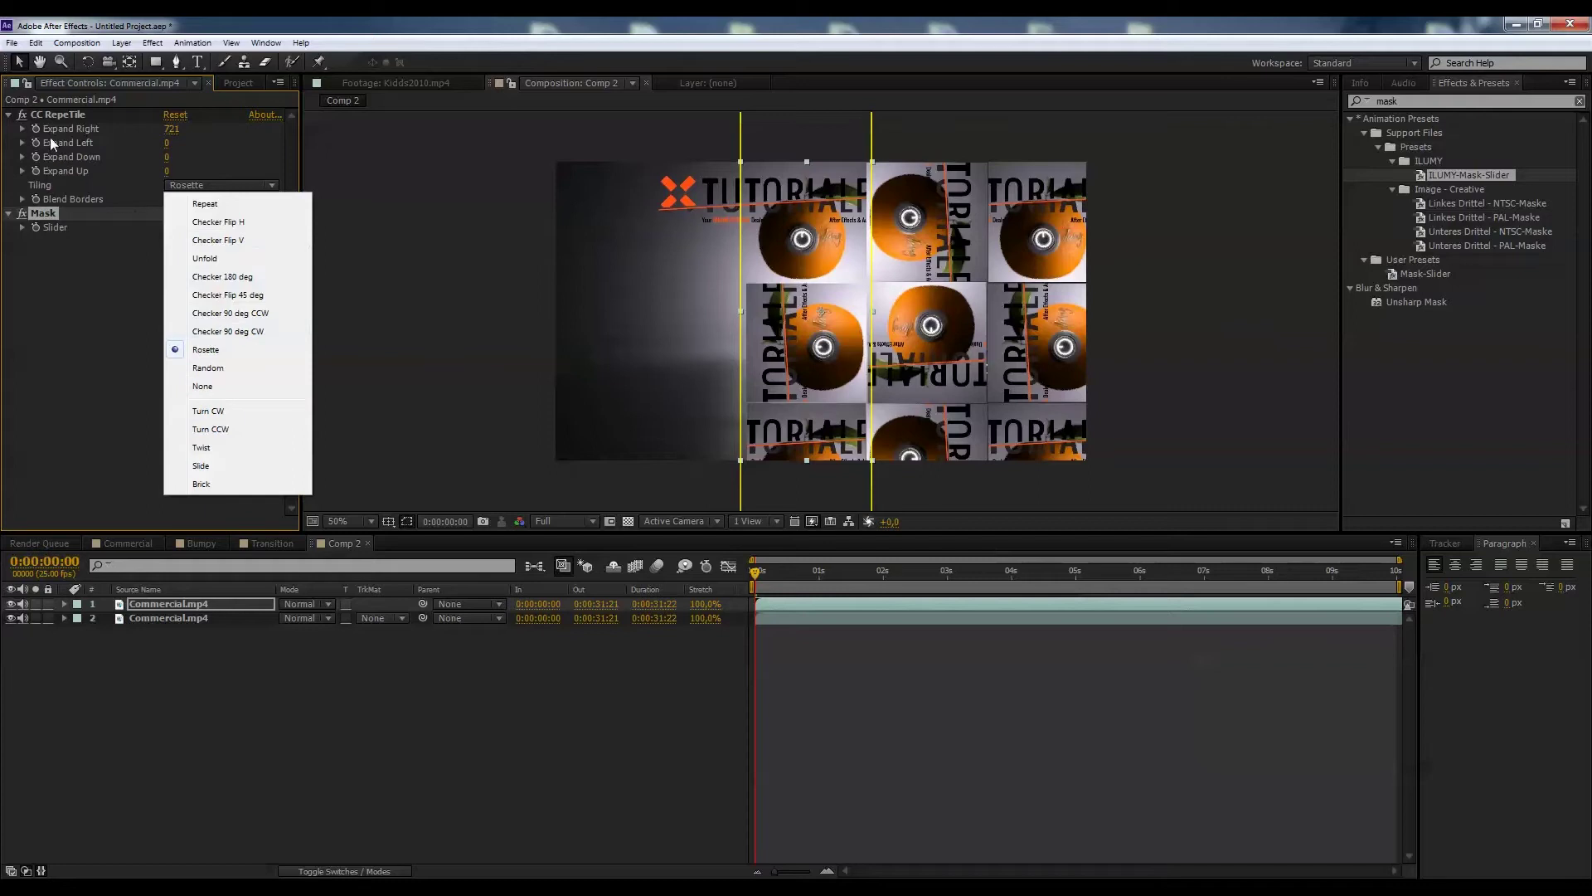
left_click(206, 204)
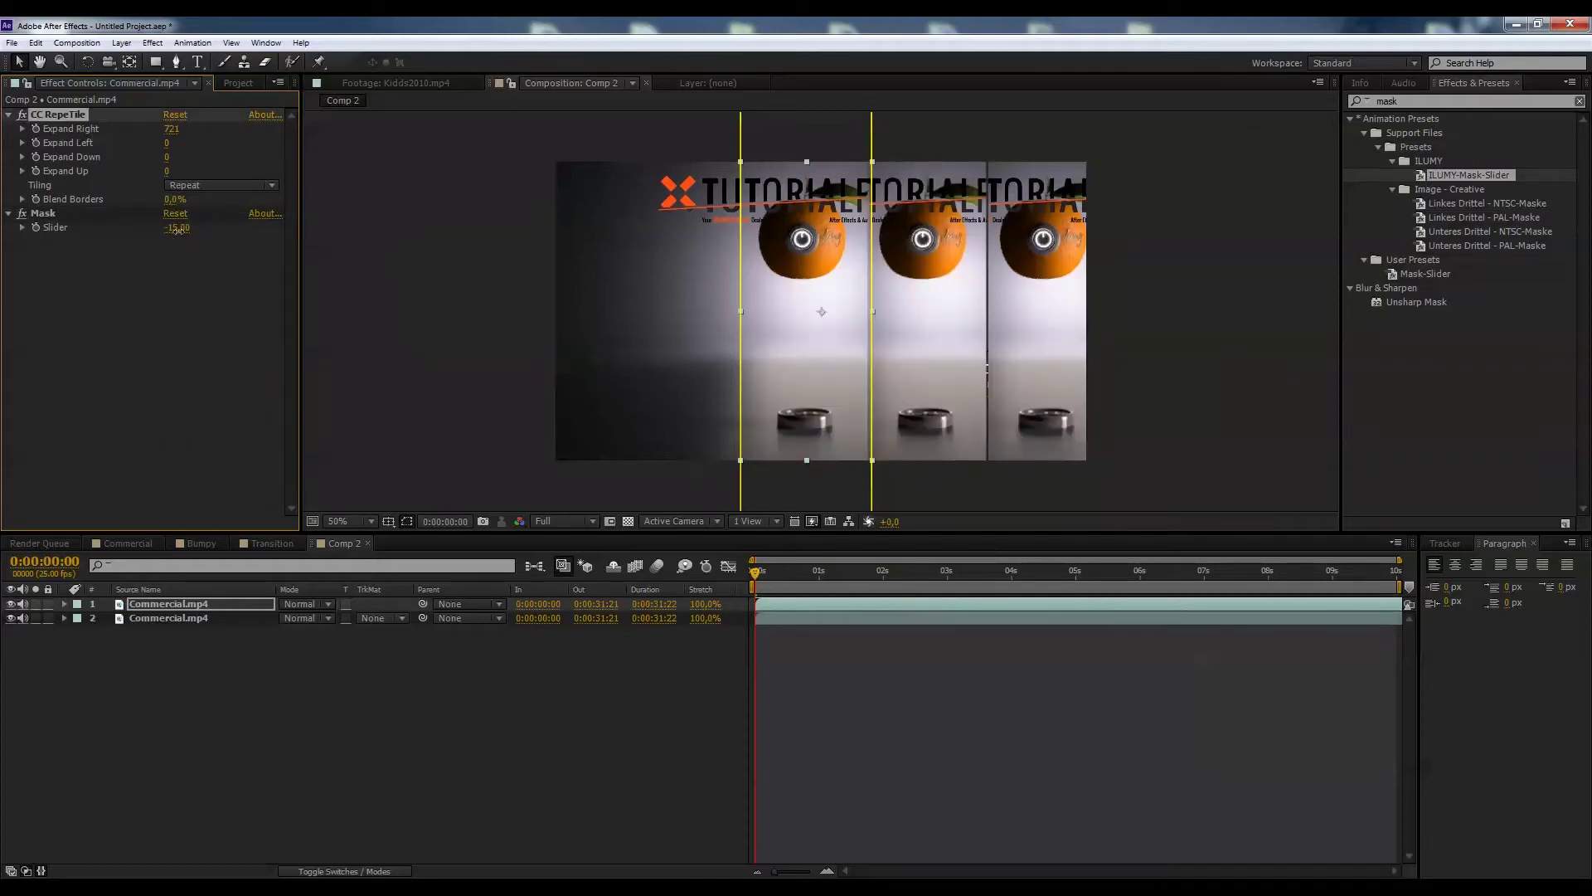
left_click_drag(176, 231, 161, 234)
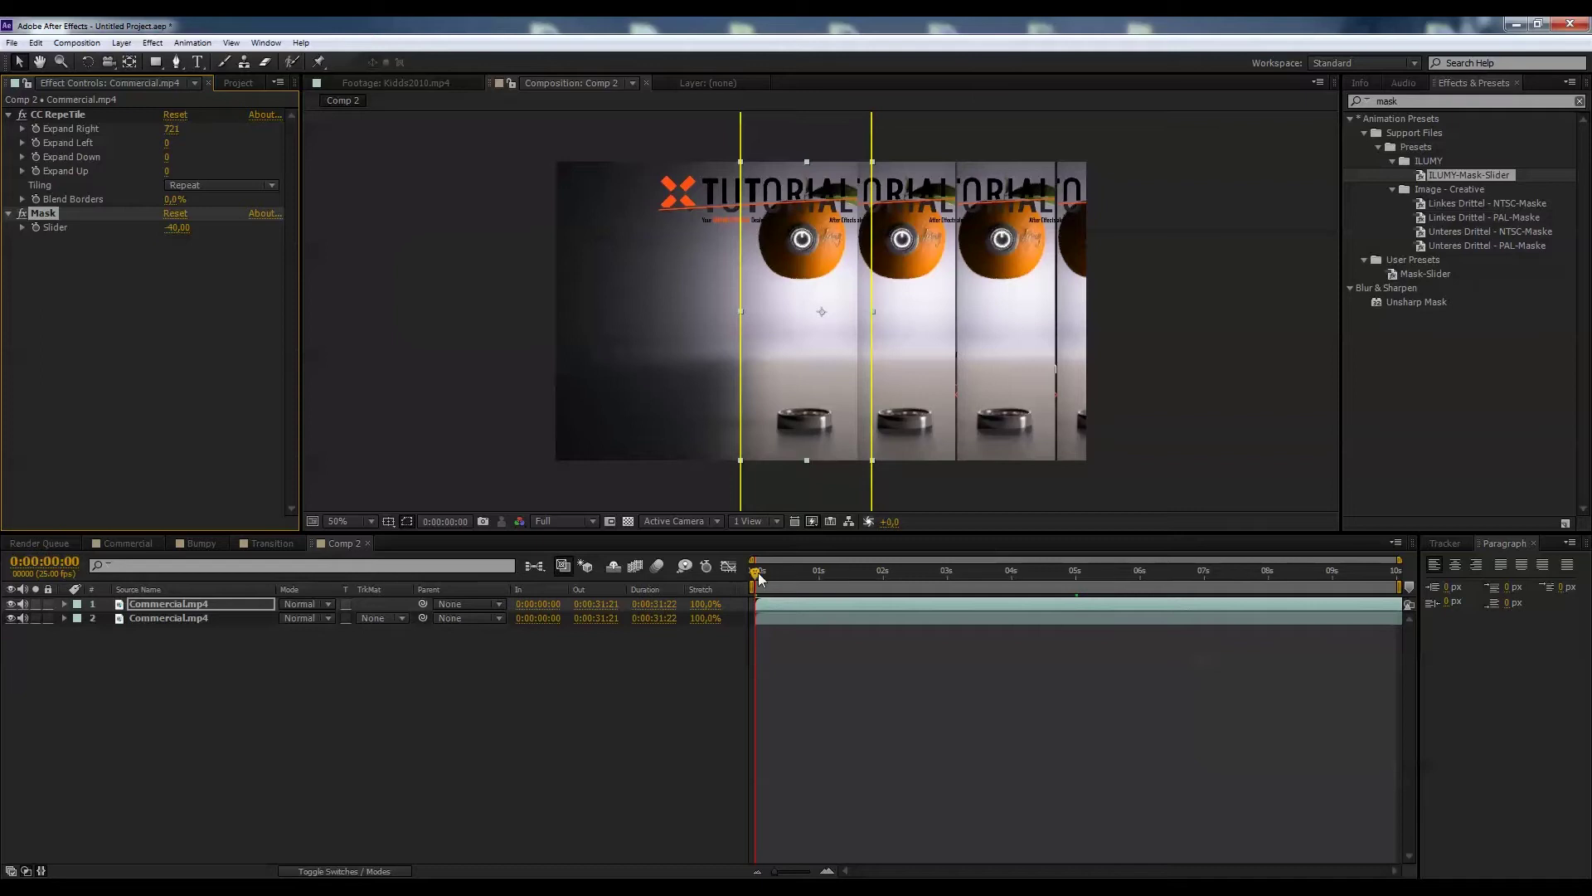
Step: Set the Mask Slider to -170 at the comp start so only one image remains
mouse_move(756, 572)
left_mouse_down()
mouse_move(942, 570)
mouse_move(754, 580)
left_mouse_up()
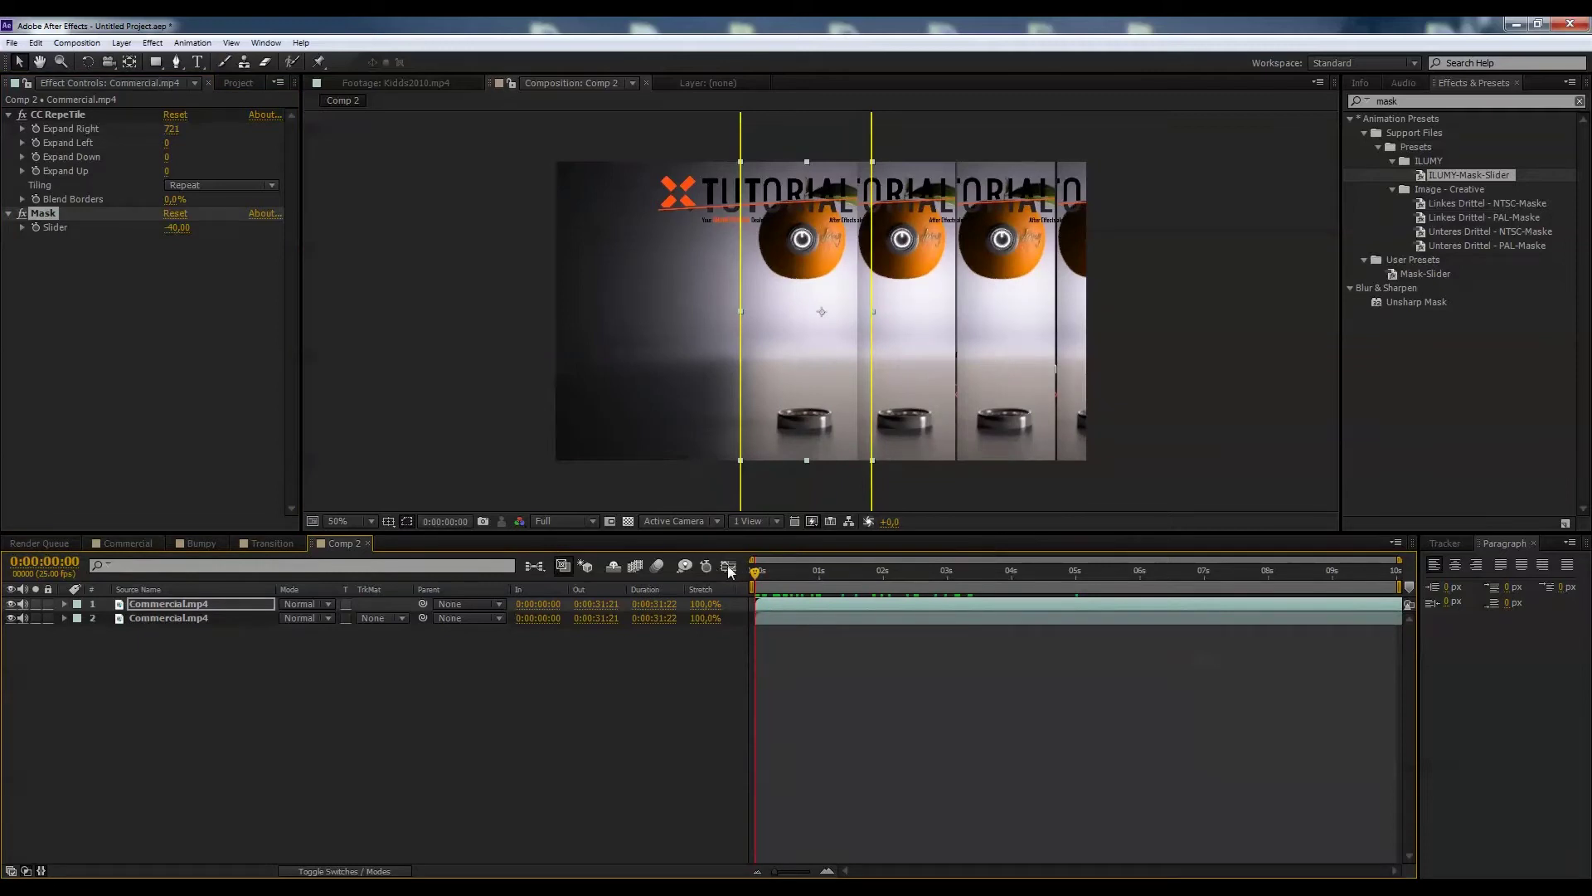
left_click_drag(177, 227, 67, 228)
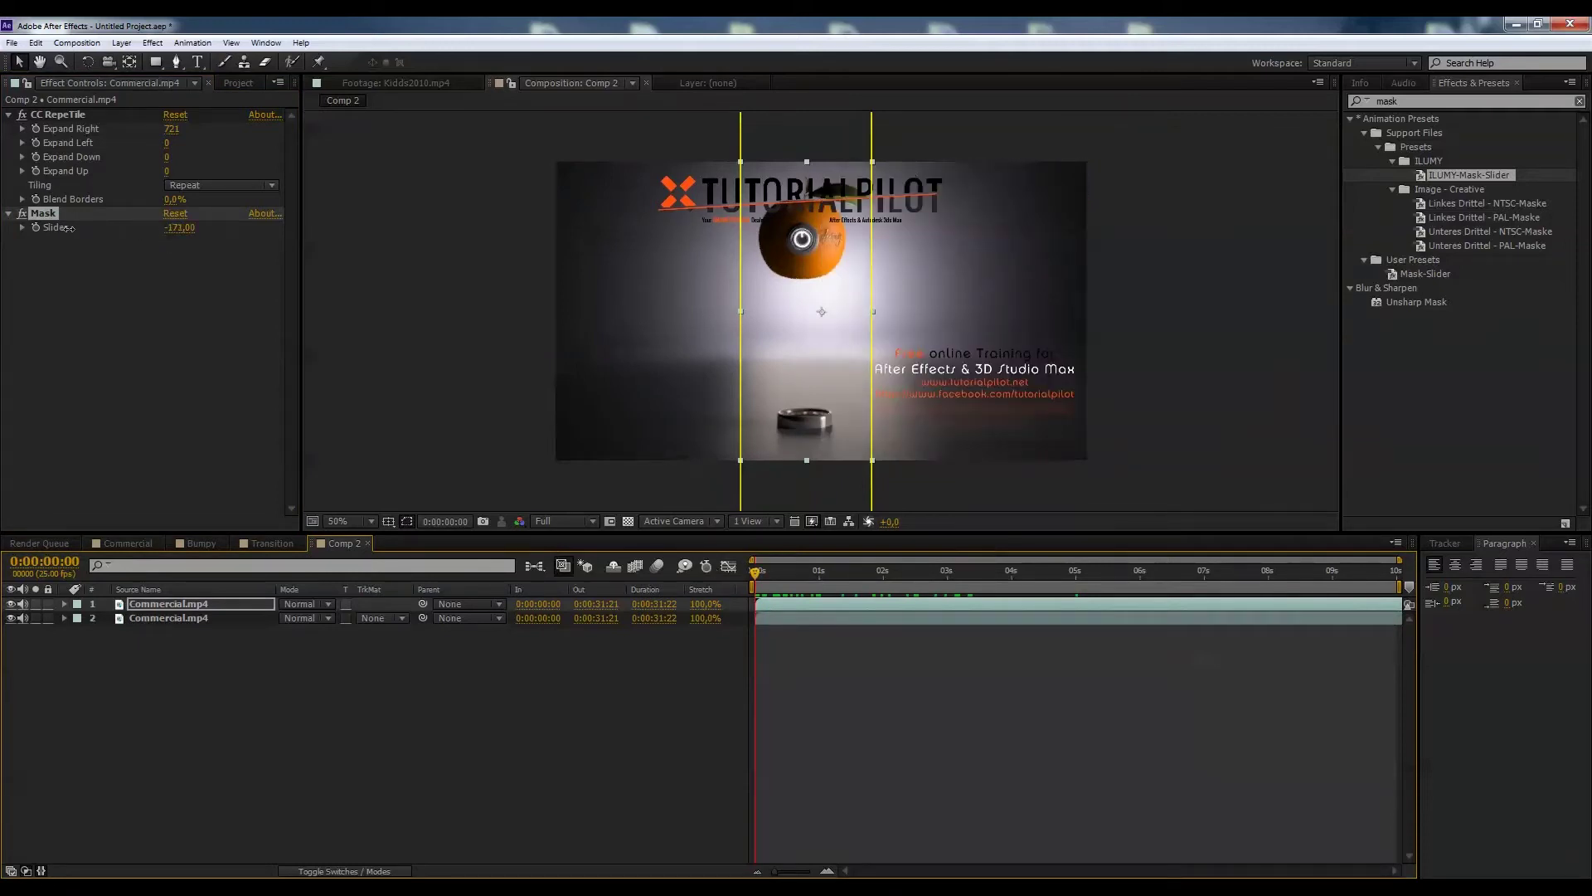
left_click_drag(71, 227, 71, 227)
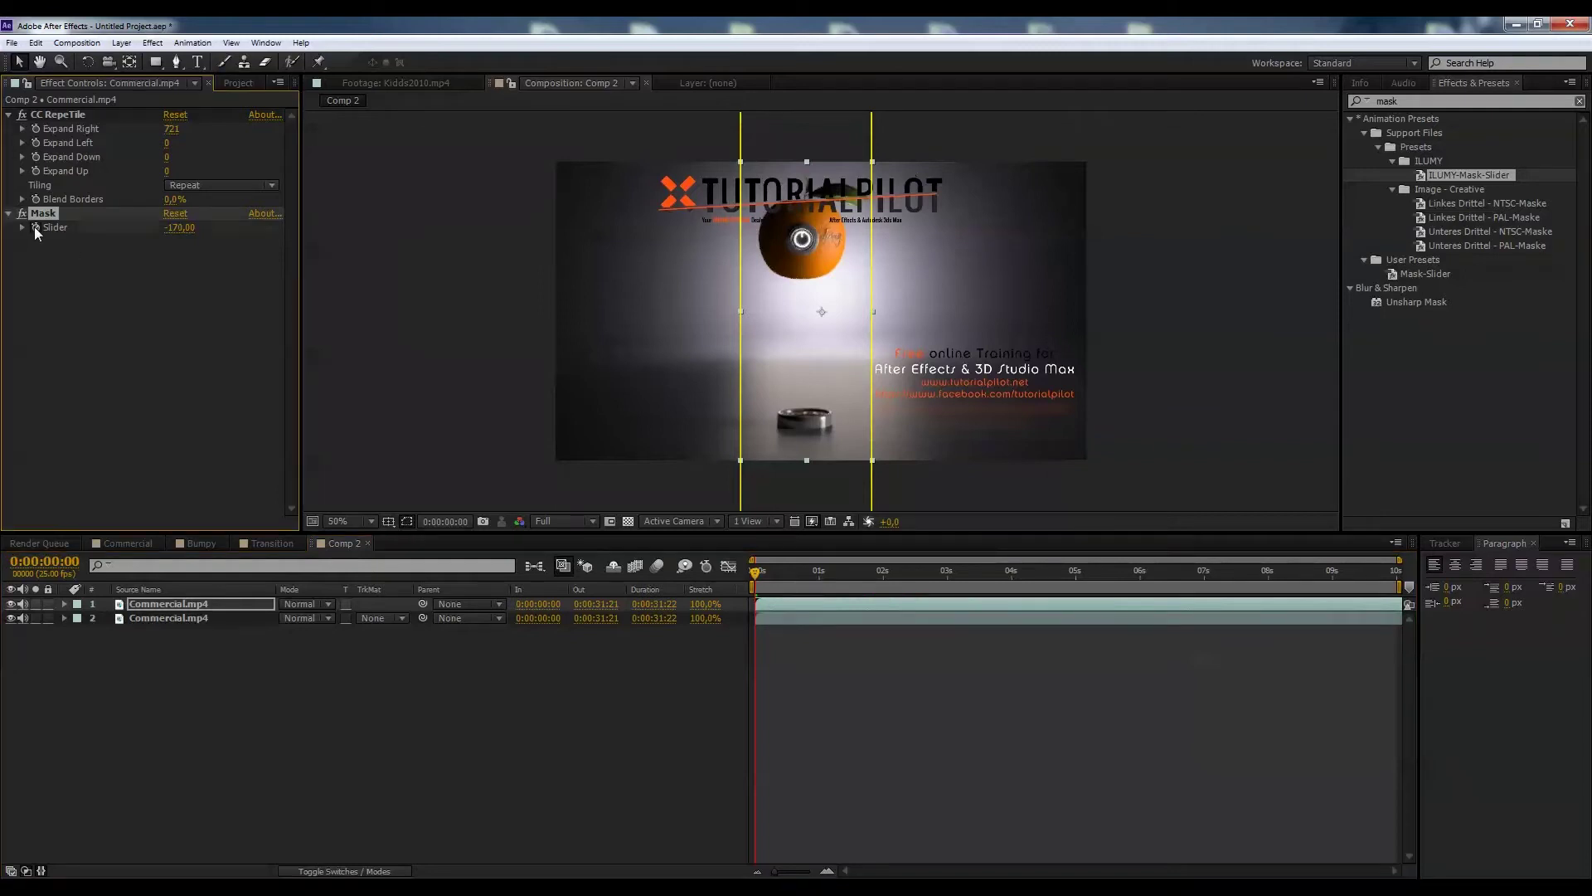
Step: At about two seconds raise the Mask Slider to -28, then preview from the start
left_click_drag(763, 567, 885, 557)
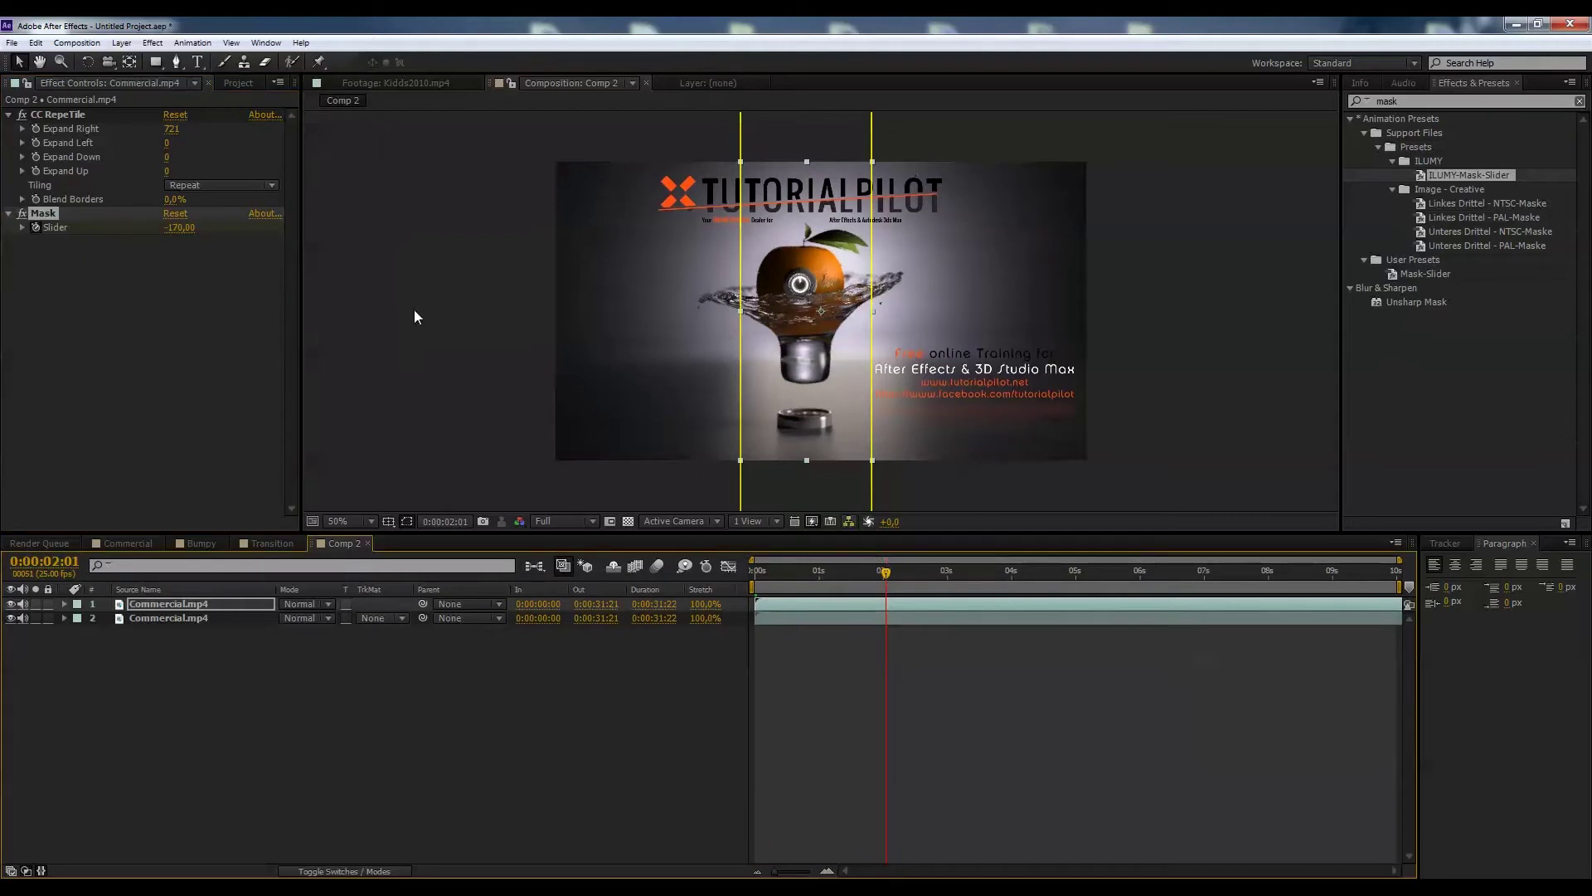
left_click_drag(178, 227, 700, 174)
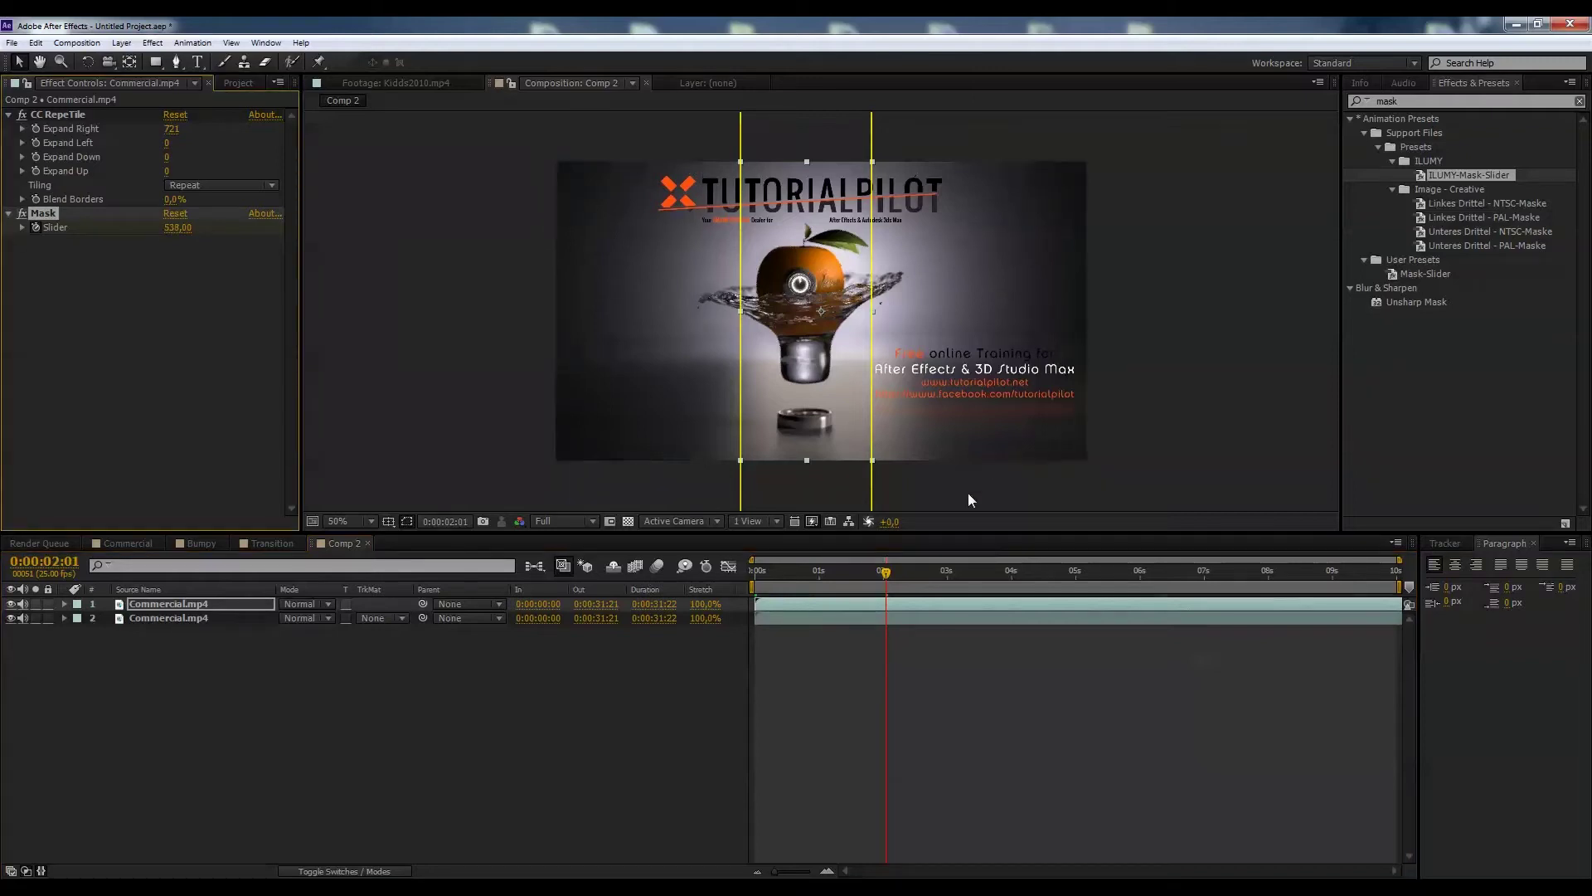
left_click_drag(887, 570, 536, 461)
left_click(496, 404)
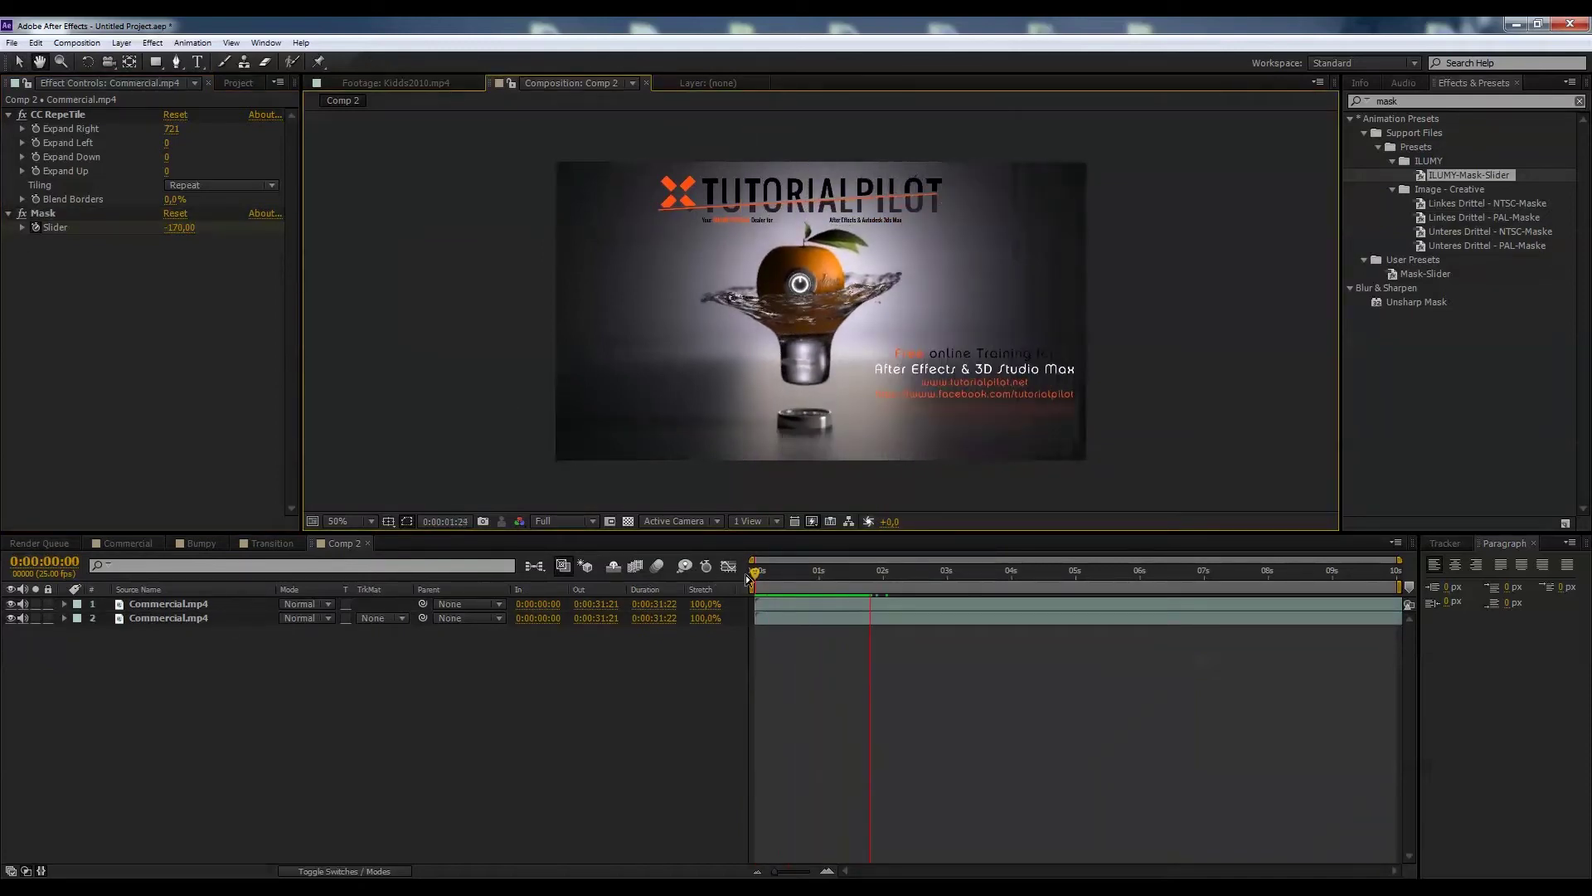
left_click_drag(888, 573, 823, 553)
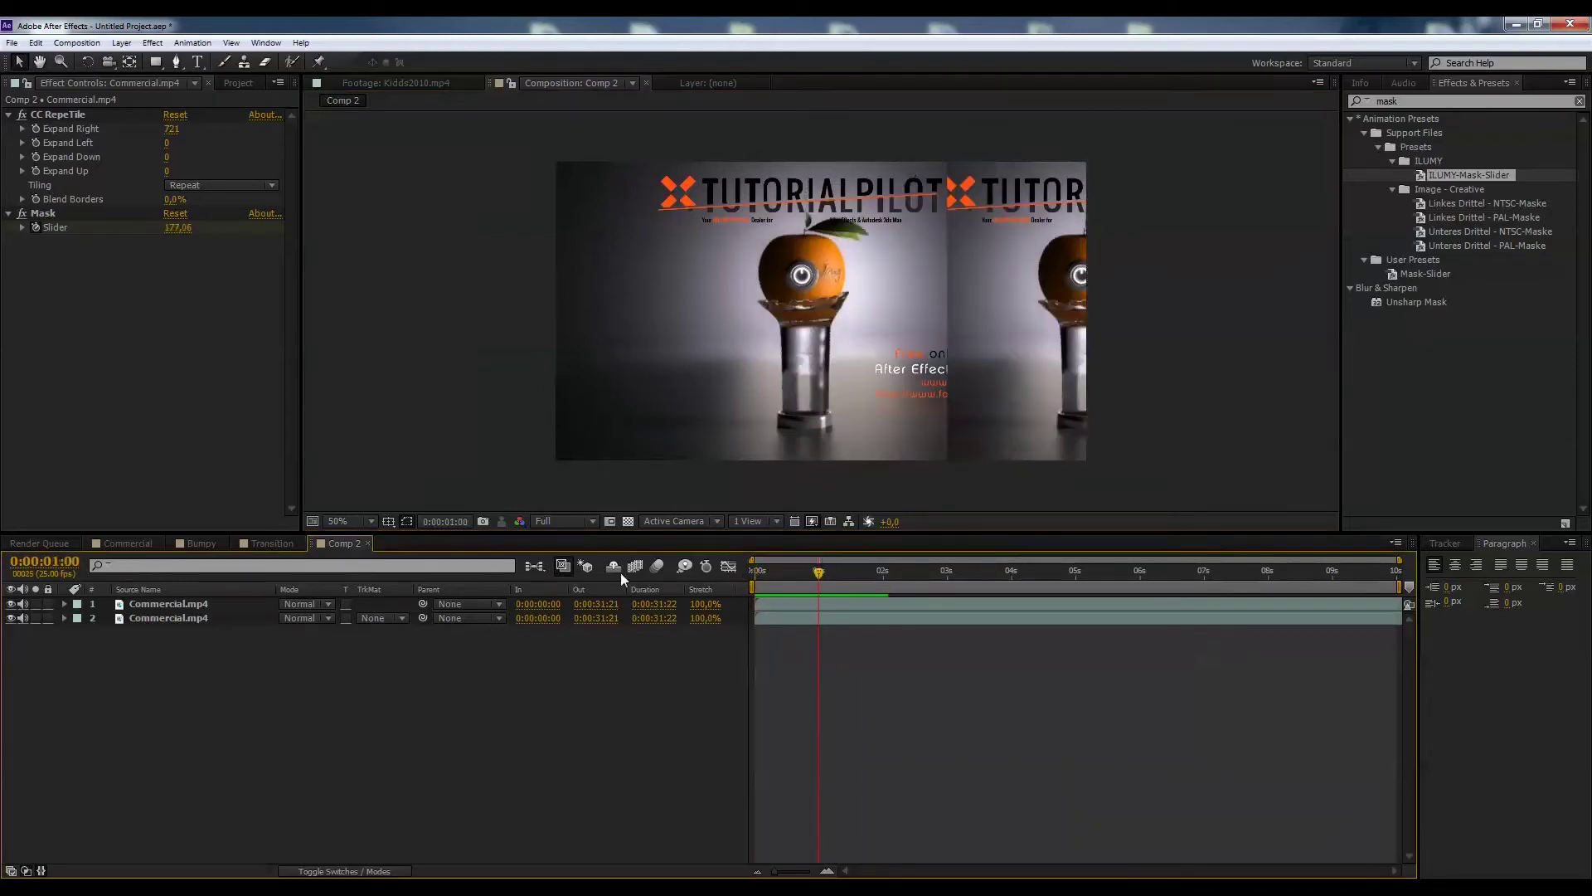
left_click(272, 543)
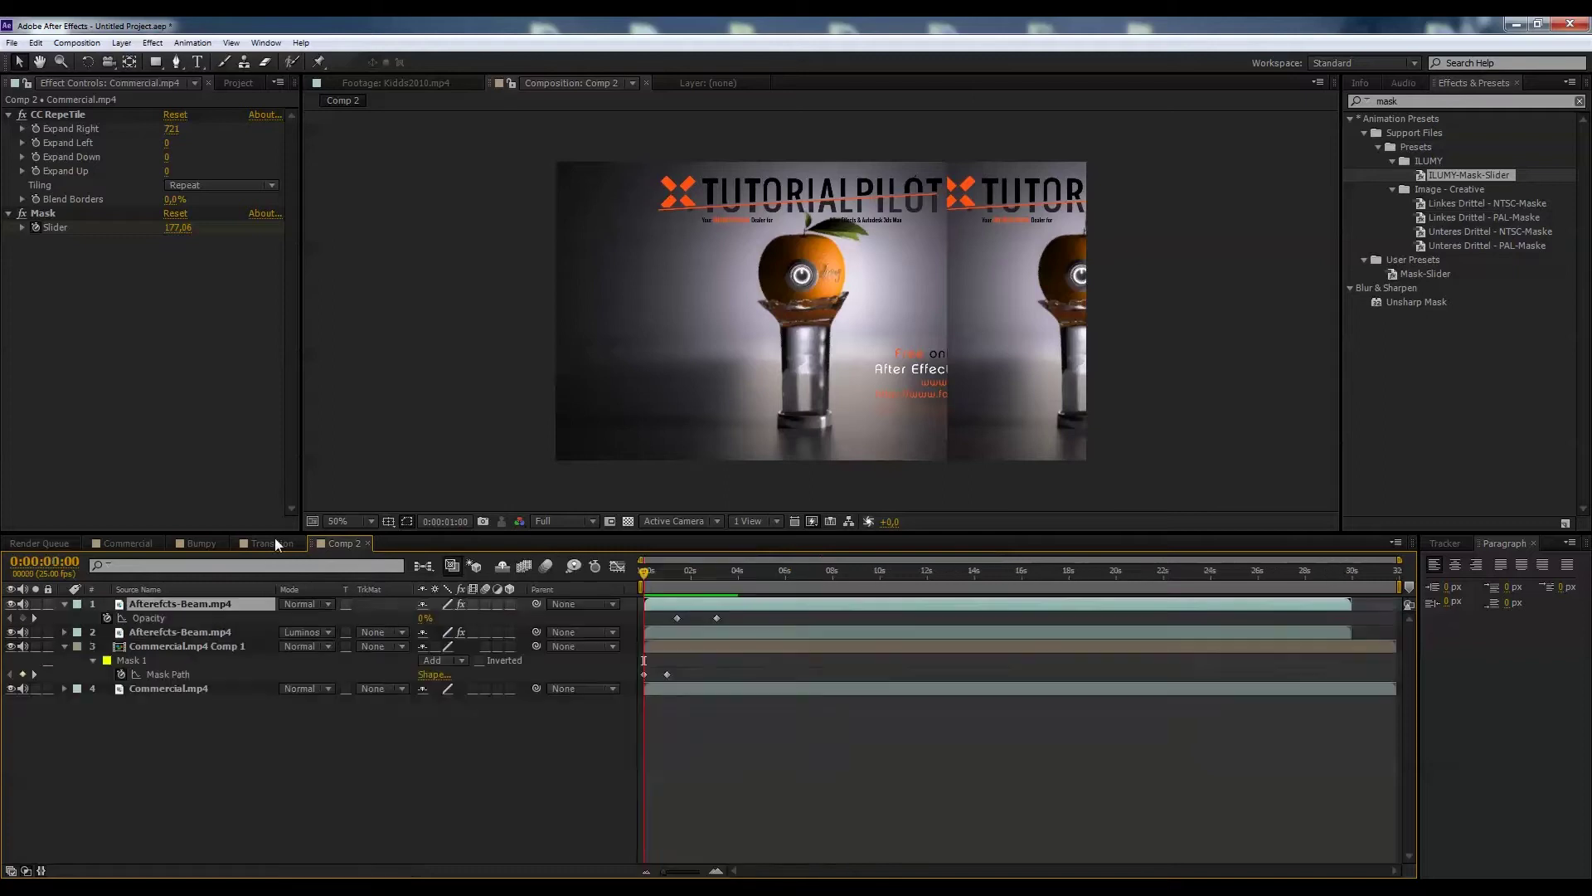
left_click(648, 575)
left_click_drag(649, 575, 798, 559)
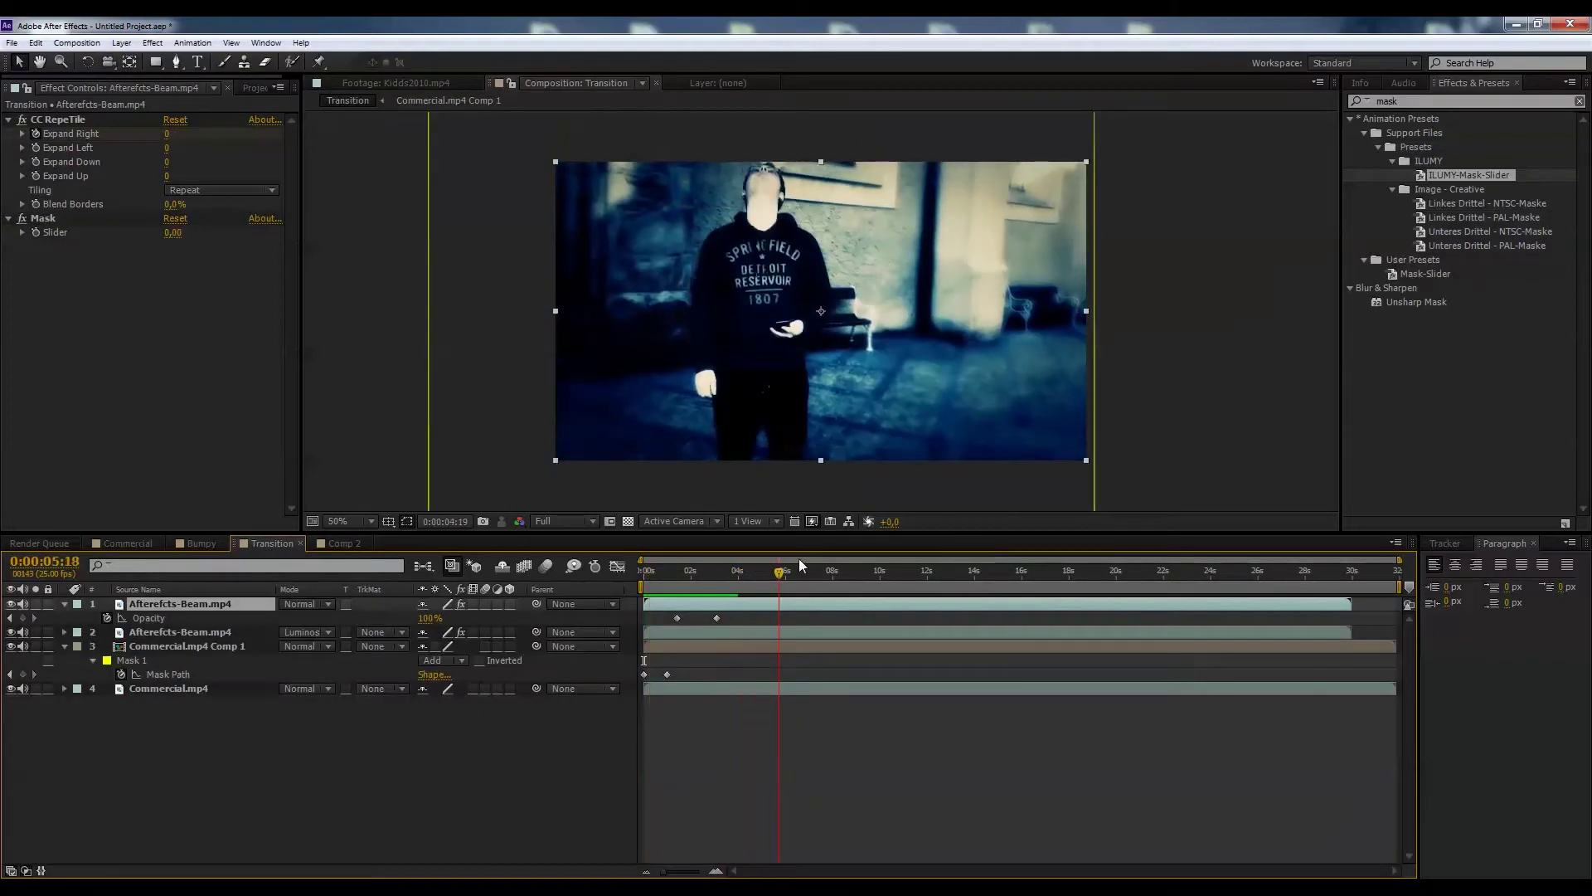
left_click(638, 572)
key("space")
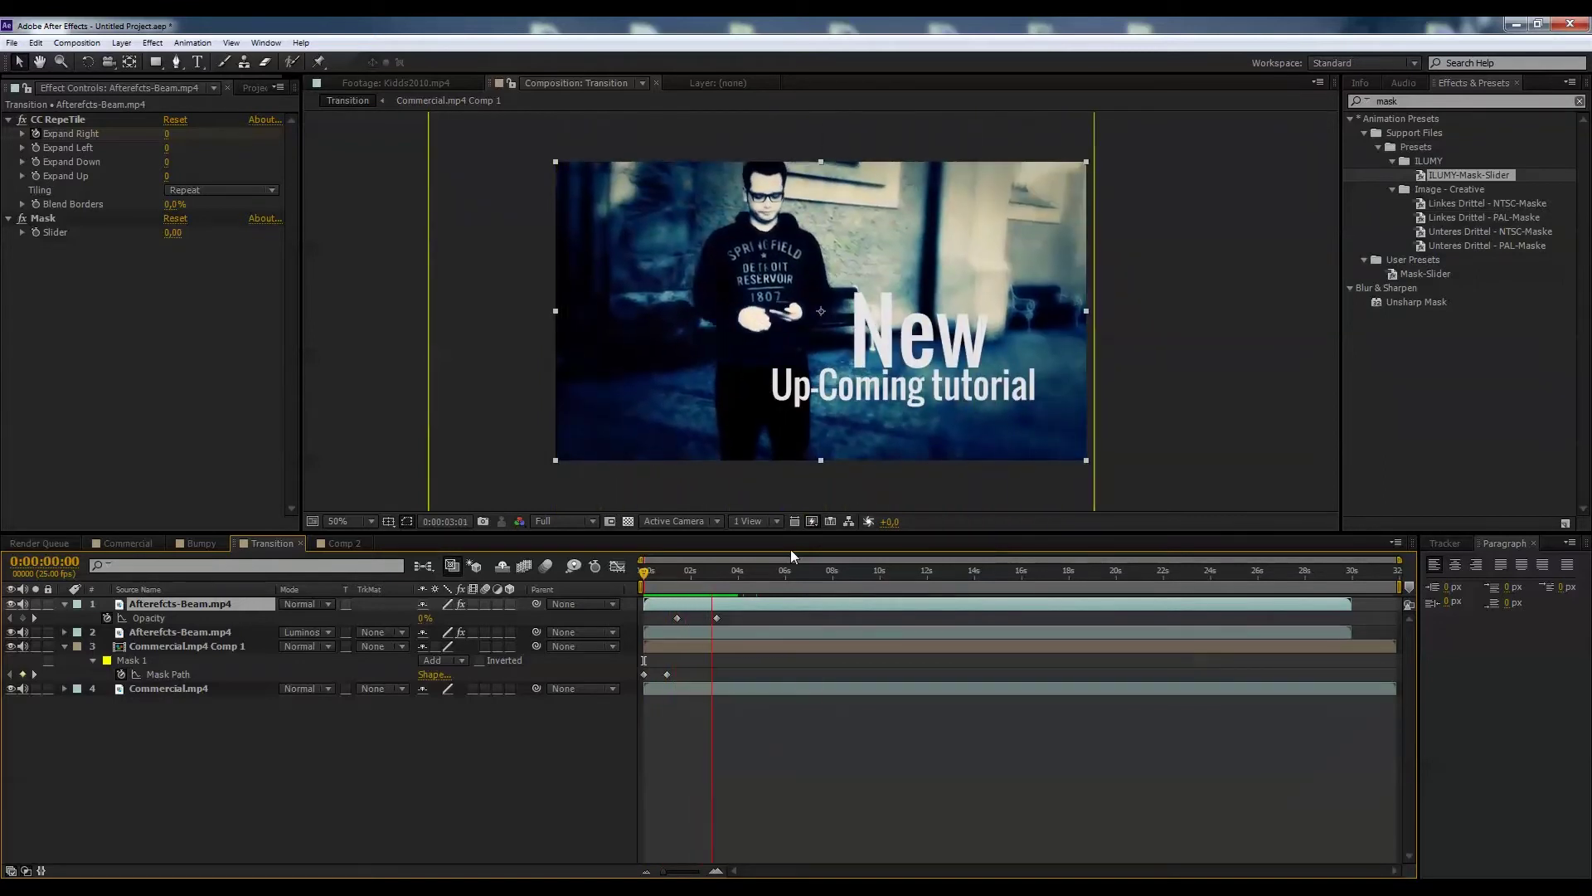
key("space")
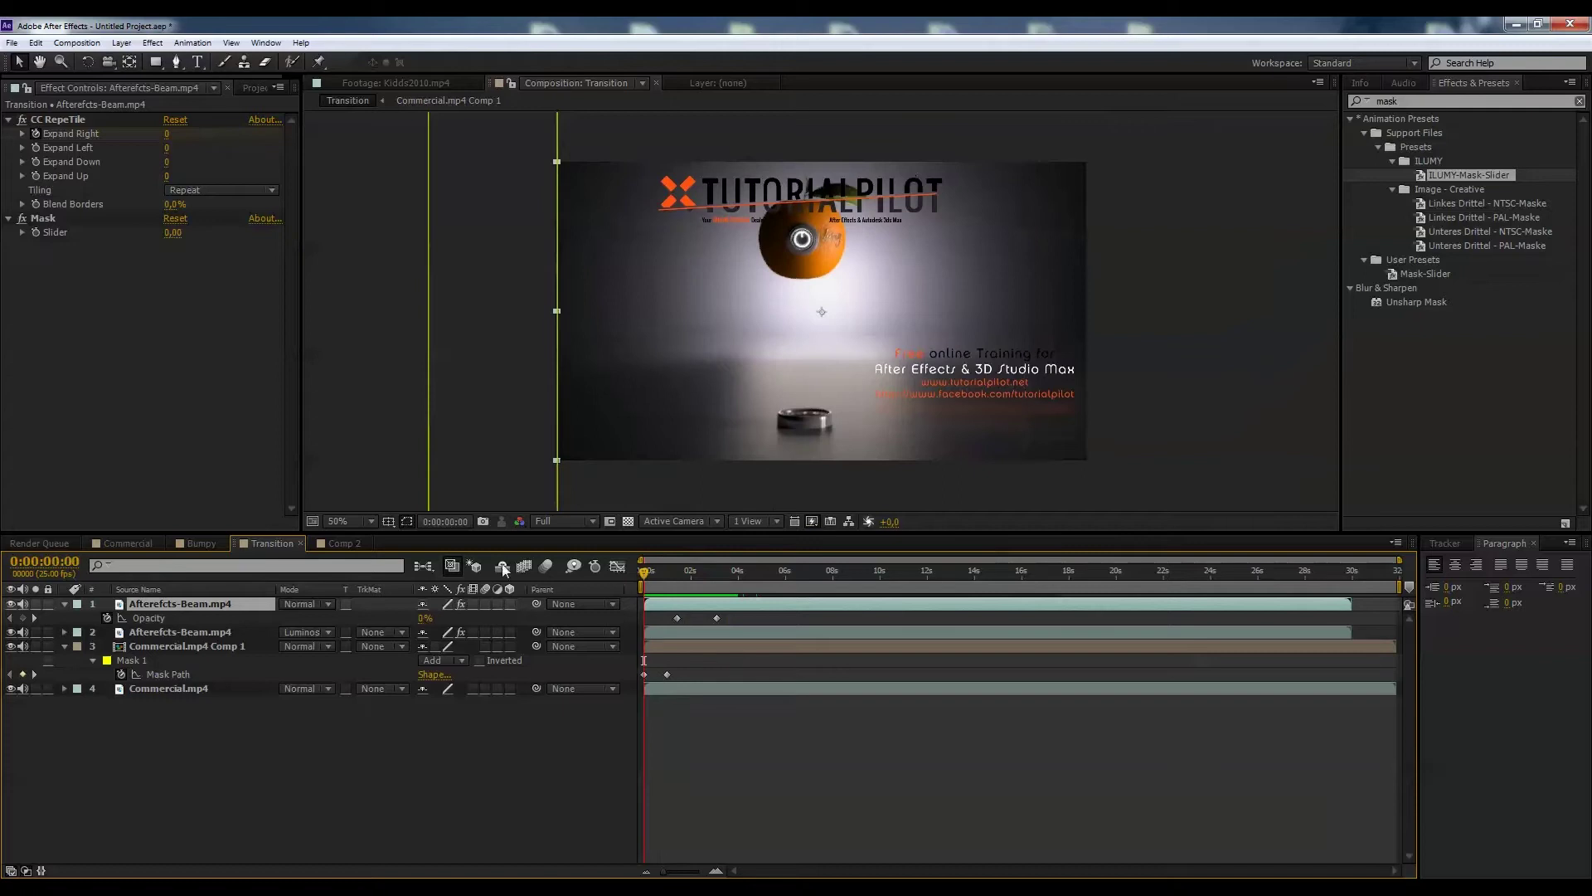
left_click(343, 543)
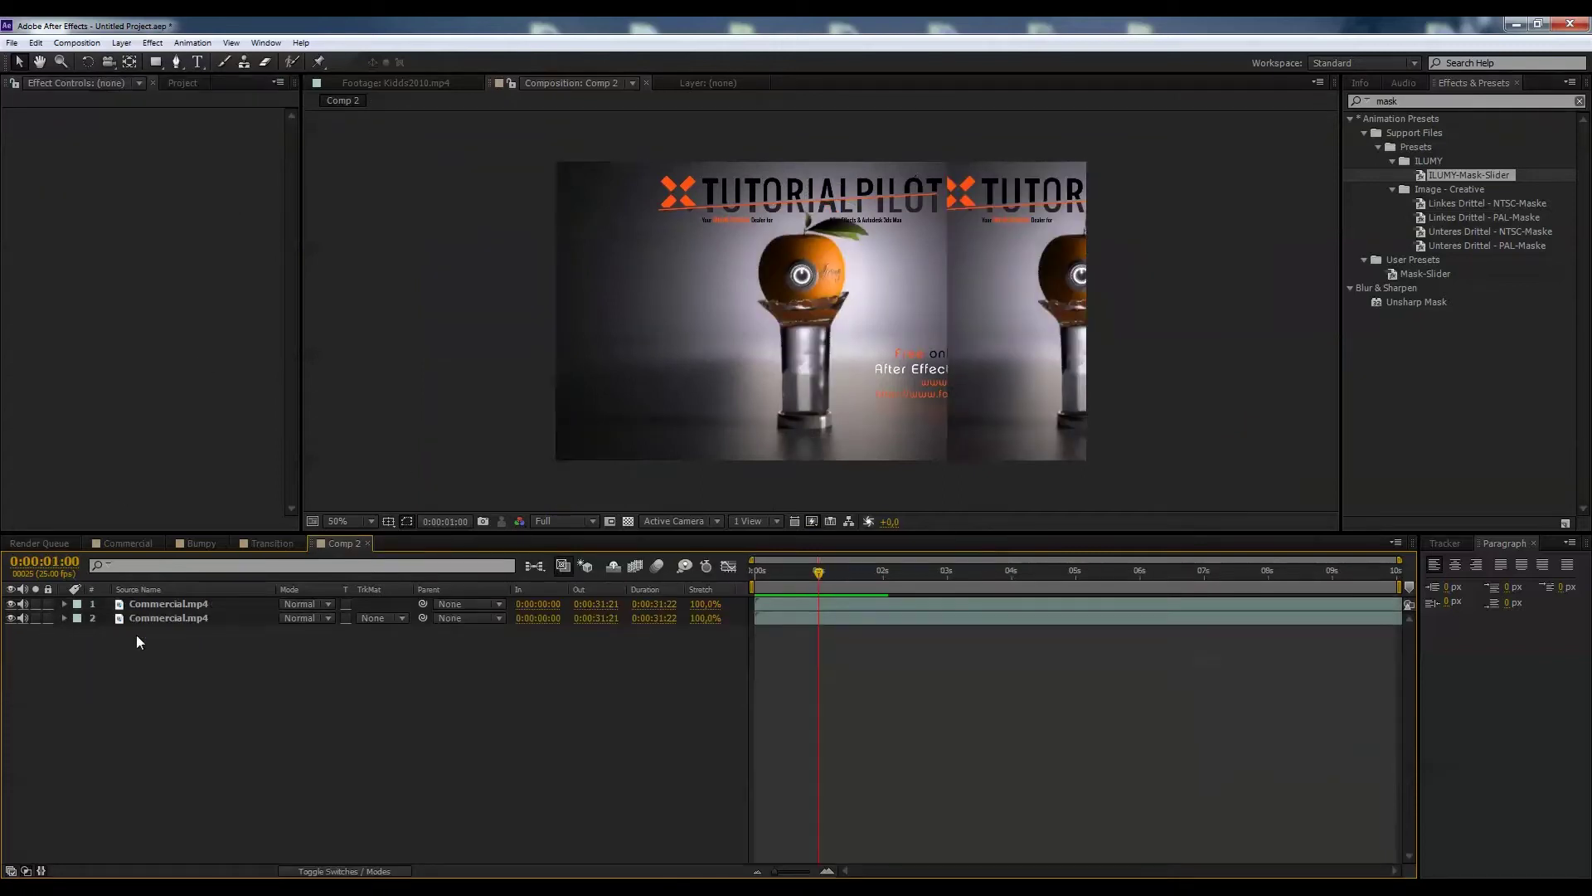
left_click(181, 618)
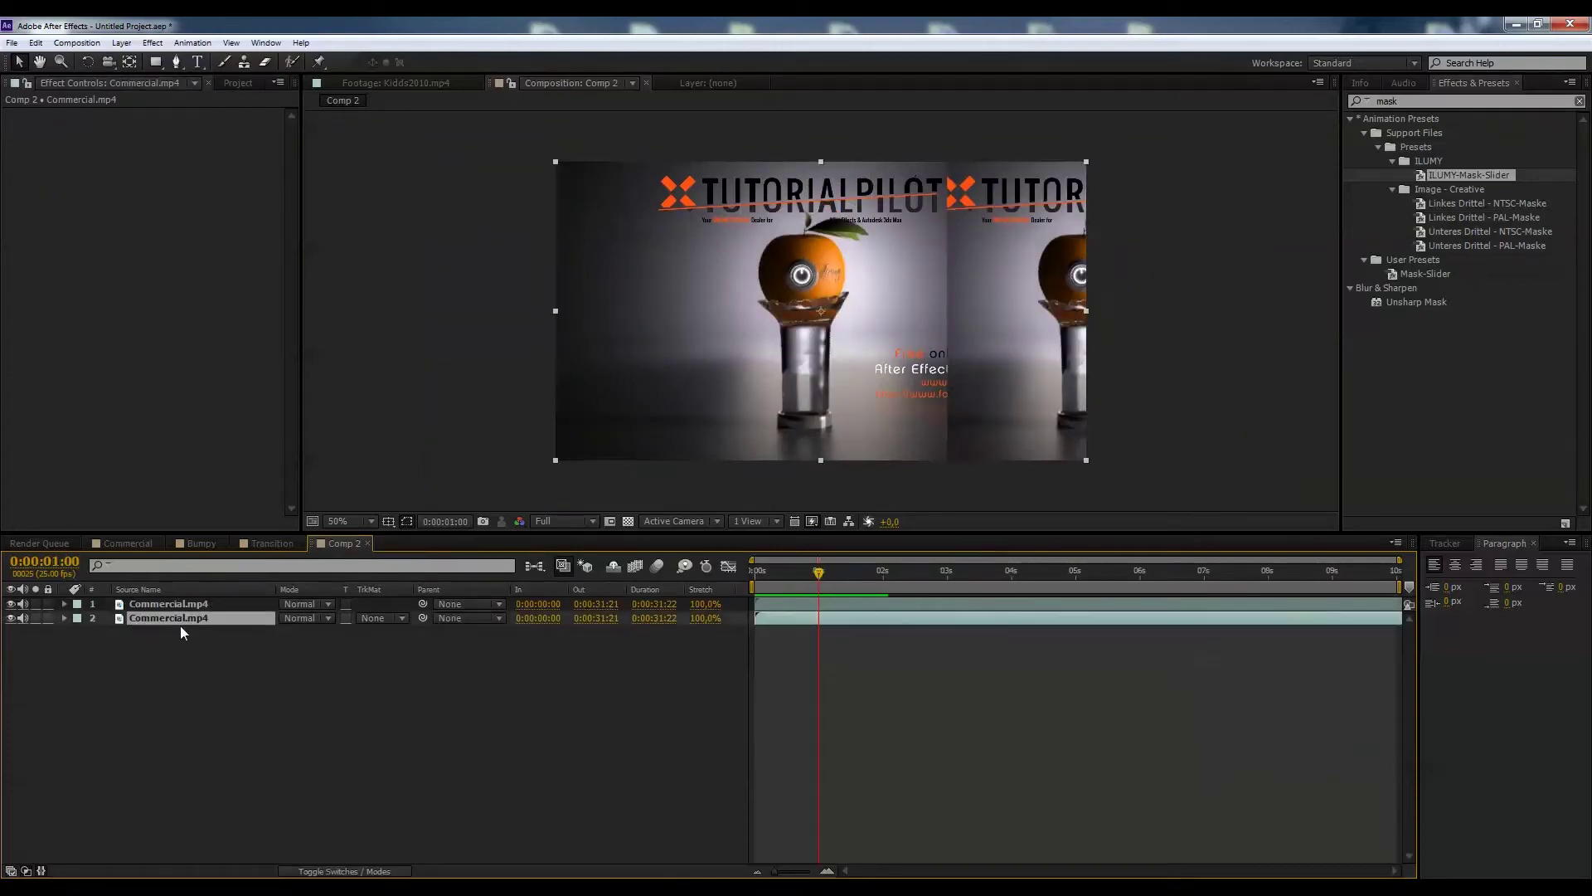
Step: Undo back to an empty Comp 2 and add Commercial.mp4 as a layer
key("ctrl+z")
key("ctrl+z")
key("ctrl+z")
key("ctrl+z")
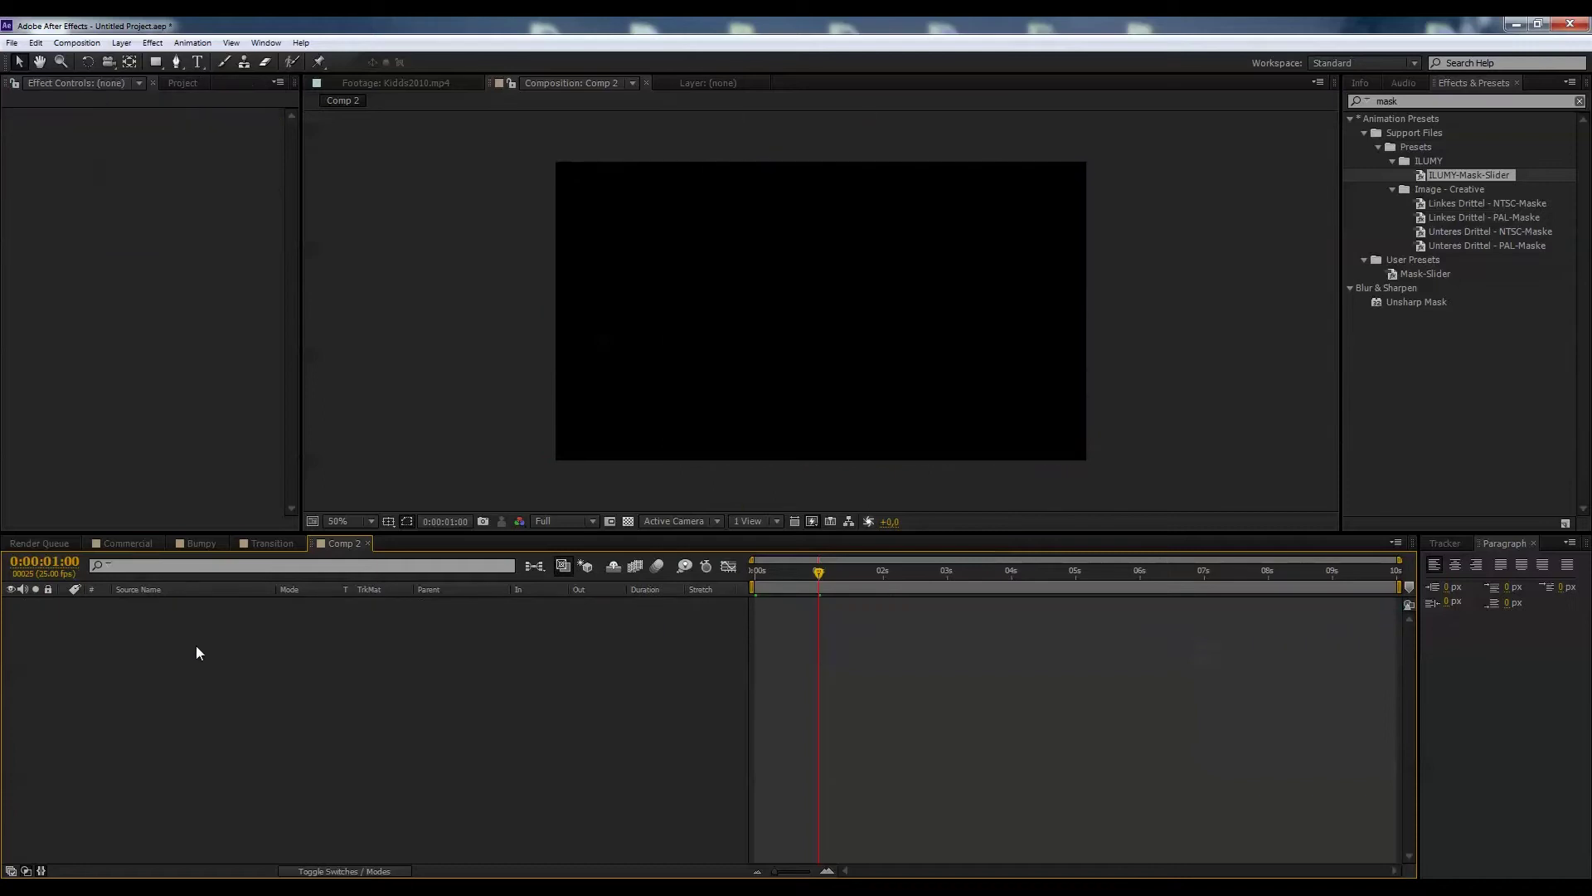
left_click(197, 92)
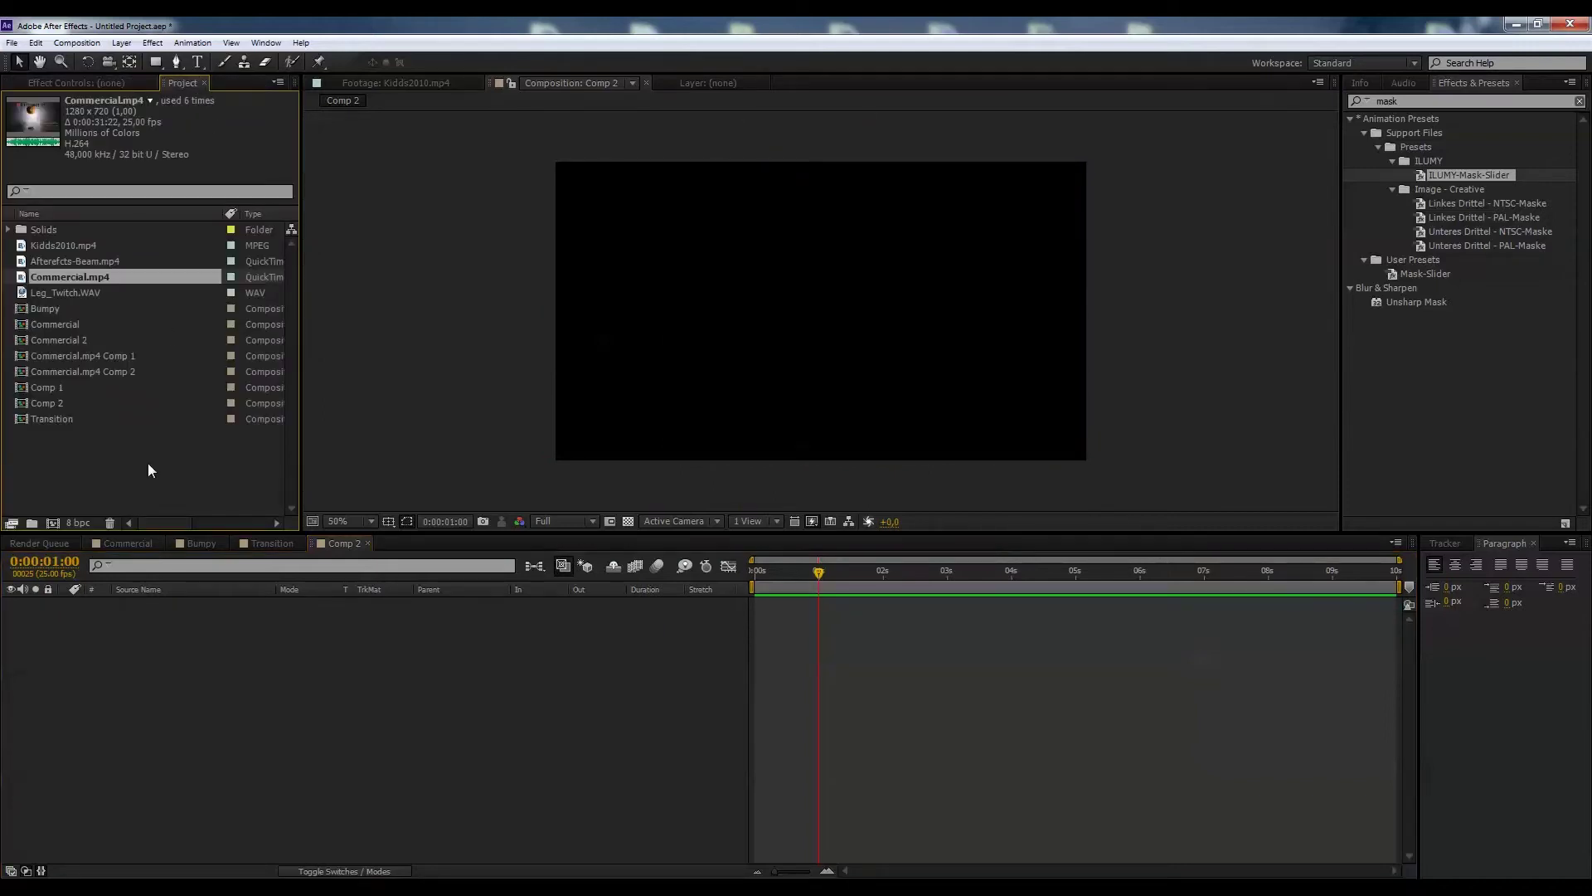
left_click(149, 470)
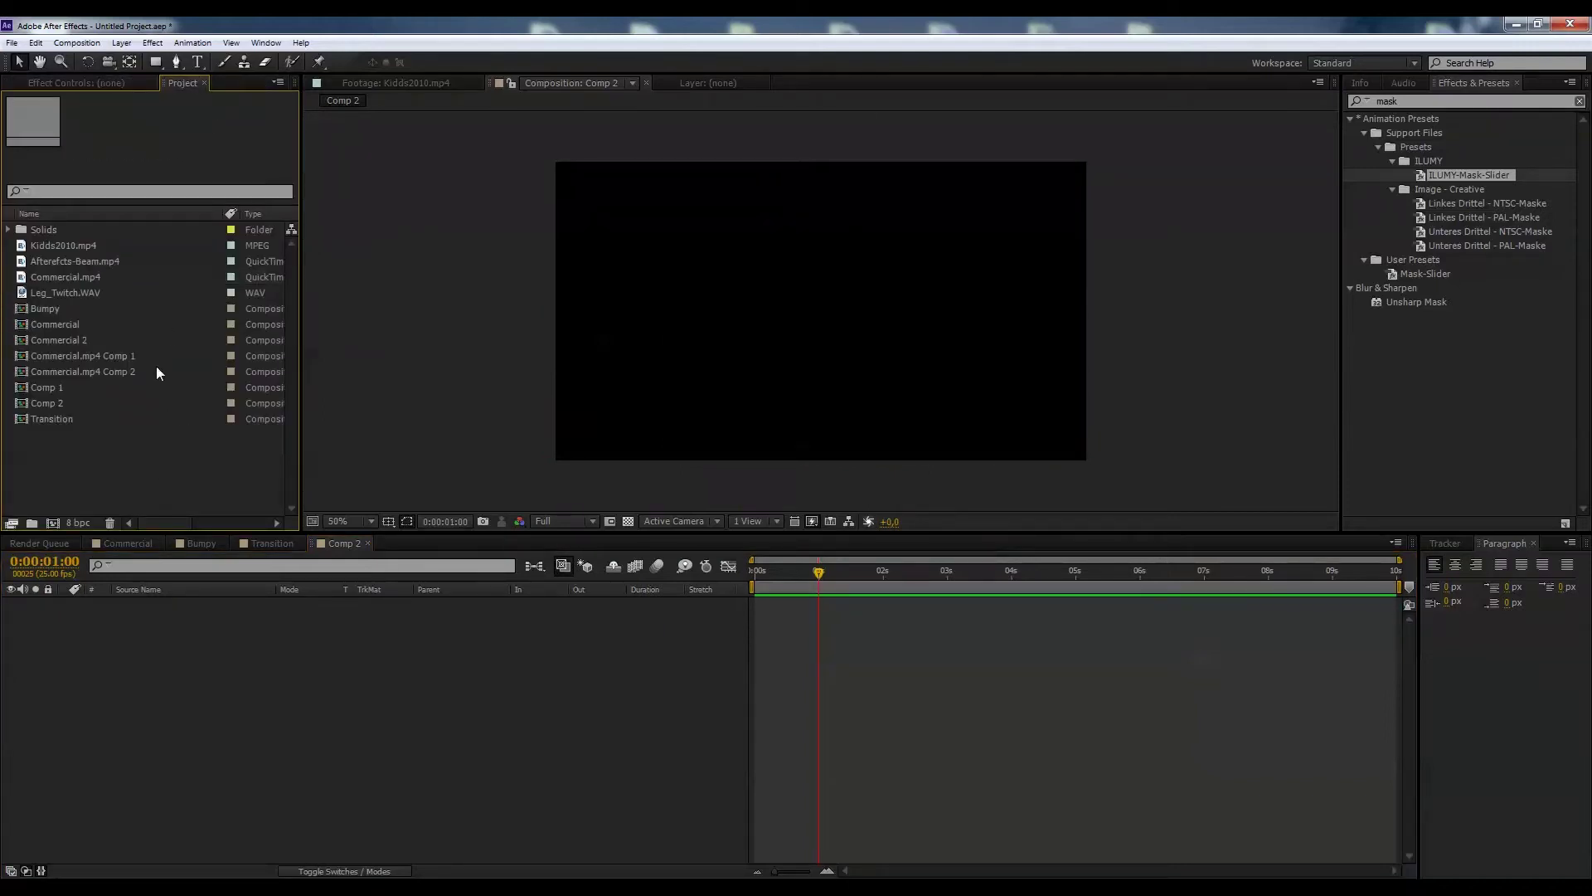
left_click_drag(71, 277, 107, 650)
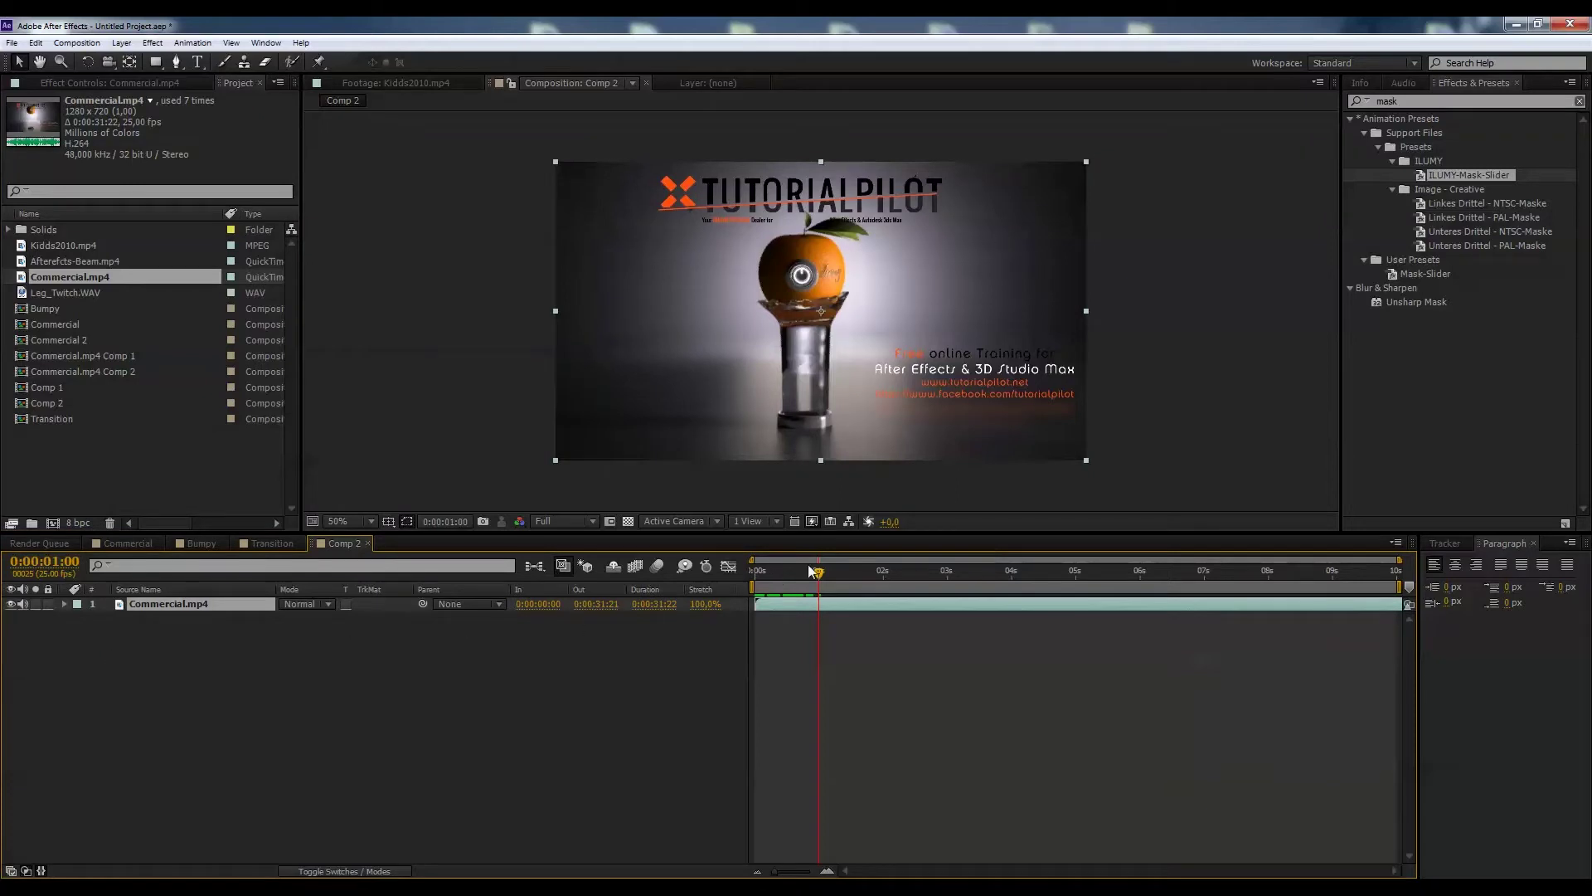
Step: Duplicate the Commercial.mp4 layer and apply the ILUMY-Mask-Slider preset to the top copy
left_click_drag(818, 572, 747, 575)
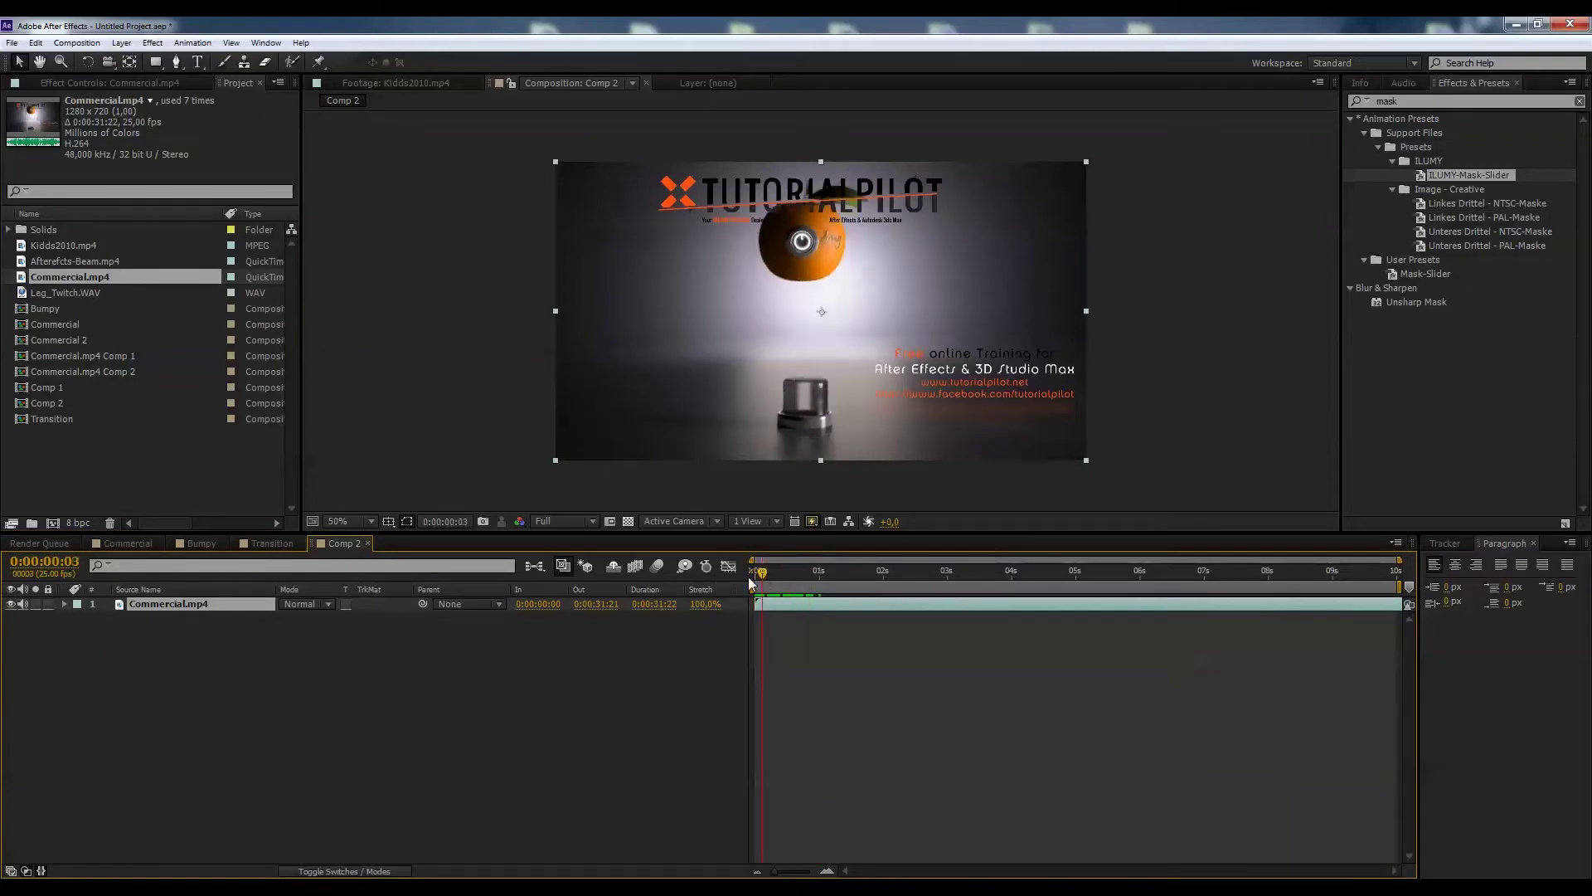
key("ctrl+d")
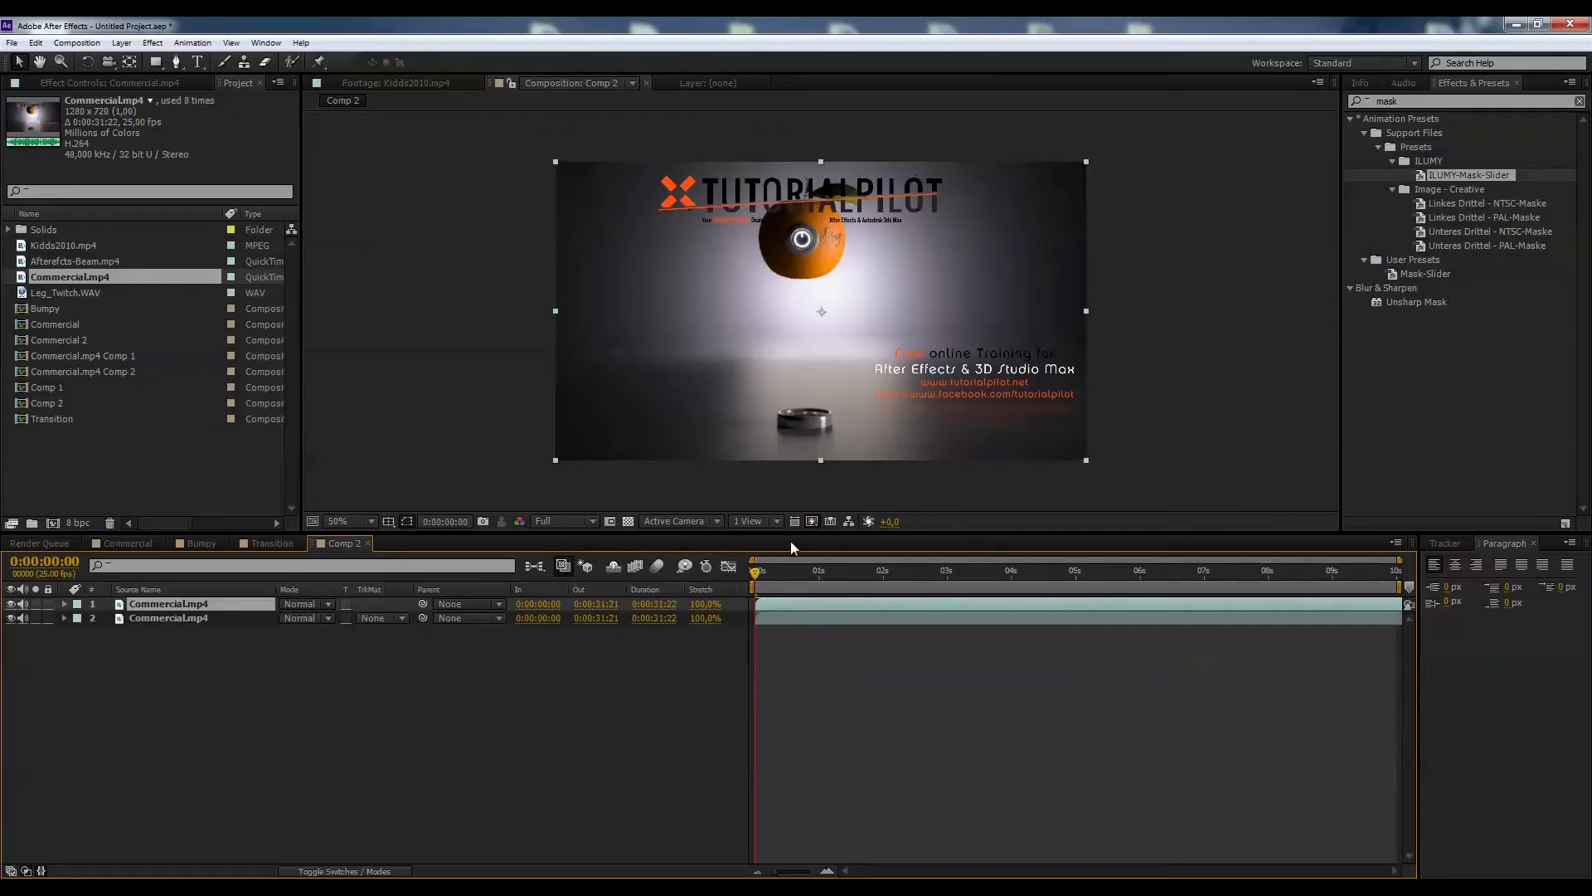
double_click(1421, 176)
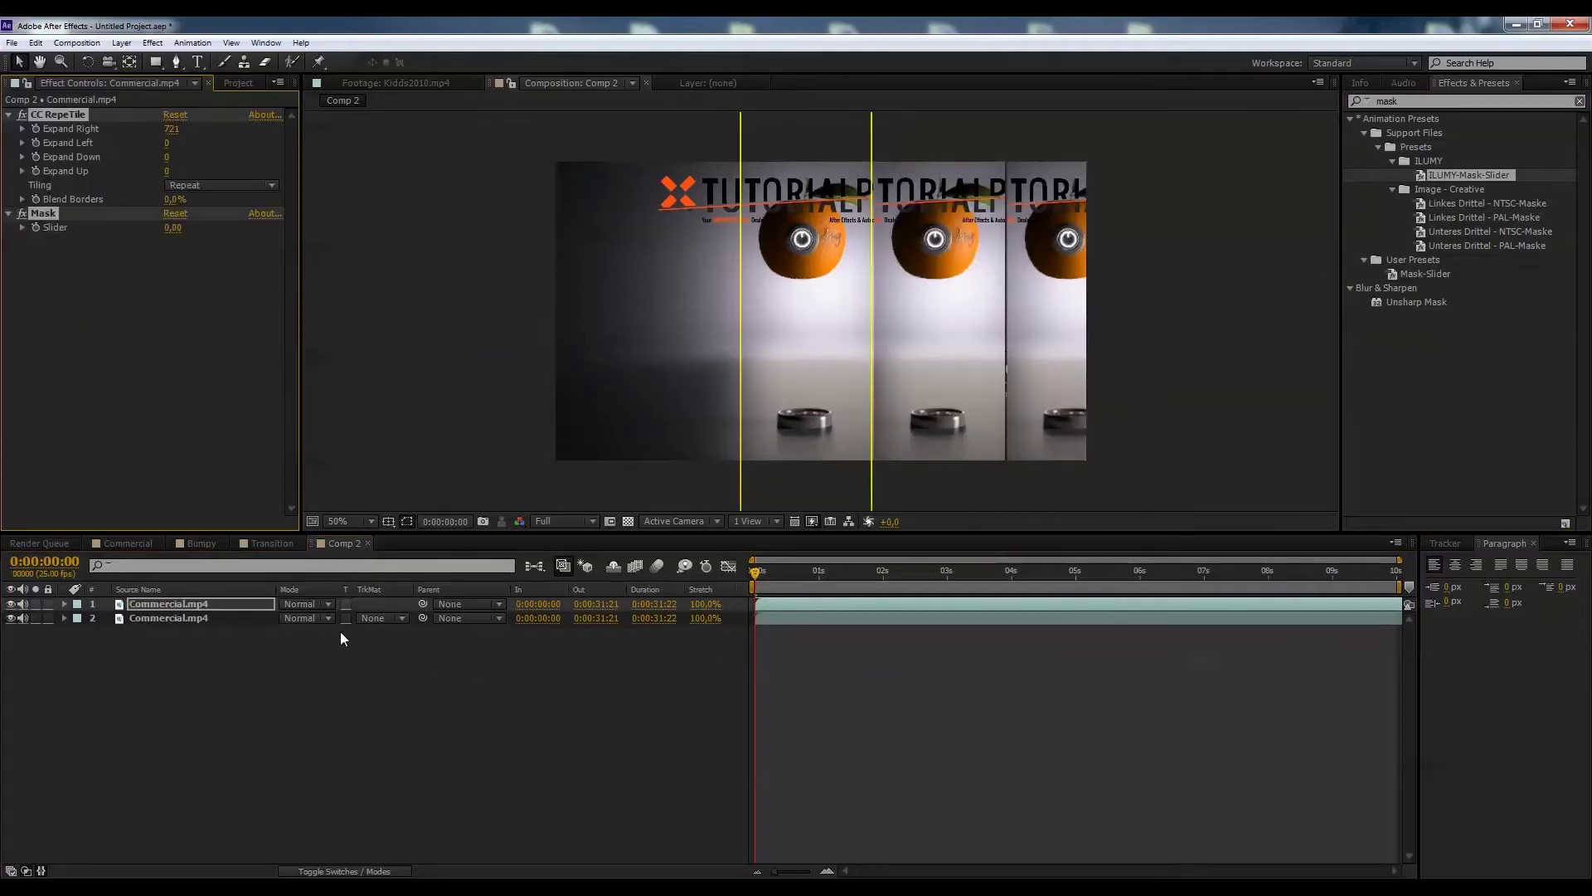
left_click_drag(763, 567, 883, 569)
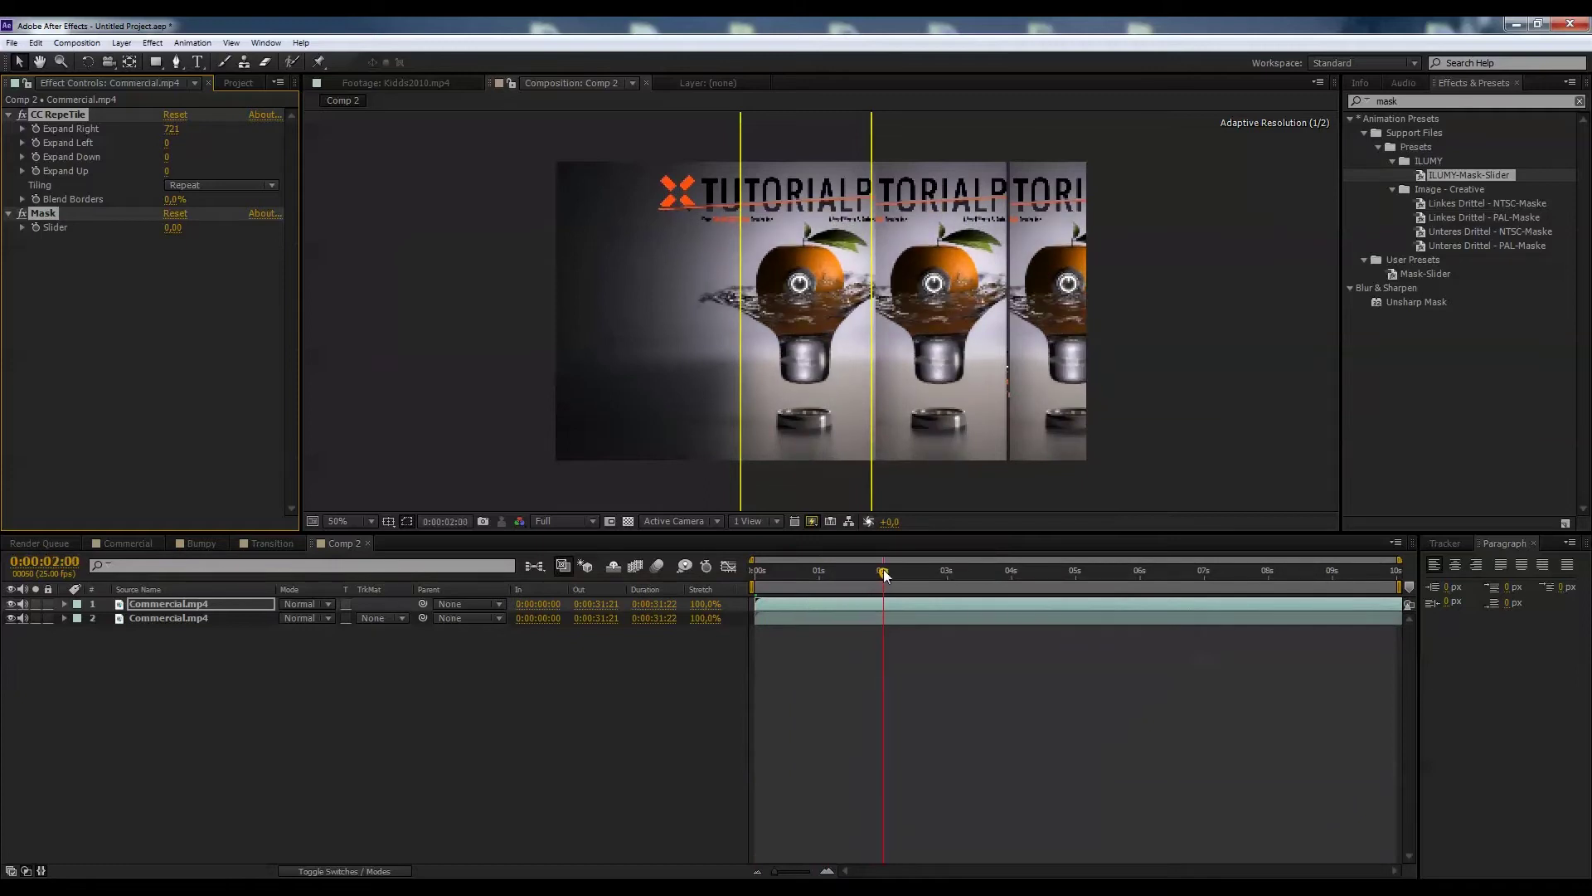
Step: Lower the Mask Slider to -156 at the comp start to narrow the tiles
key("semicolon")
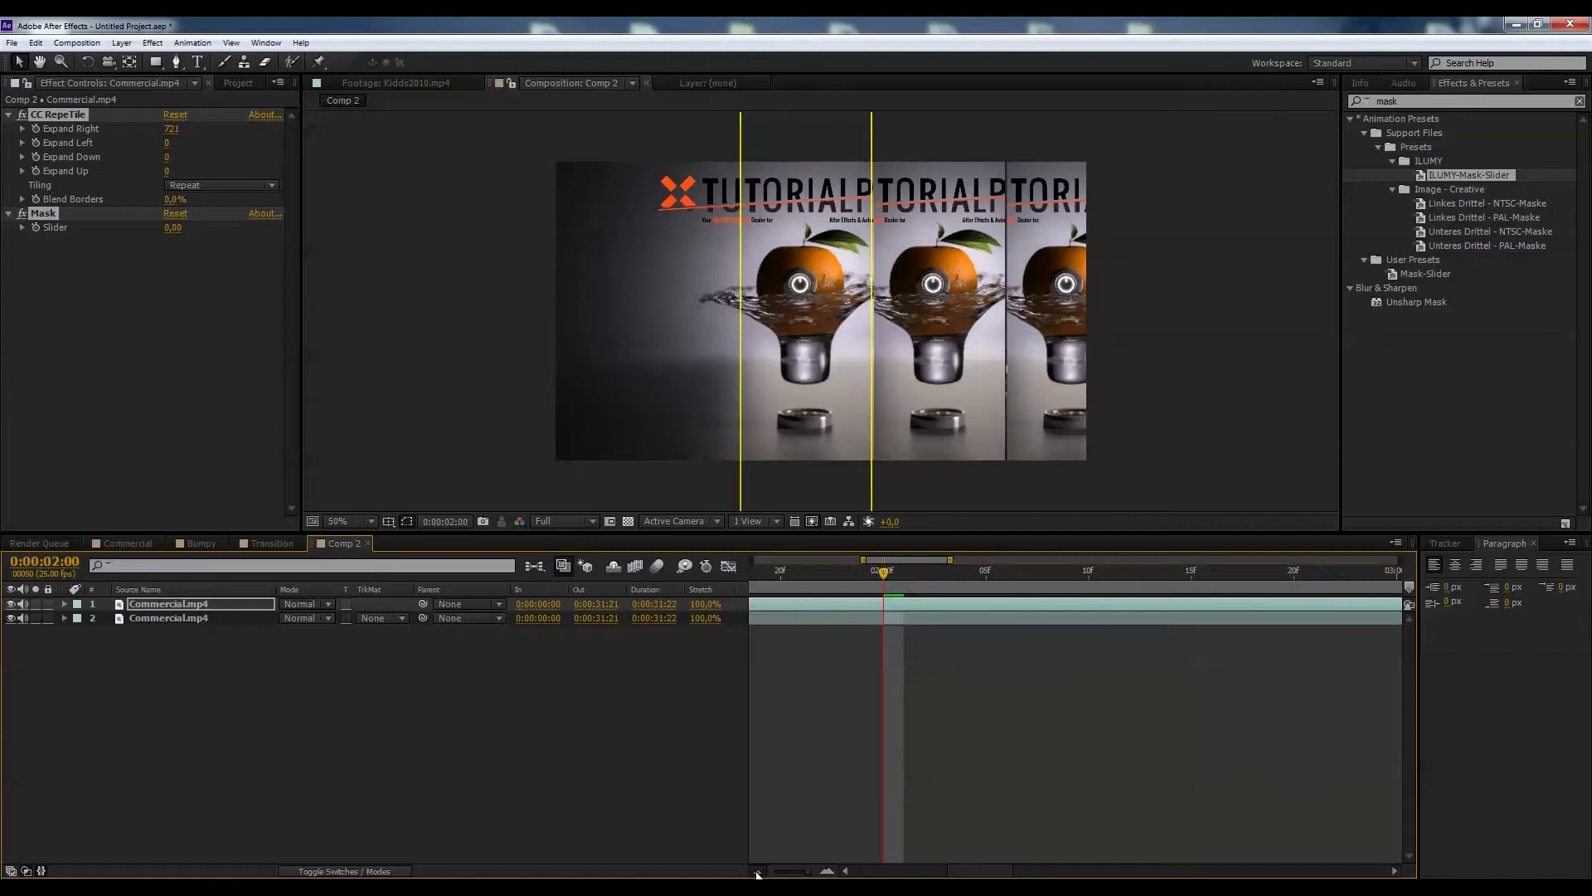
left_click(757, 870)
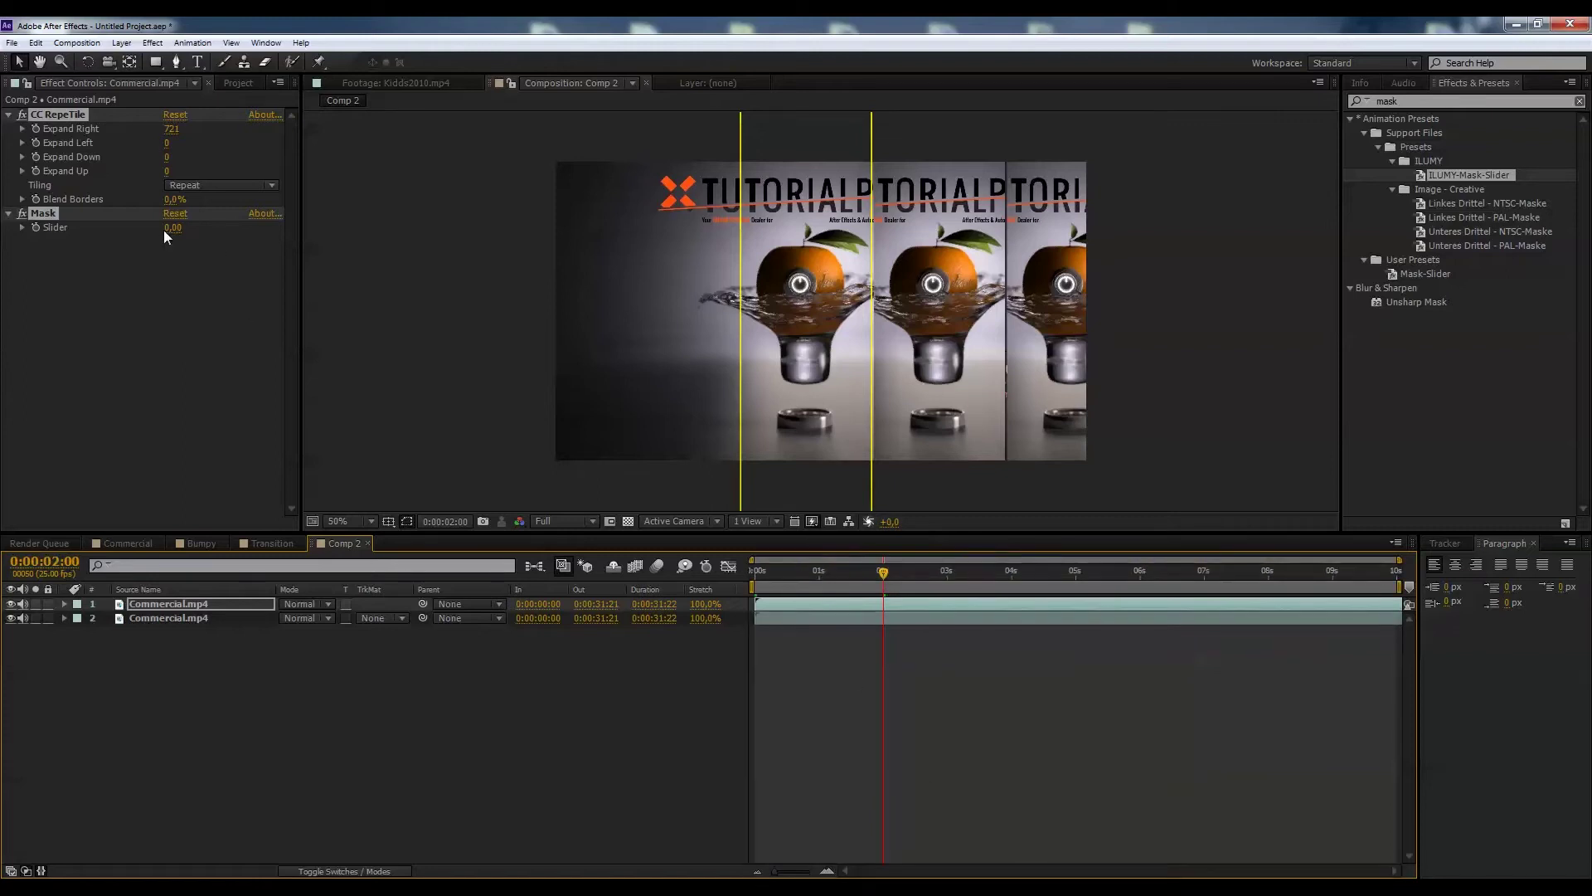
left_click_drag(172, 229, 54, 227)
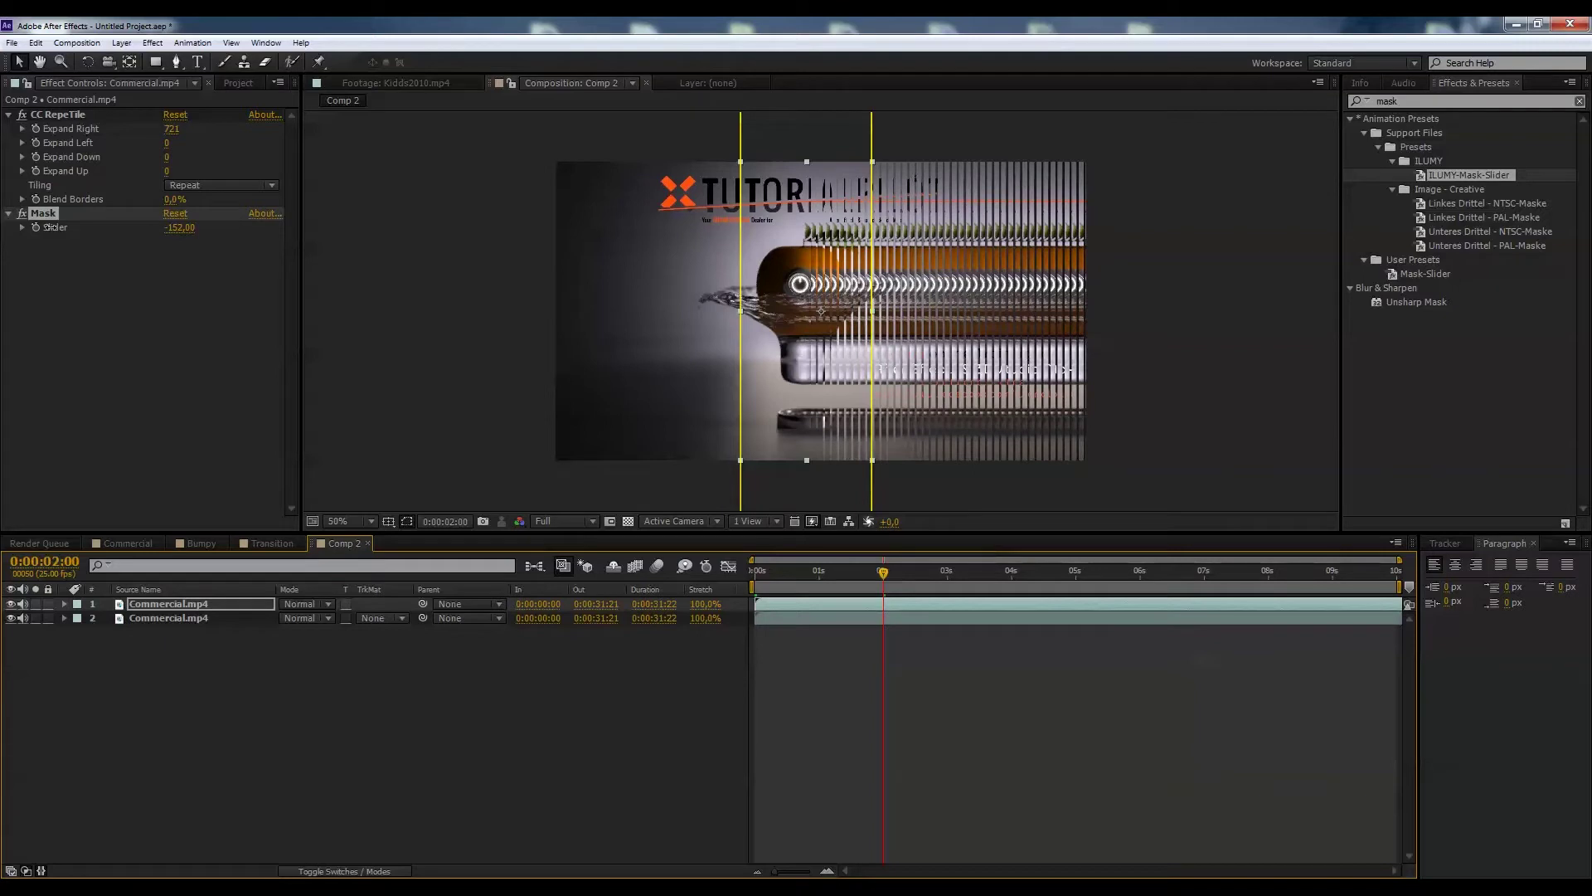
left_click_drag(50, 227, 47, 227)
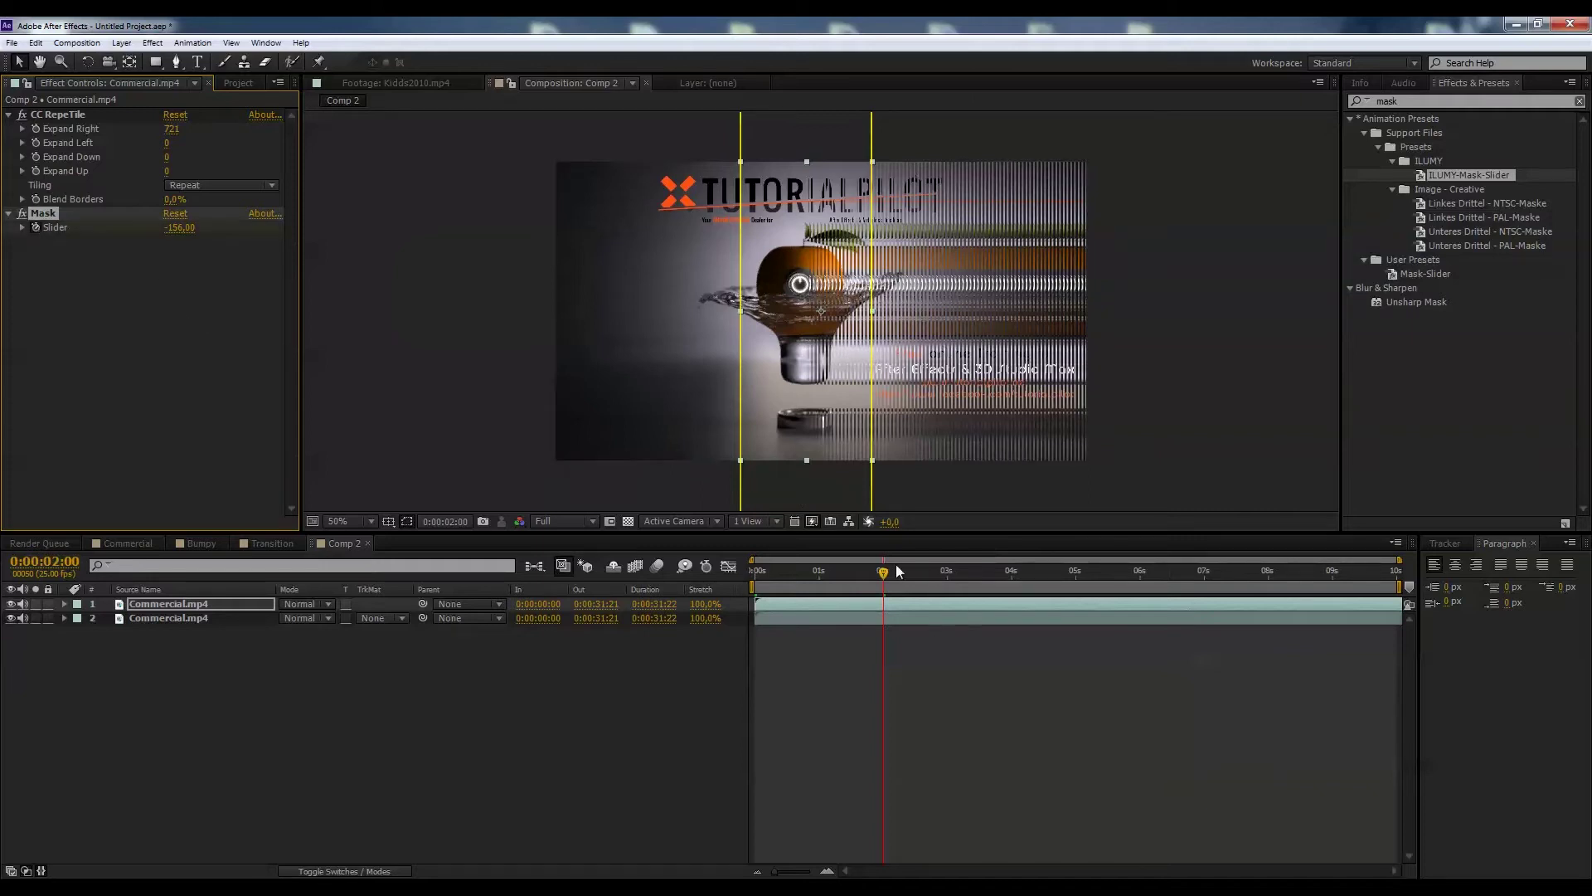
Step: Near four seconds raise the Mask Slider to 531, then preview back to the start
left_click_drag(885, 572, 1012, 575)
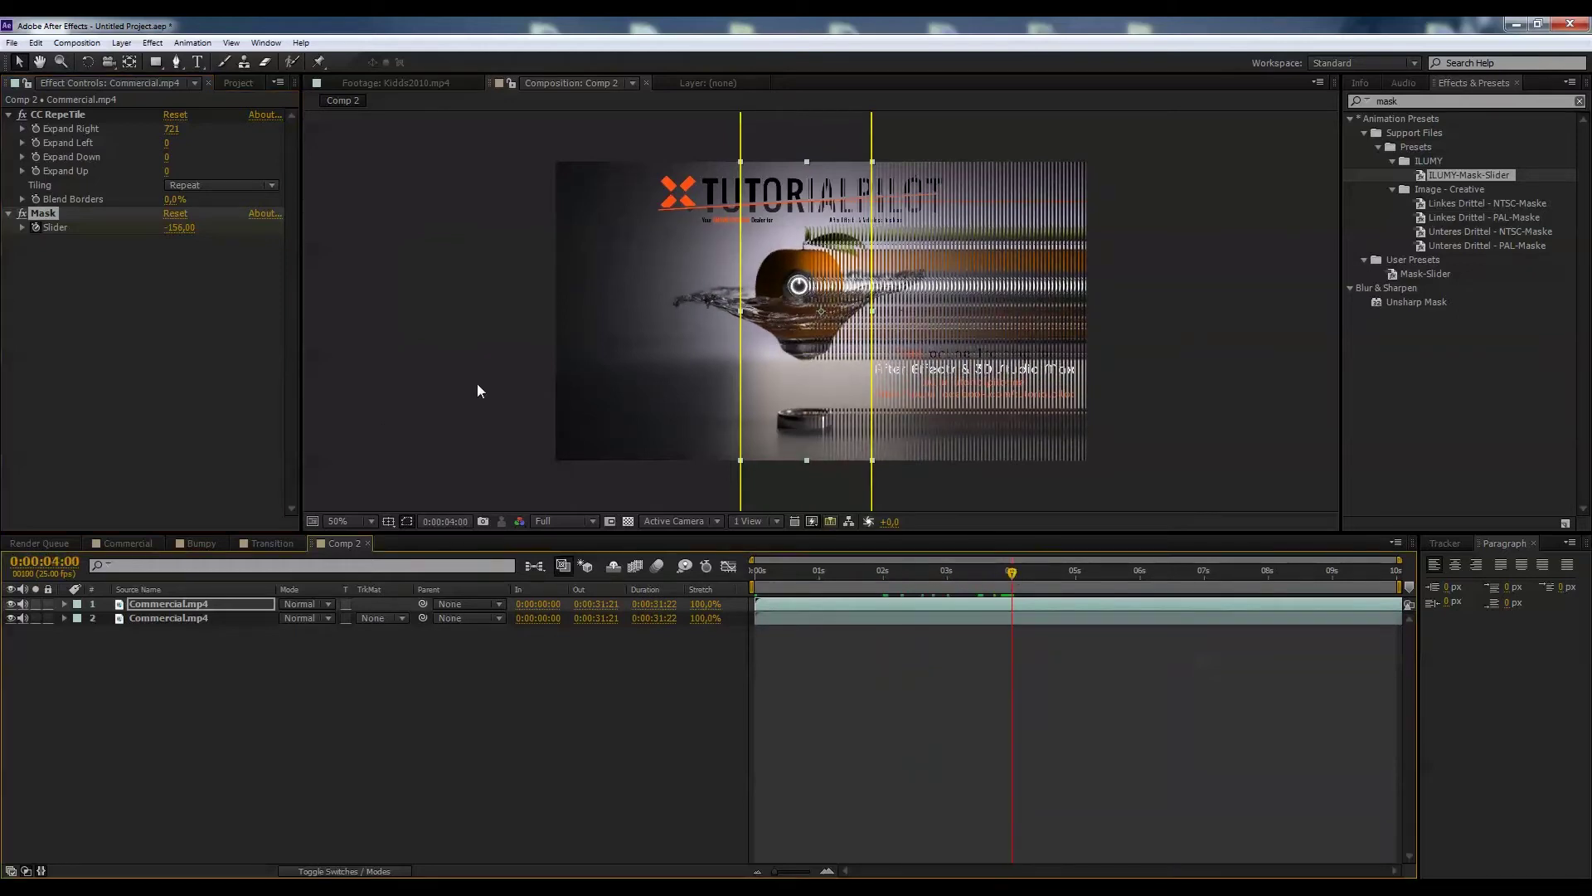
left_click_drag(176, 227, 727, 209)
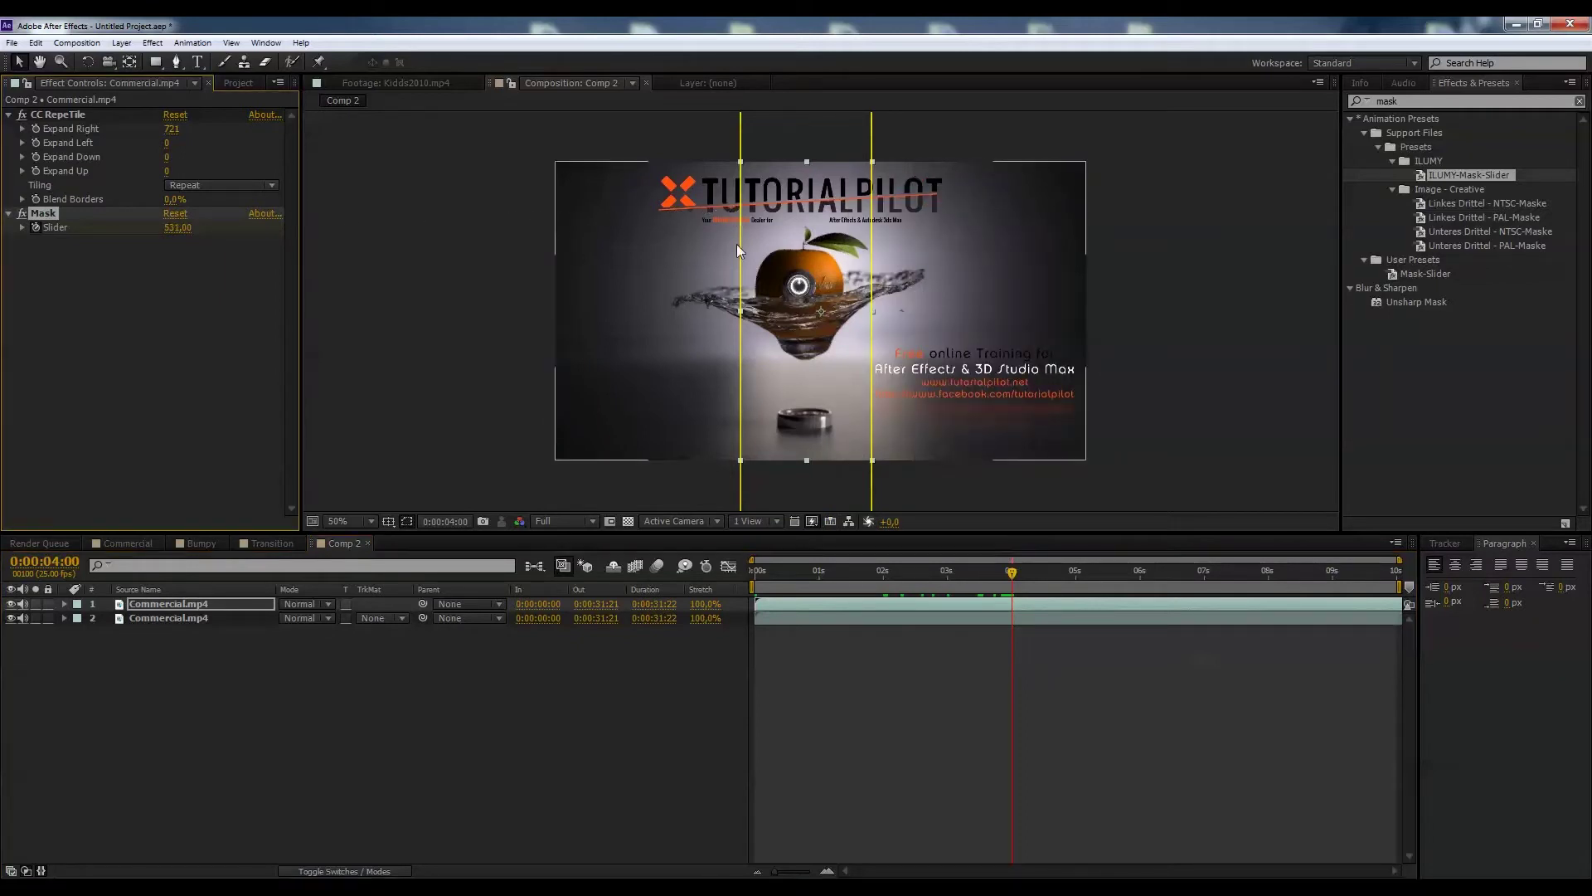
left_click(934, 572)
left_click_drag(880, 574, 744, 569)
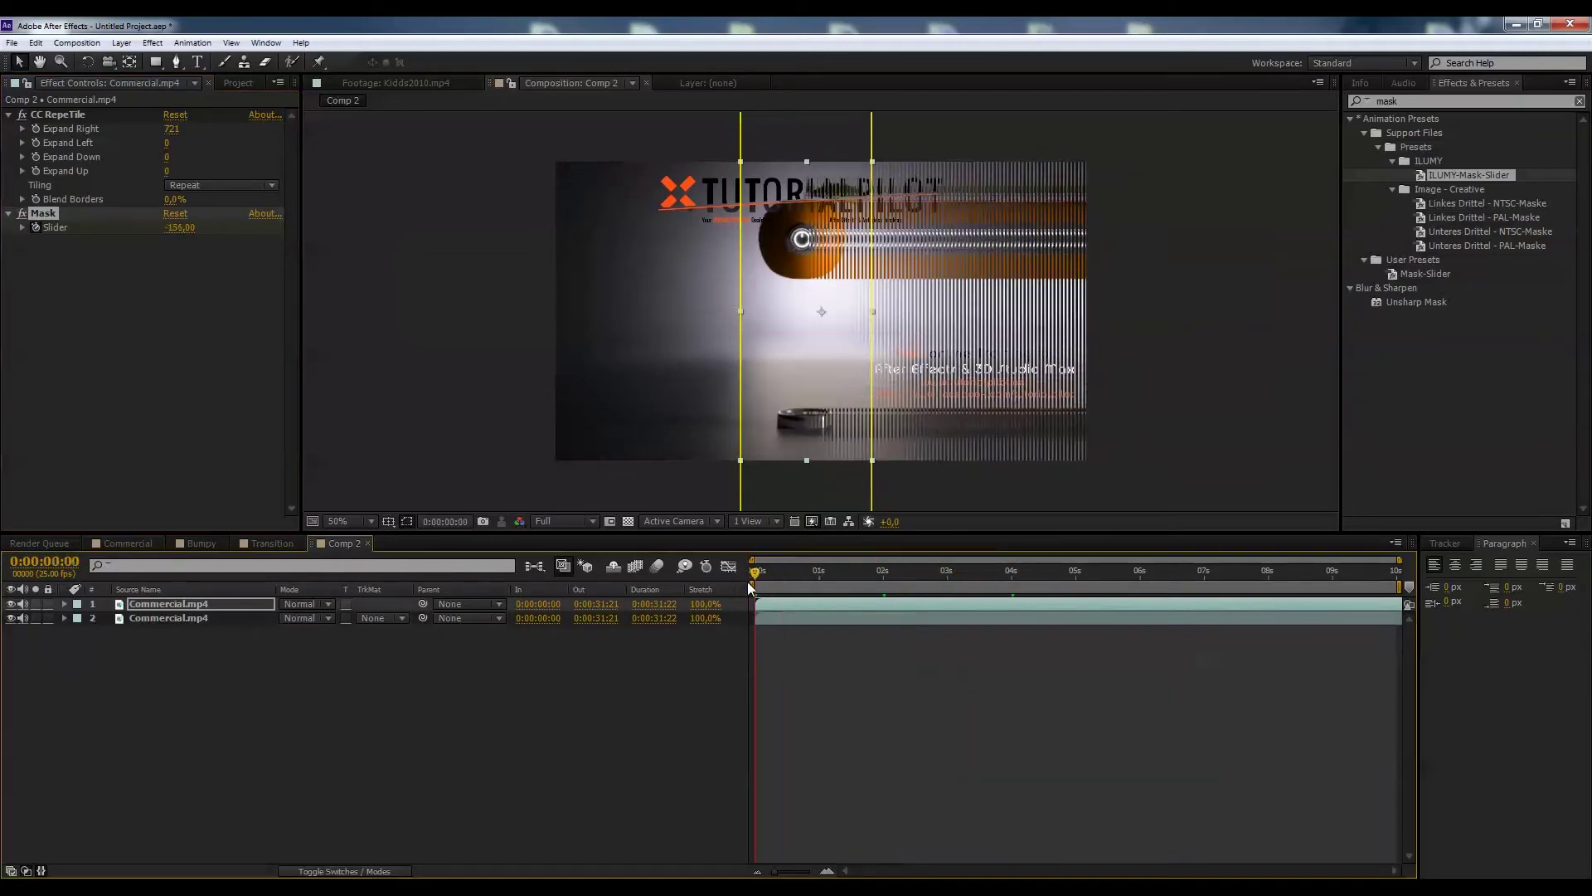
Step: Pre-compose the top Commercial.mp4 layer, moving all attributes into the new Commercial.mp4 Comp 3
left_click(211, 604)
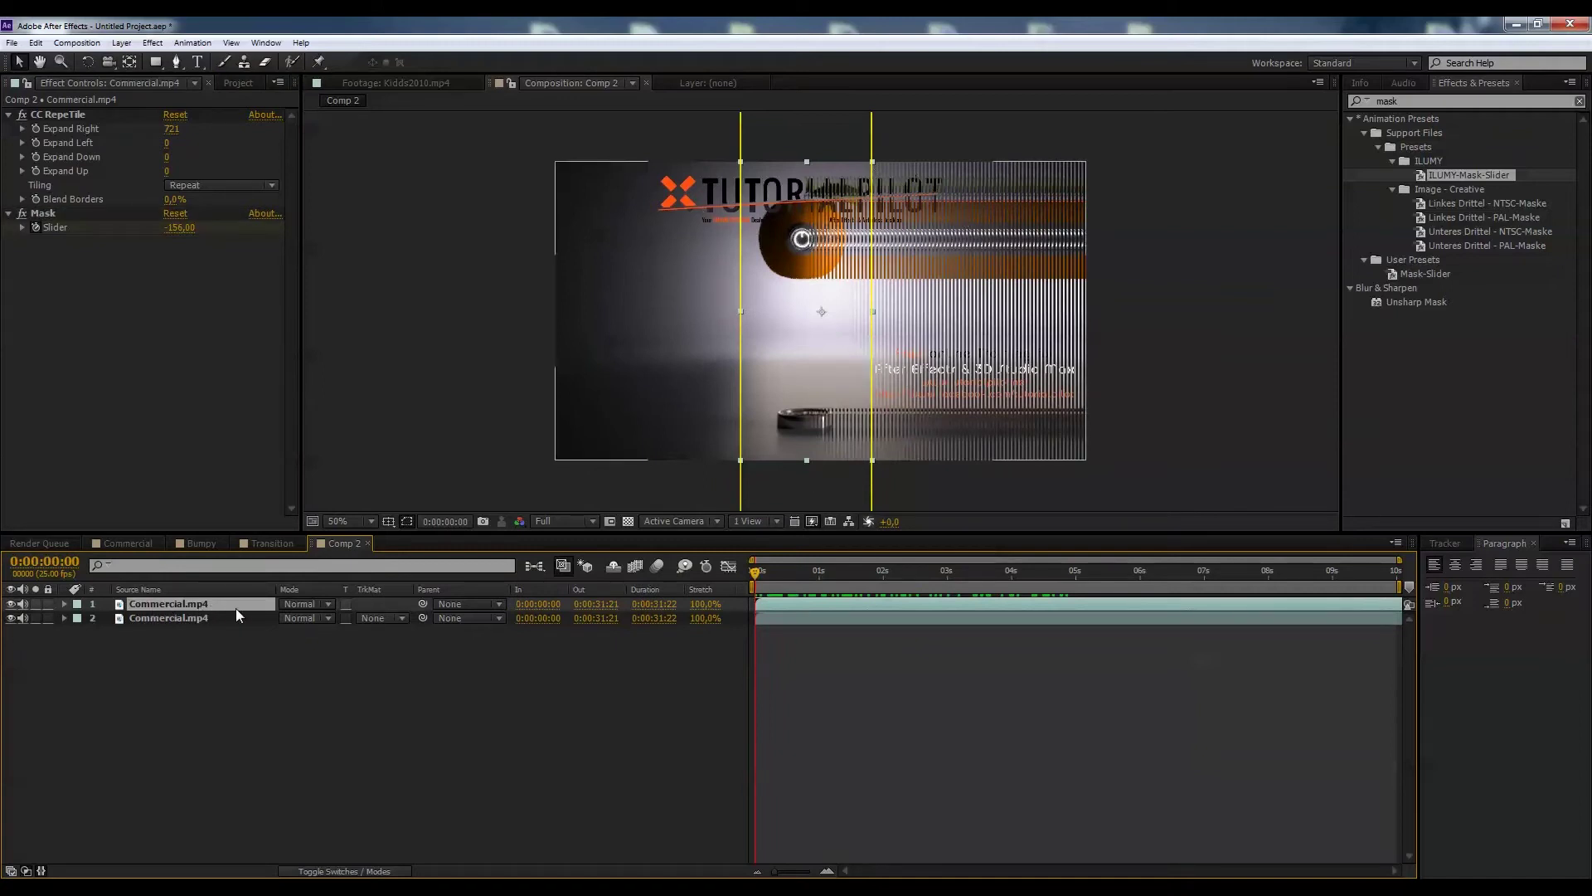
left_click(89, 45)
mouse_move(121, 43)
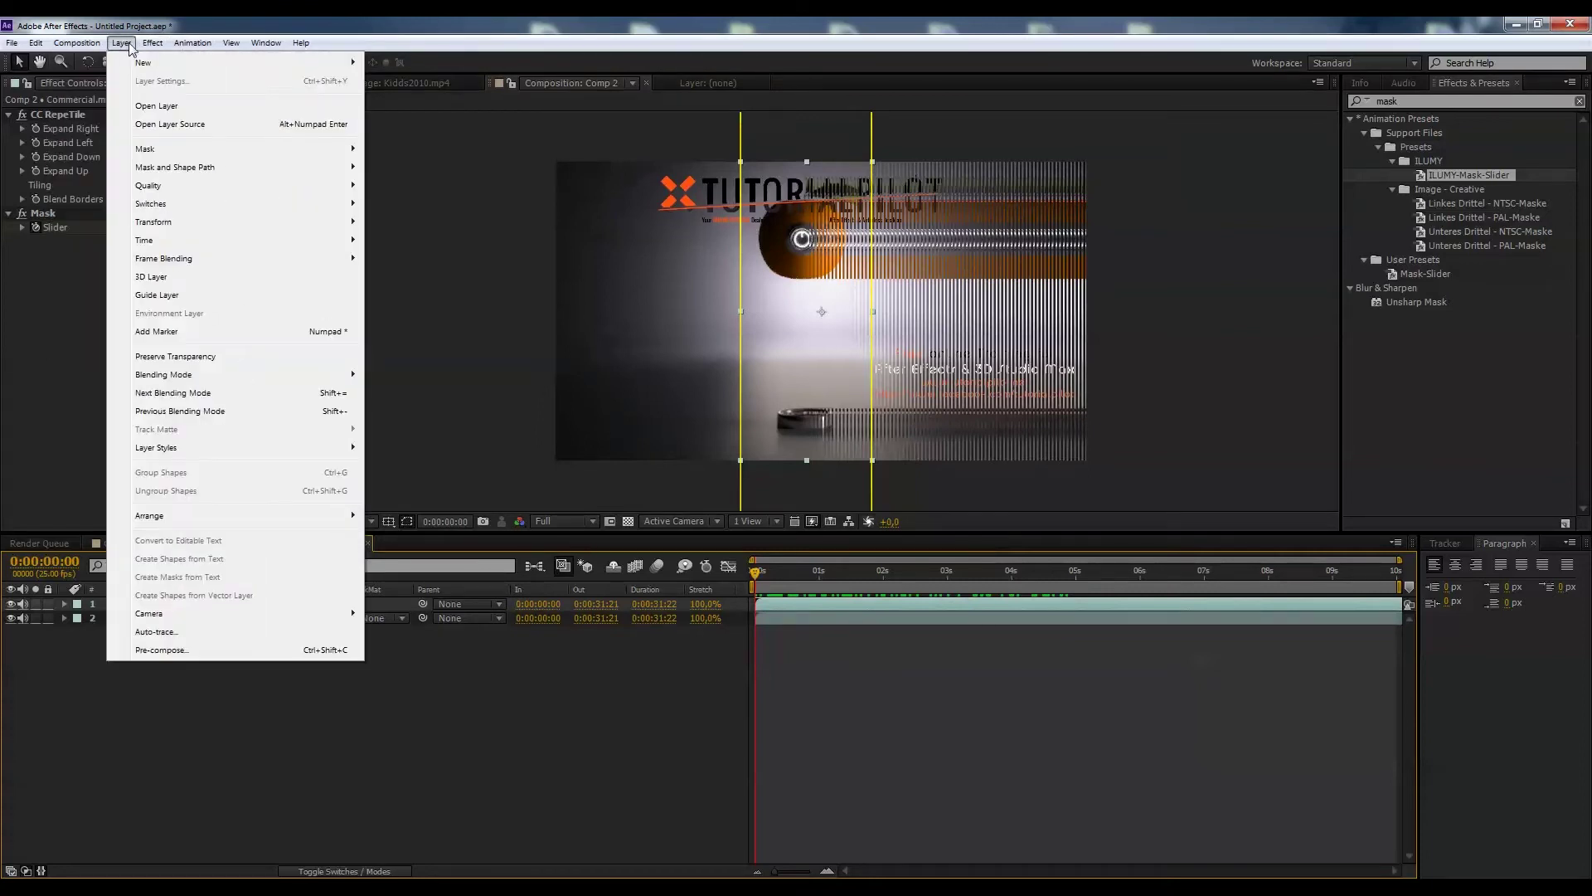
left_click(156, 651)
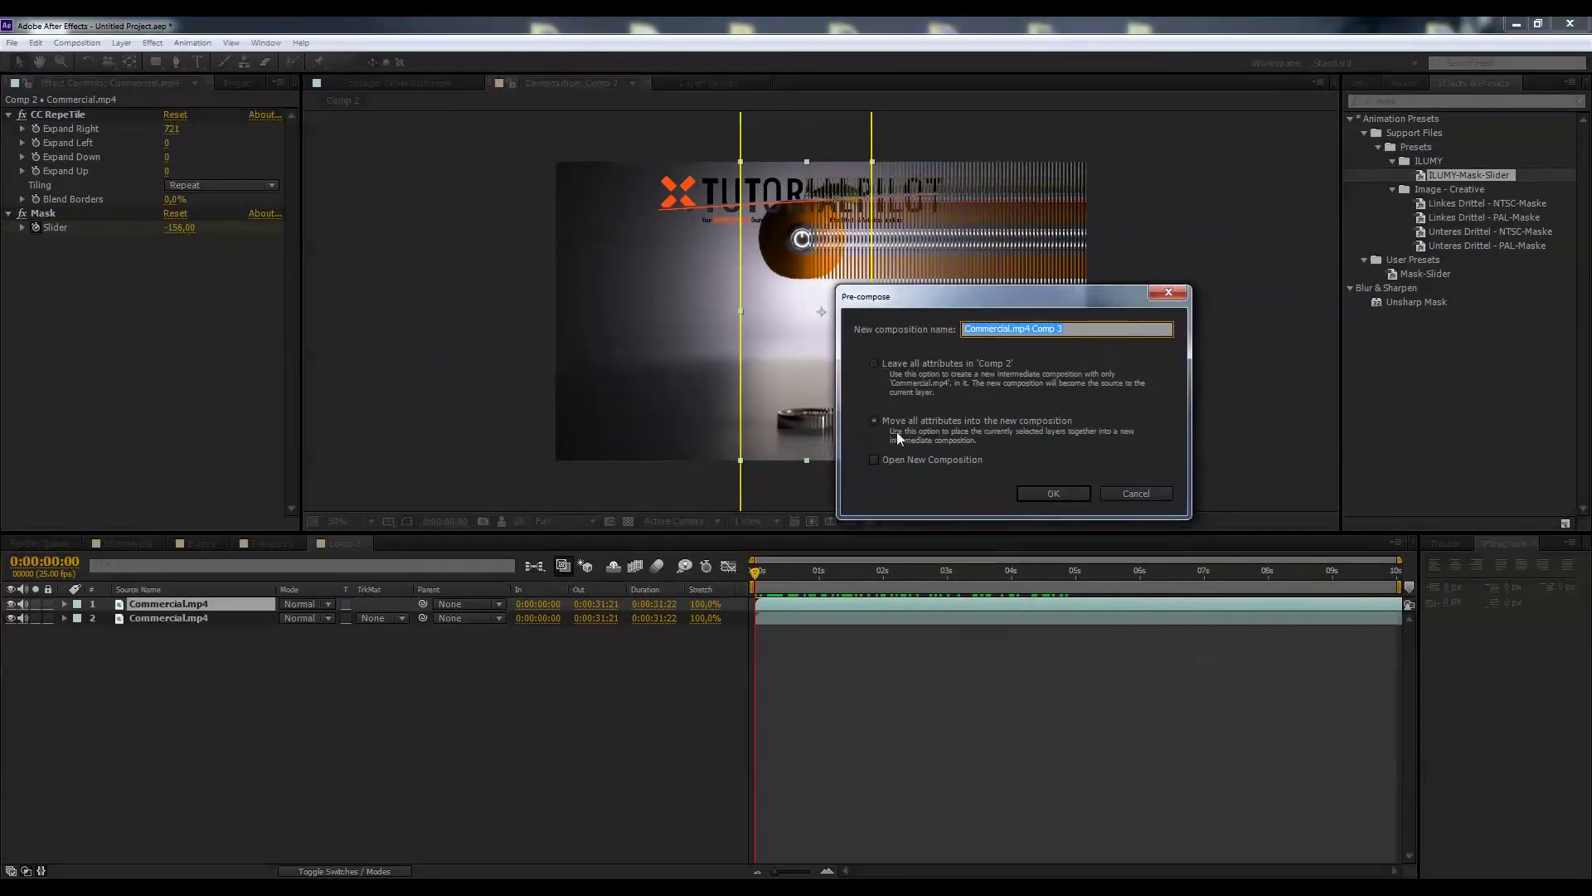
left_click(1055, 493)
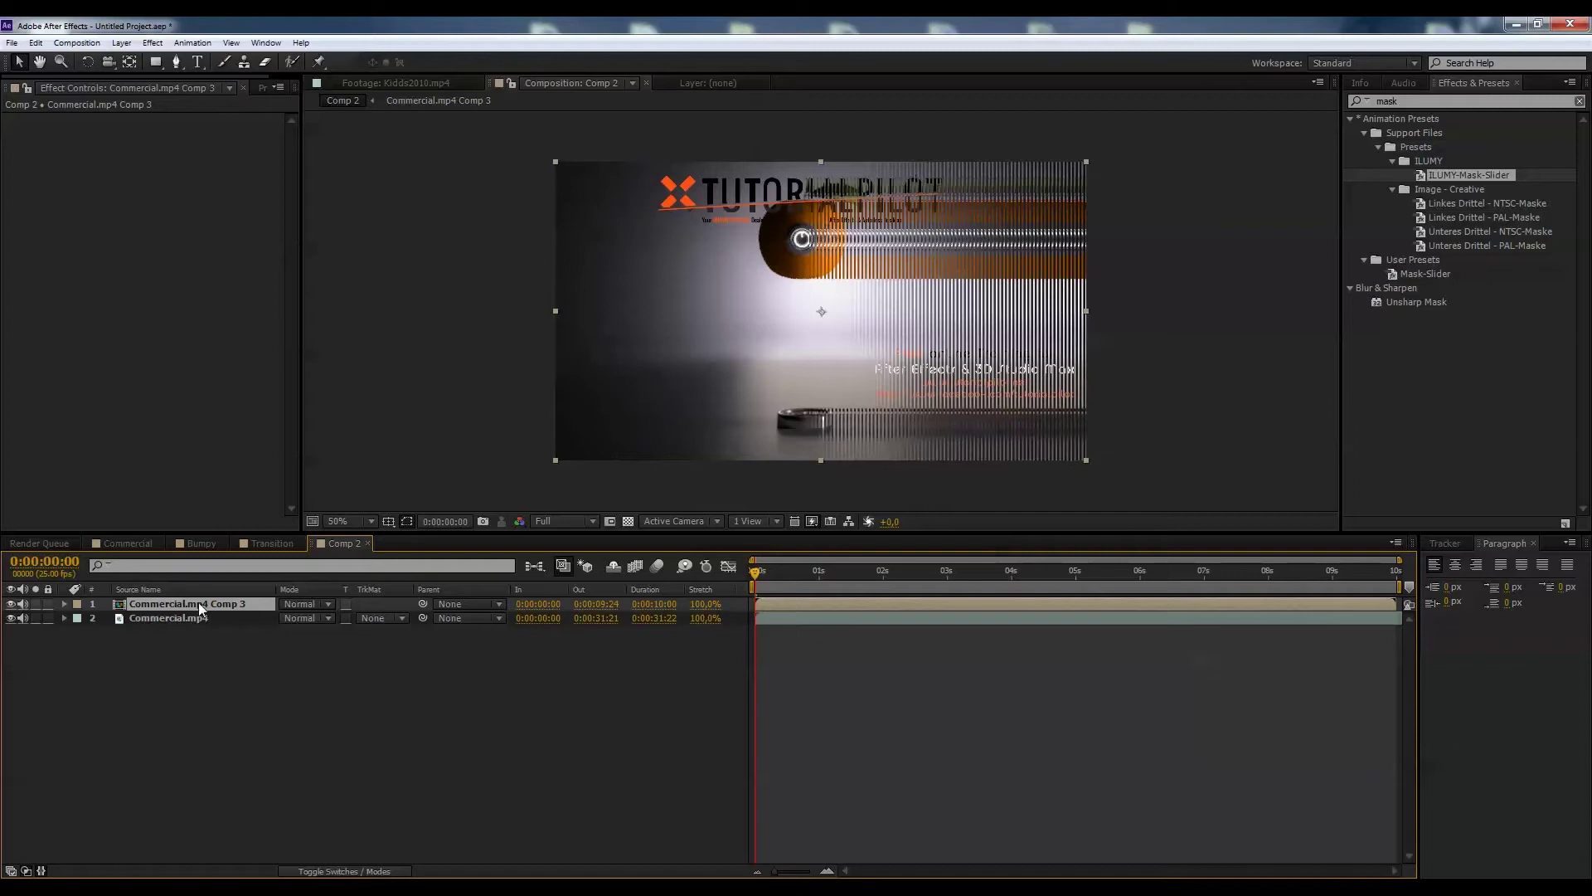
Step: Draw a tall narrow rectangle mask near the frame centre and keyframe its Mask Path at 0s
left_click(154, 63)
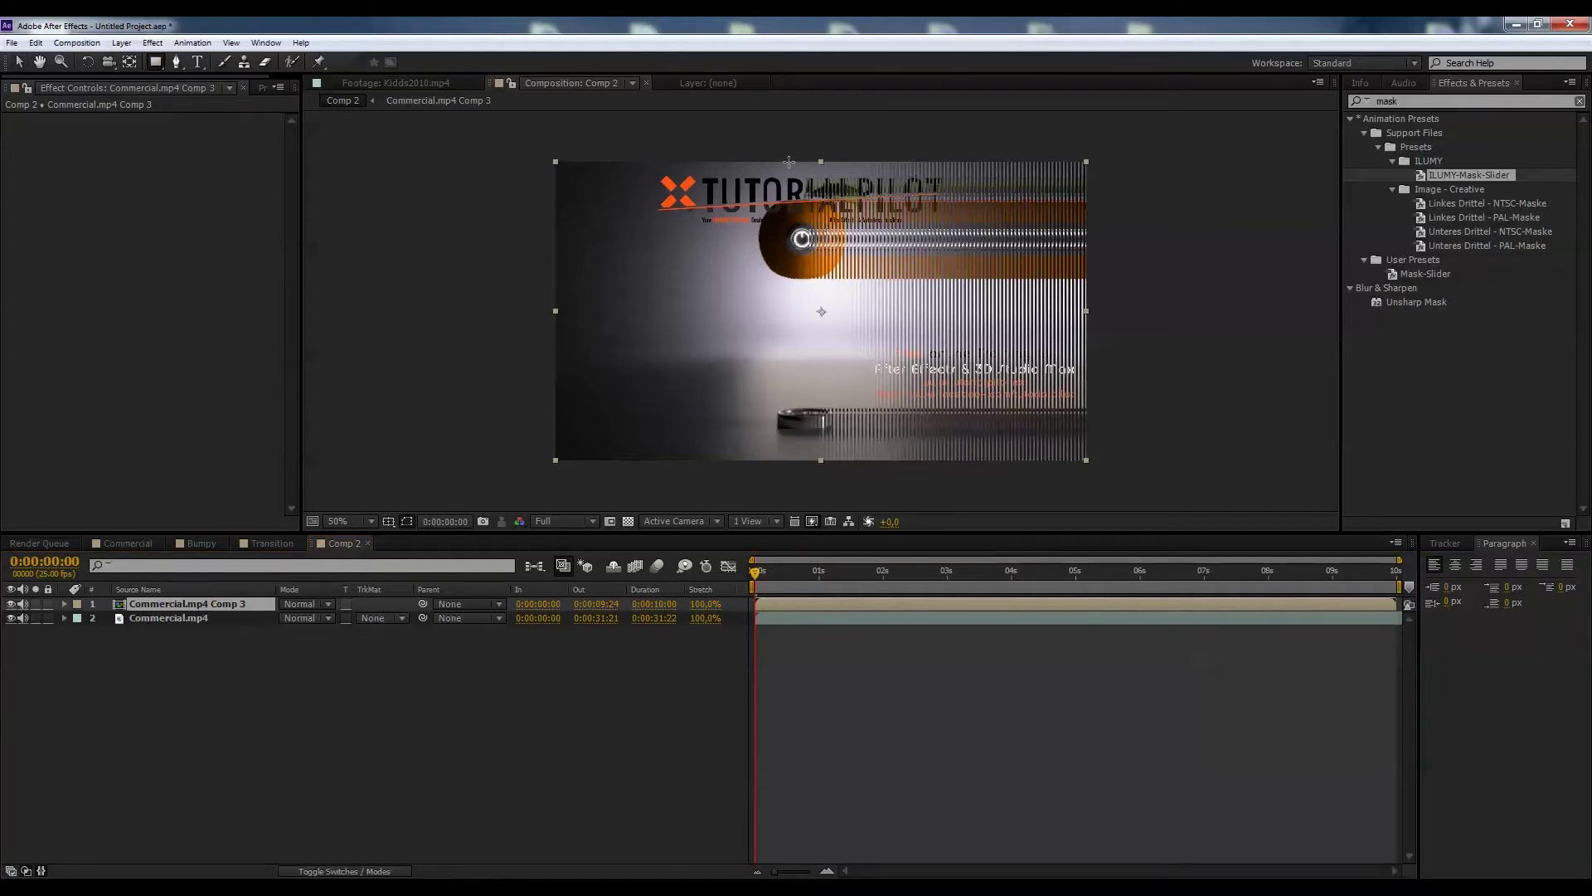
left_click_drag(788, 160, 817, 460)
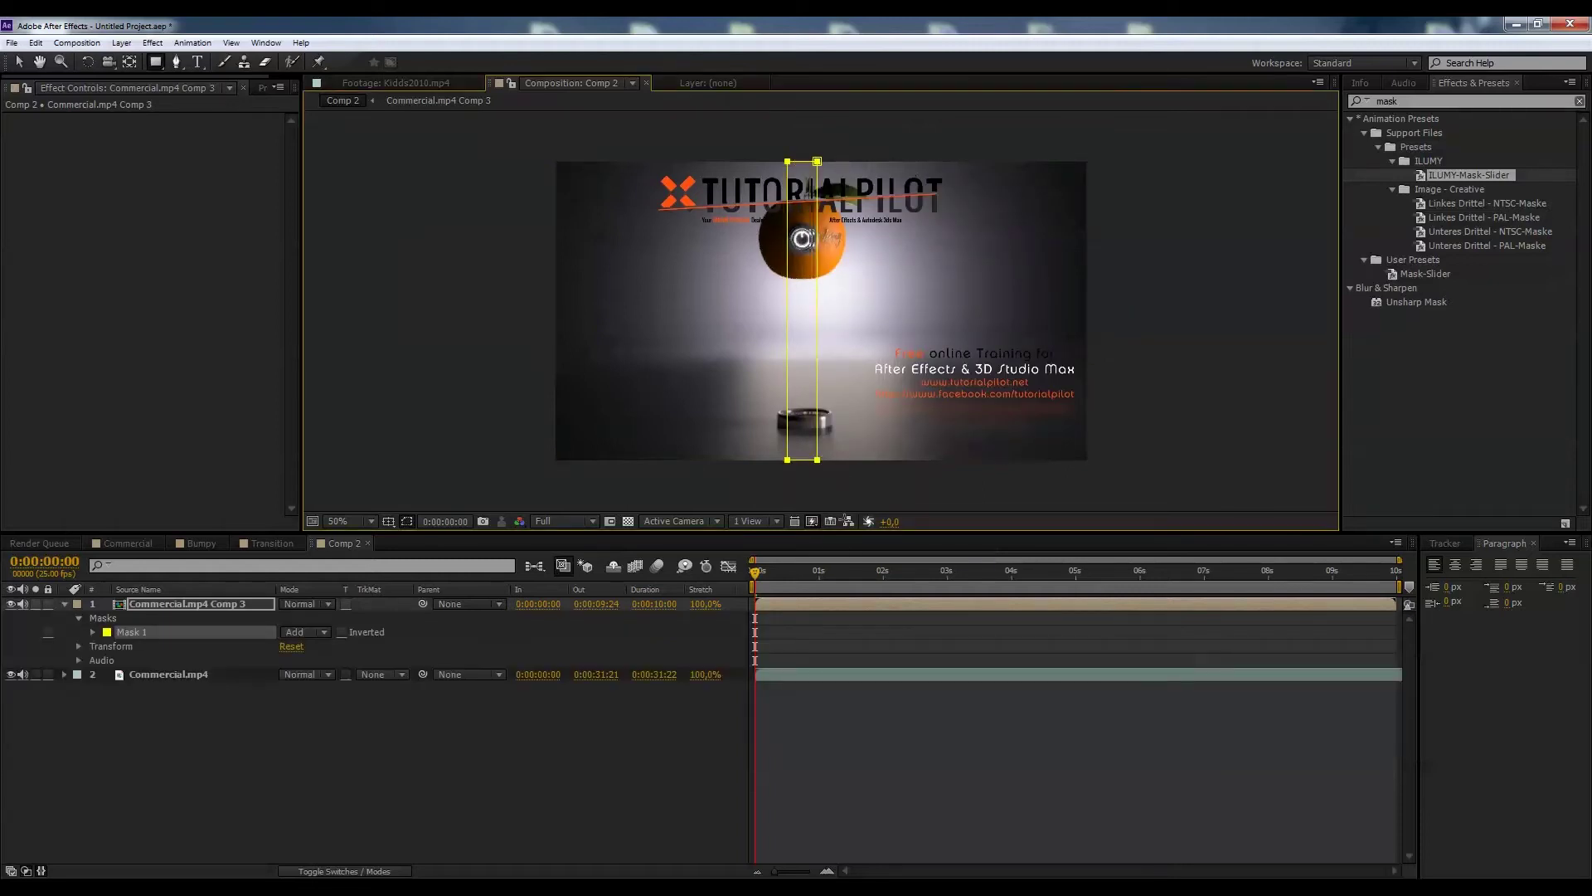
left_click(202, 604)
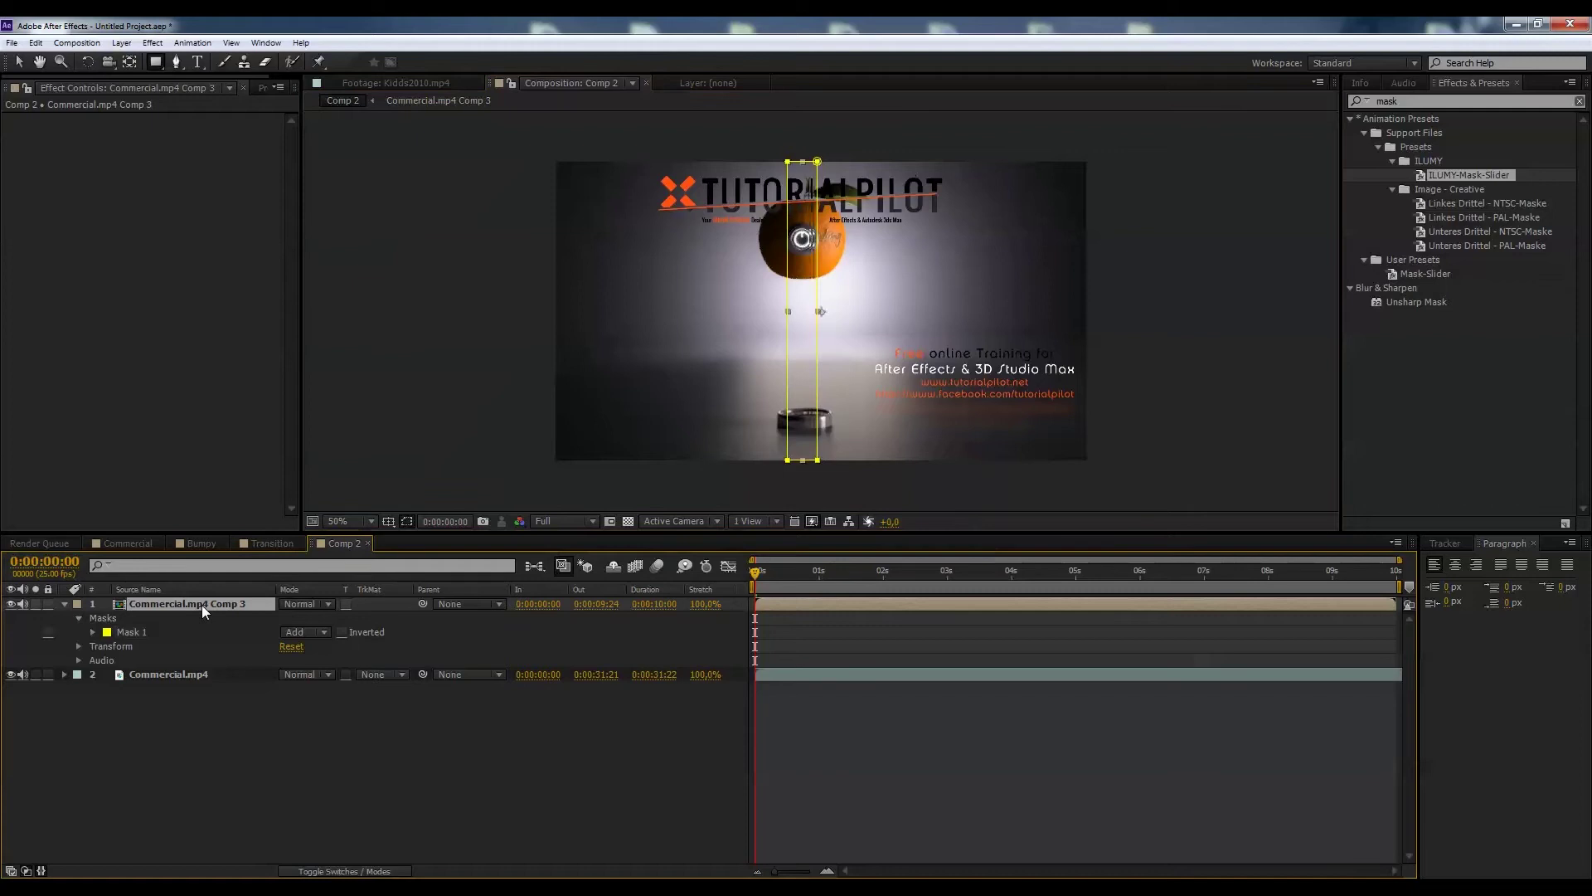
key("m")
key("m")
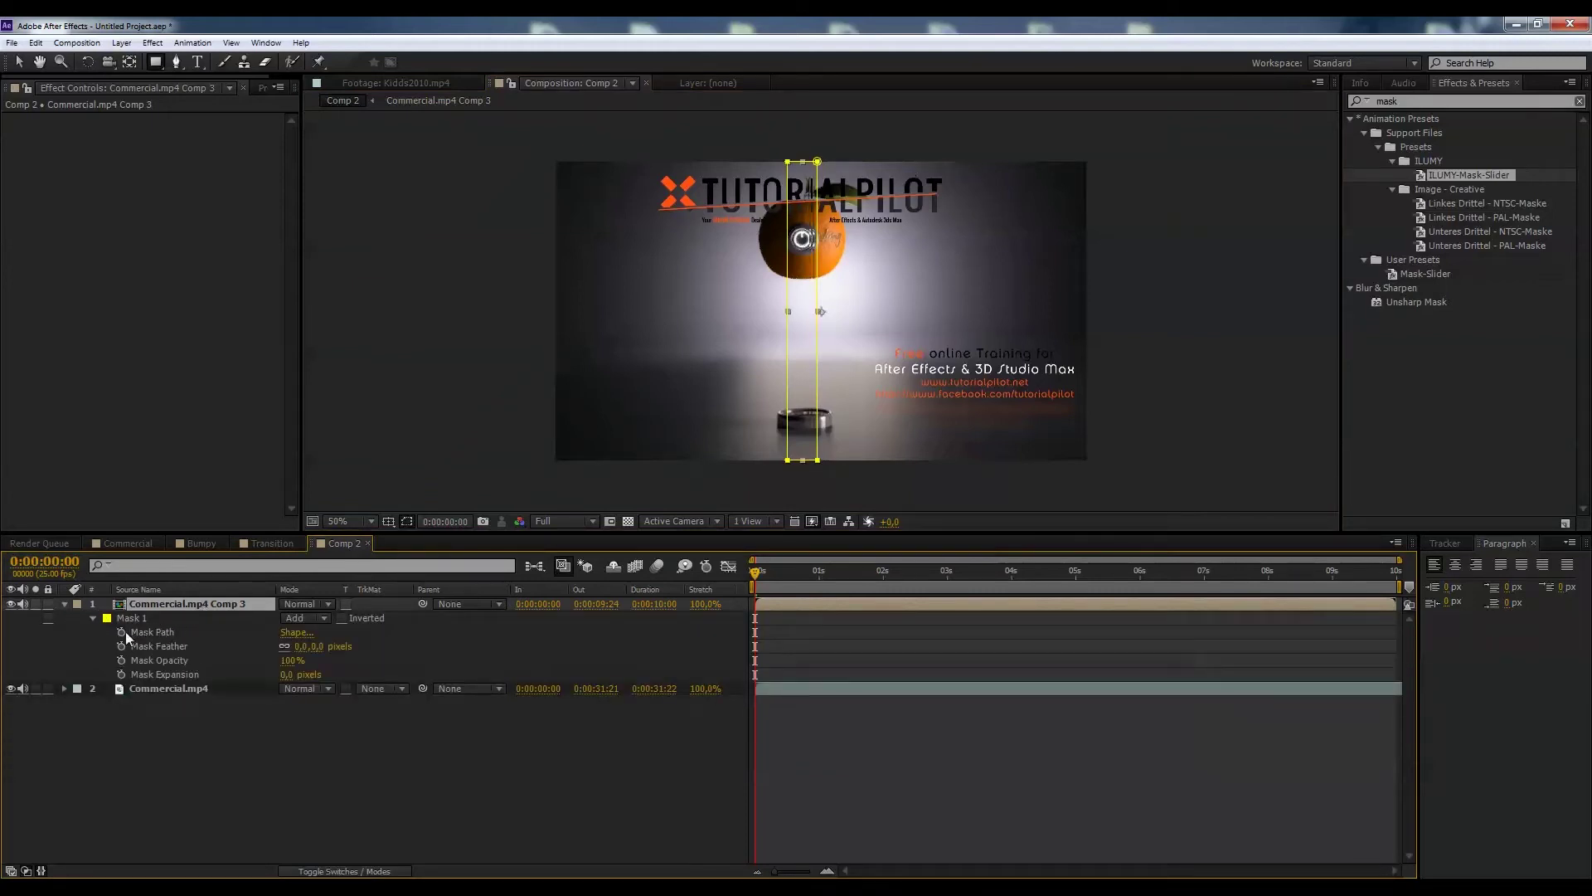
left_click(766, 571)
mouse_move(783, 571)
left_mouse_down()
mouse_move(796, 566)
mouse_move(754, 570)
left_mouse_up()
left_click(118, 632)
Step: At two seconds stretch the mask's right edge toward the frame's right, then preview
left_click_drag(757, 578, 885, 568)
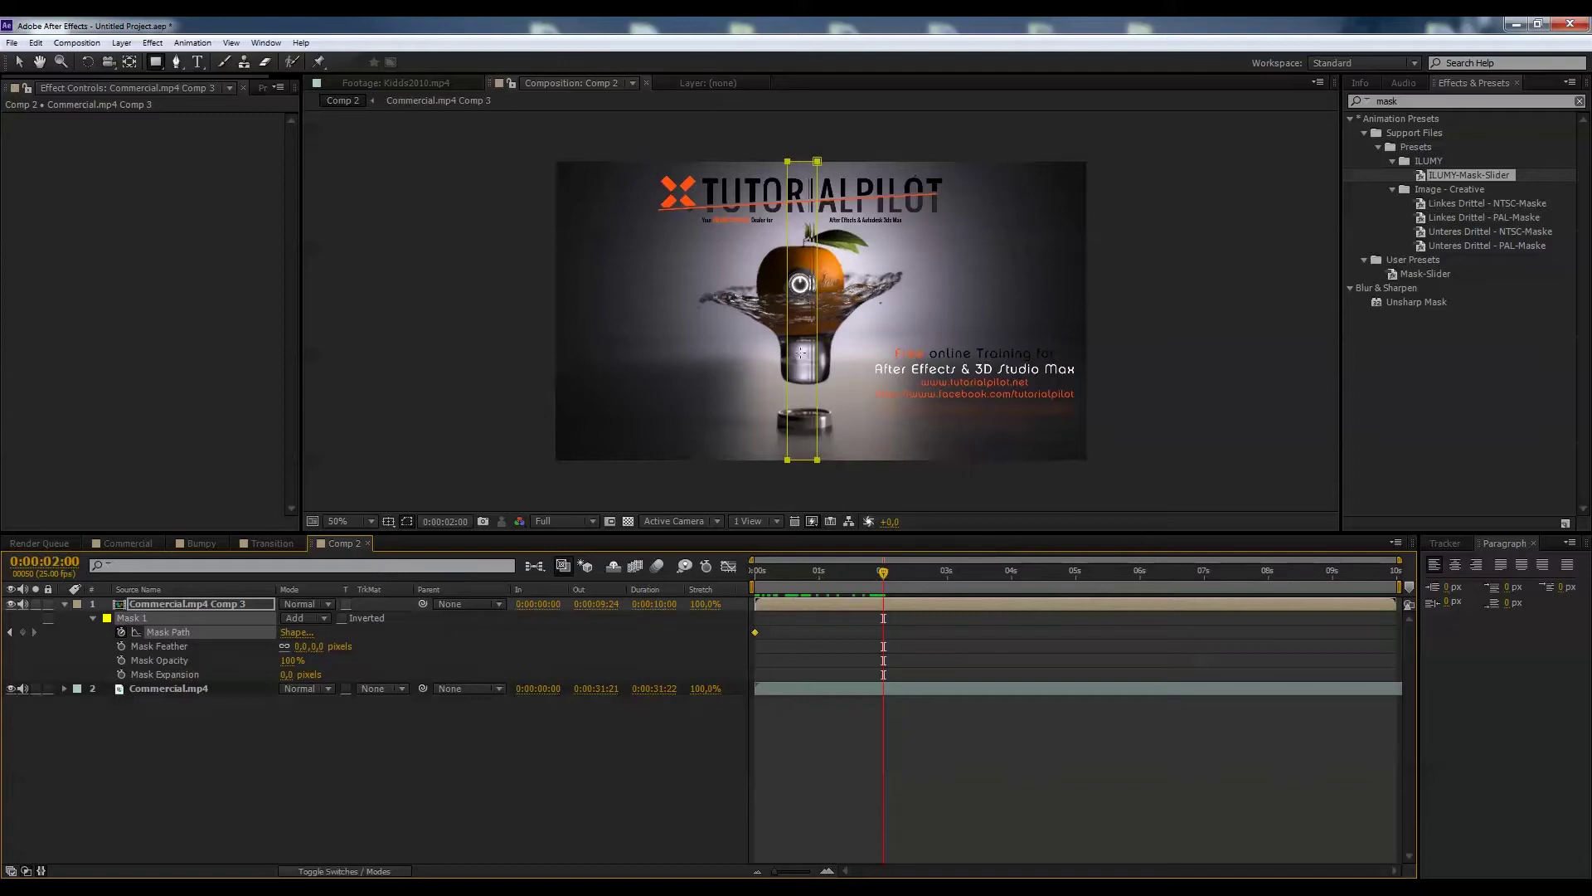
left_click(19, 62)
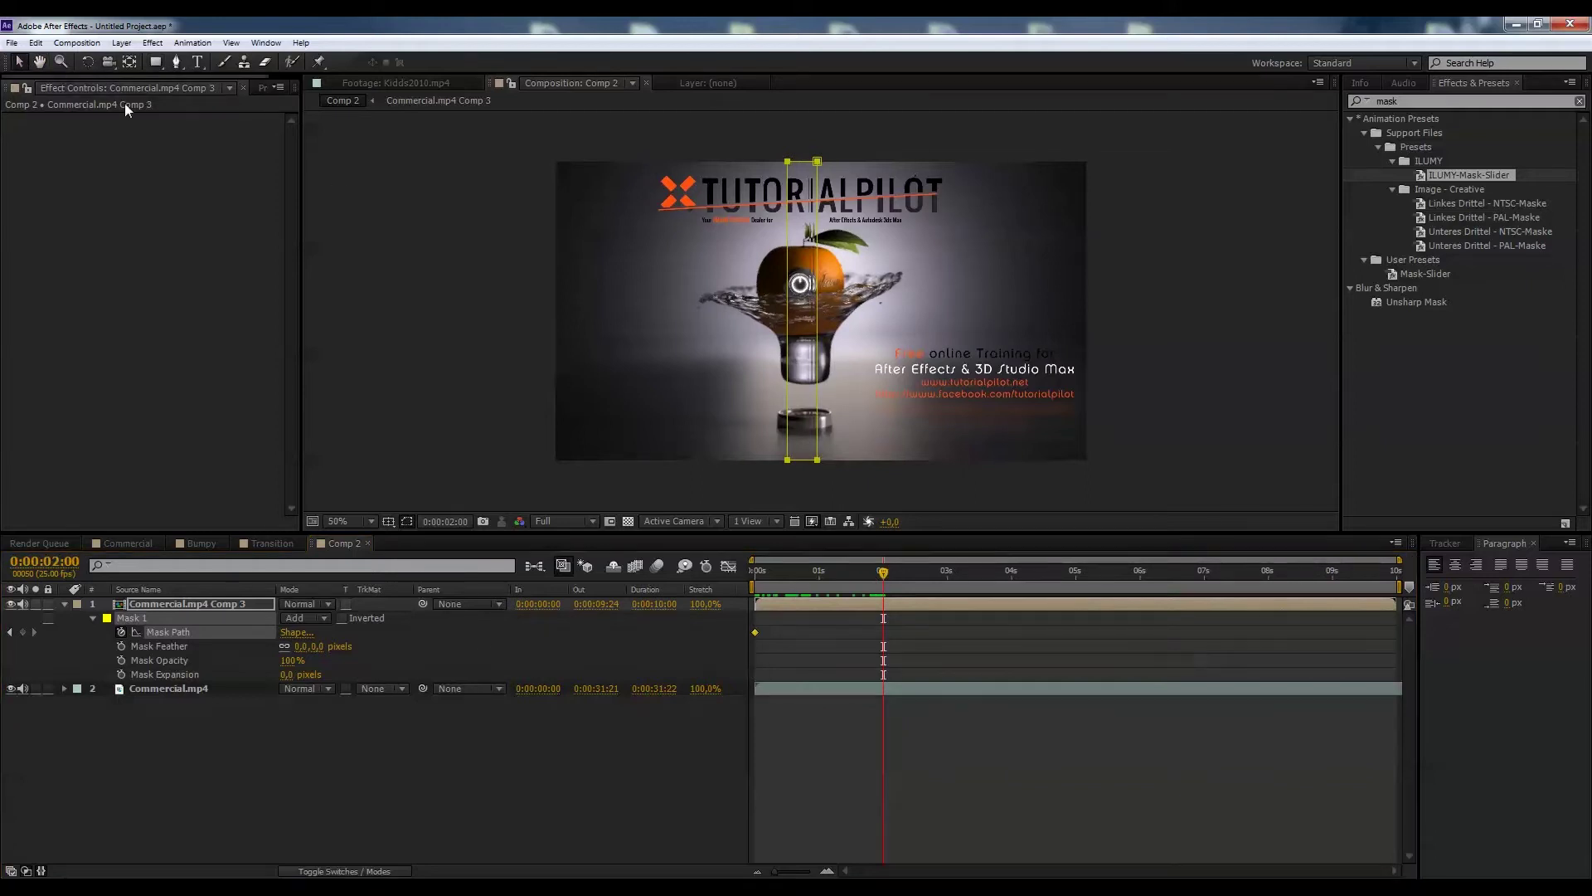
left_click_drag(820, 307, 835, 306)
key("ctrl+z")
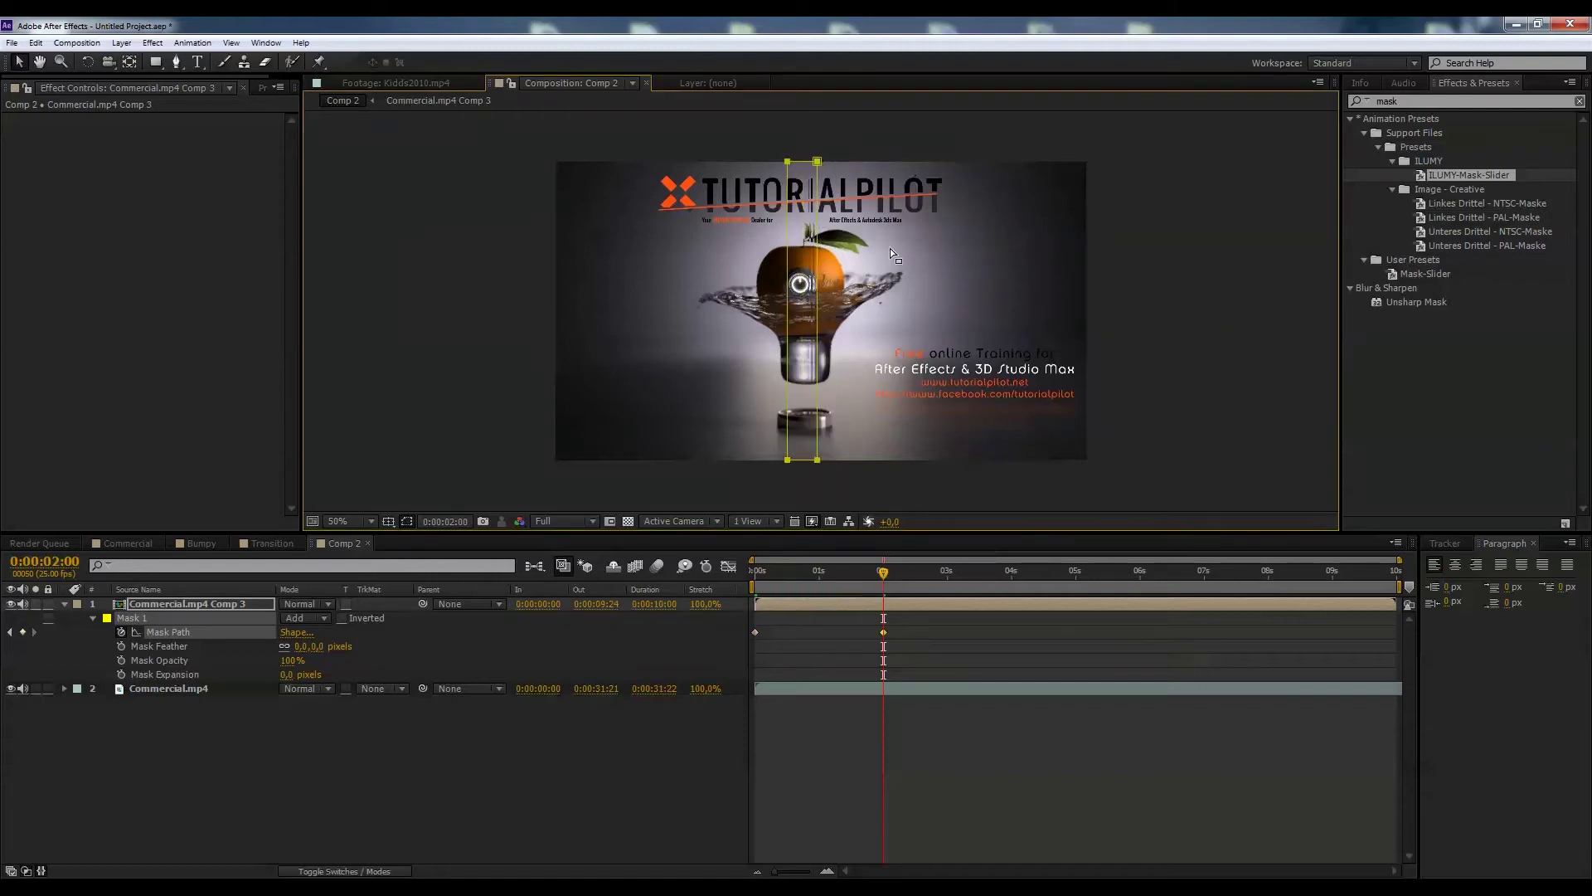
left_click(846, 251)
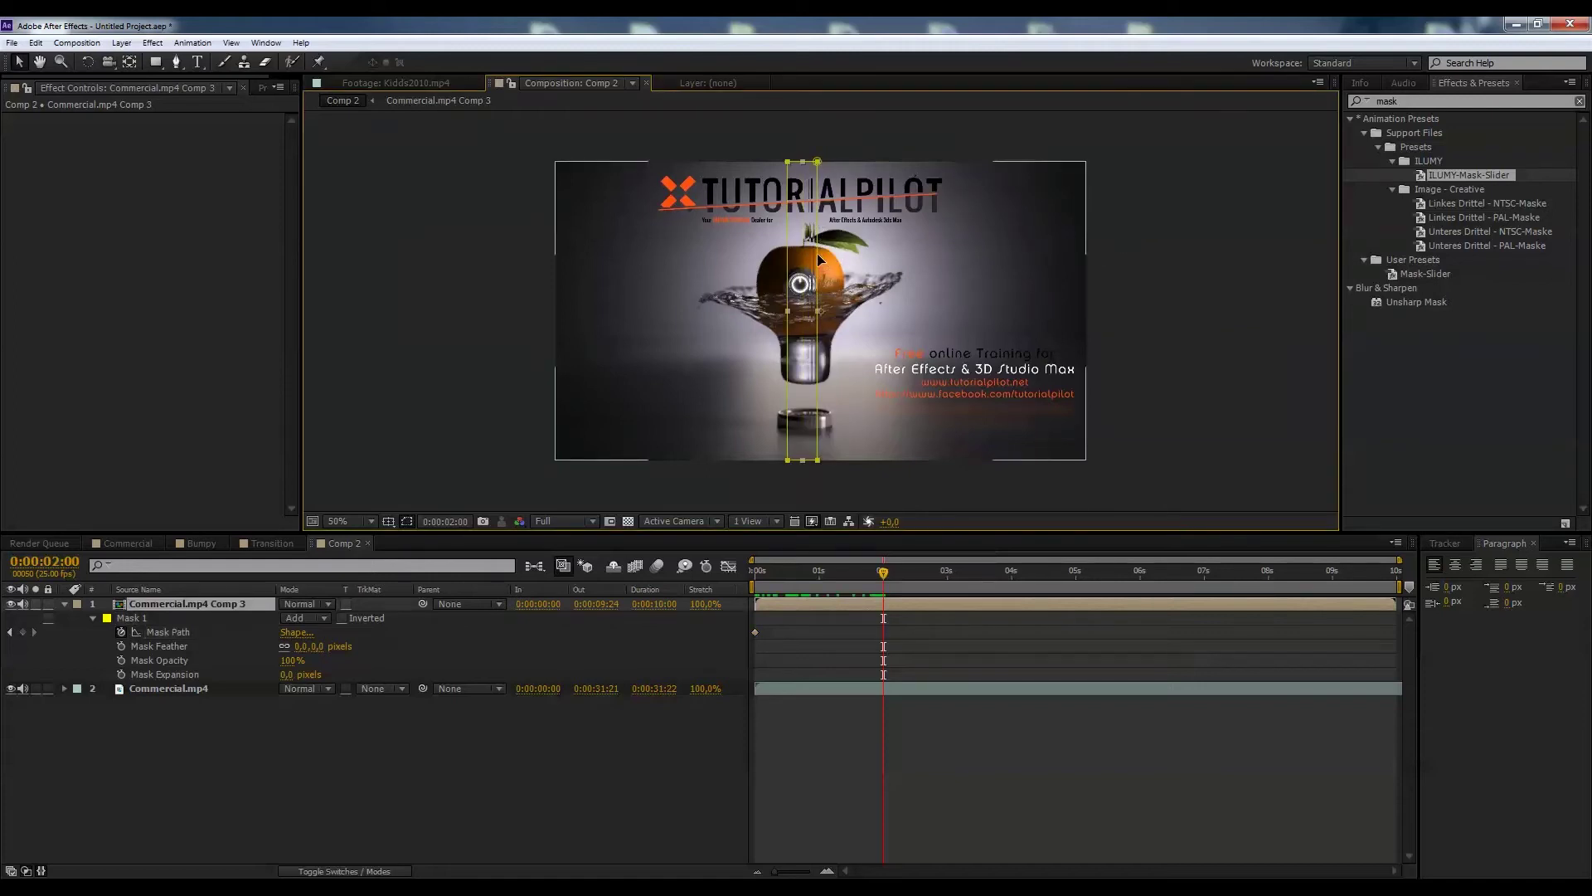
left_click_drag(818, 252, 1097, 262)
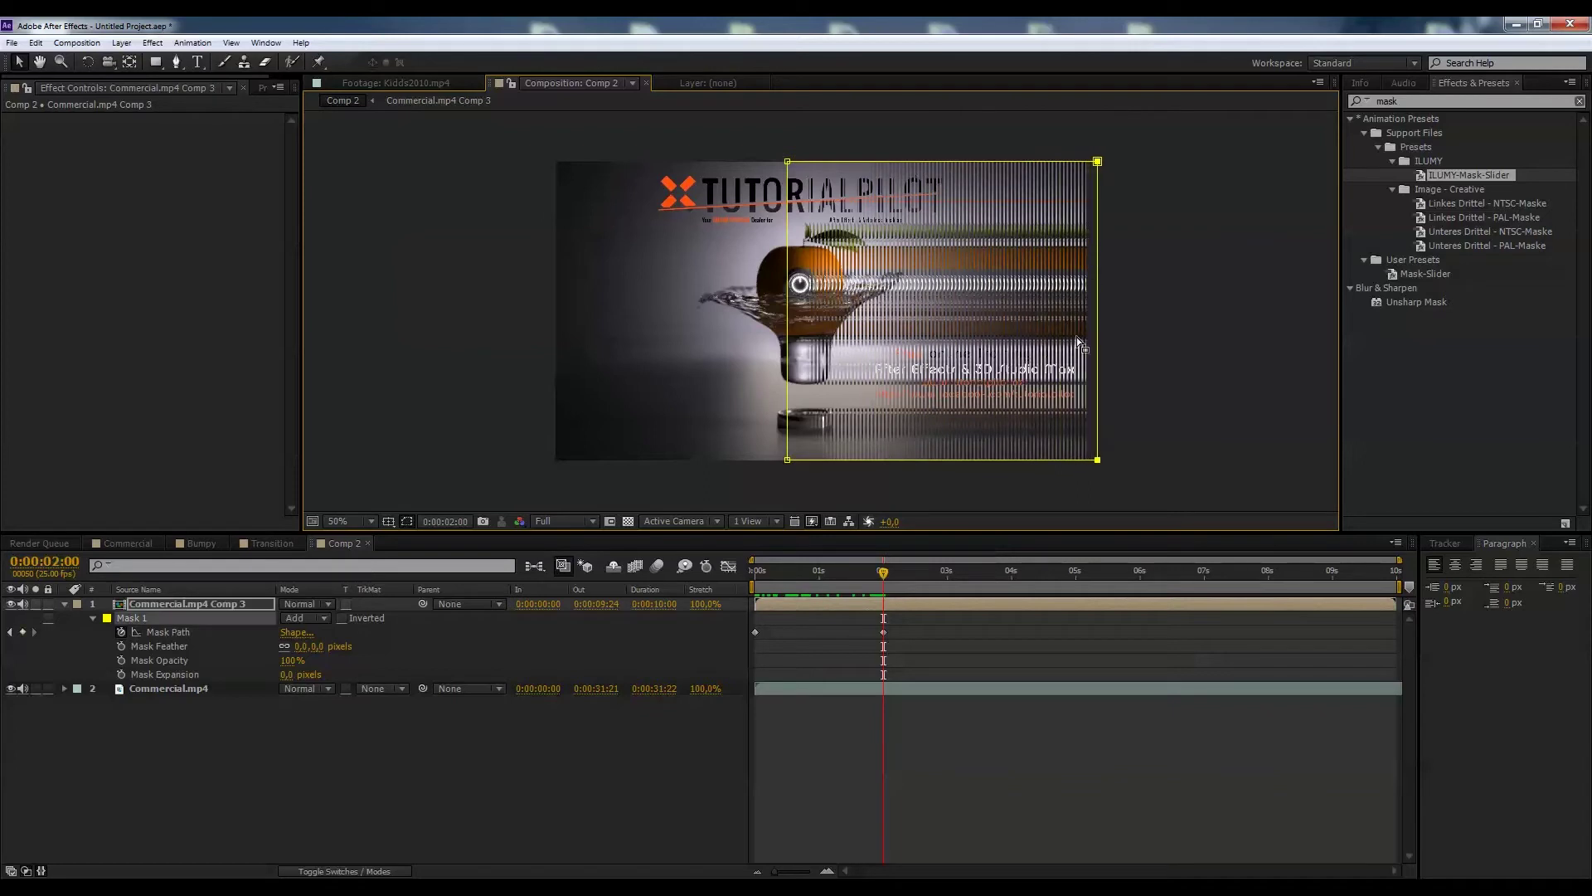
left_click_drag(864, 571, 755, 581)
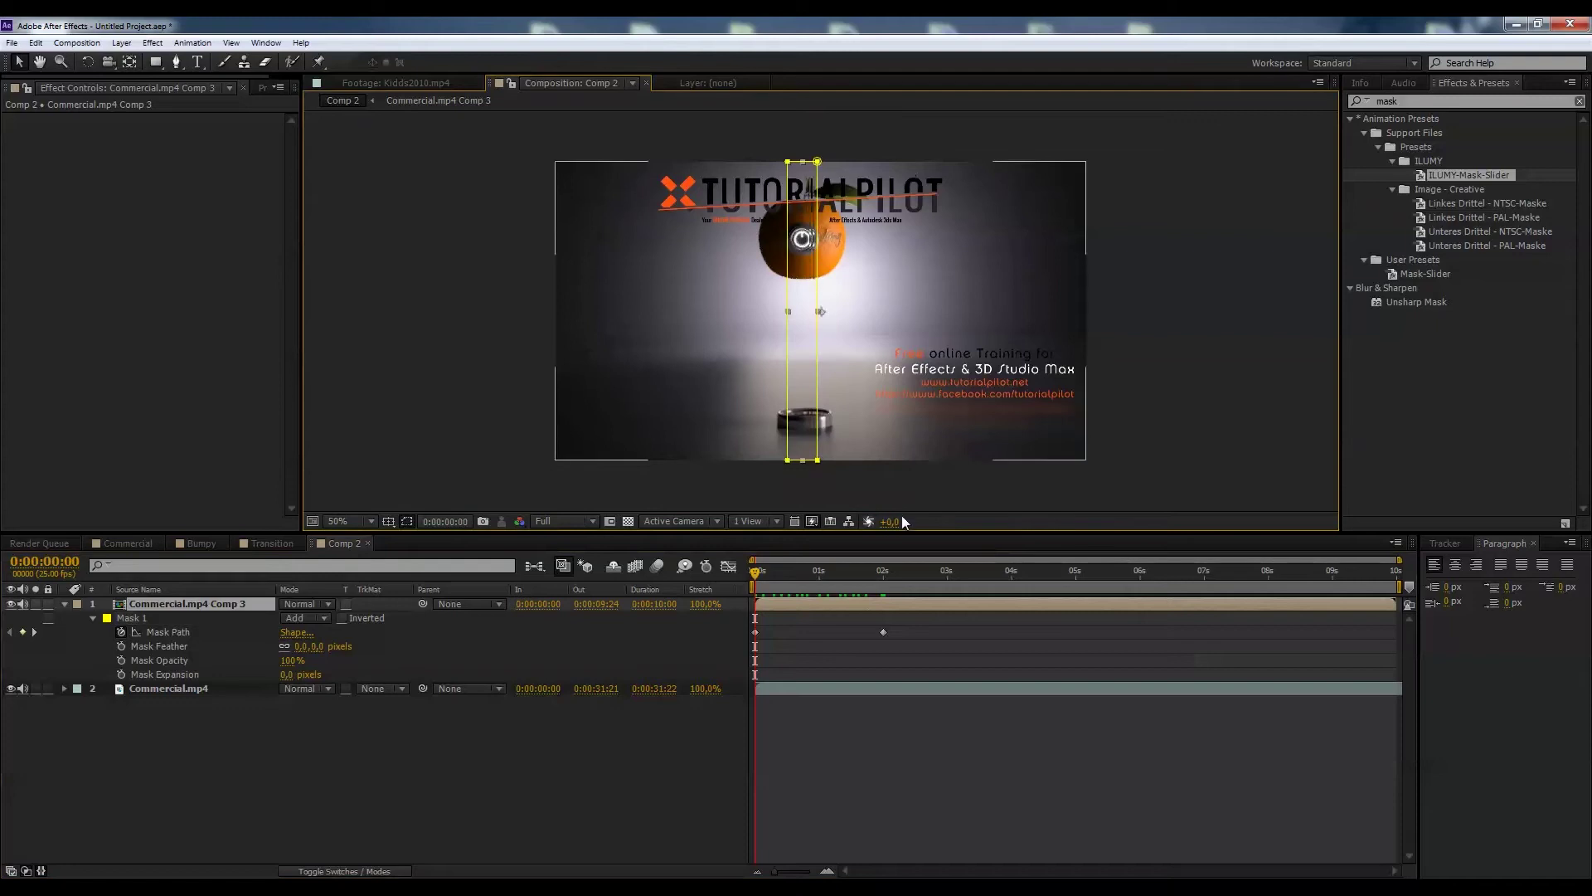
Step: Nudge the starting mask strip slightly left, preview the widening, and collapse the layer's mask properties
left_click(917, 488)
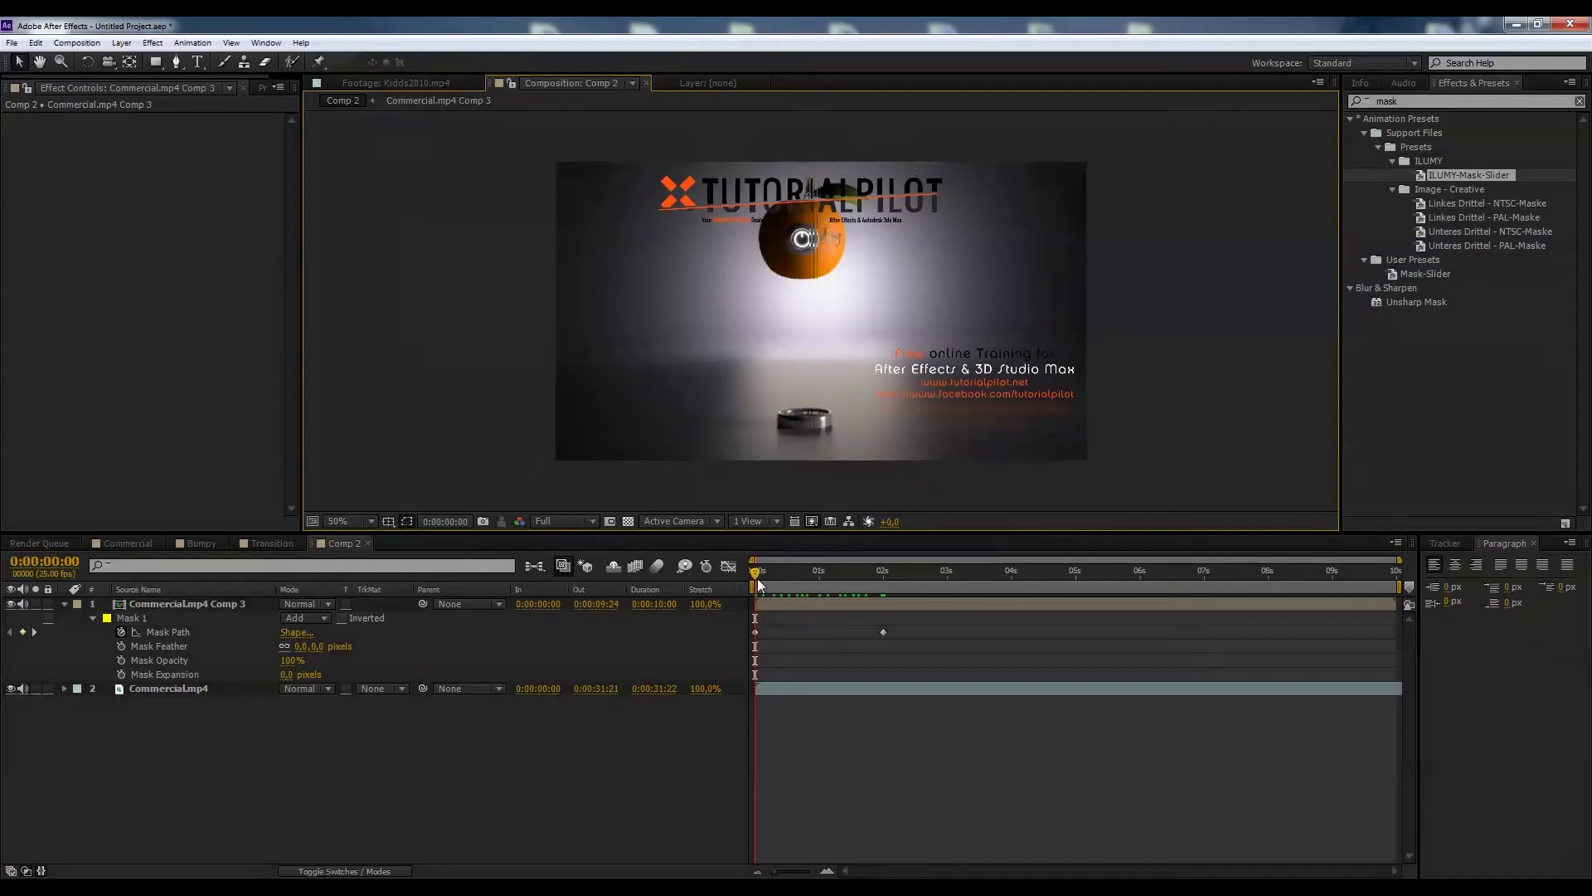
mouse_move(755, 572)
left_mouse_down()
mouse_move(898, 569)
mouse_move(730, 590)
mouse_move(1022, 576)
mouse_move(744, 587)
left_mouse_up()
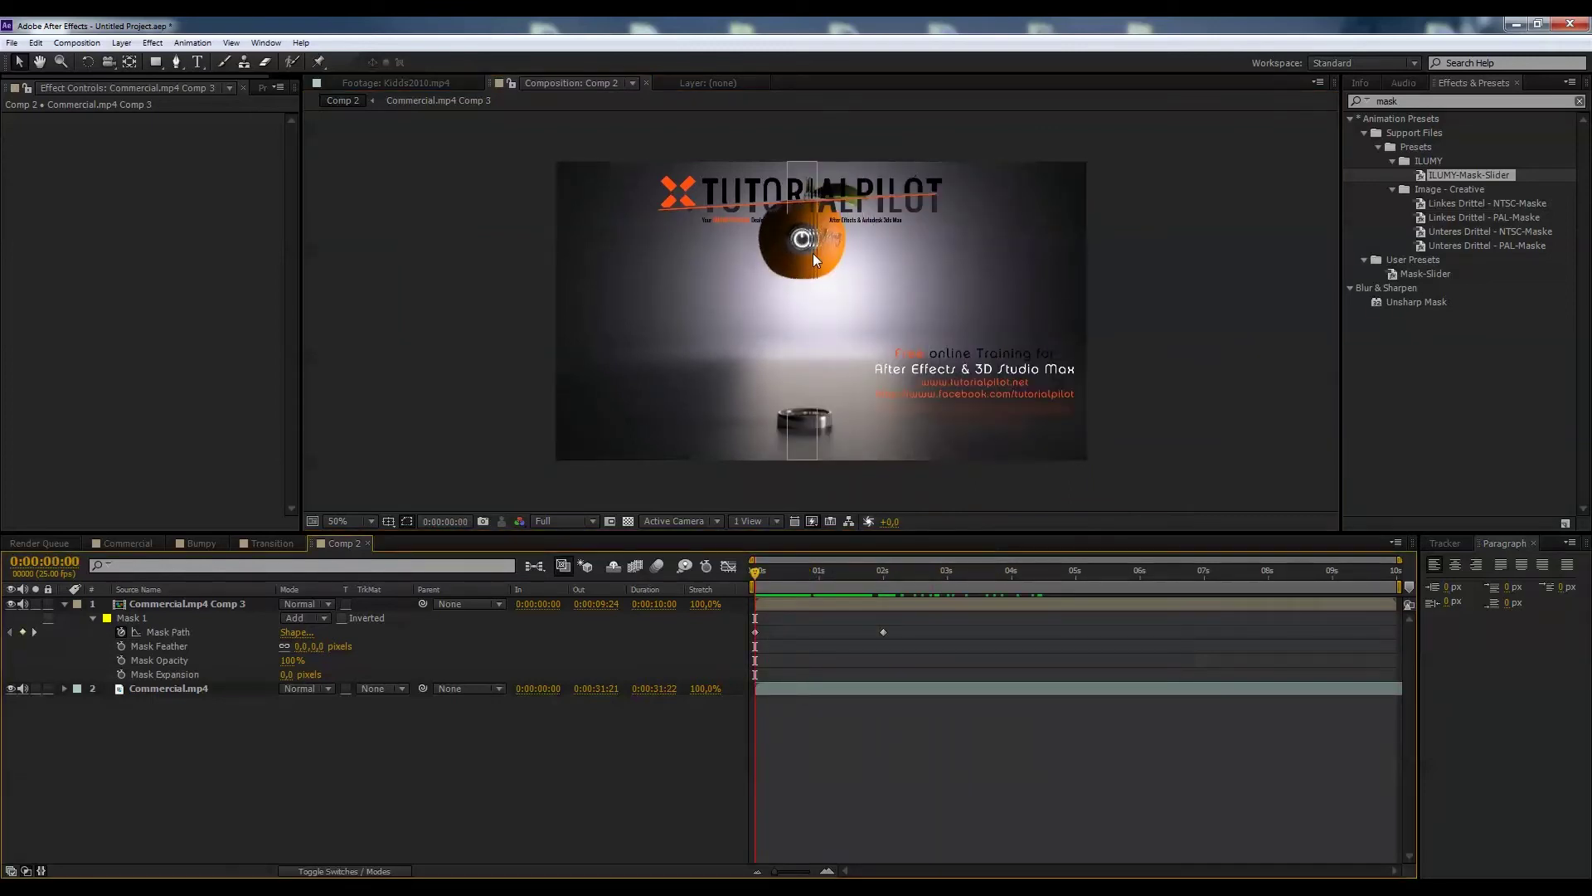
left_click(161, 634)
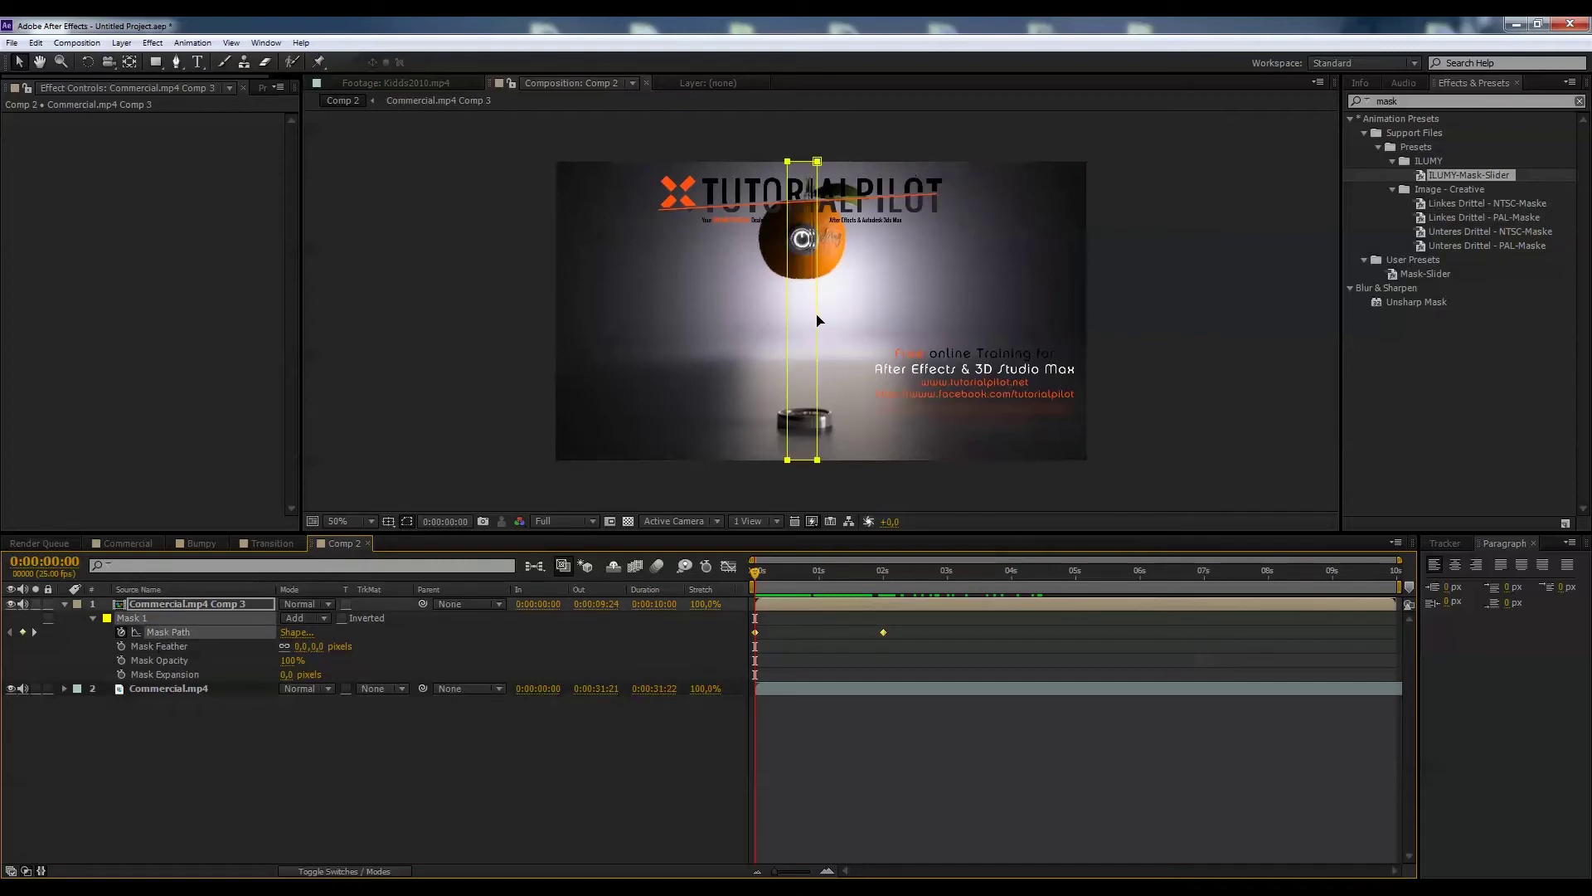
left_click_drag(817, 321, 808, 321)
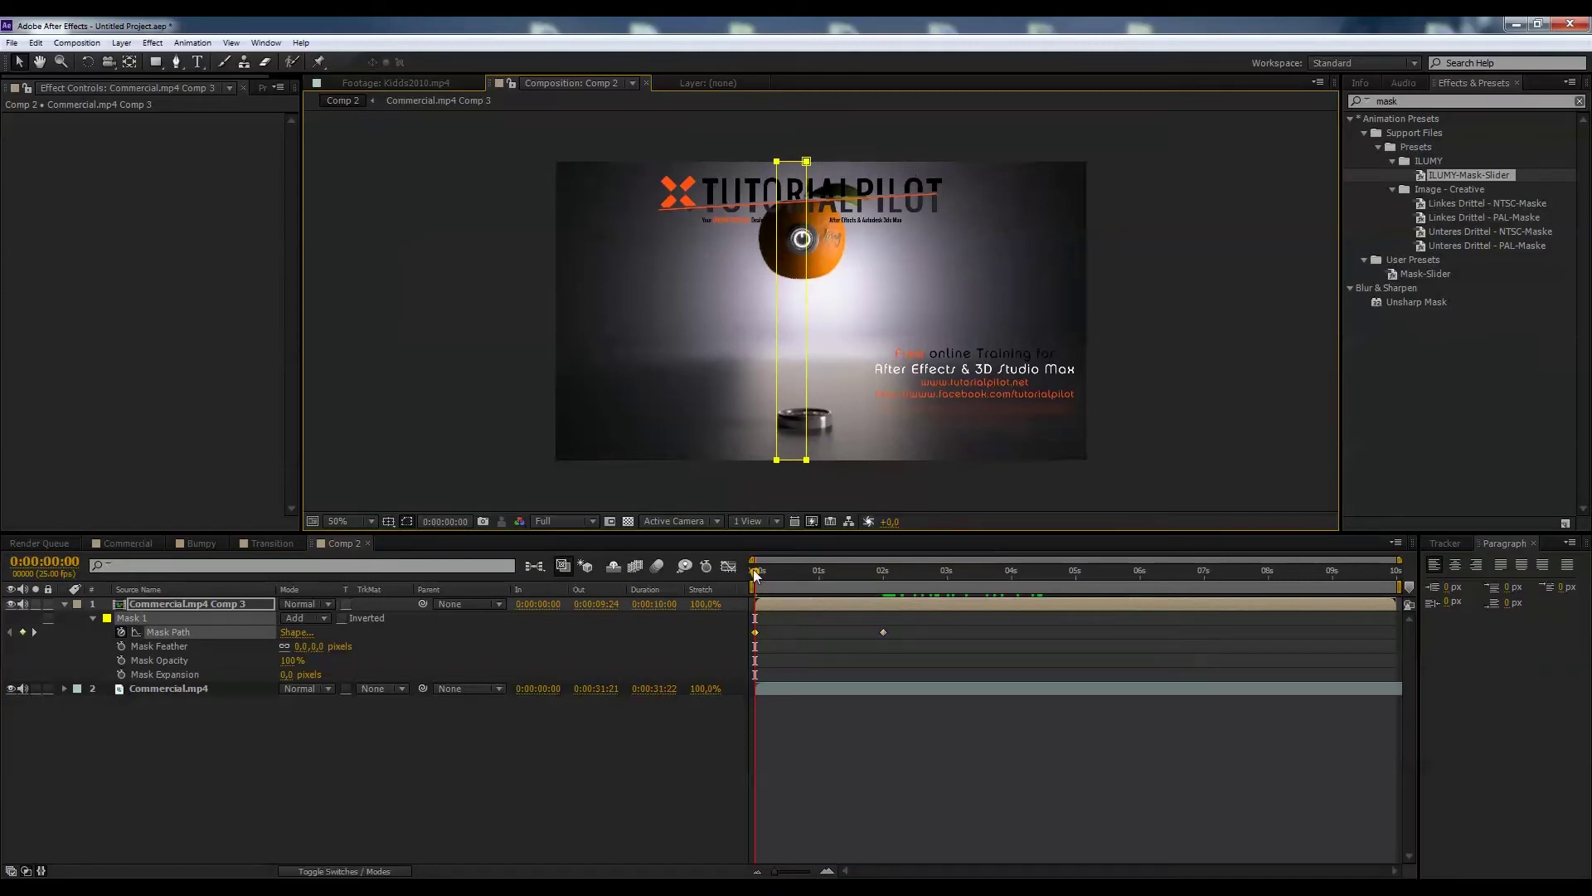
left_click(1166, 464)
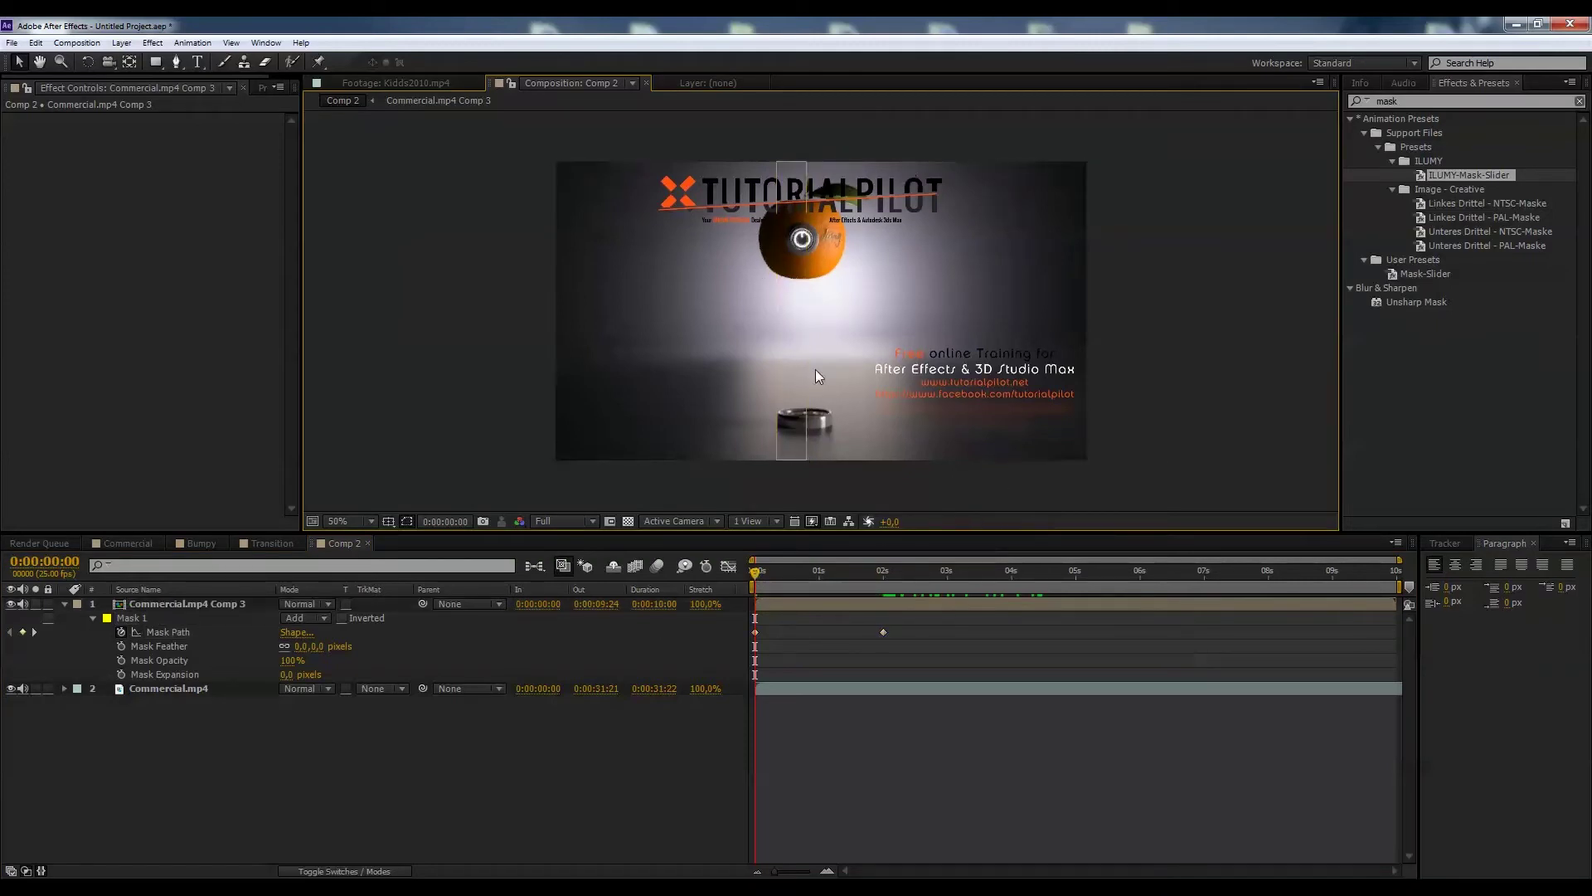
left_click_drag(751, 576, 694, 574)
left_click_drag(755, 568, 695, 570)
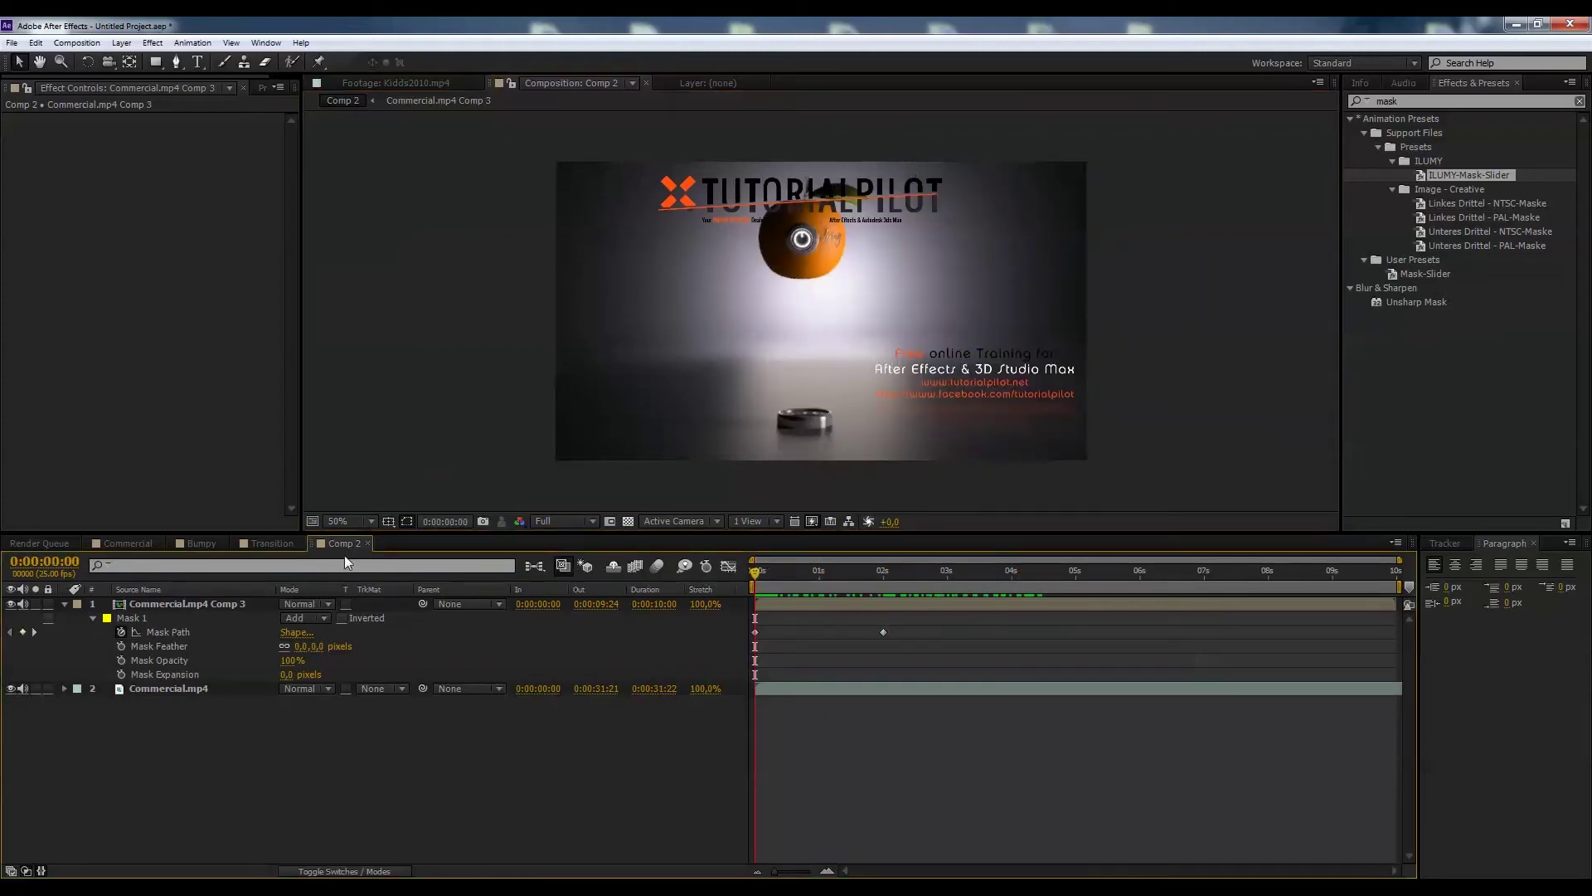
left_click(64, 603)
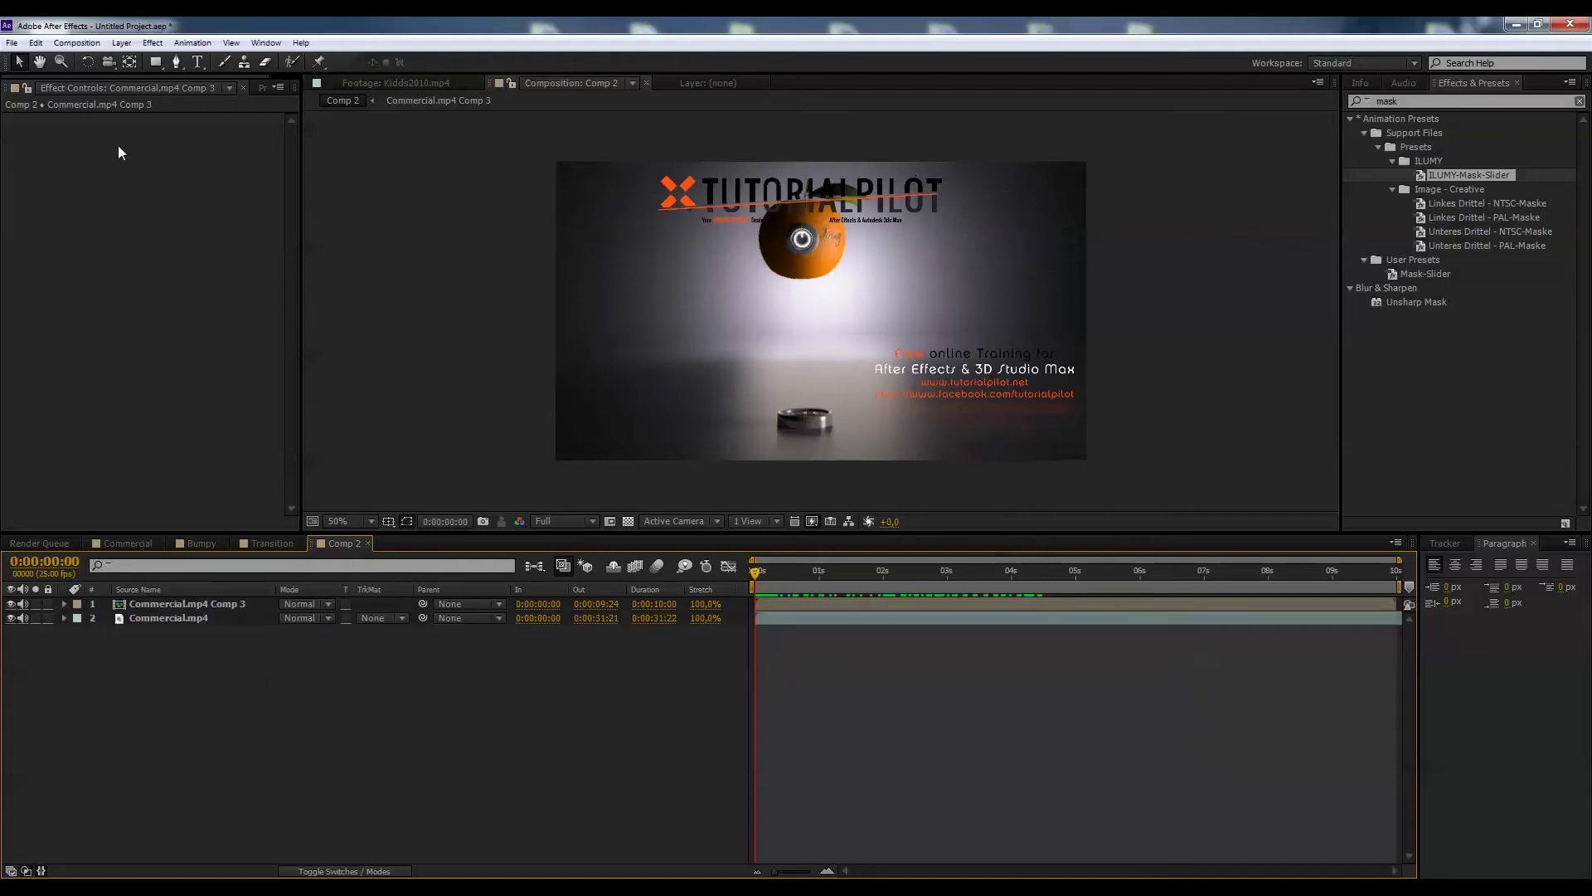
Step: Add Afterefcts-Beam.mp4 as Comp 2's top layer and apply the ILUMY-Mask-Slider preset to it
left_click(257, 88)
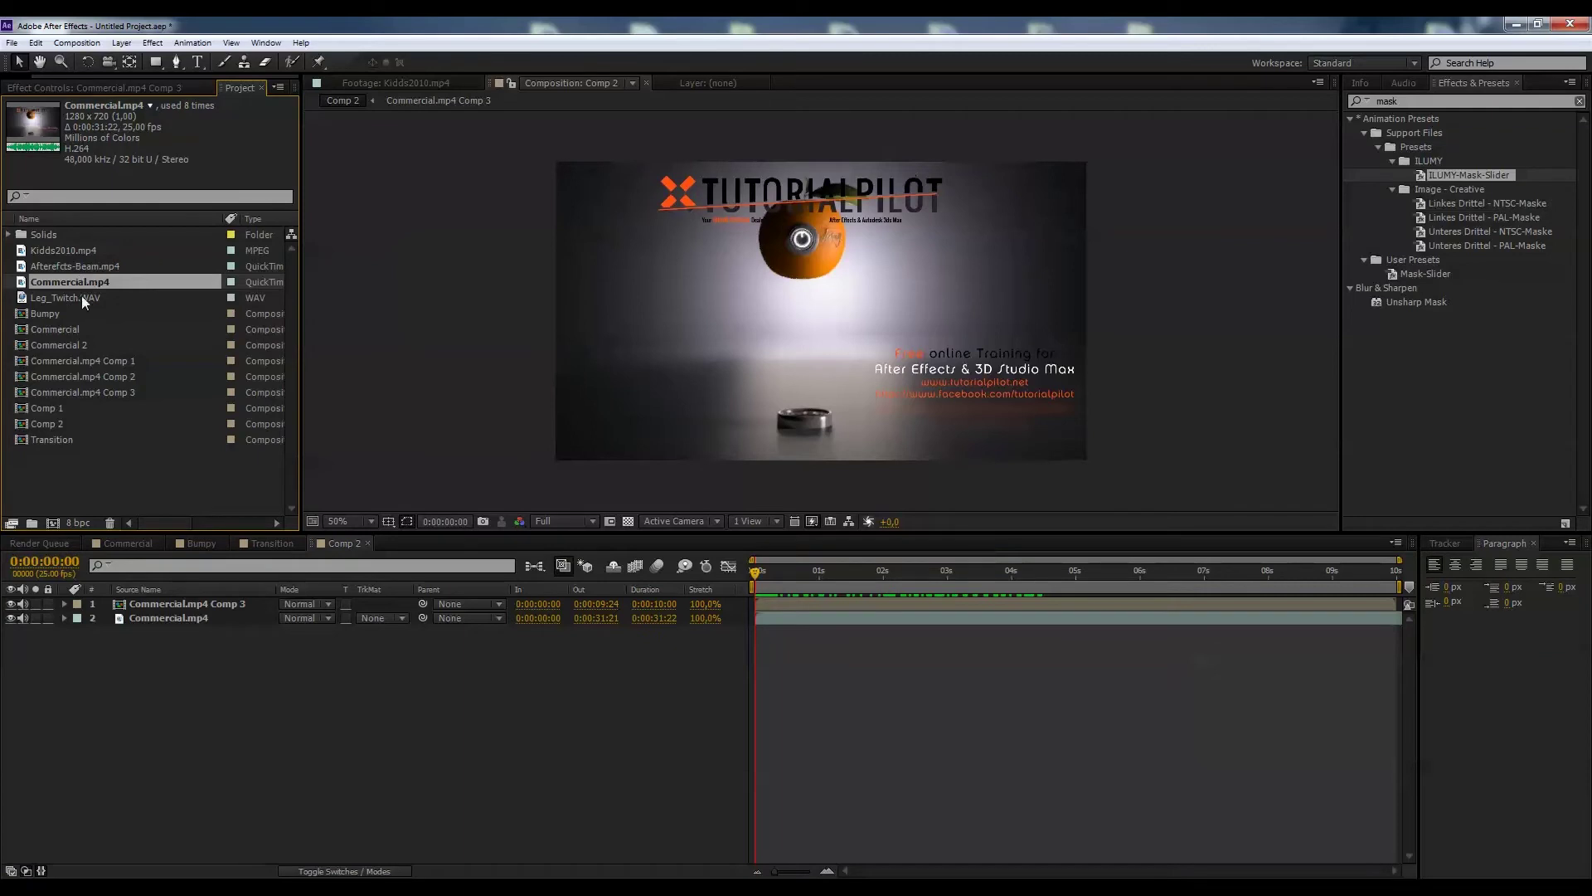
left_click(71, 266)
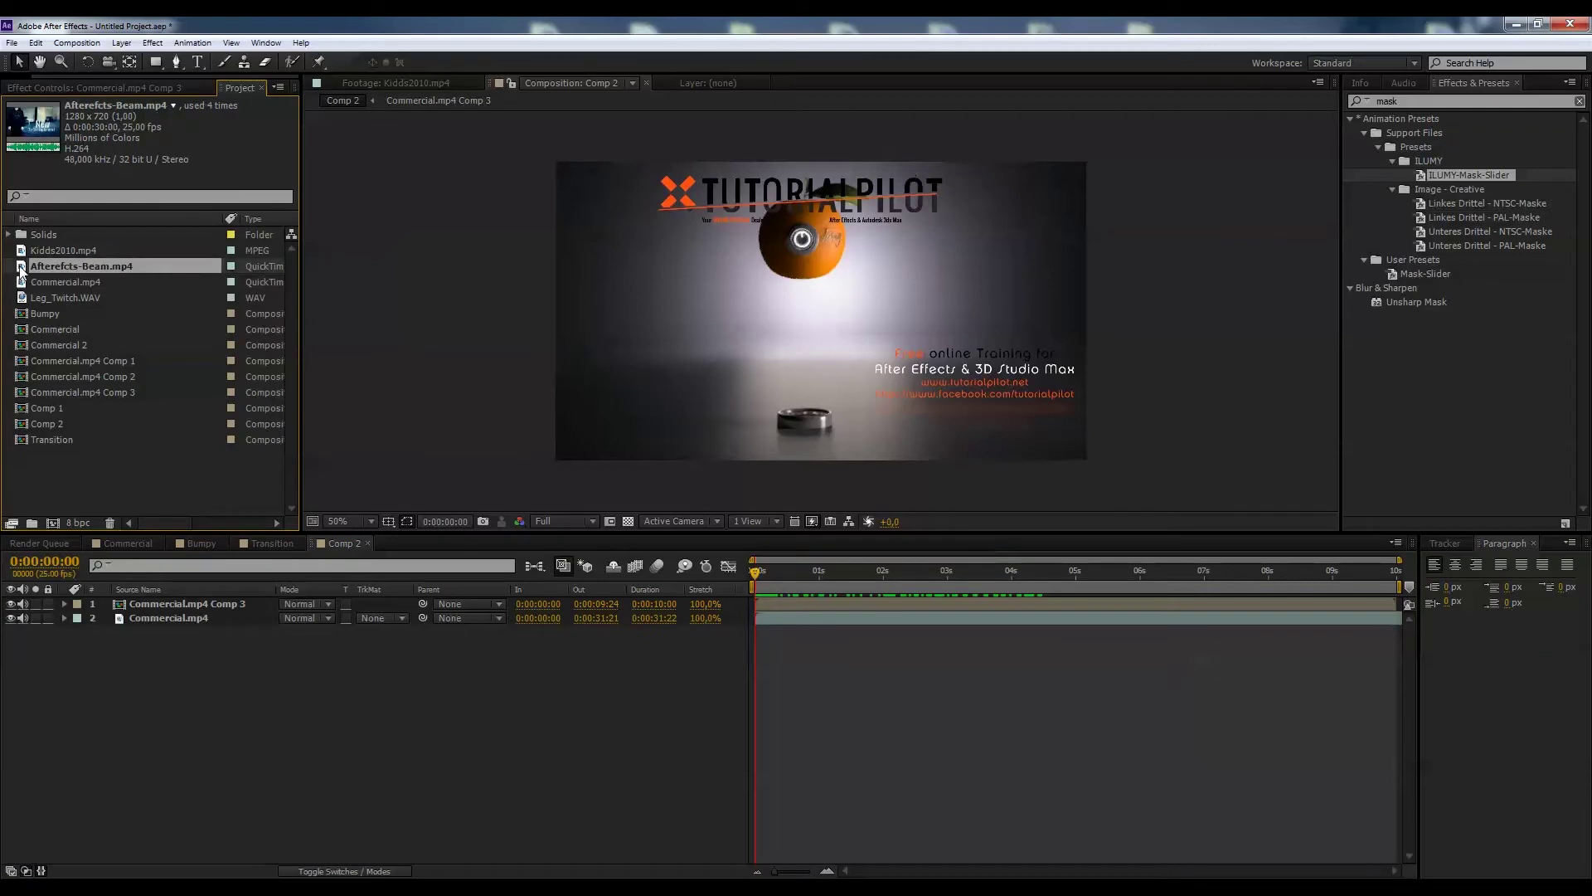
left_click_drag(20, 270, 100, 603)
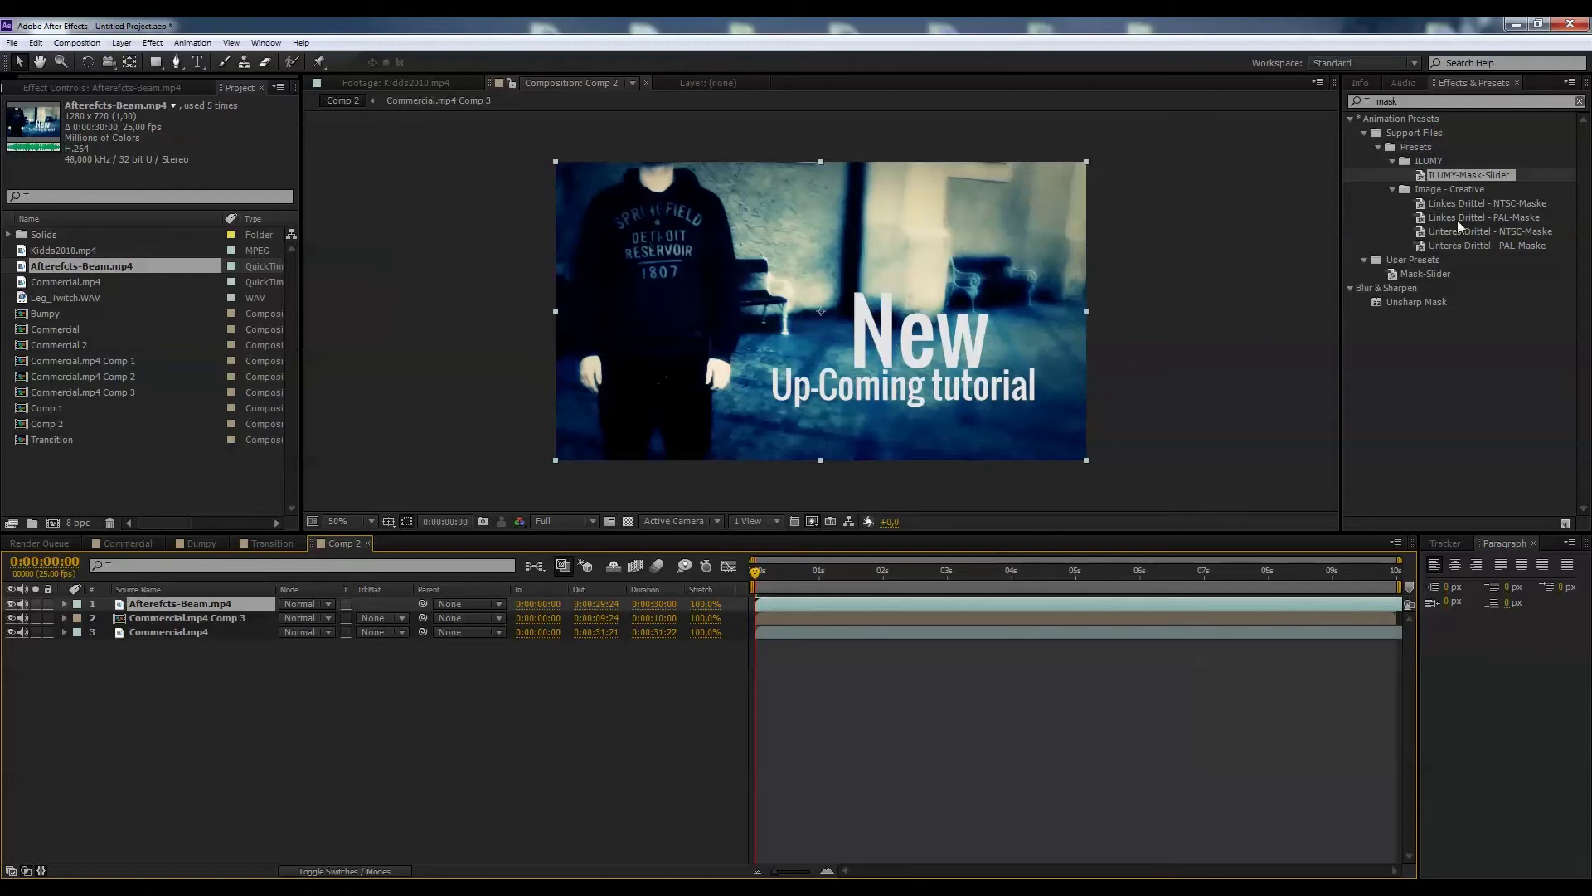
double_click(1430, 176)
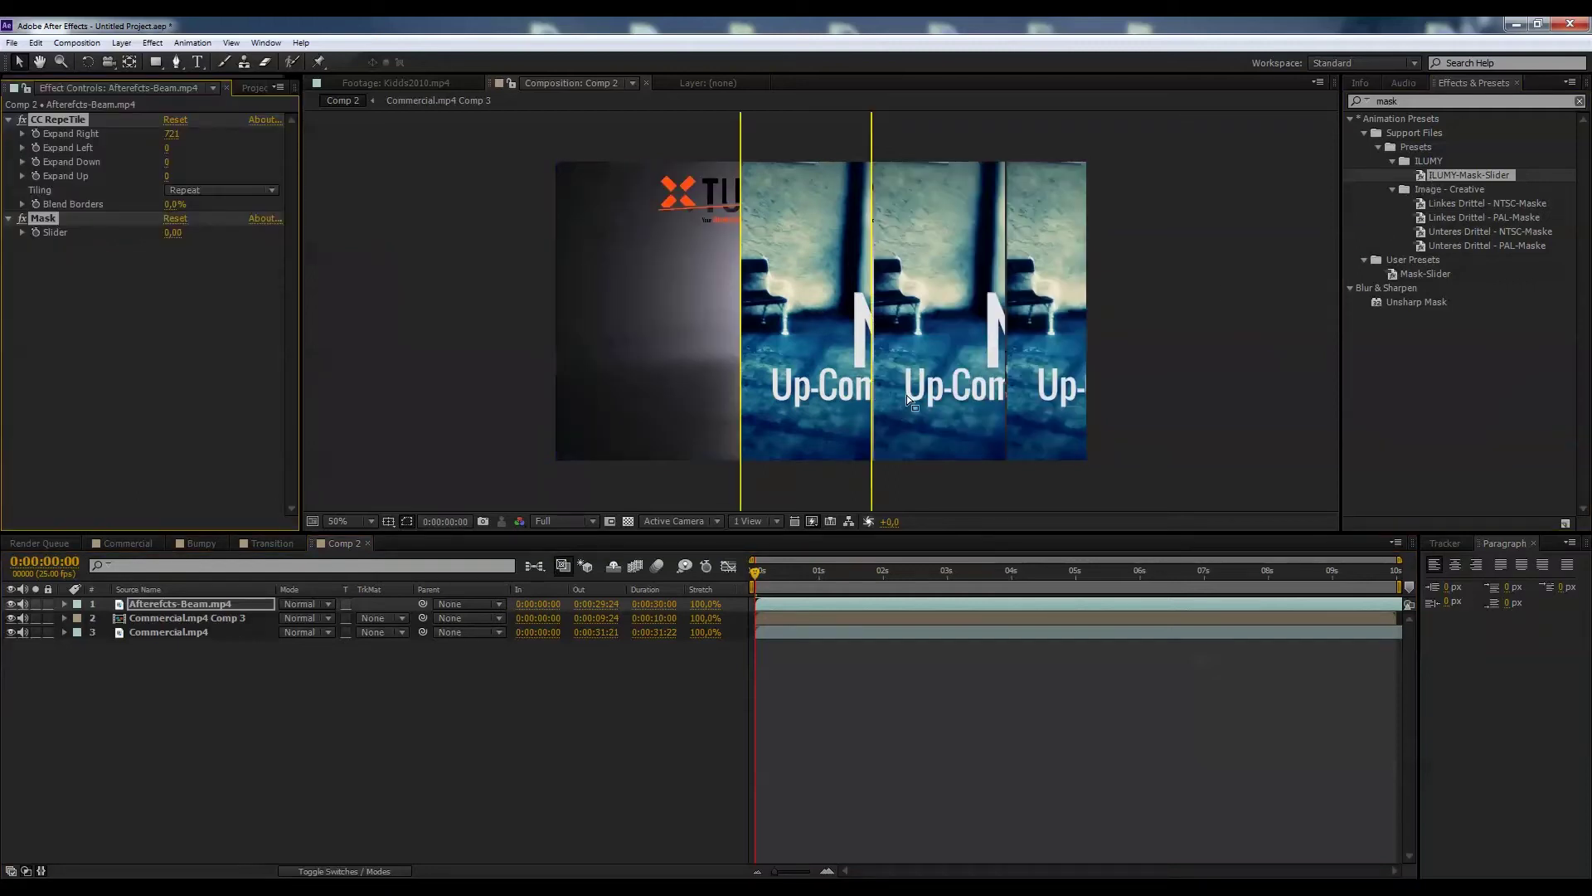
Step: Shift the tiled Afterefcts-Beam layer left and lower its Mask Slider to -89
left_click_drag(875, 326, 681, 334)
left_click(684, 405)
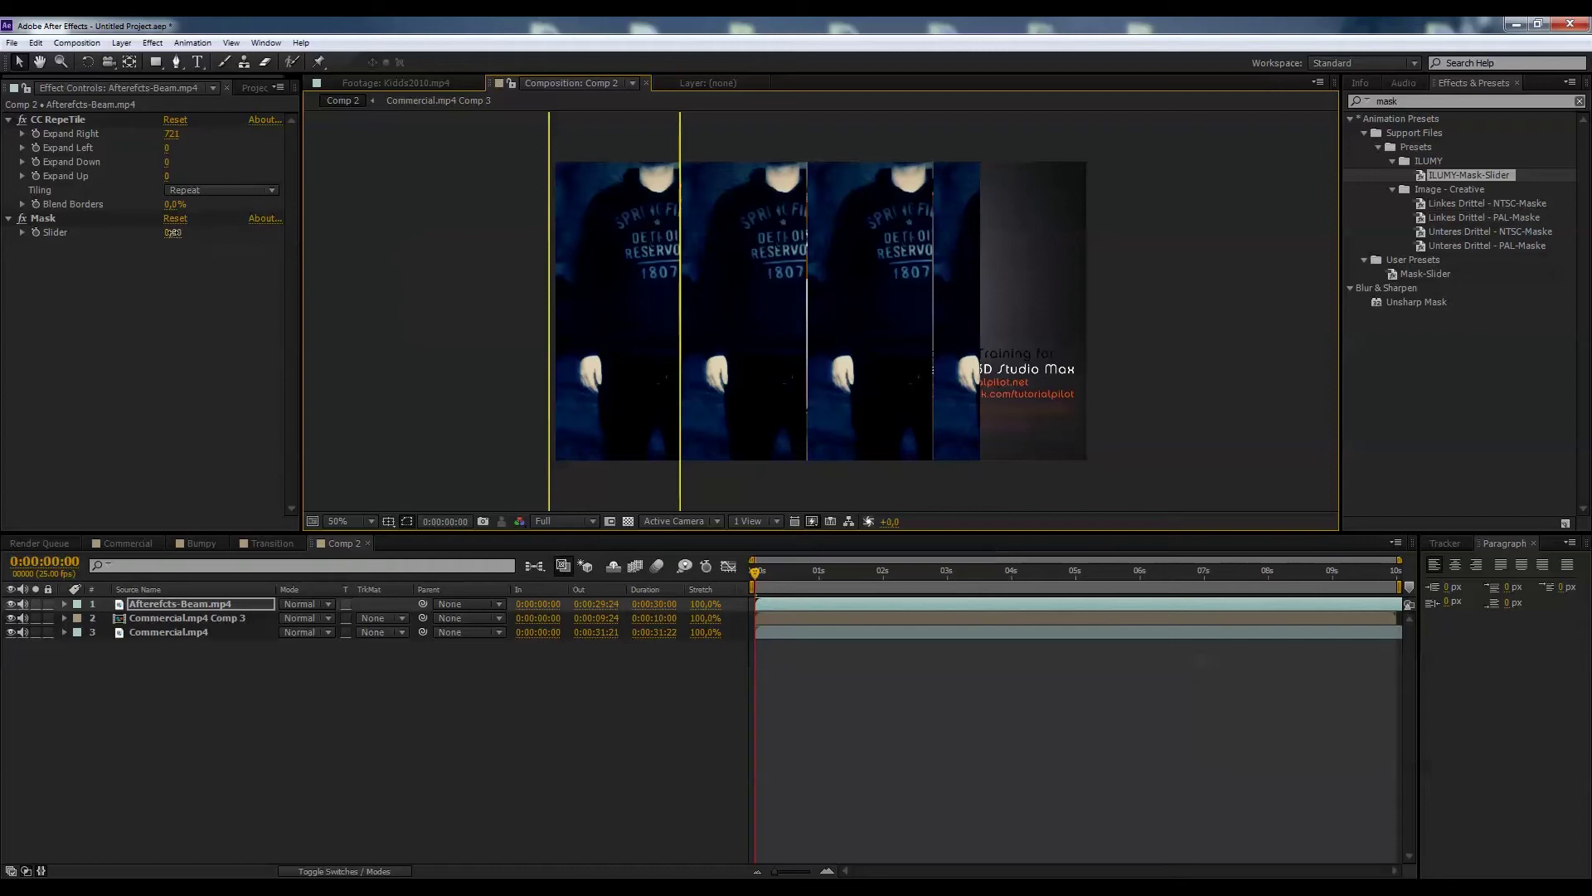
left_click_drag(171, 233, 63, 247)
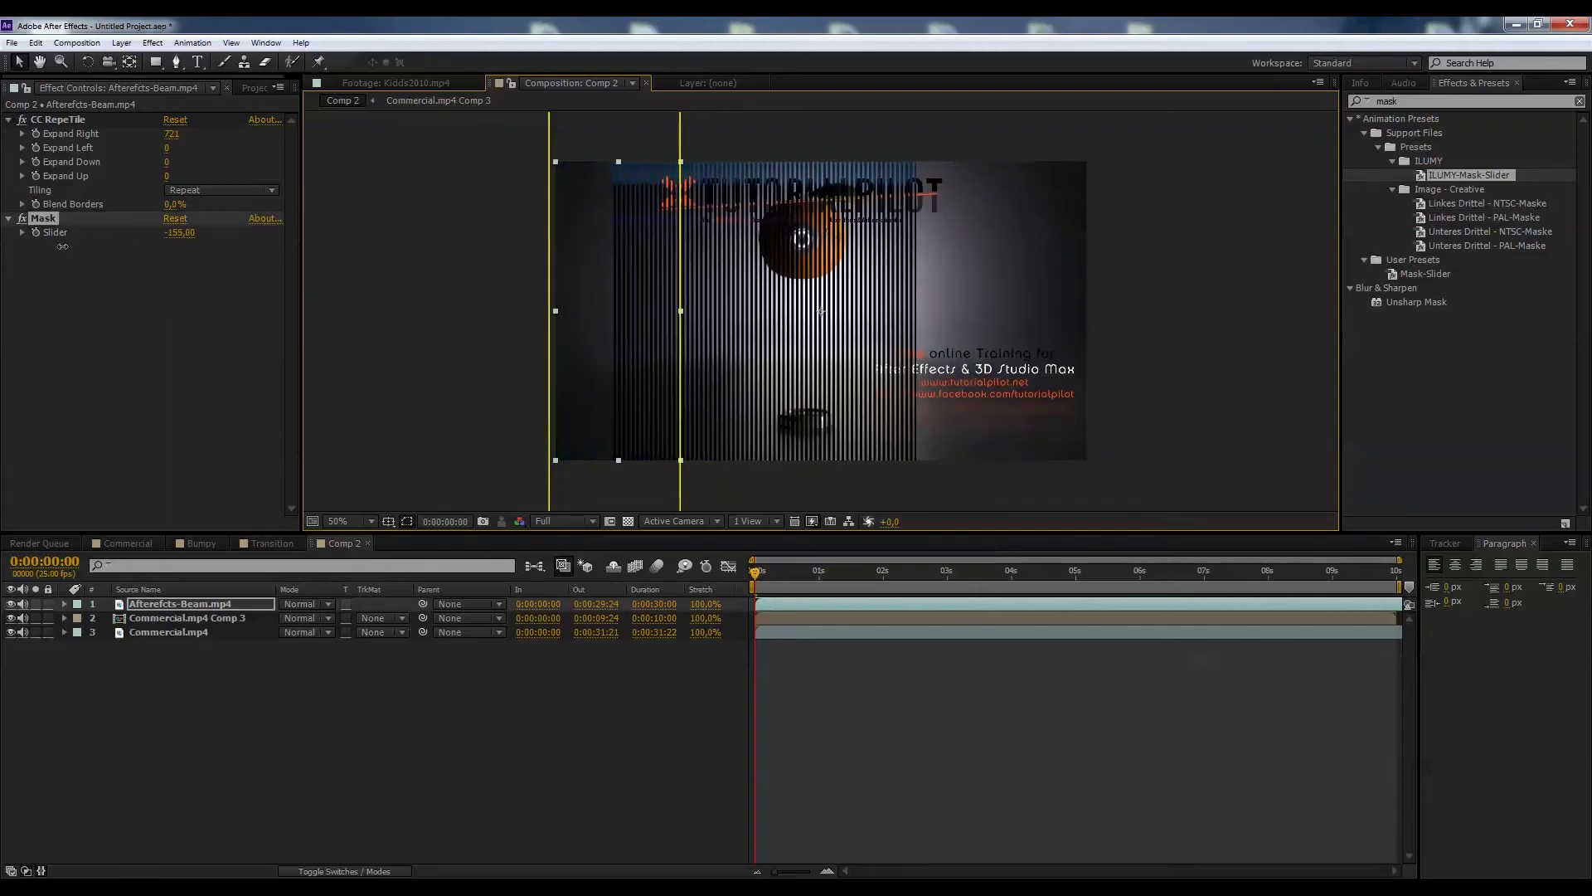
left_click(674, 265)
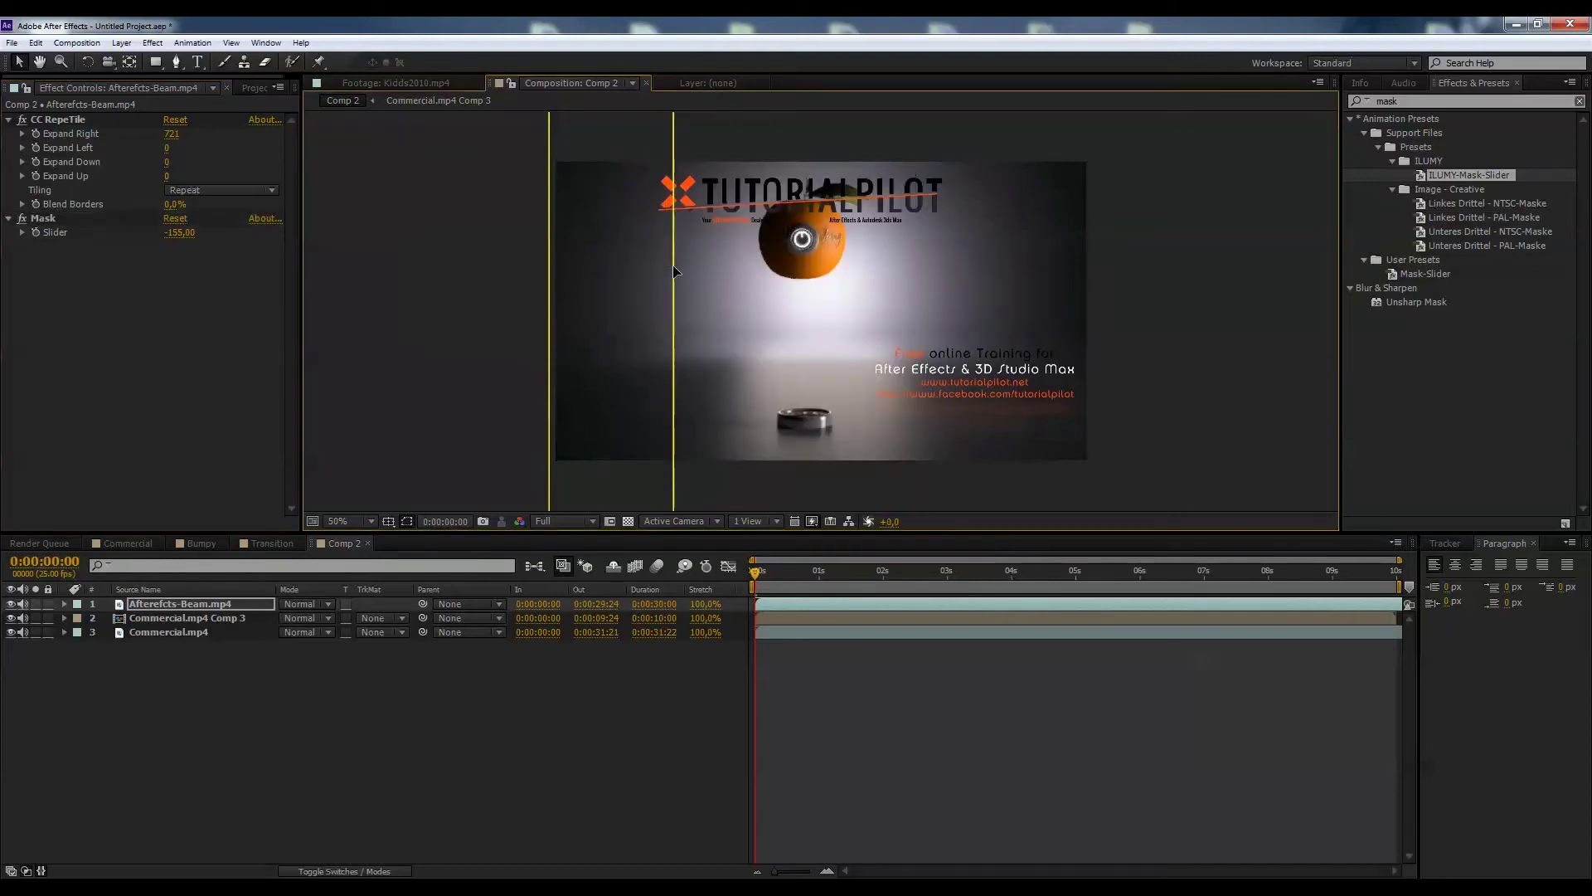
left_click(673, 265)
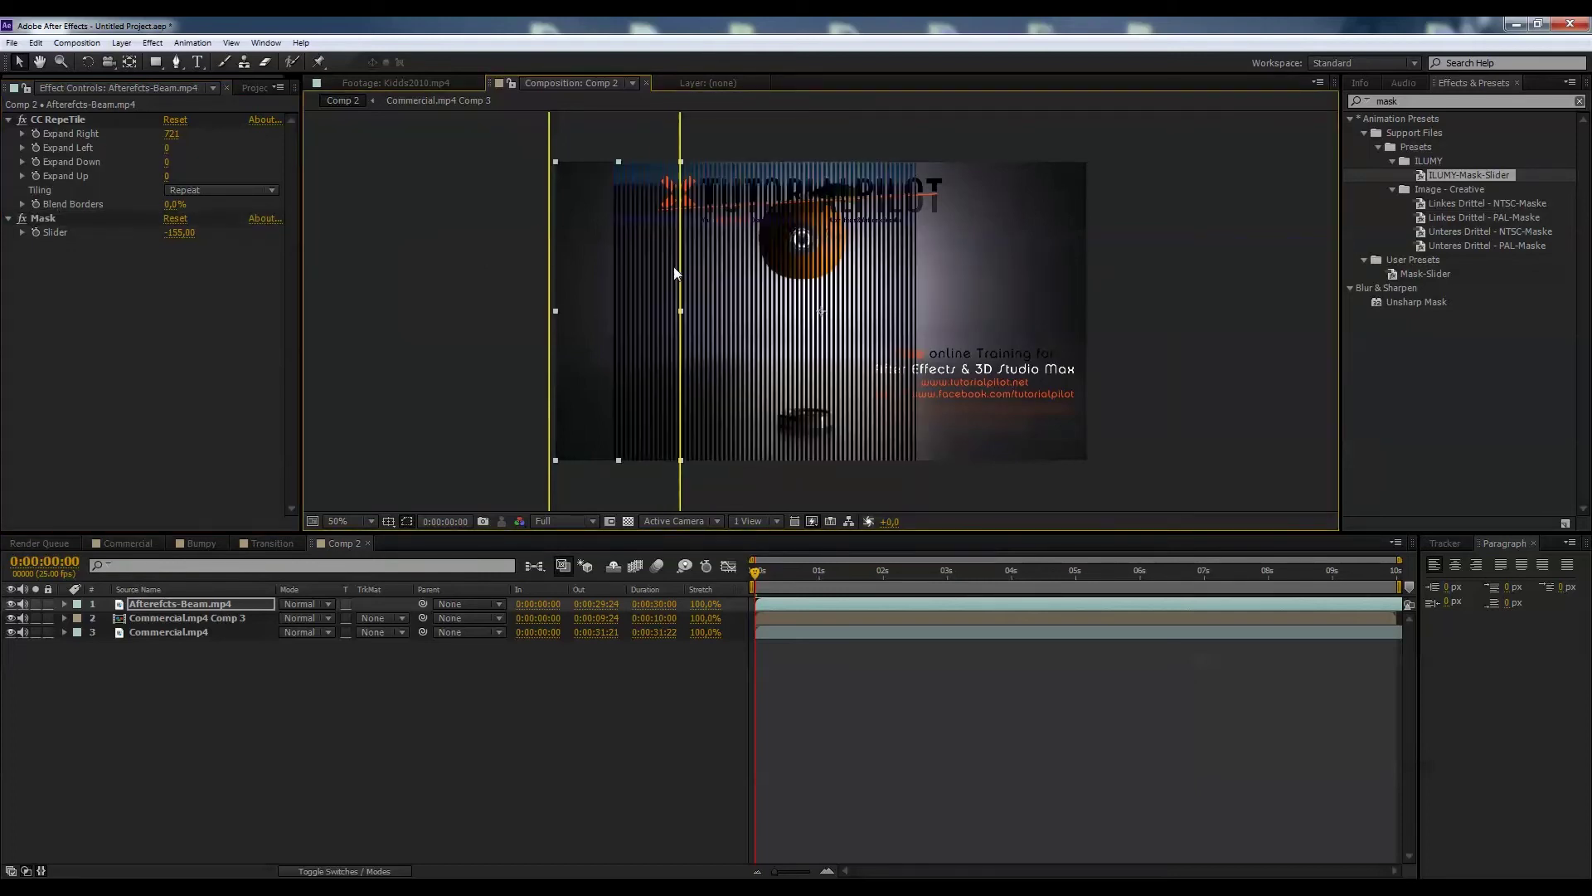
Step: Move the layer's Slidy mask further left and set the Mask Slider to -155
left_click(181, 603)
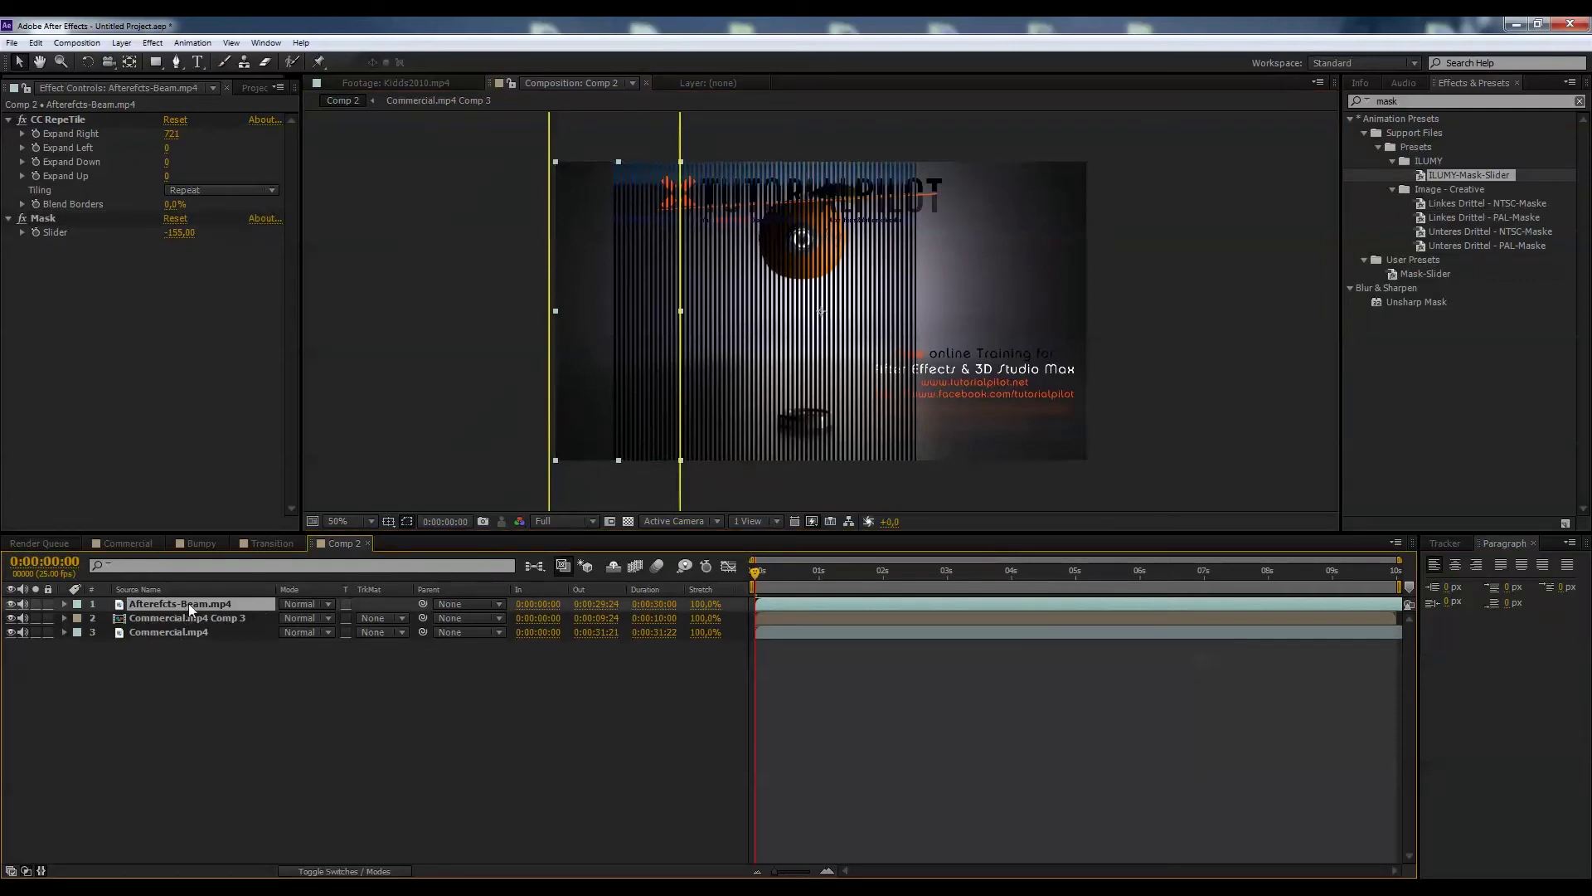
key("m")
key("m")
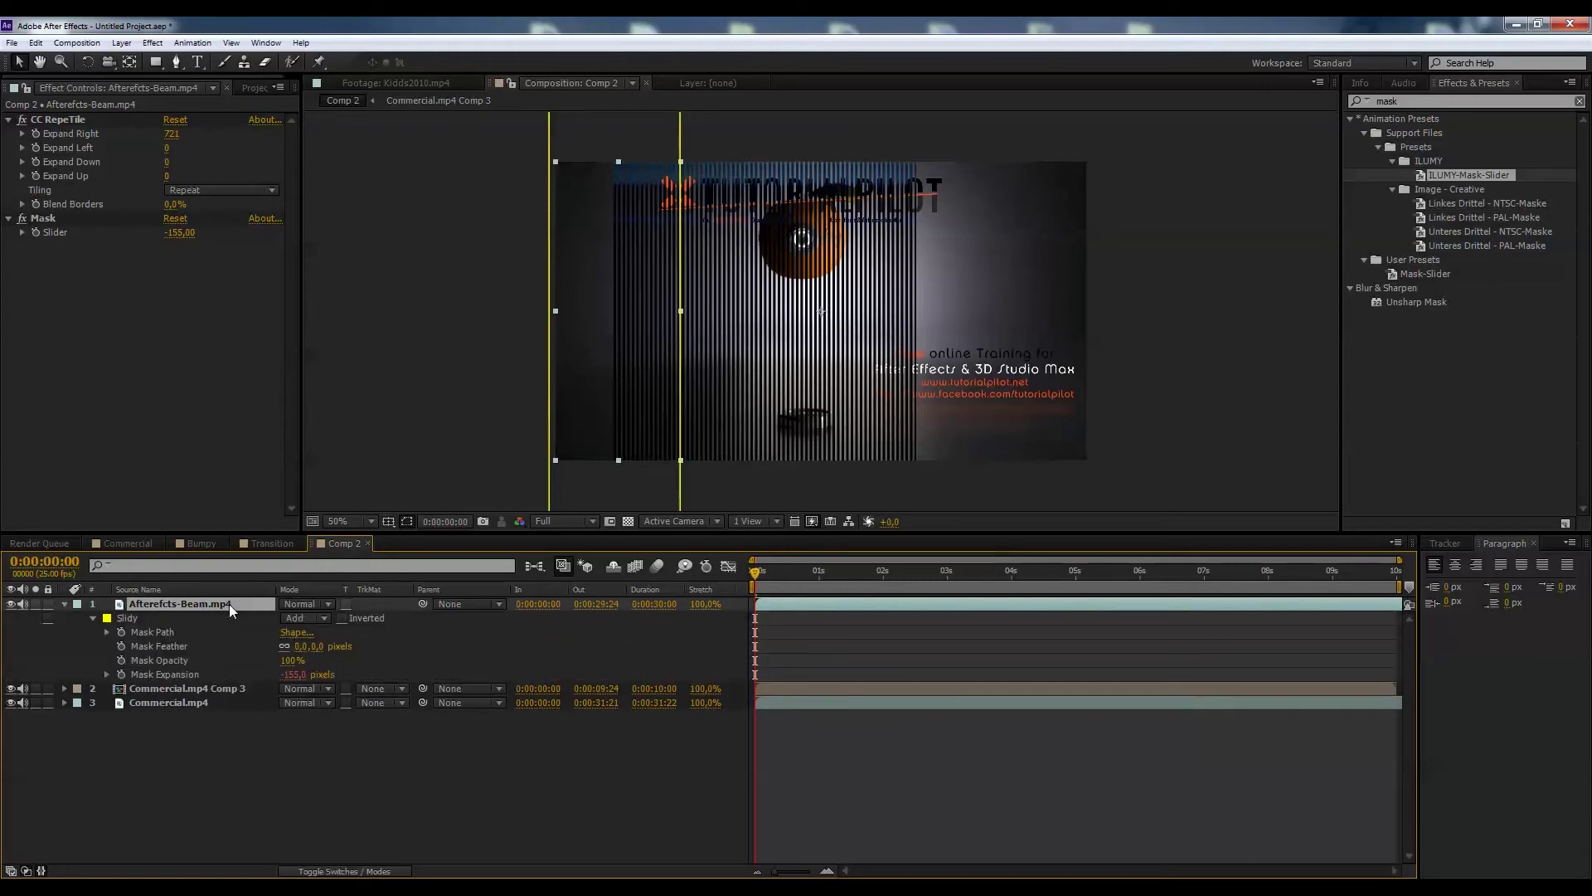
left_click(128, 619)
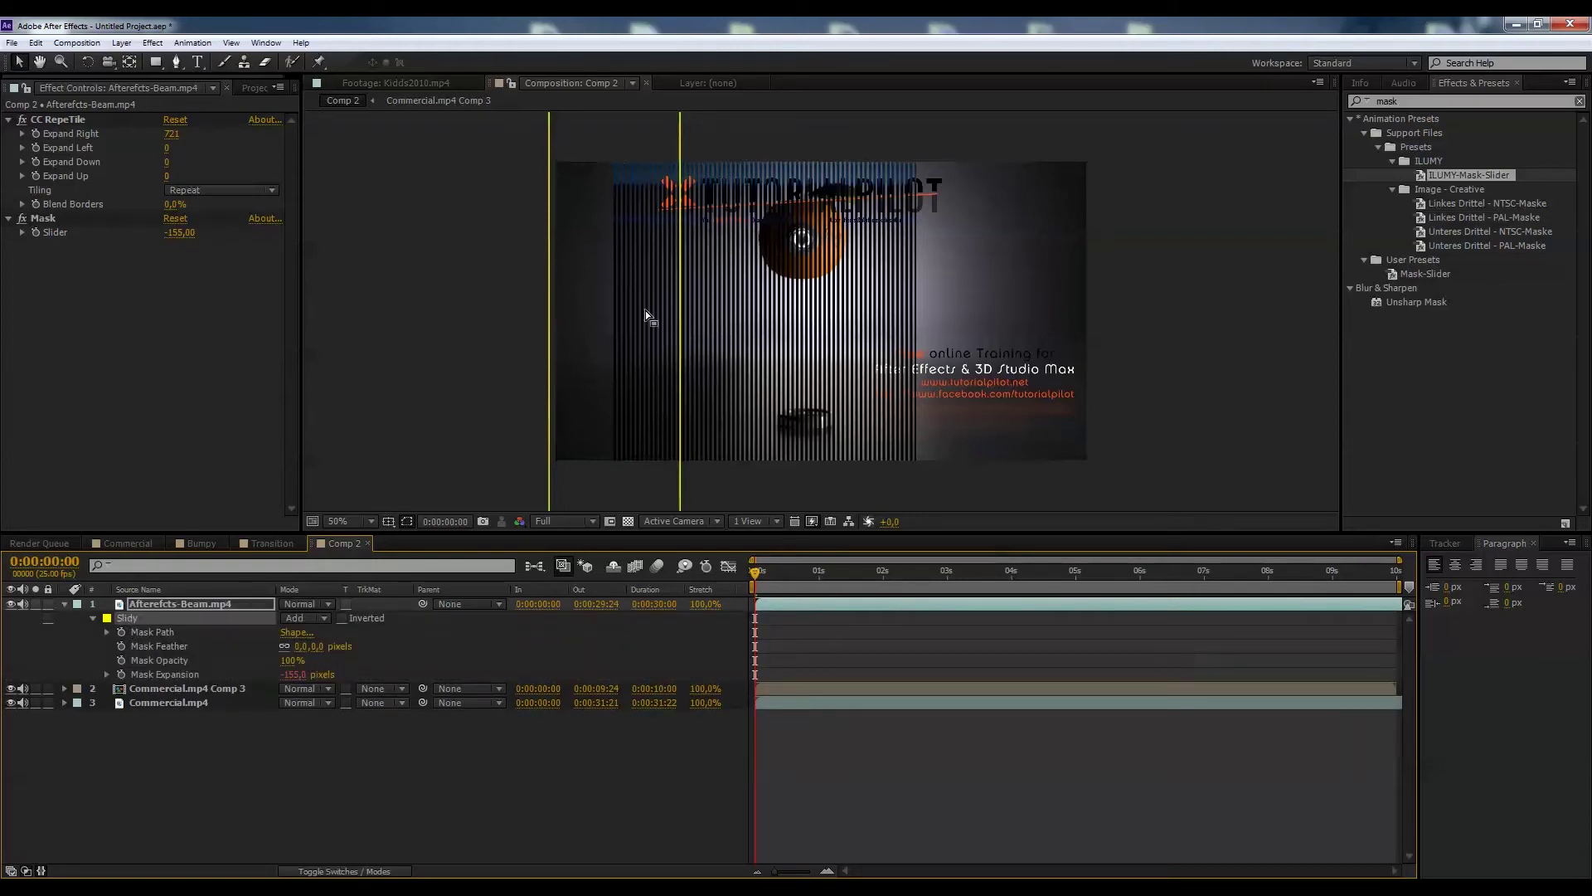
left_click_drag(680, 291, 622, 296)
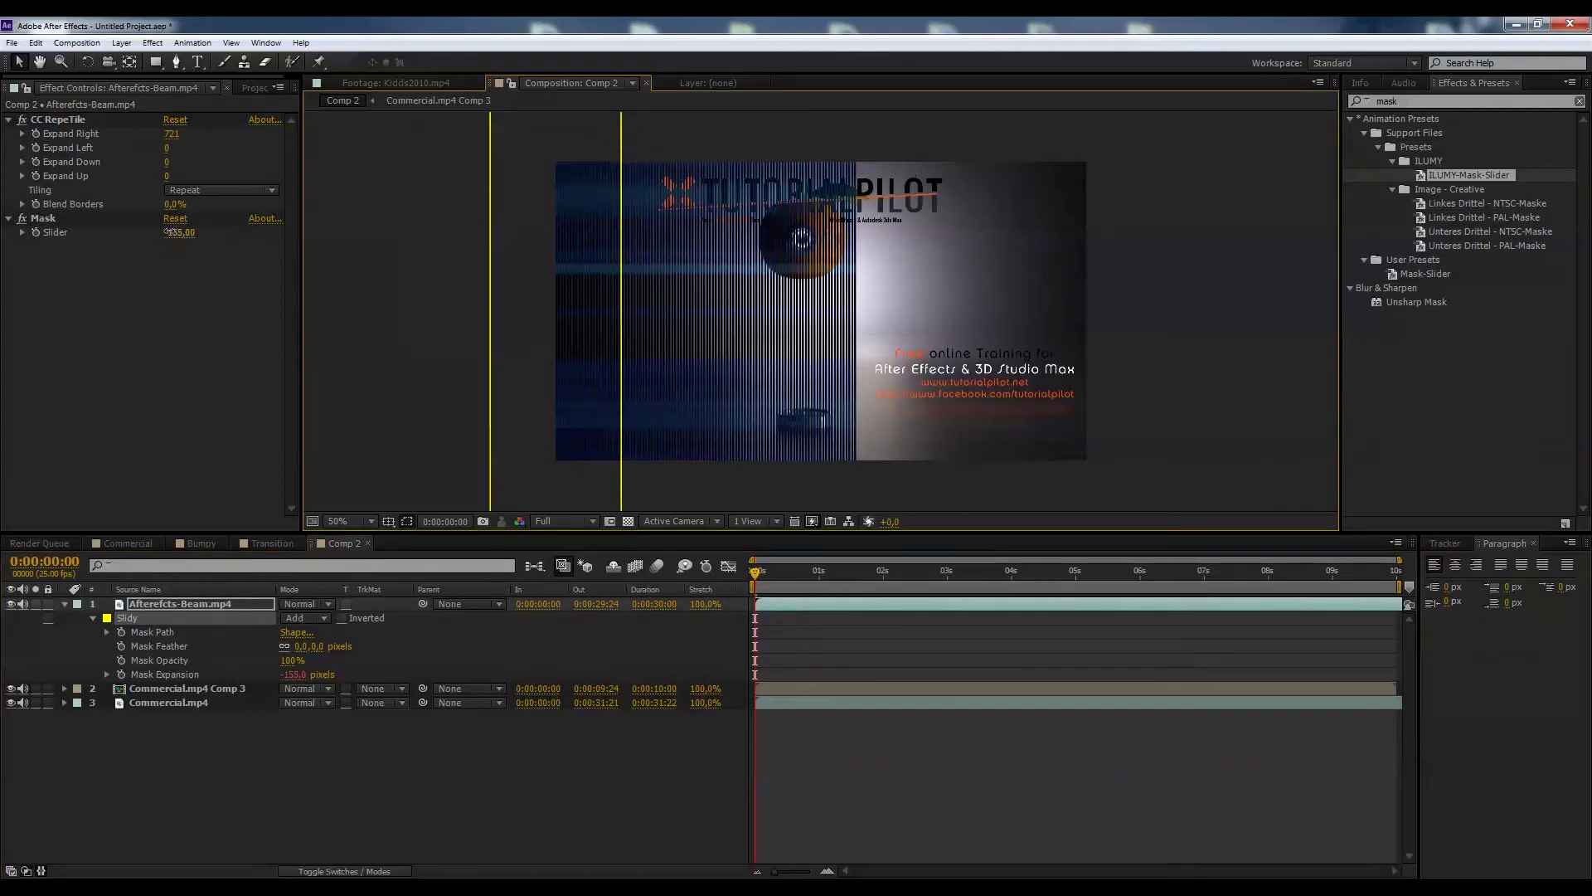
left_click_drag(169, 232, 169, 230)
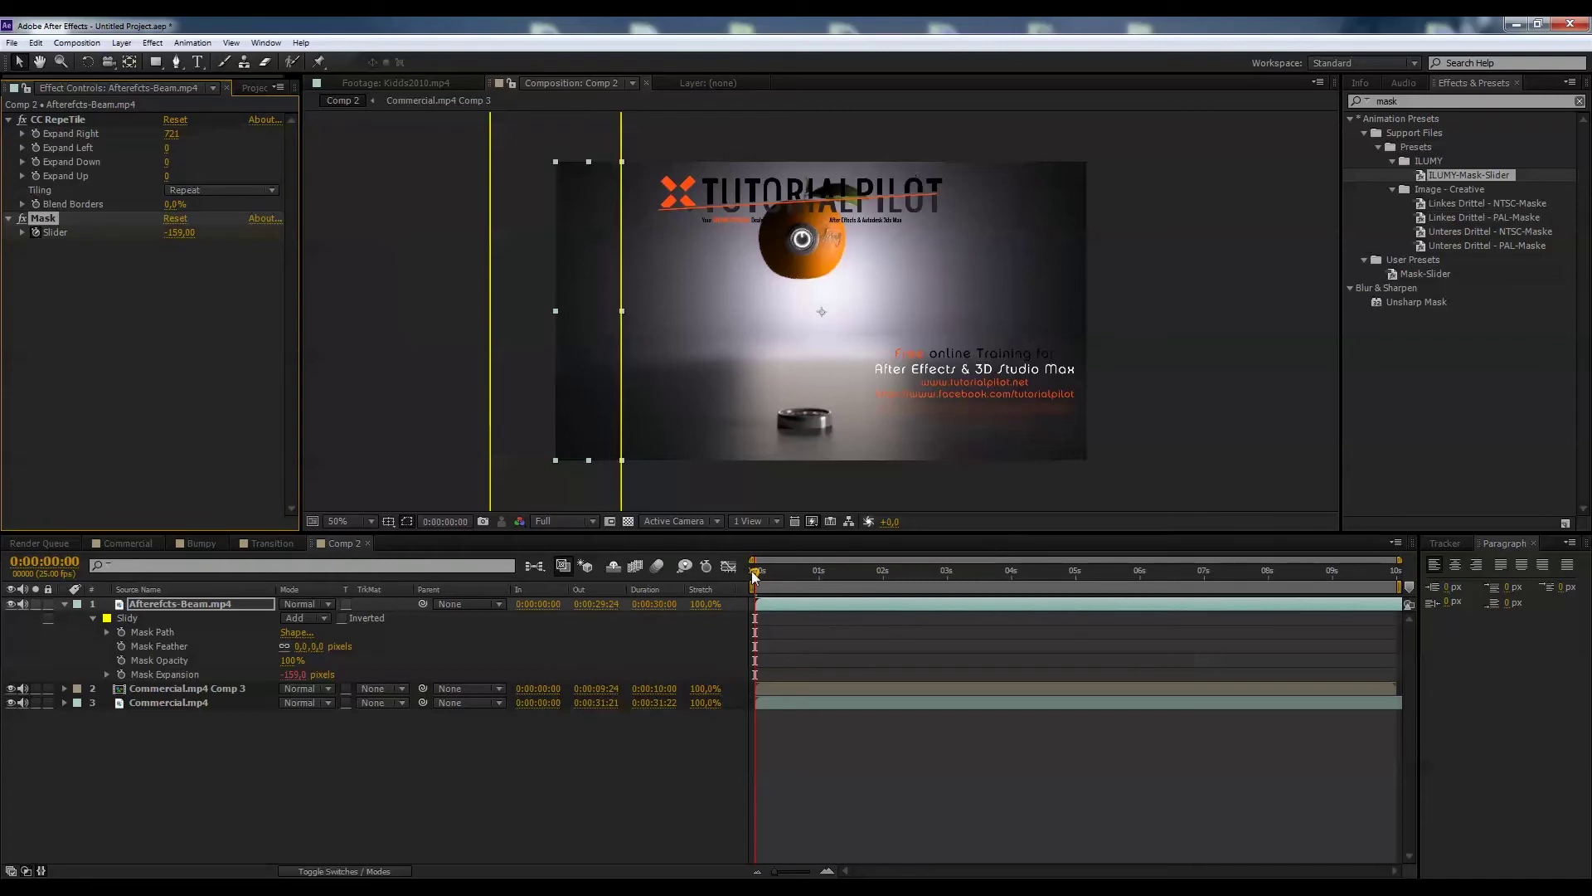
left_click_drag(754, 572, 883, 570)
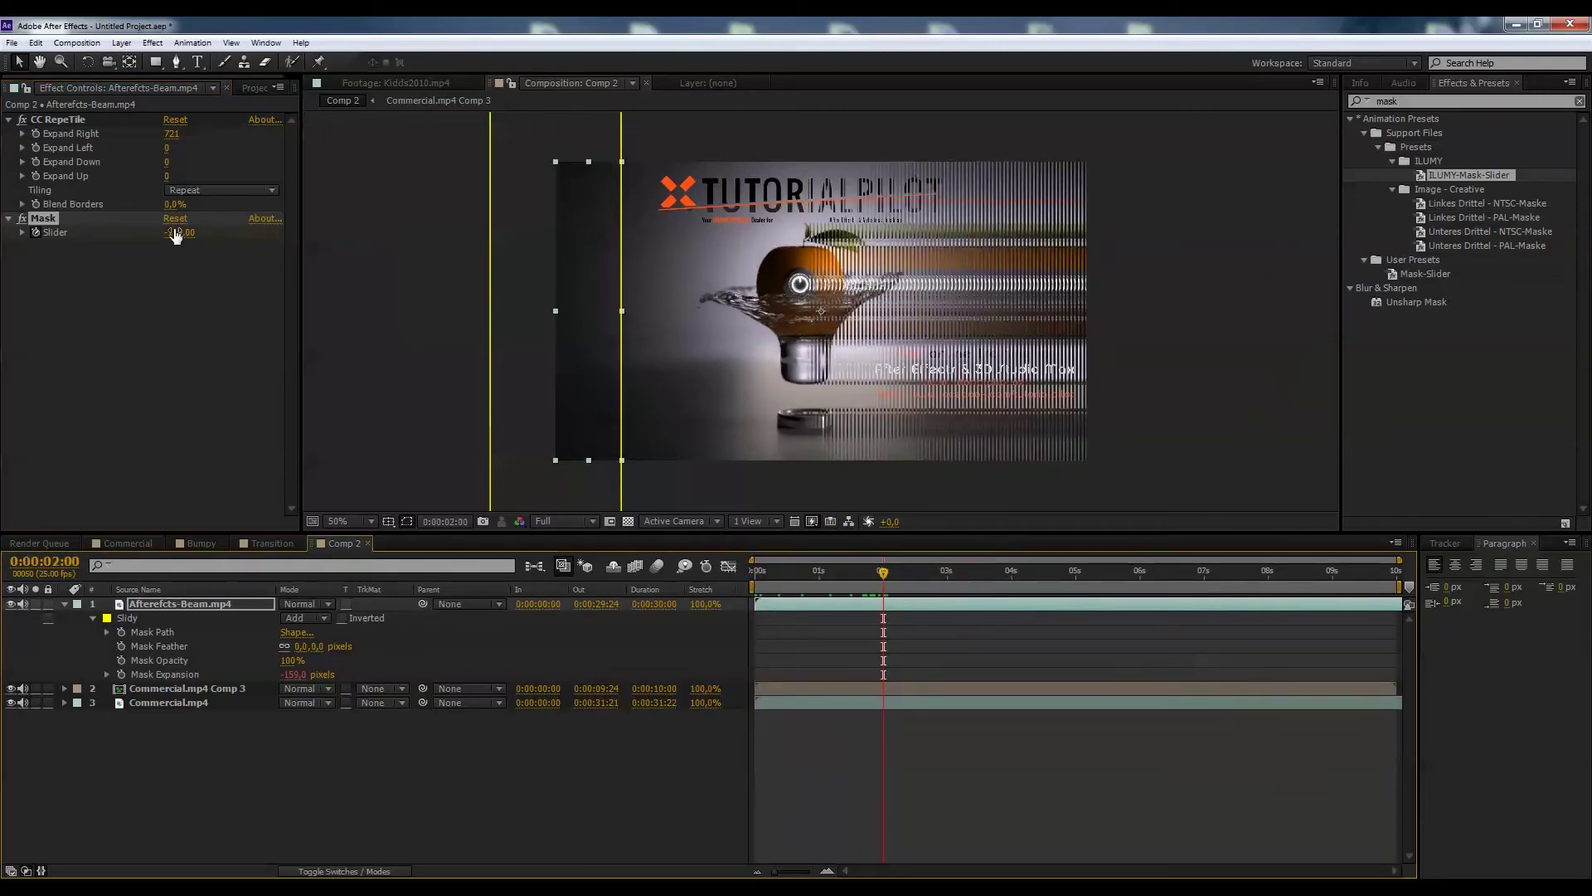
left_click_drag(182, 233, 301, 209)
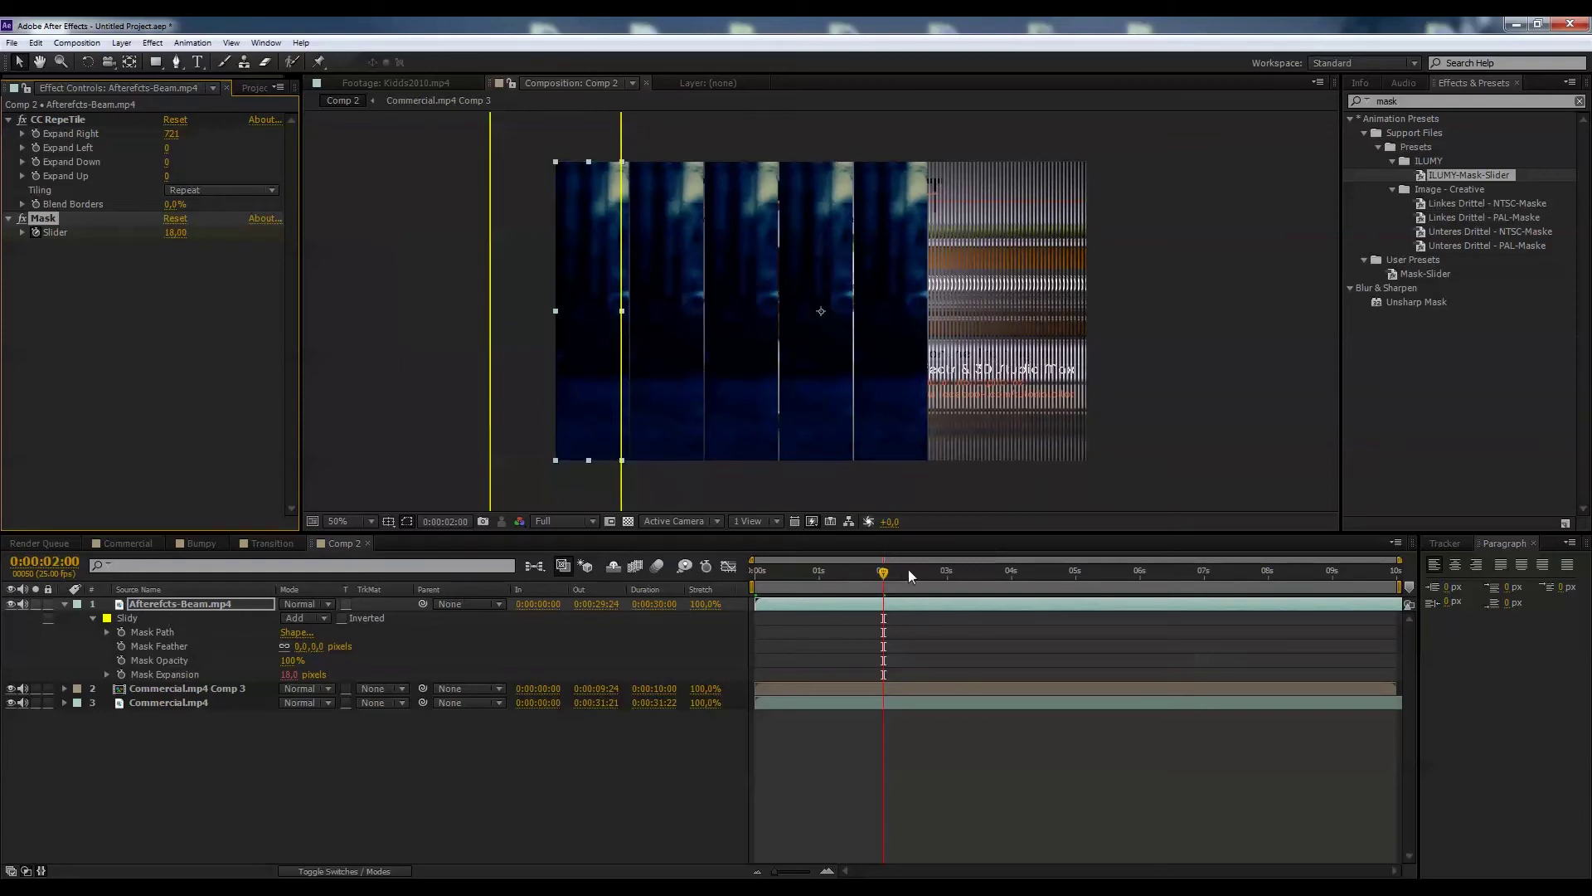
left_click_drag(906, 574, 1015, 574)
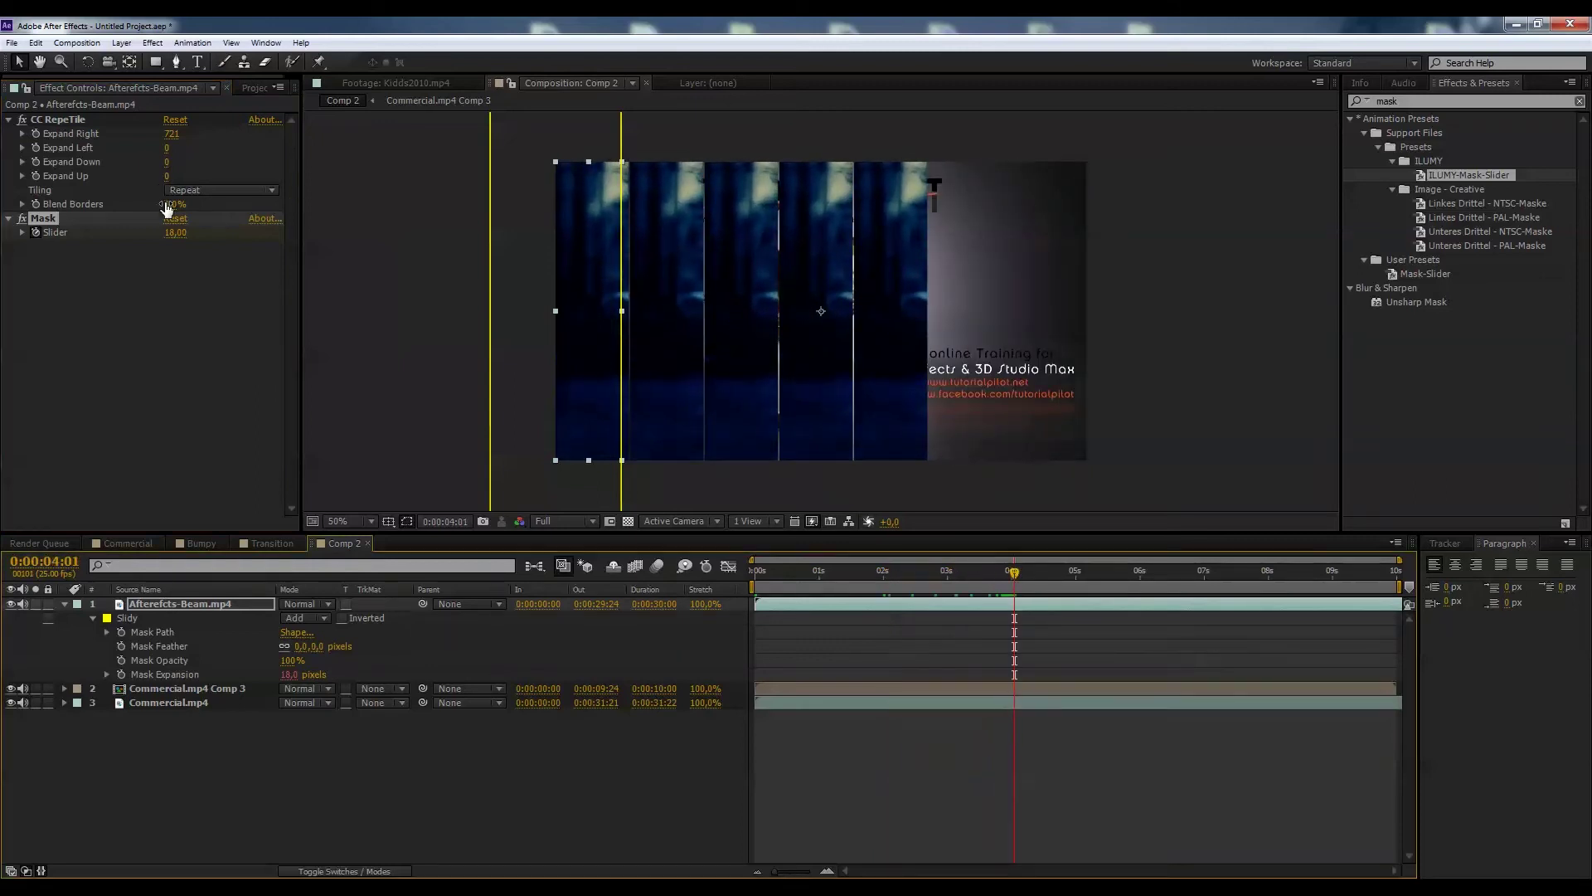
left_click_drag(256, 230, 1074, 179)
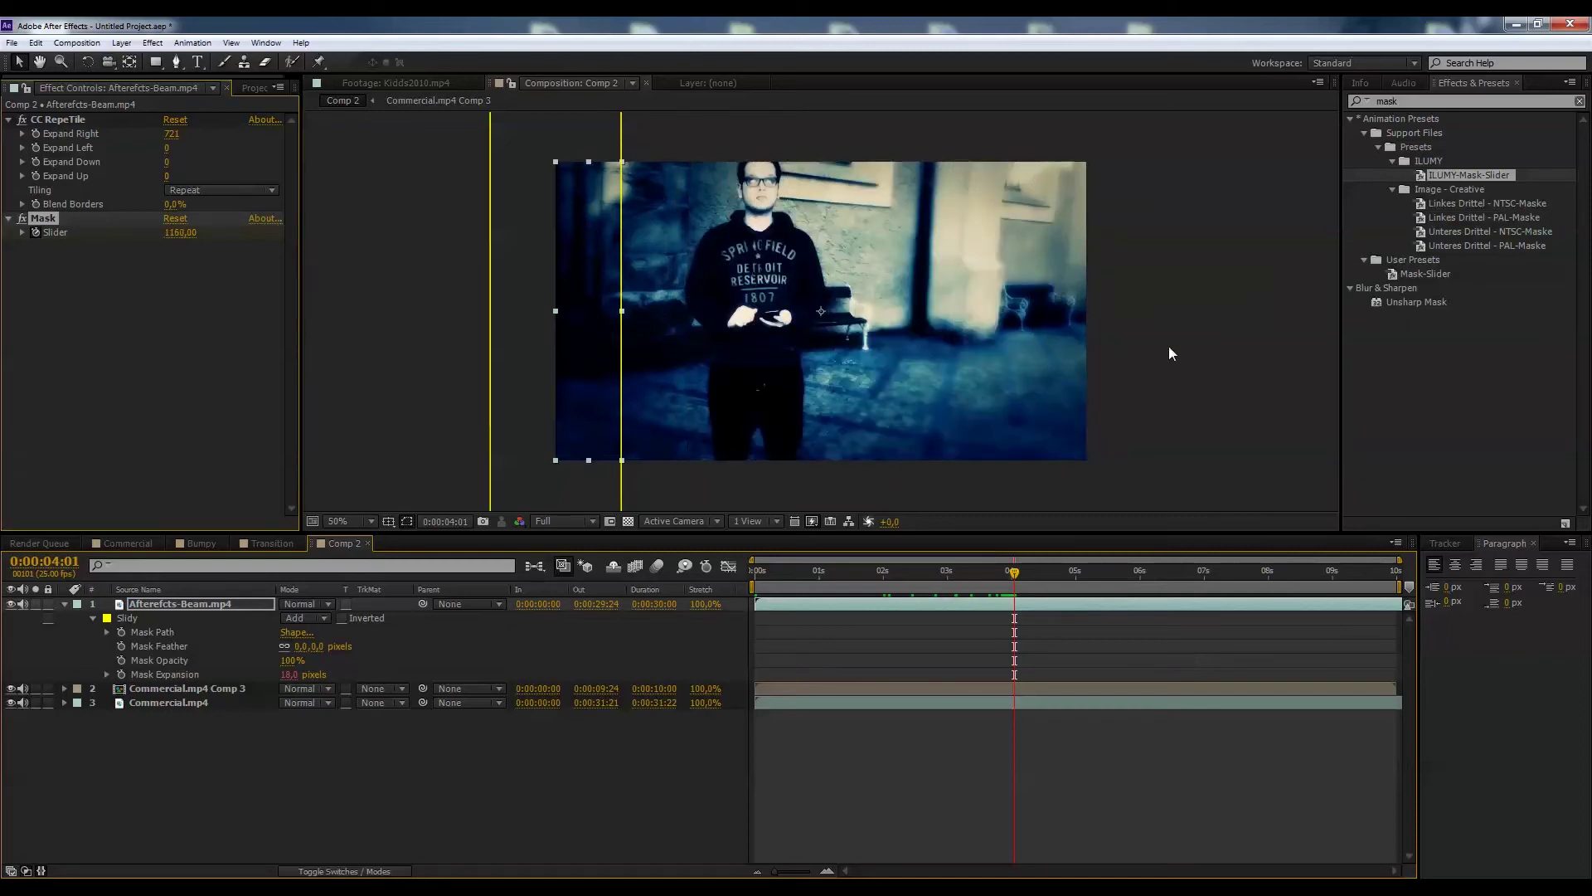
left_click_drag(1010, 573, 739, 592)
key("space")
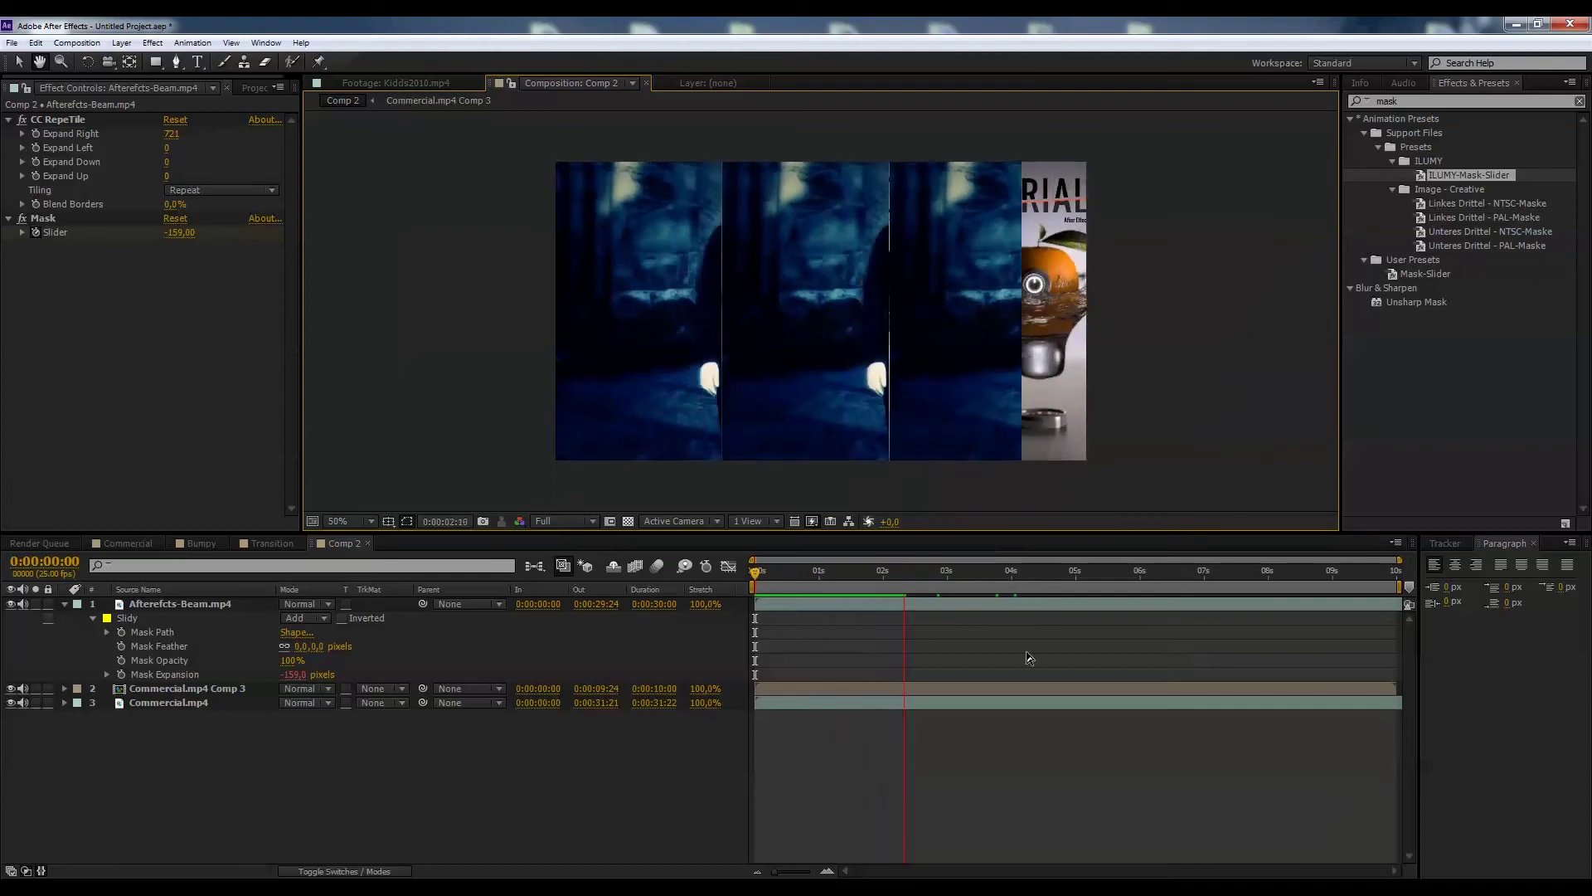
left_click_drag(913, 572, 738, 585)
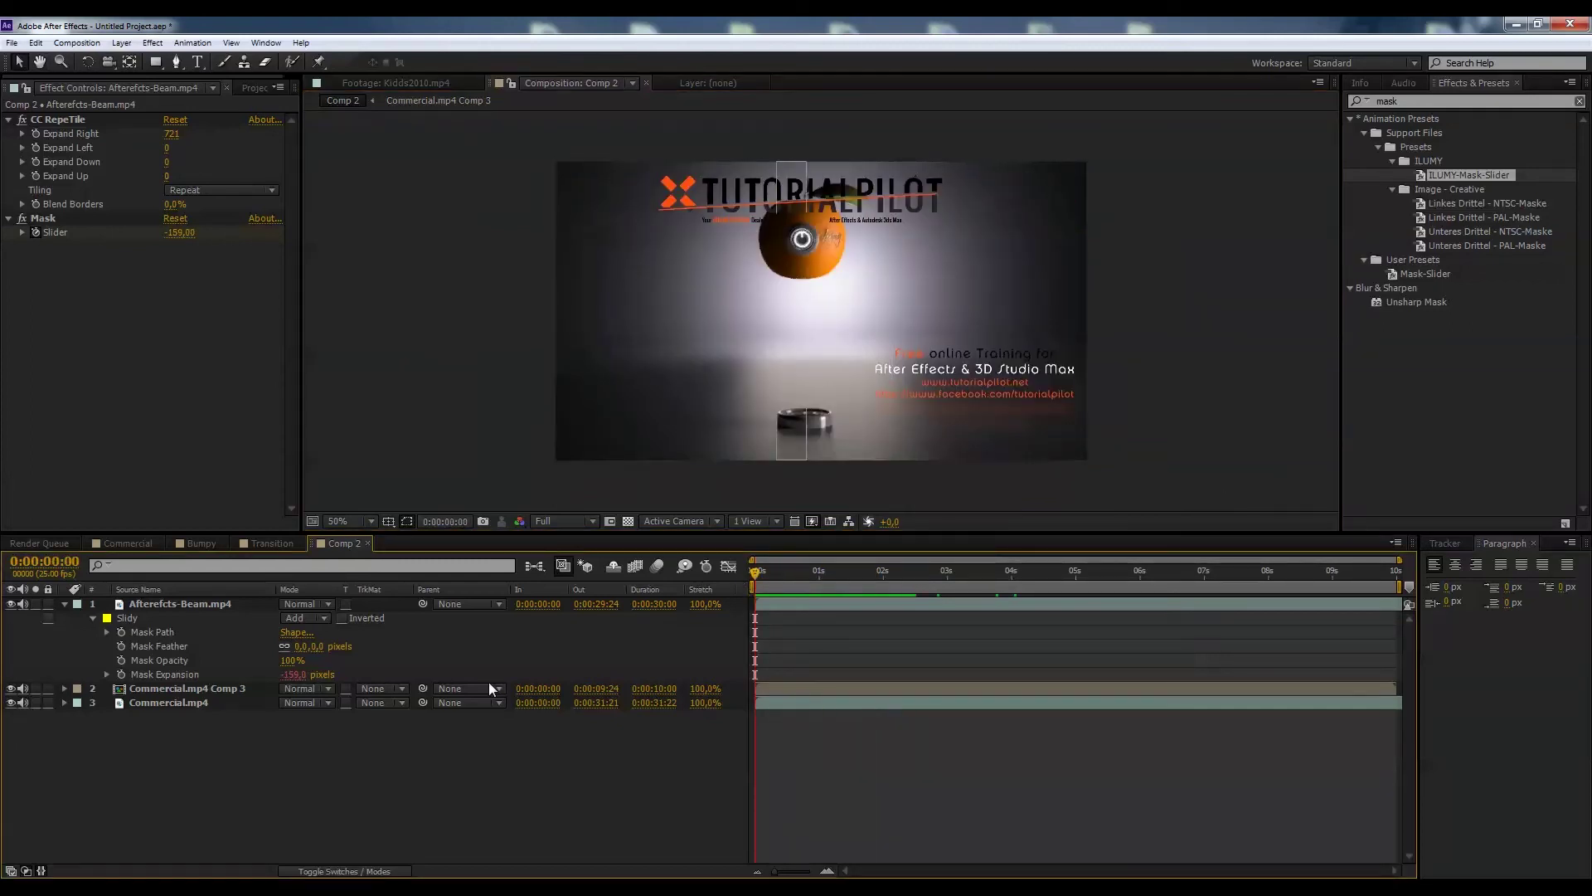
Step: Collapse the existing layer's mask properties and add another Afterefcts-Beam.mp4 as the top layer
left_click(205, 604)
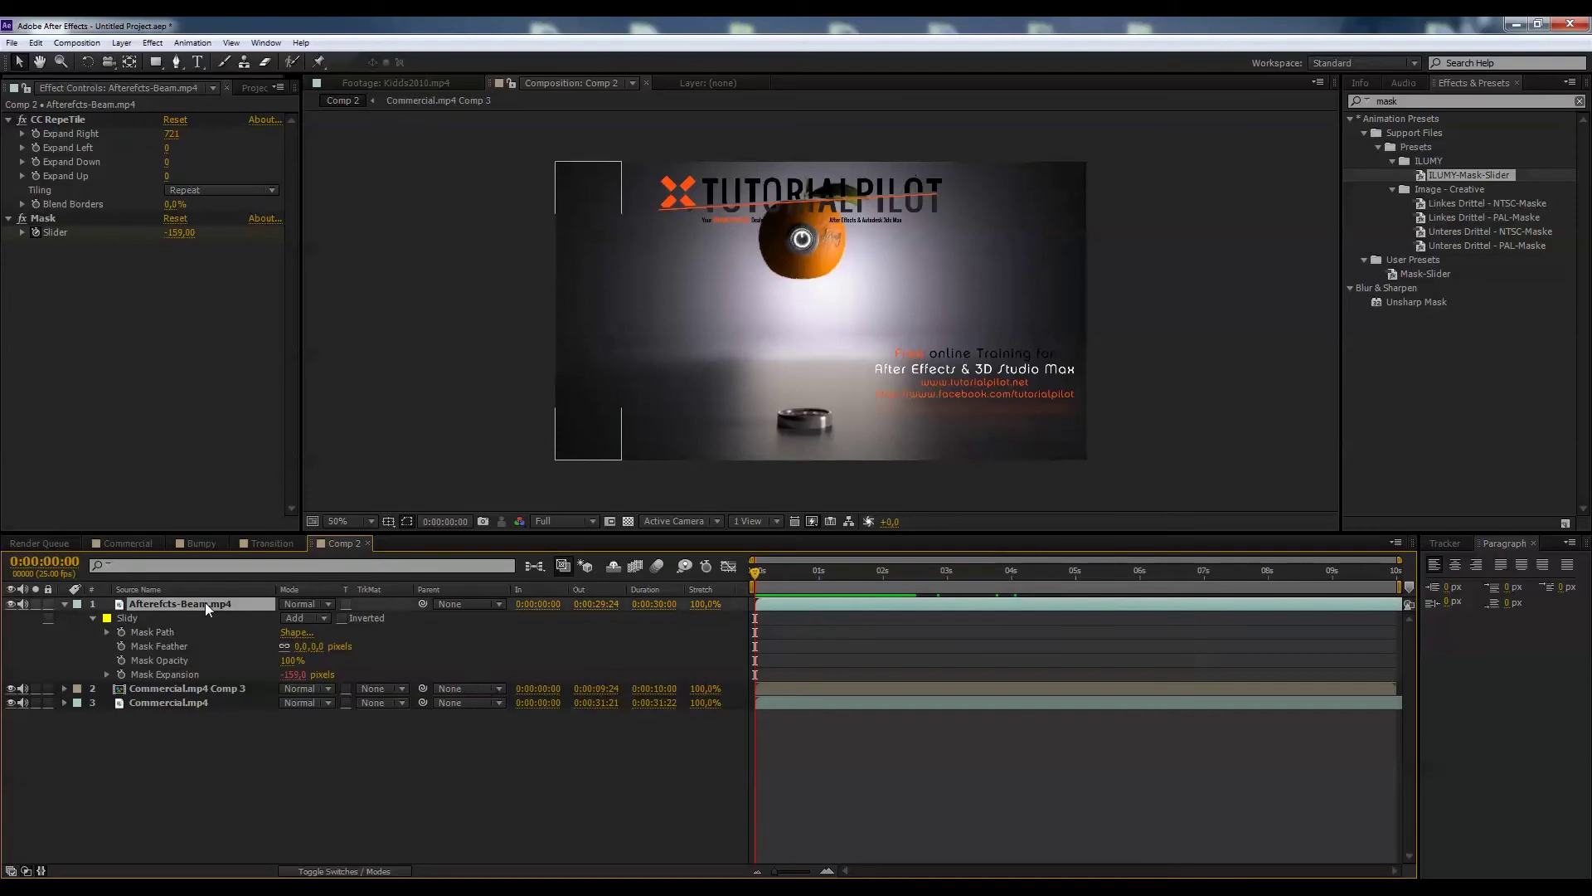
left_click(64, 603)
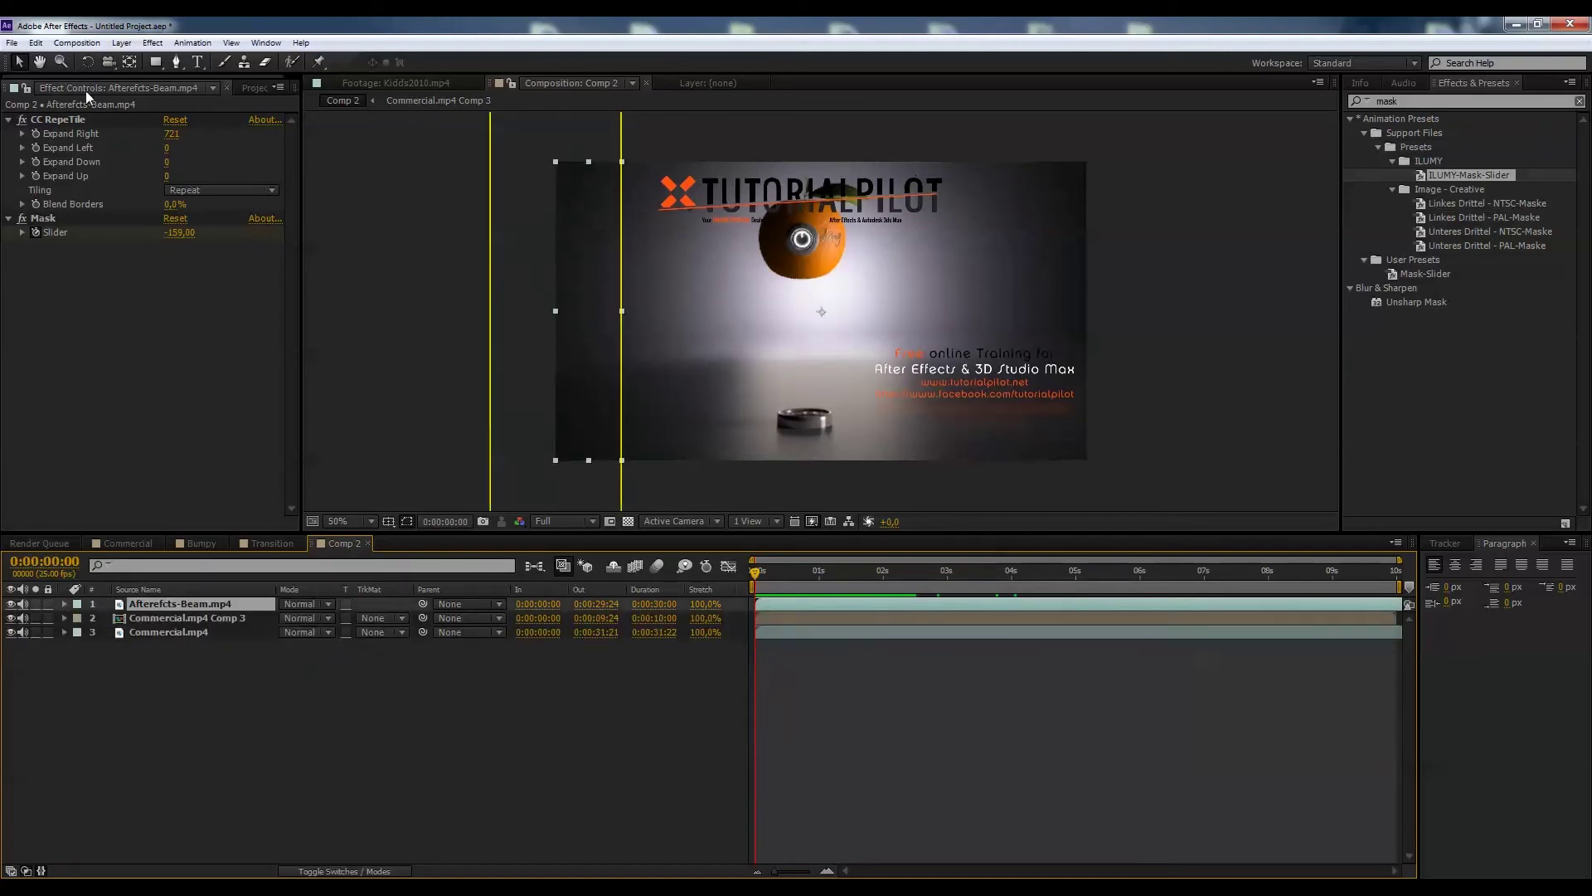
left_click(249, 88)
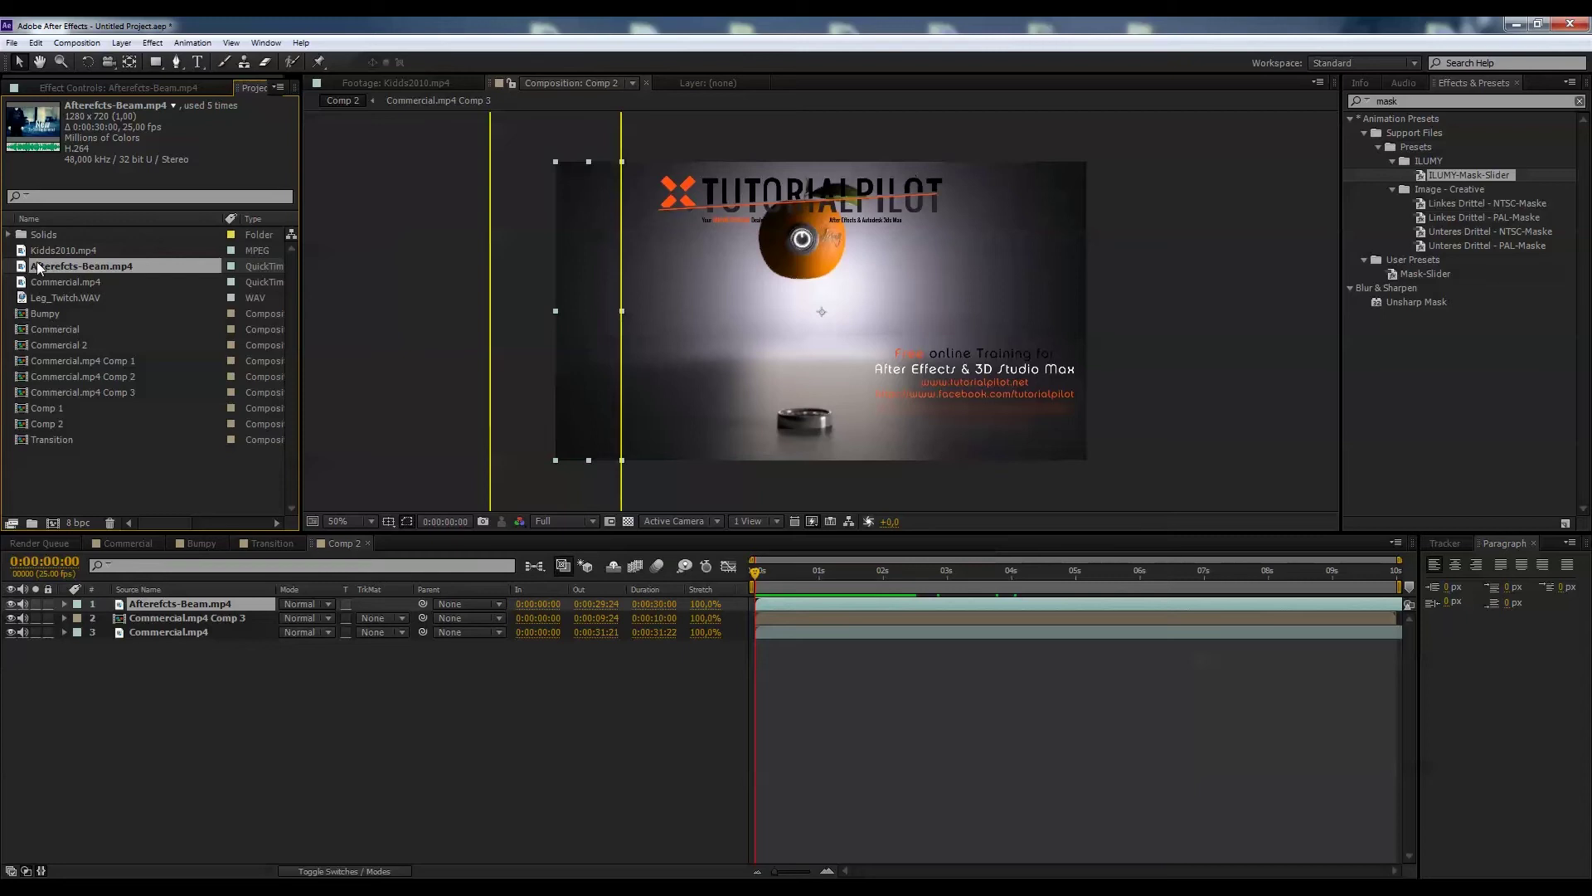
left_click_drag(36, 263, 121, 599)
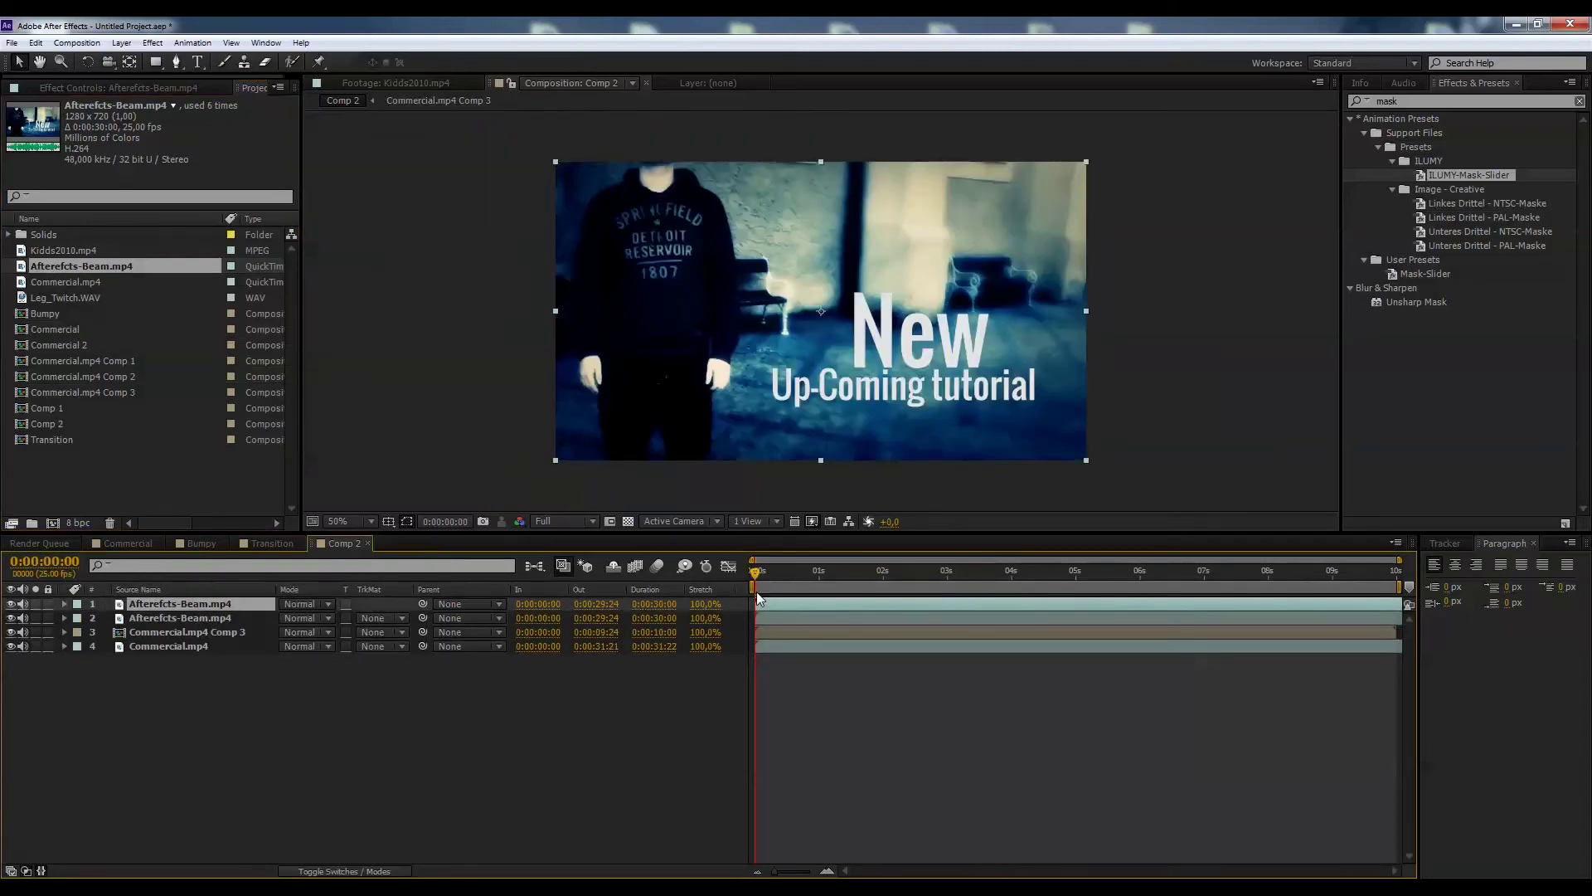
Step: Draw a thin rectangle mask at the frame's left edge and keyframe Mask 1's path at 0s
left_click(154, 62)
left_click_drag(537, 149, 575, 471)
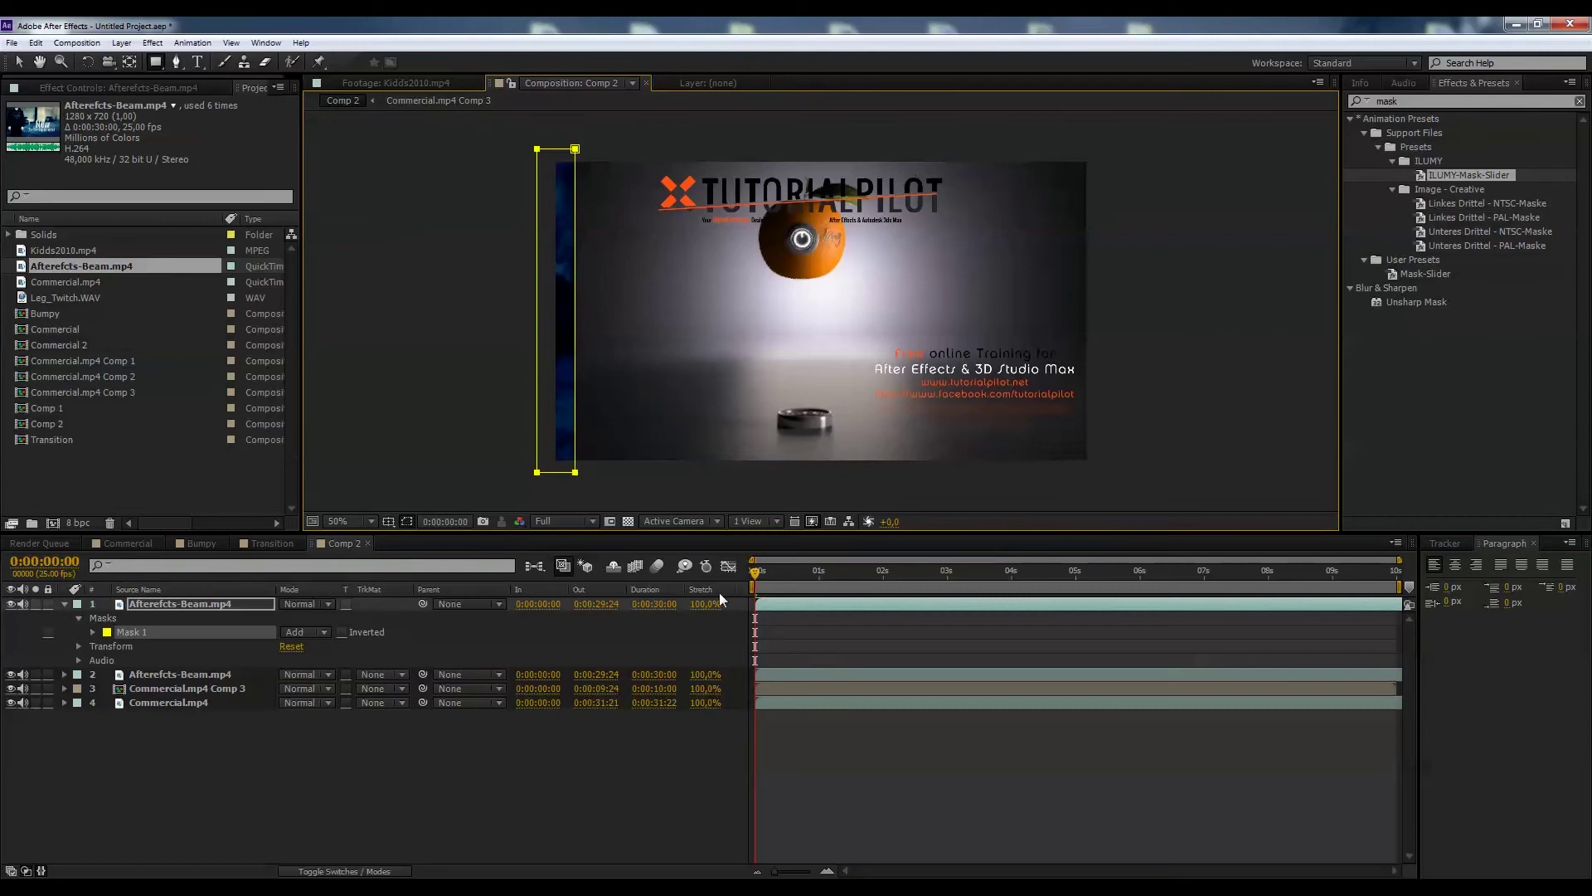
left_click(92, 632)
left_click(121, 647)
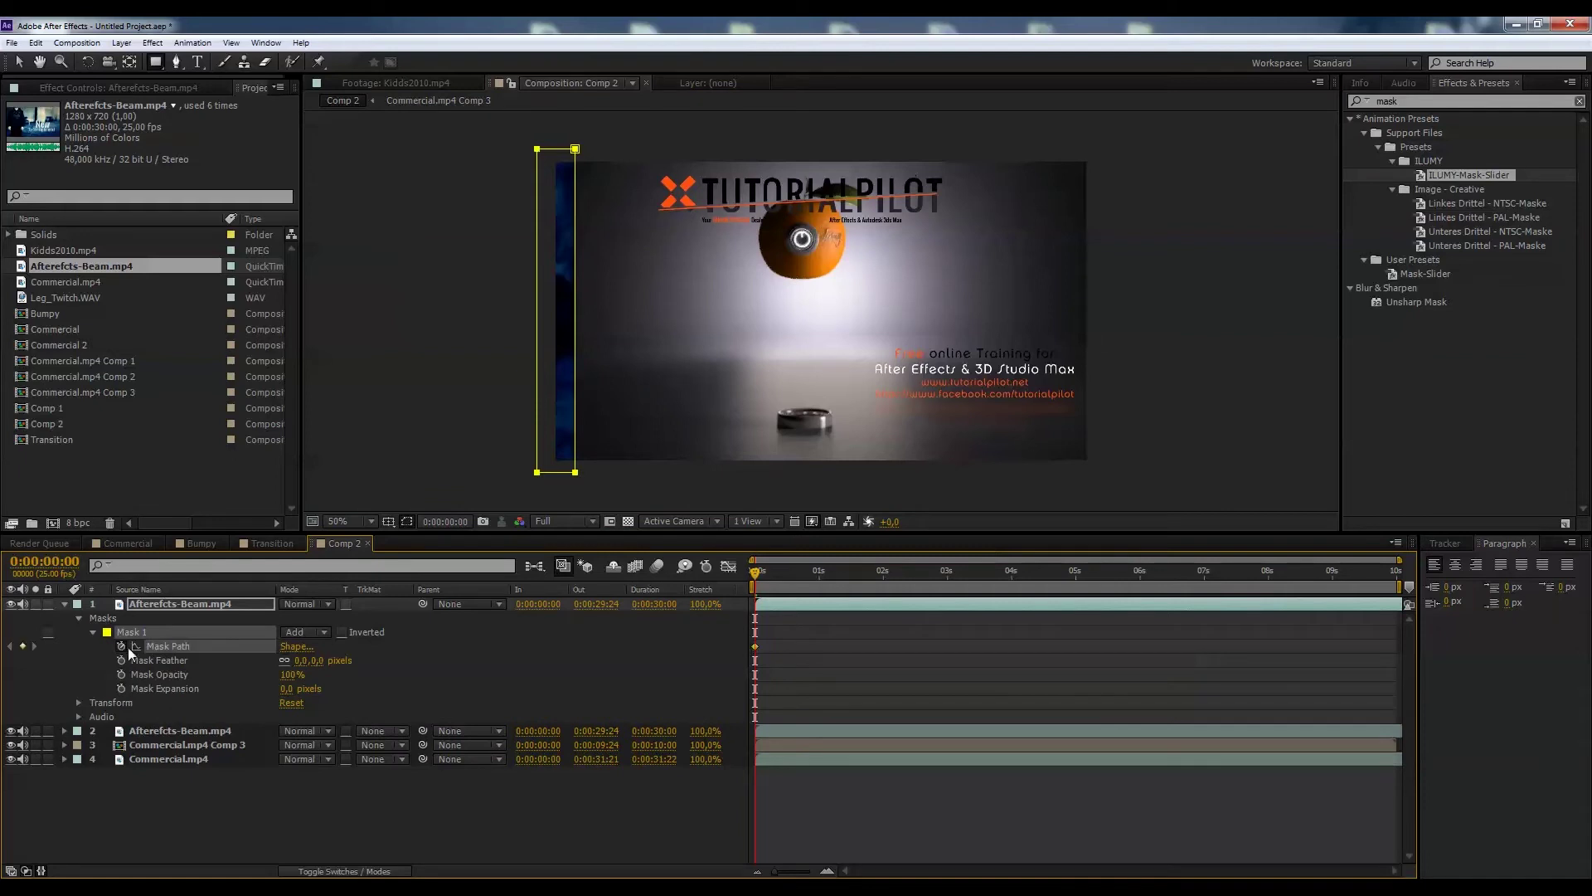
Step: At four seconds stretch Mask 1's right edge across the whole frame
left_click_drag(795, 574, 1014, 571)
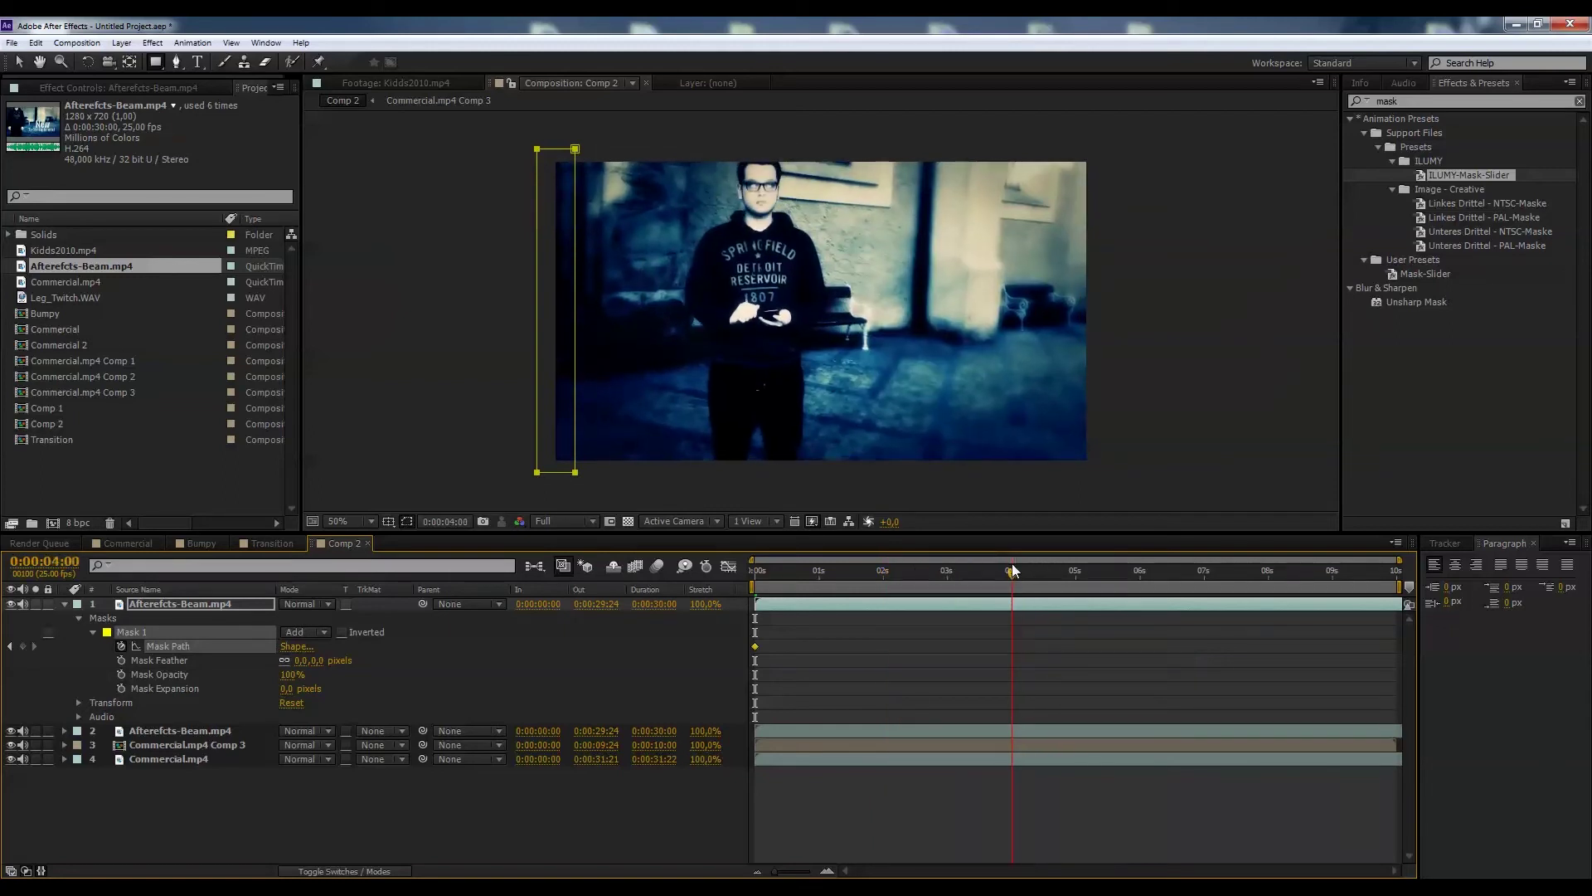
left_click(20, 63)
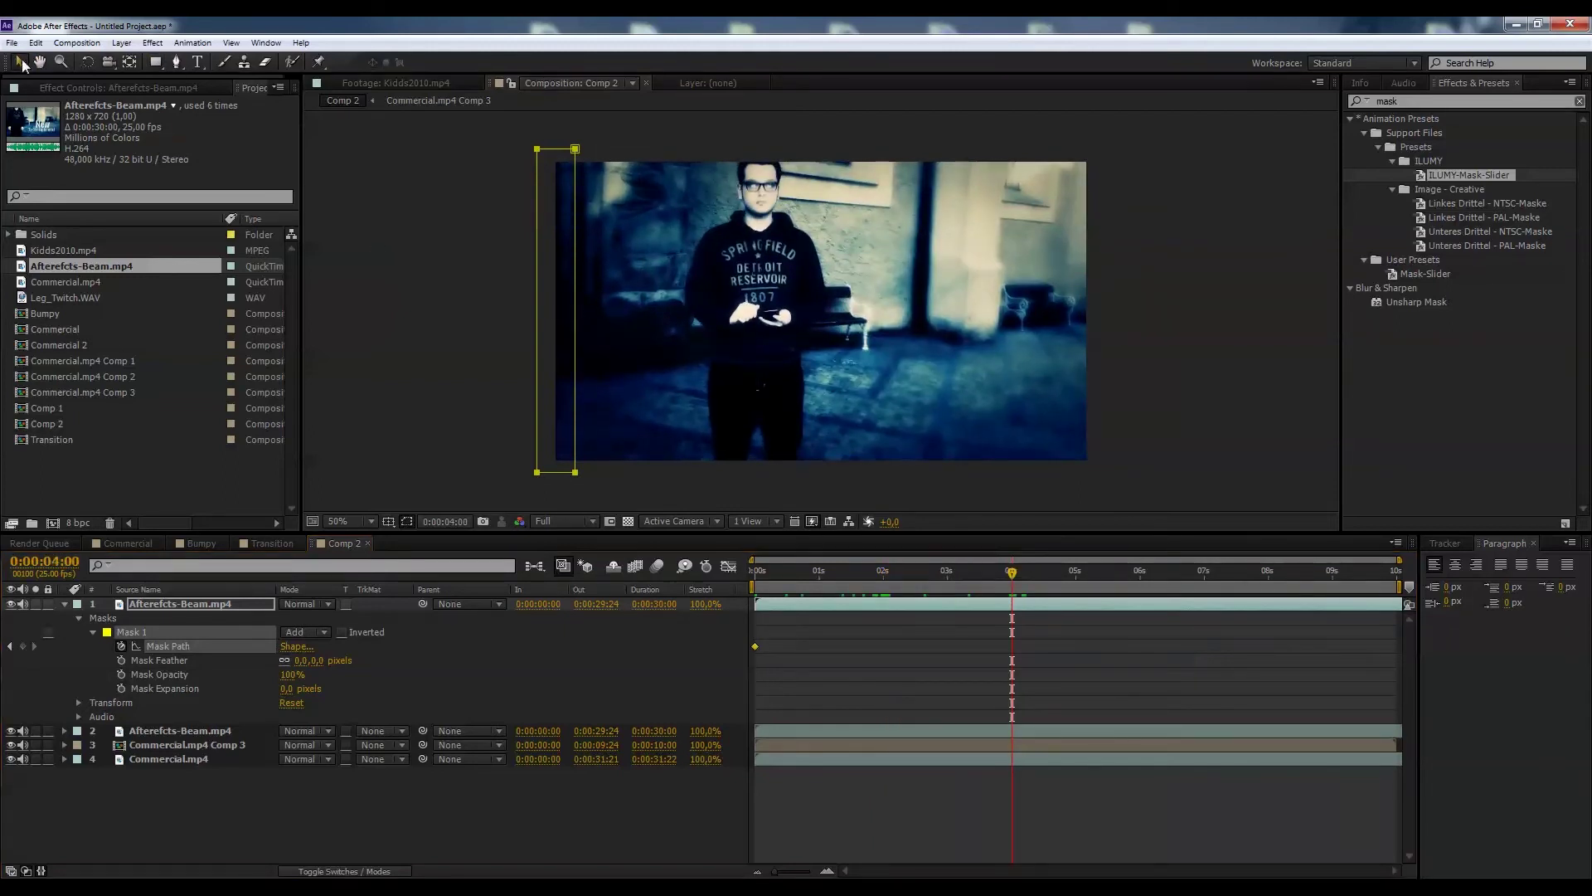
left_click_drag(604, 318, 607, 322)
key("ctrl+z")
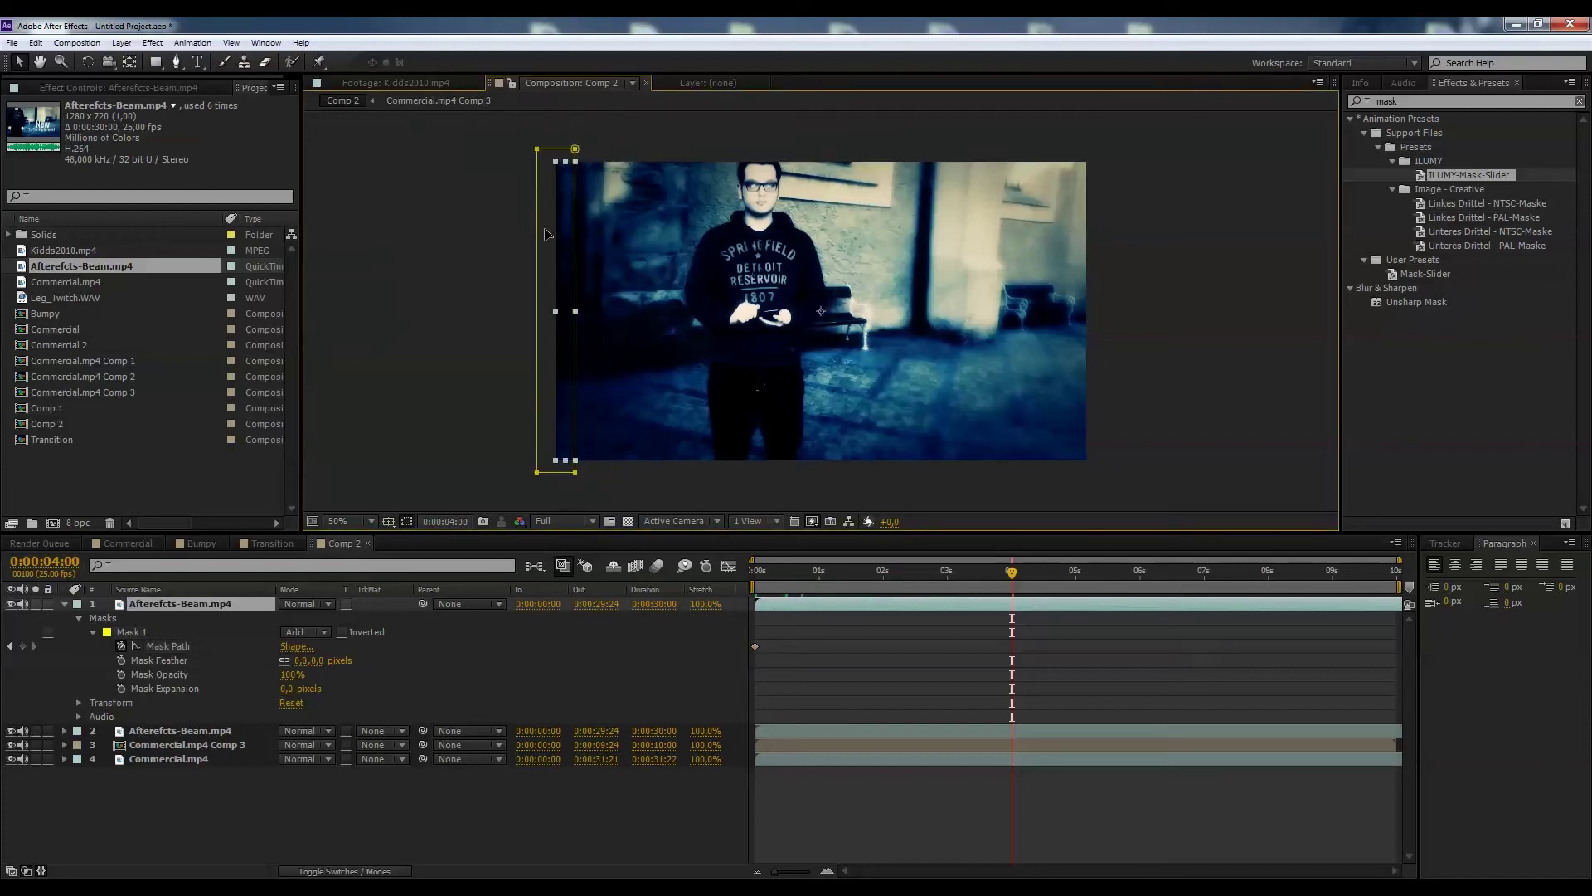
left_click_drag(576, 235, 1103, 244)
Step: Finish the mask, then keyframe the top Beam layer's Opacity from 0% at 2 s to 100% at 4 s
left_click_drag(1015, 574, 885, 585)
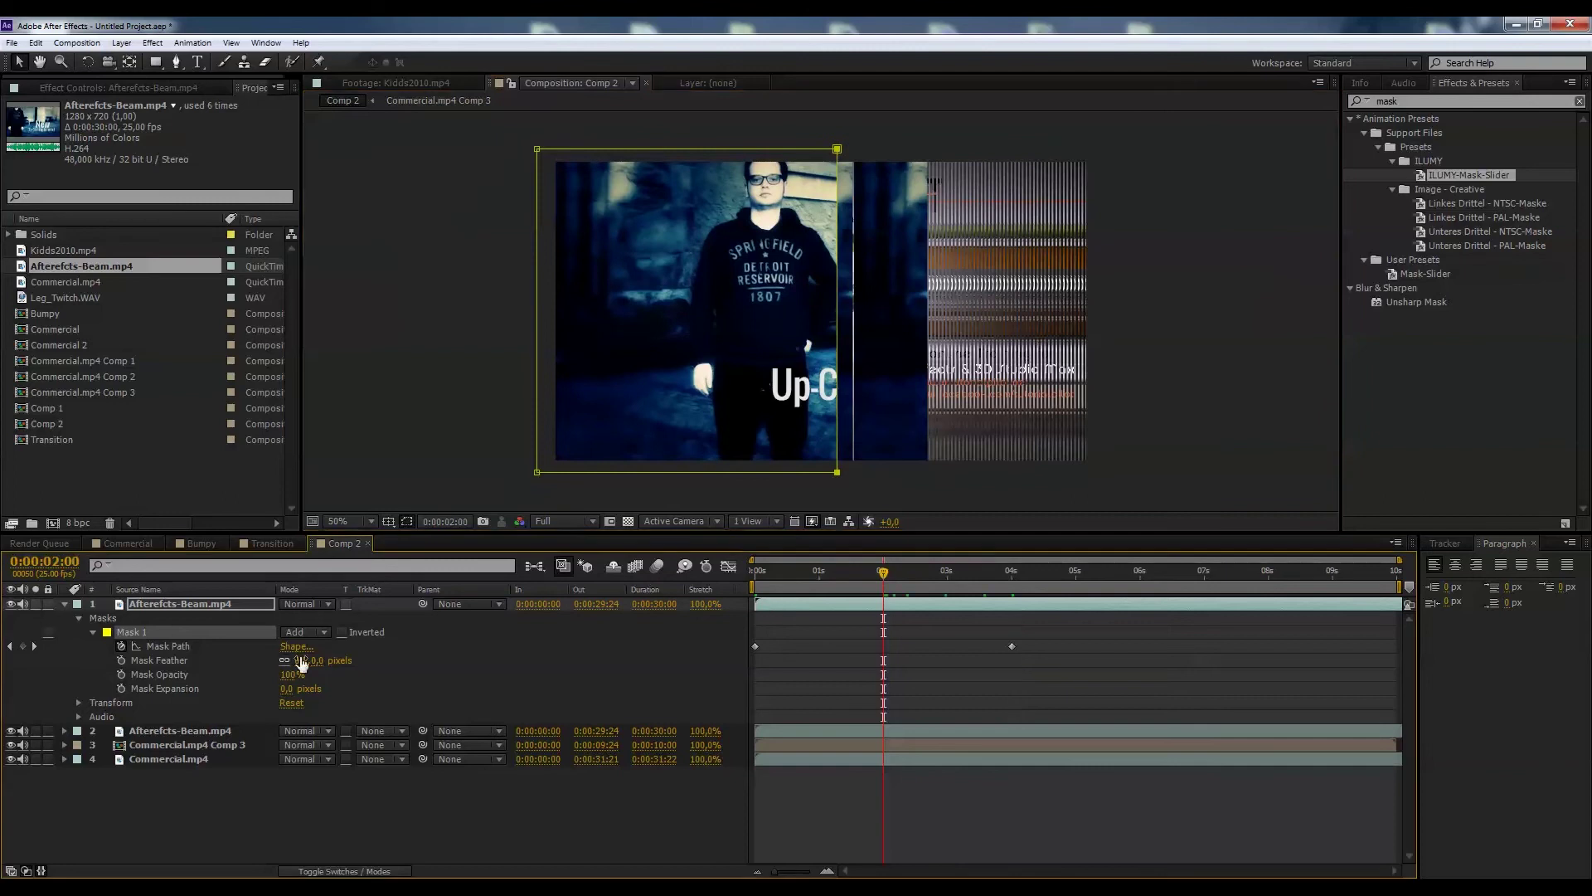
left_click(235, 606)
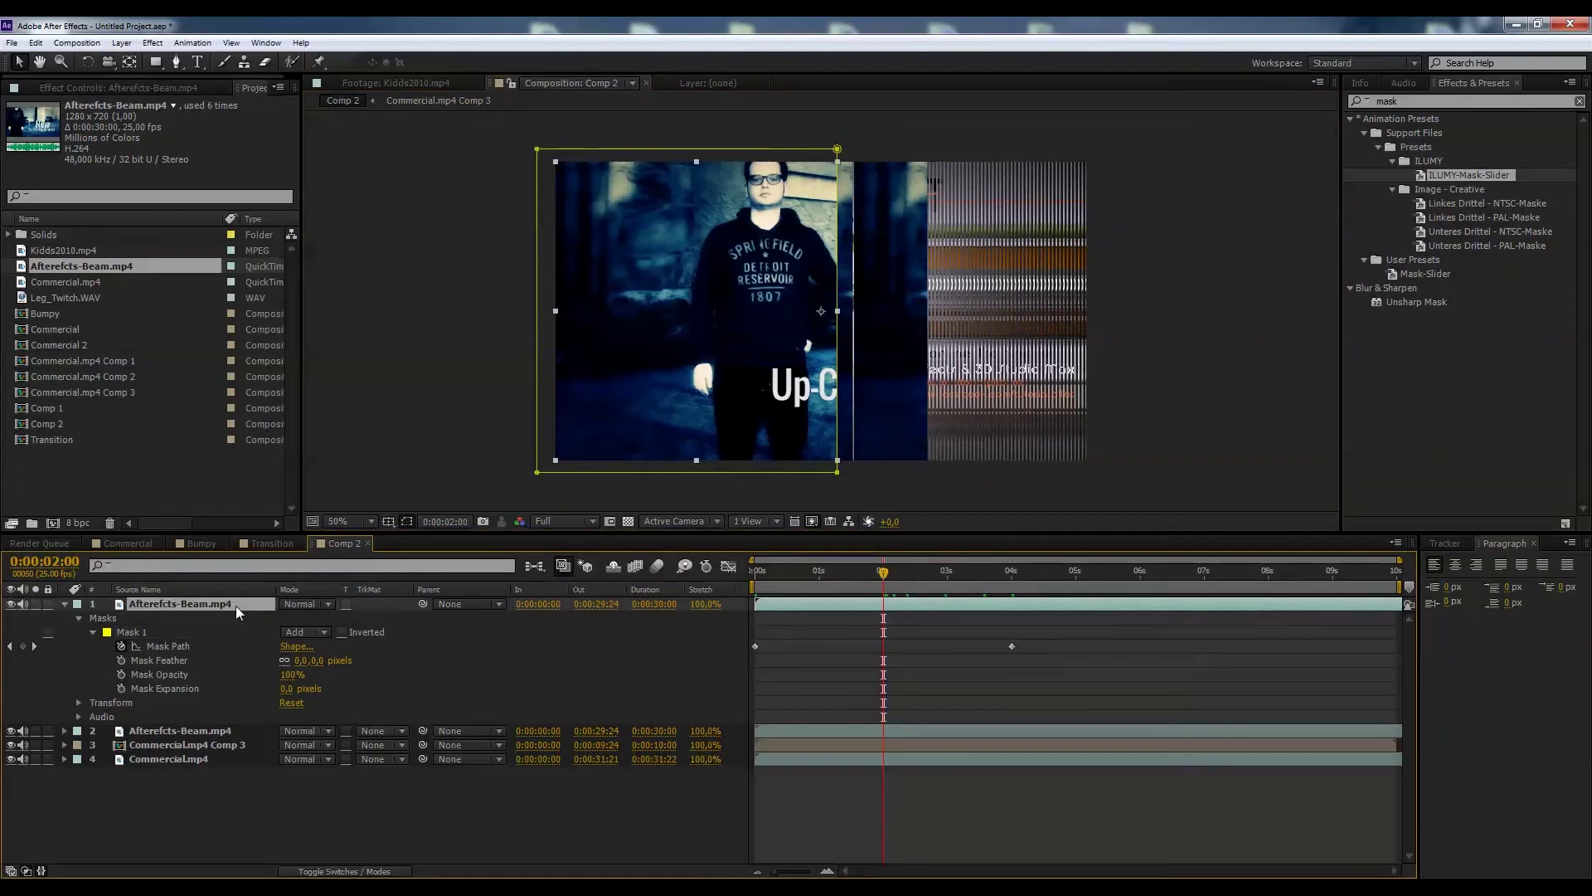
key("t")
left_click(105, 617)
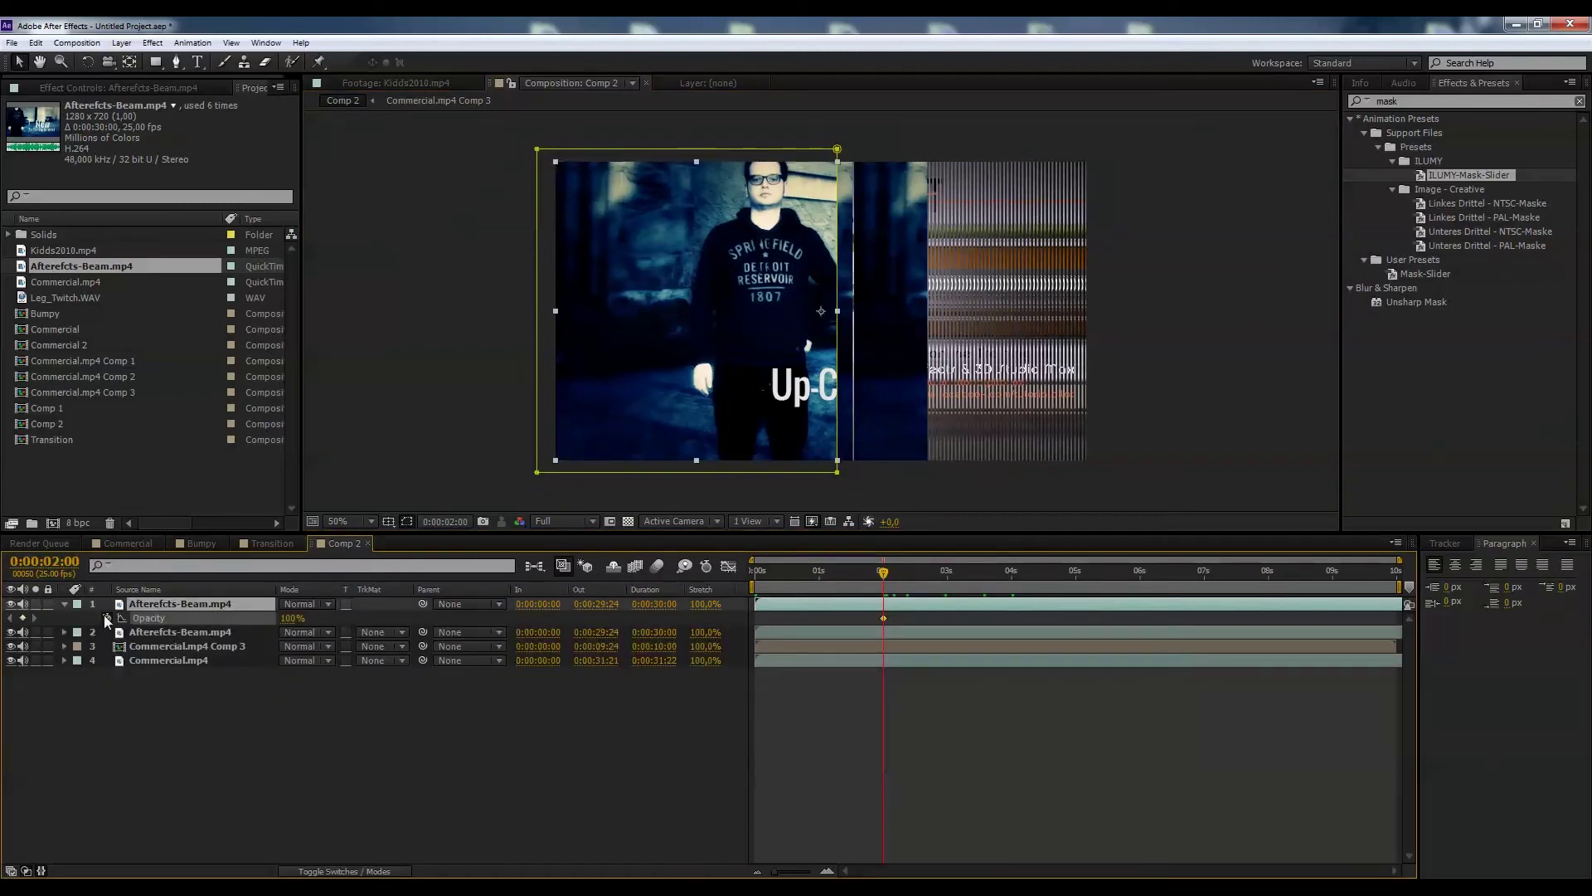
left_click_drag(286, 618, 100, 616)
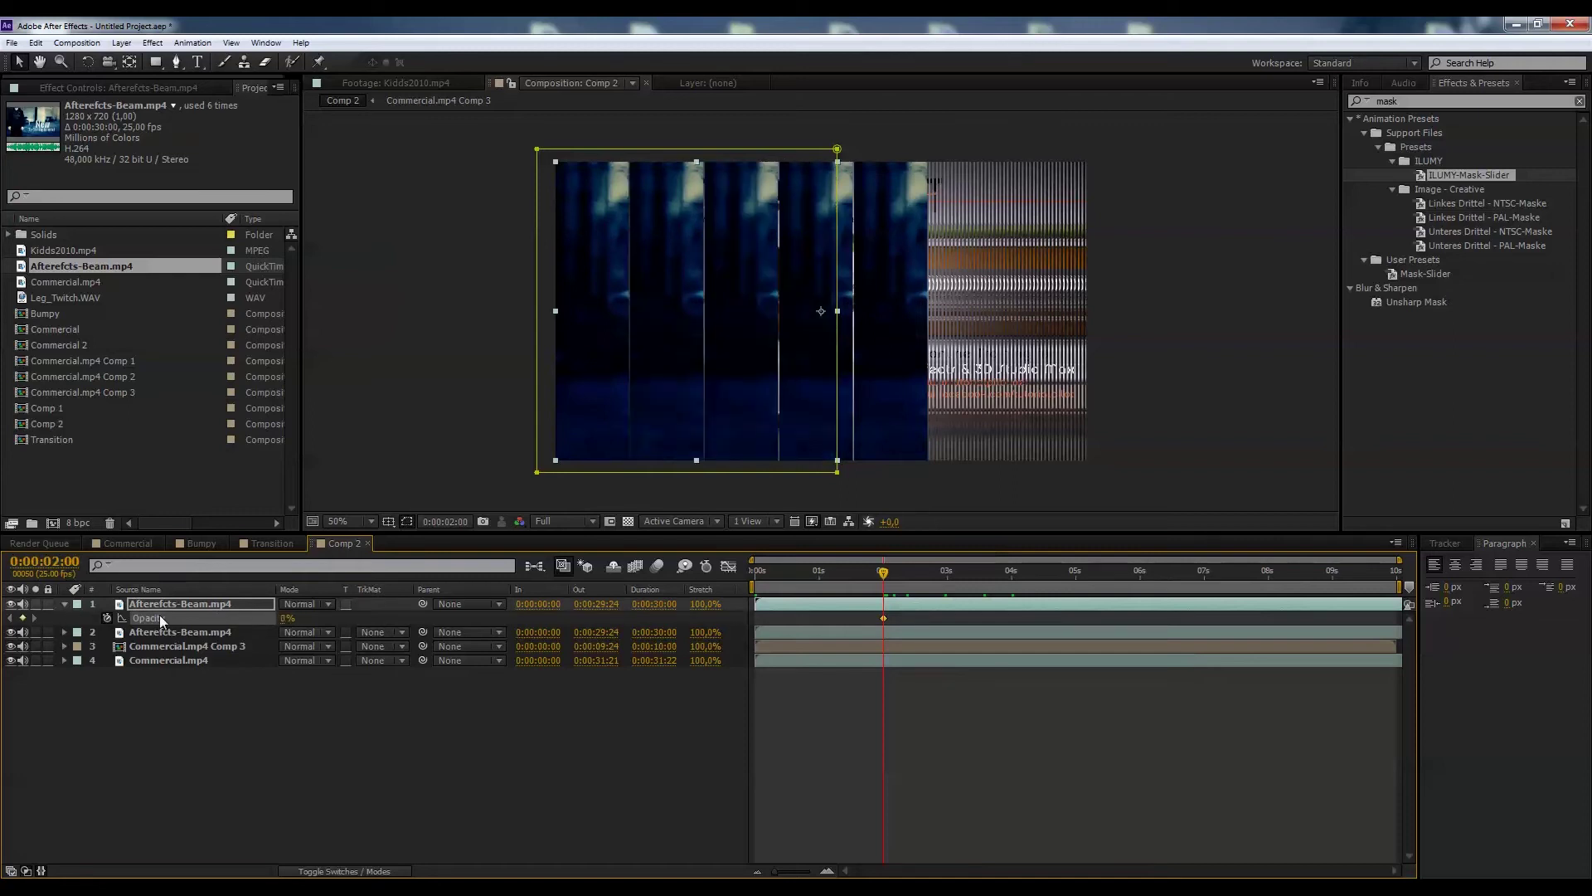
left_click_drag(884, 578, 1011, 572)
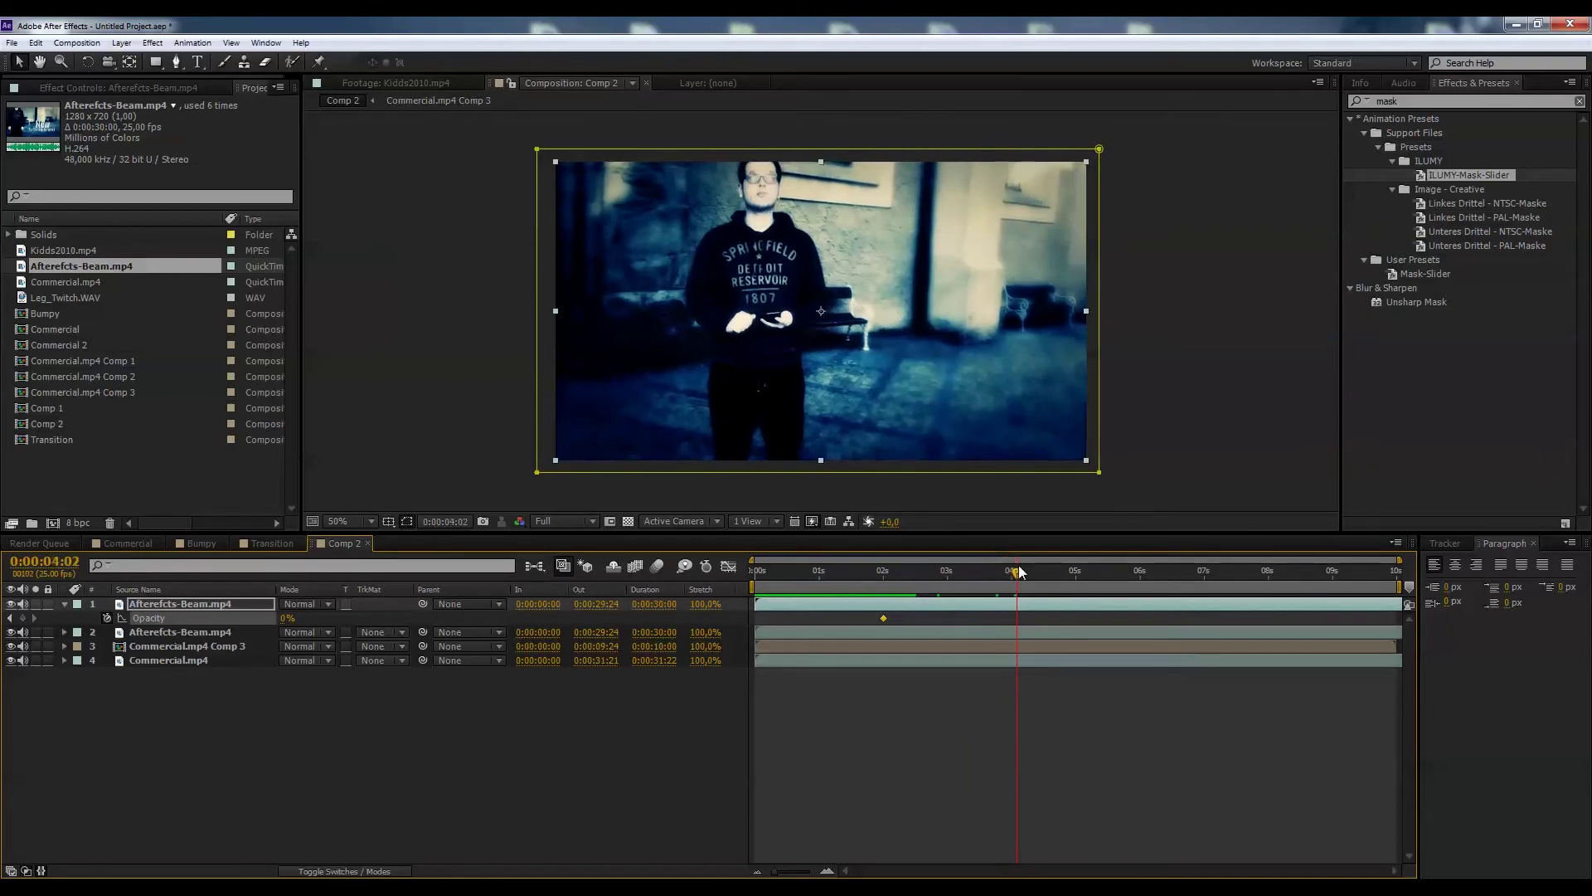
left_click(287, 618)
type("100")
key("Return")
left_click_drag(1005, 574, 840, 583)
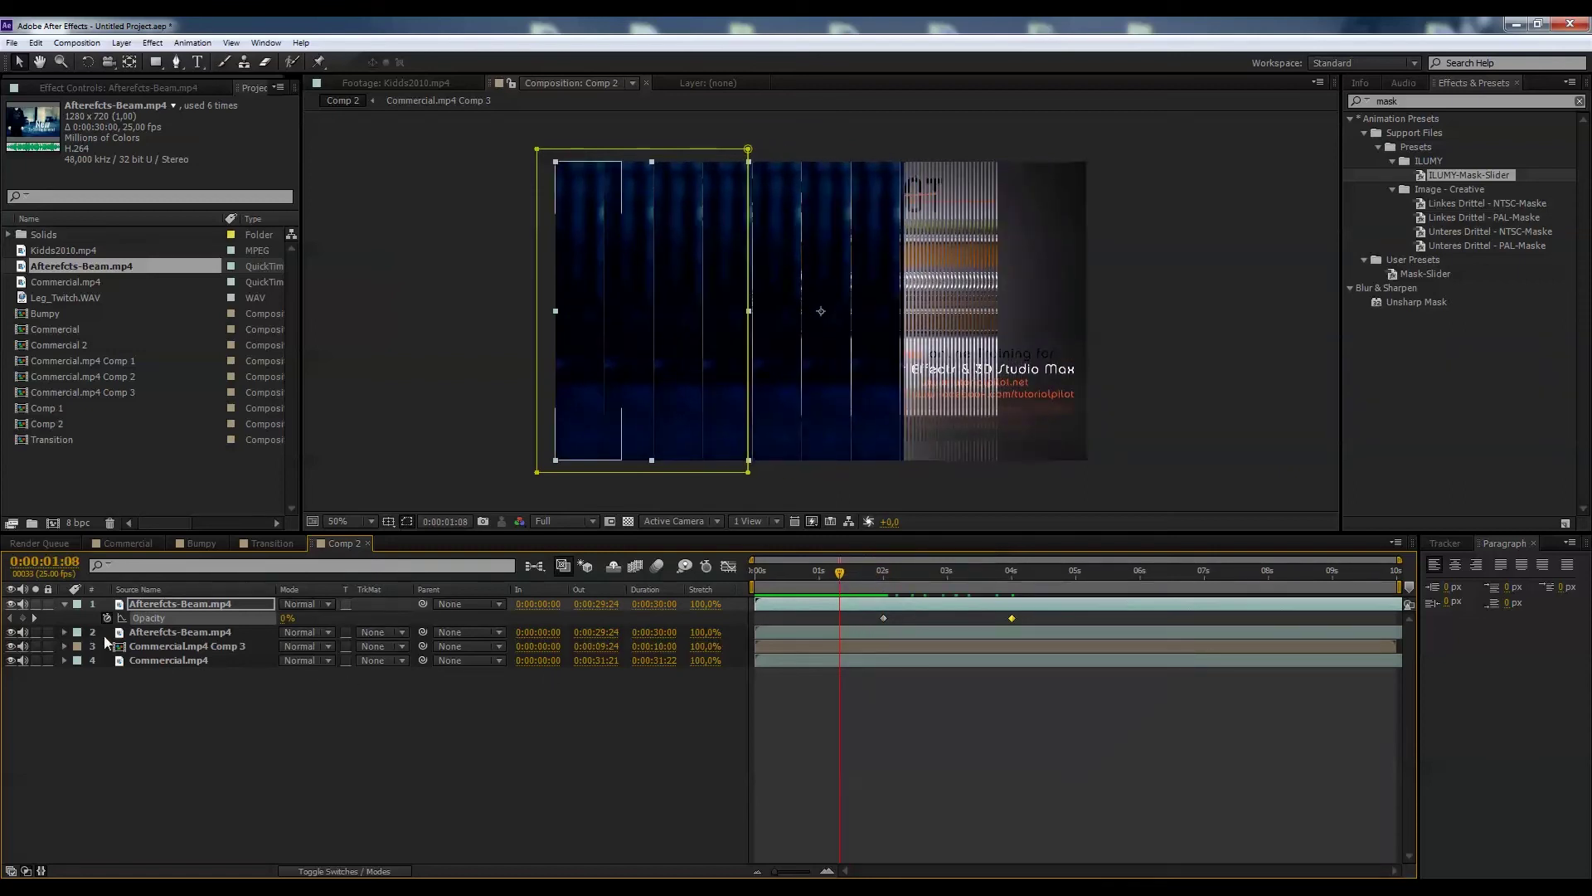
Step: Switch the second Afterefcts-Beam.mp4 layer to Luminosity blend mode and preview the result
left_click(326, 633)
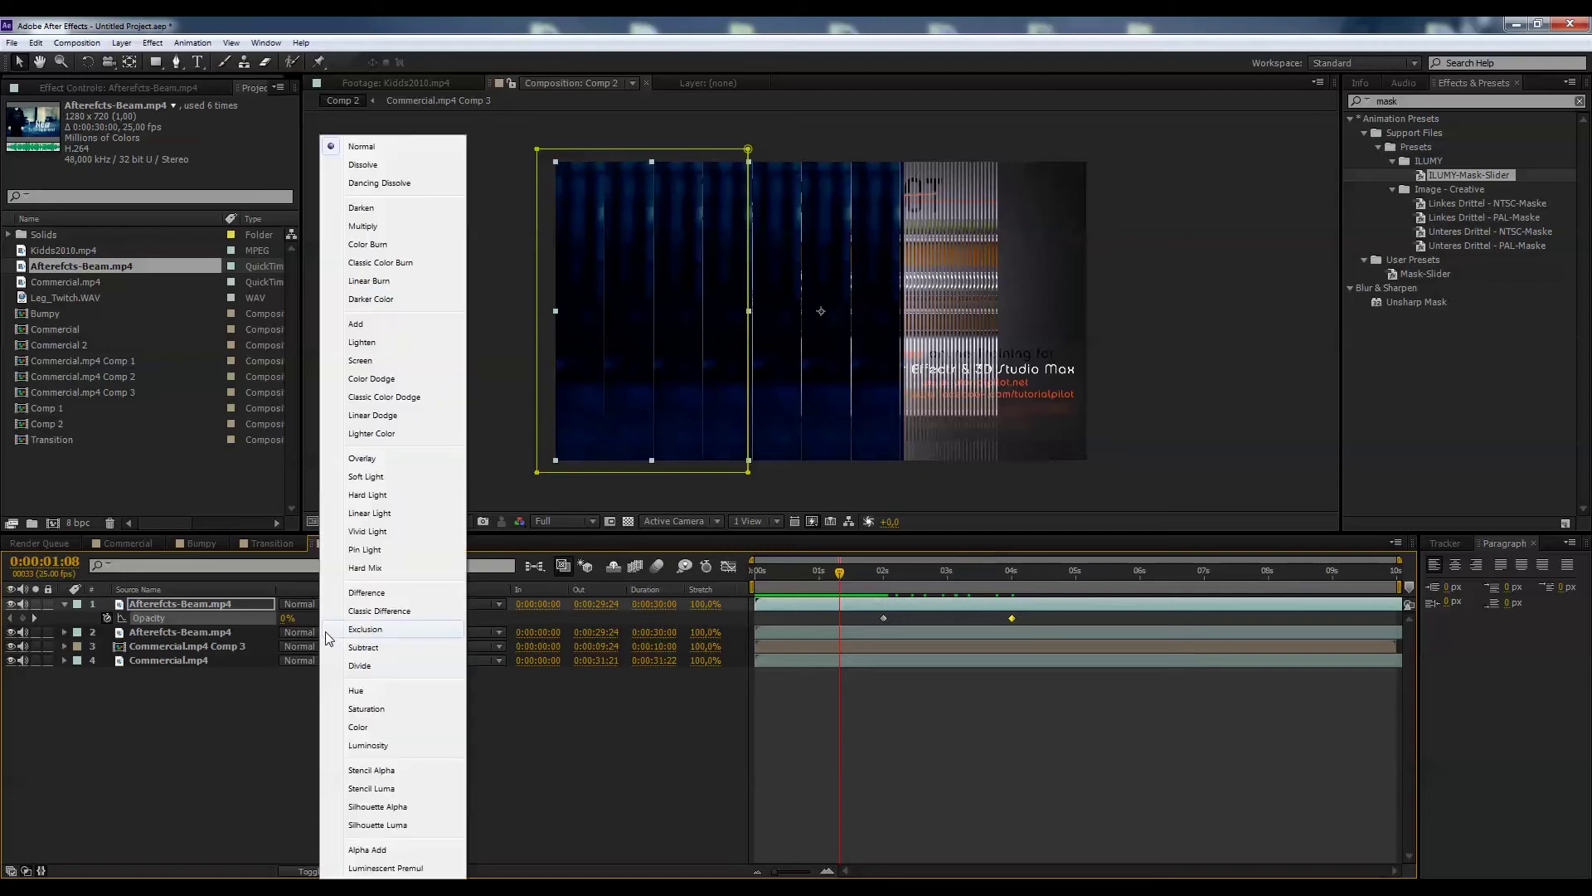
left_click(391, 745)
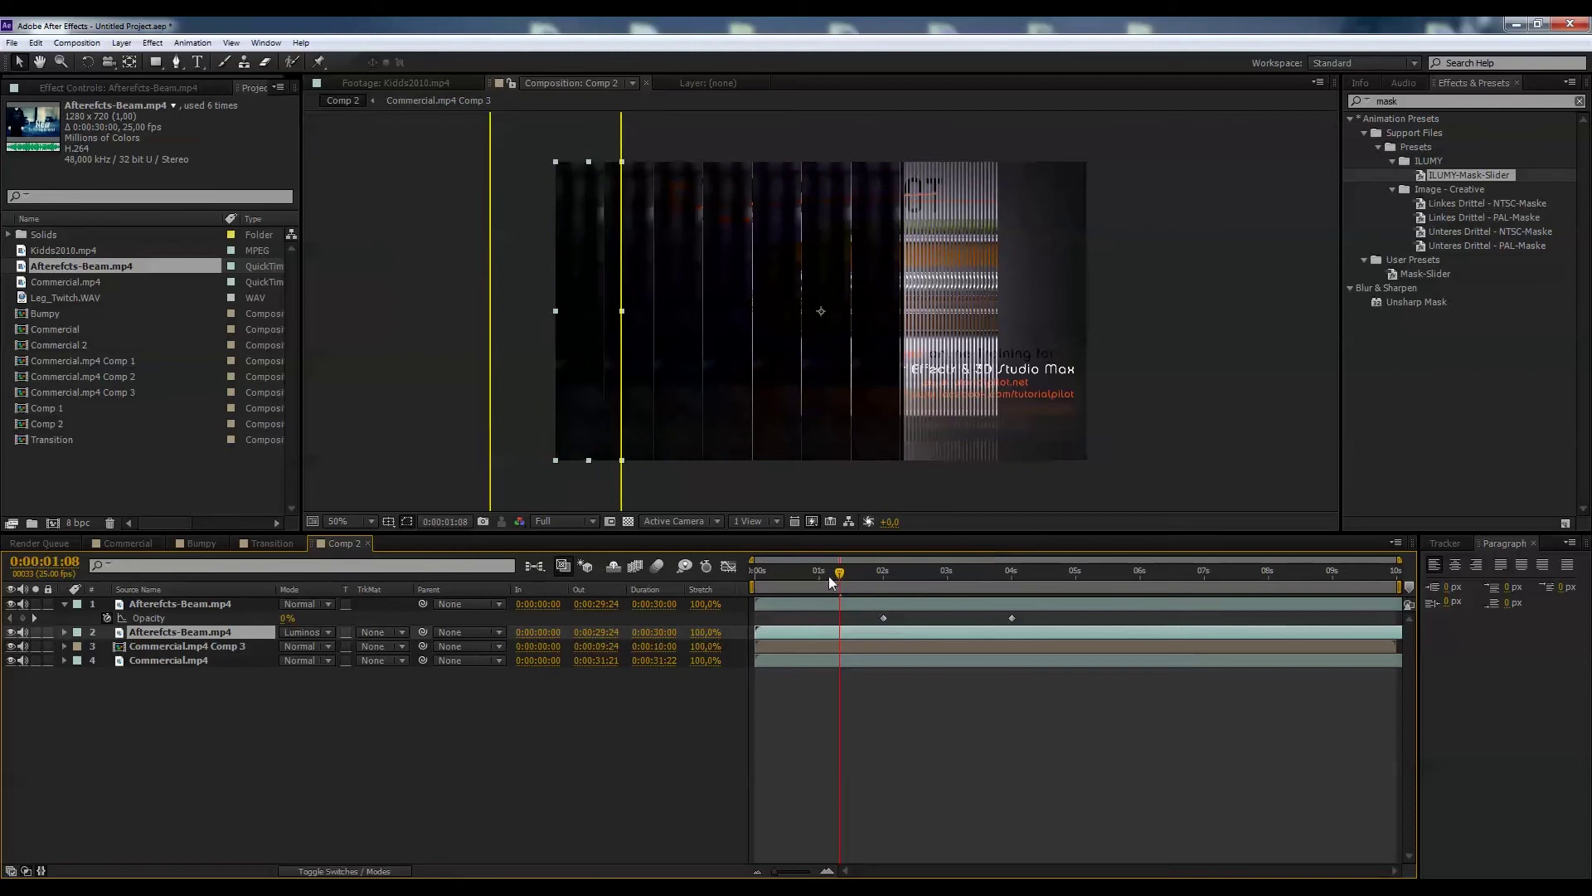
left_click_drag(828, 578, 733, 599)
key("space")
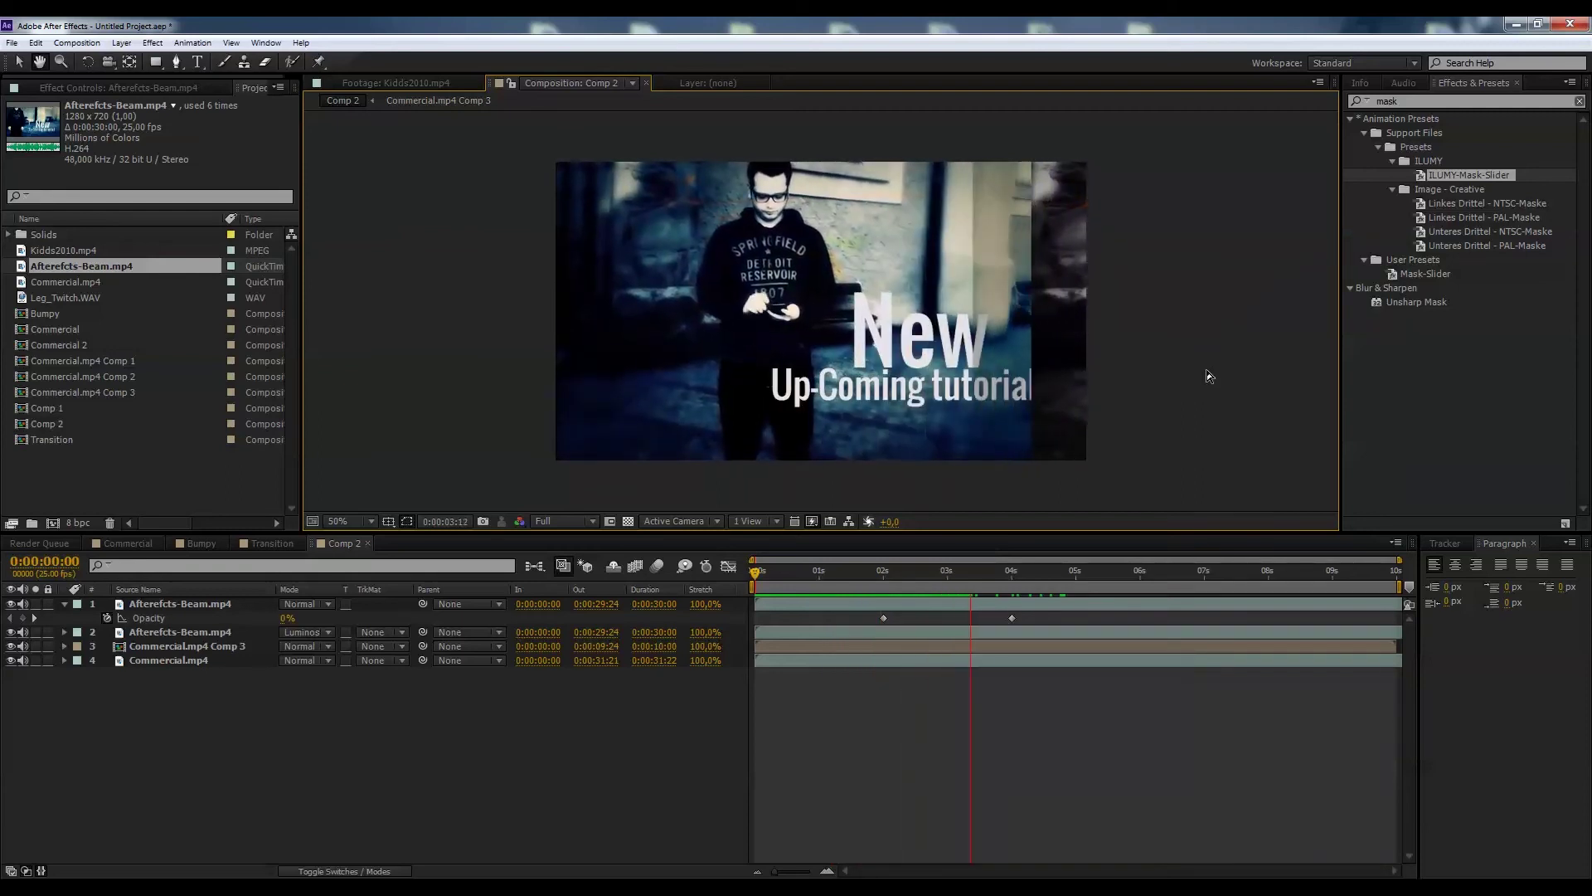
key("space")
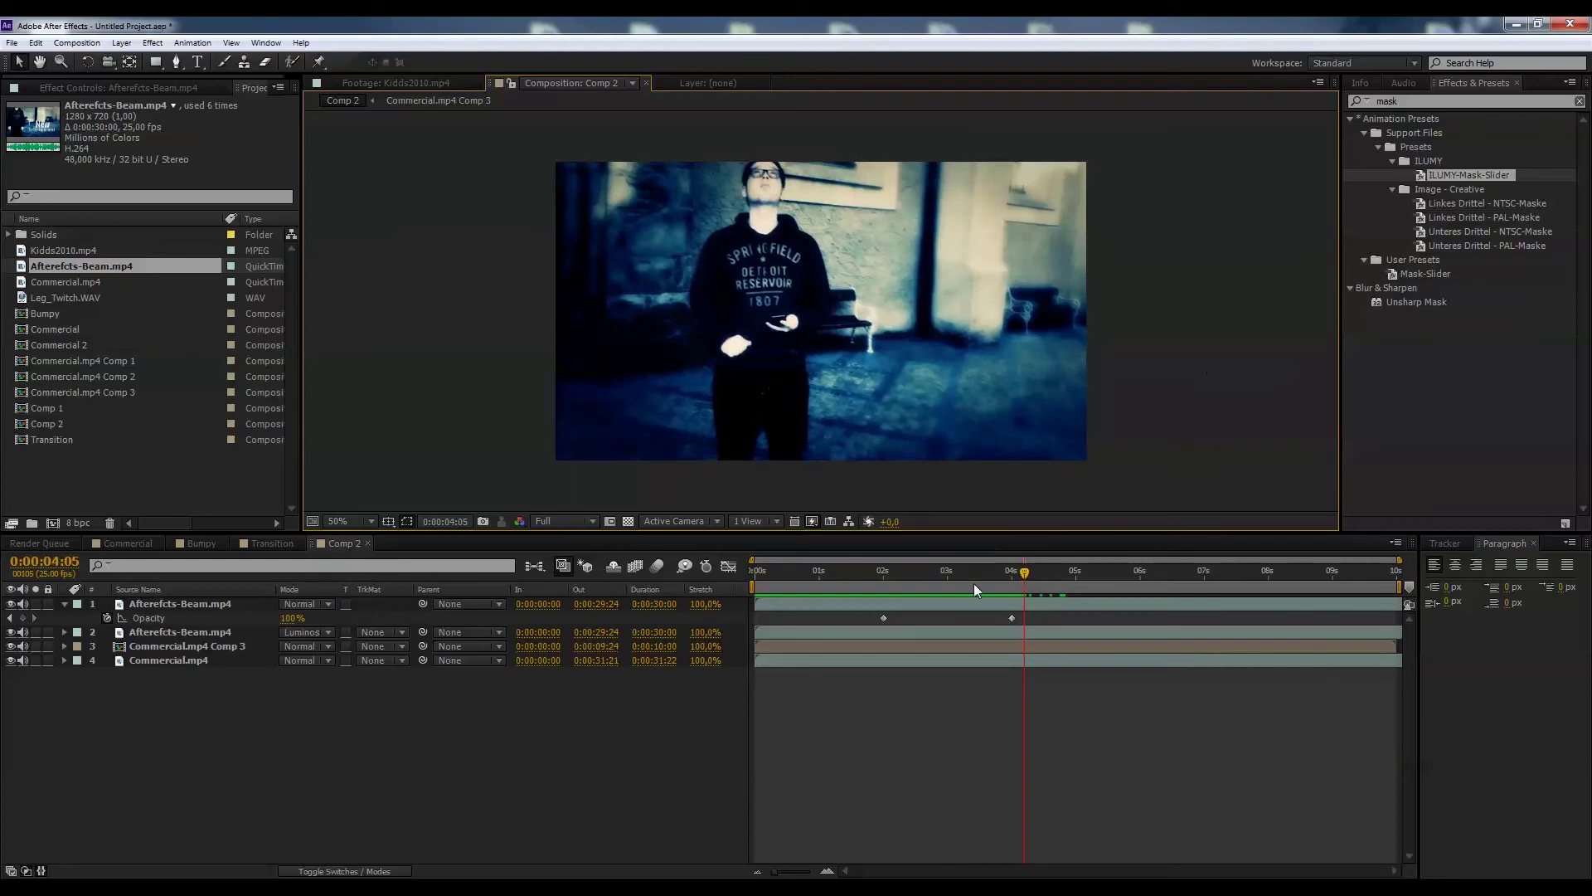
left_click_drag(974, 584, 1047, 575)
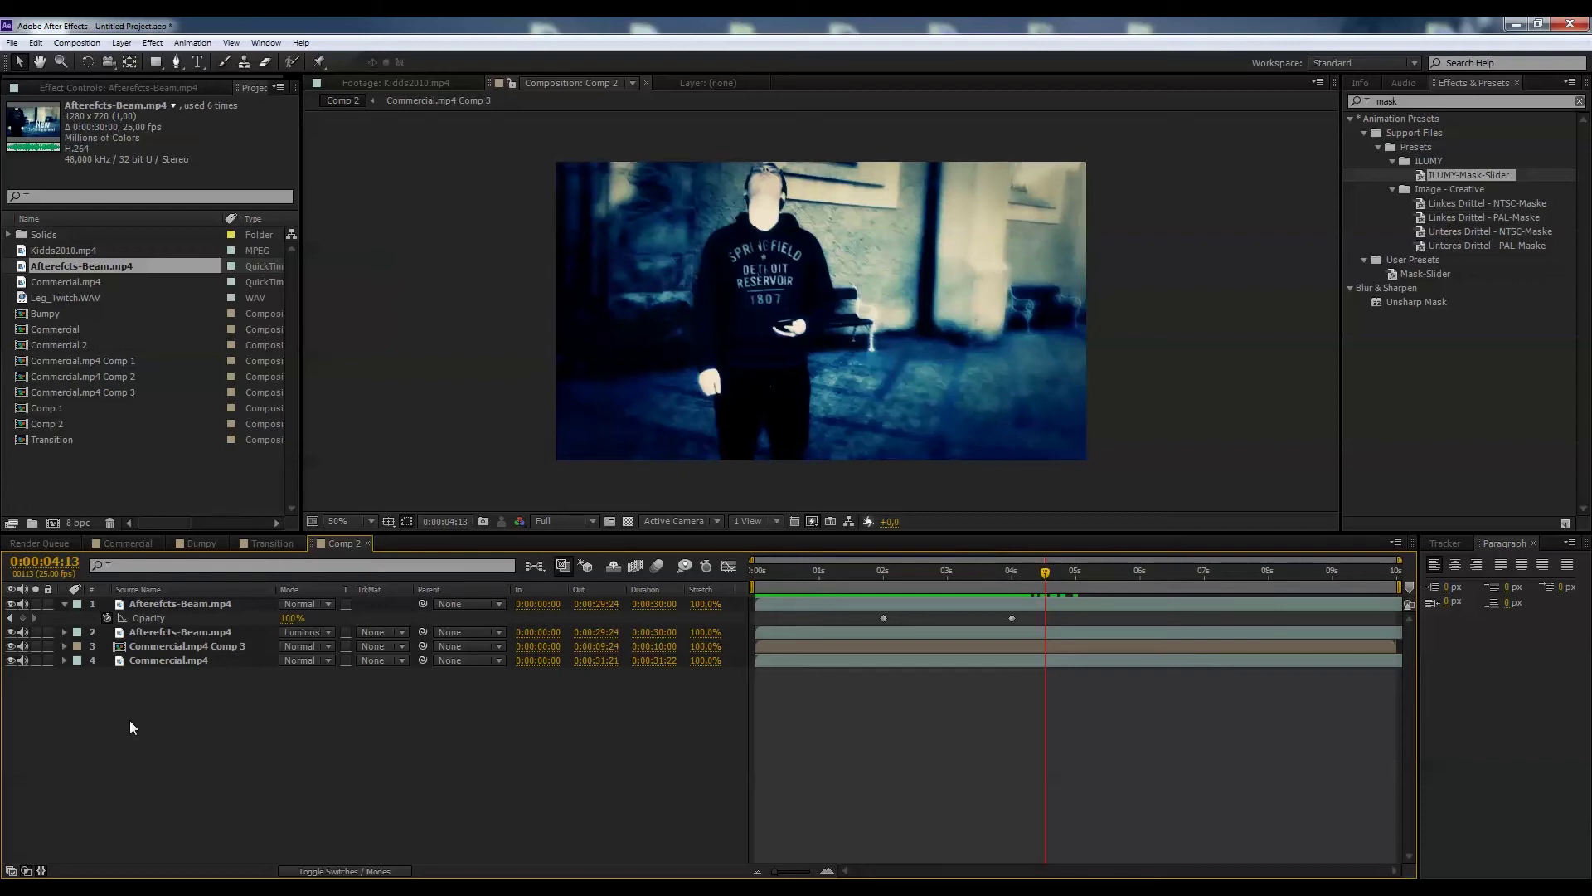
Step: Delete all four existing layers from Comp 2
left_click_drag(129, 728, 191, 605)
key("ctrl+z")
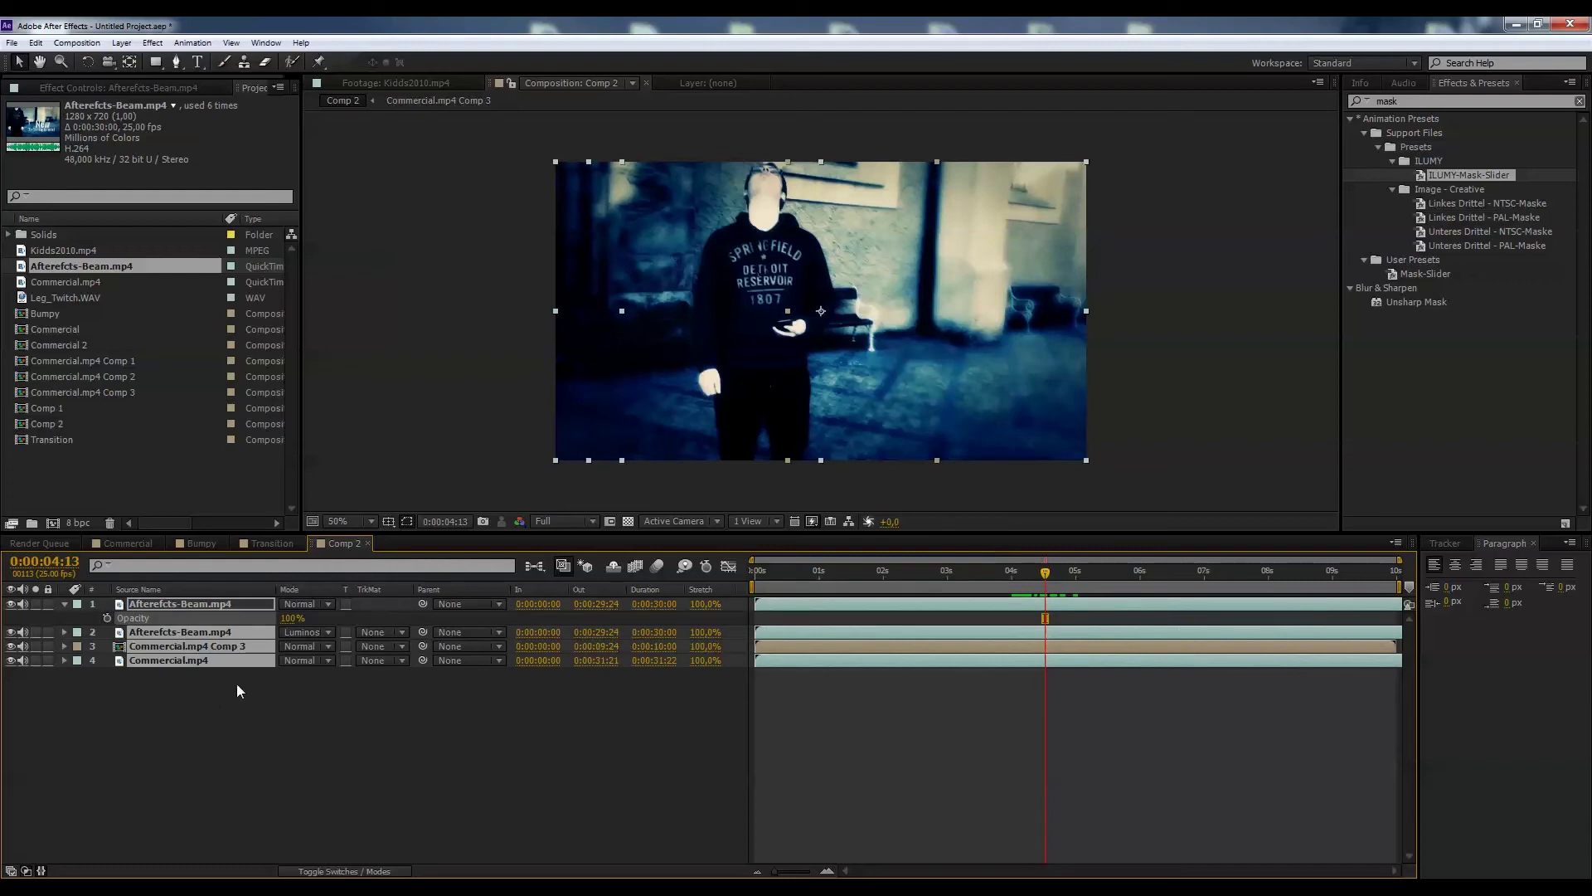
left_click(204, 679)
left_click(187, 659)
key("Delete")
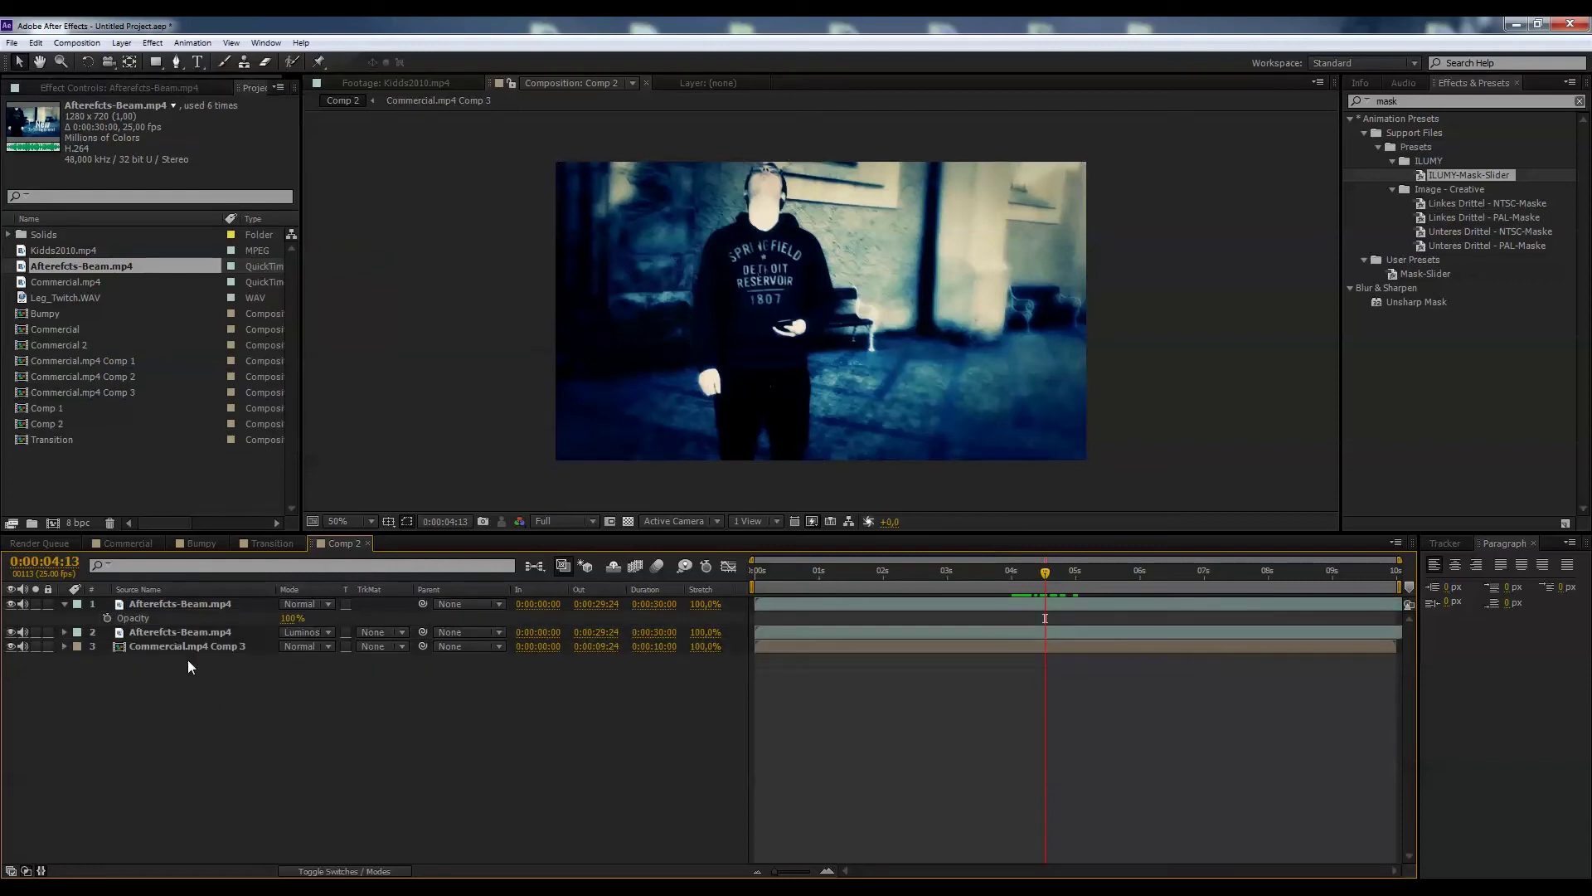
left_click(187, 646)
key("Delete")
left_click(187, 630)
key("Delete")
left_click(190, 603)
key("Delete")
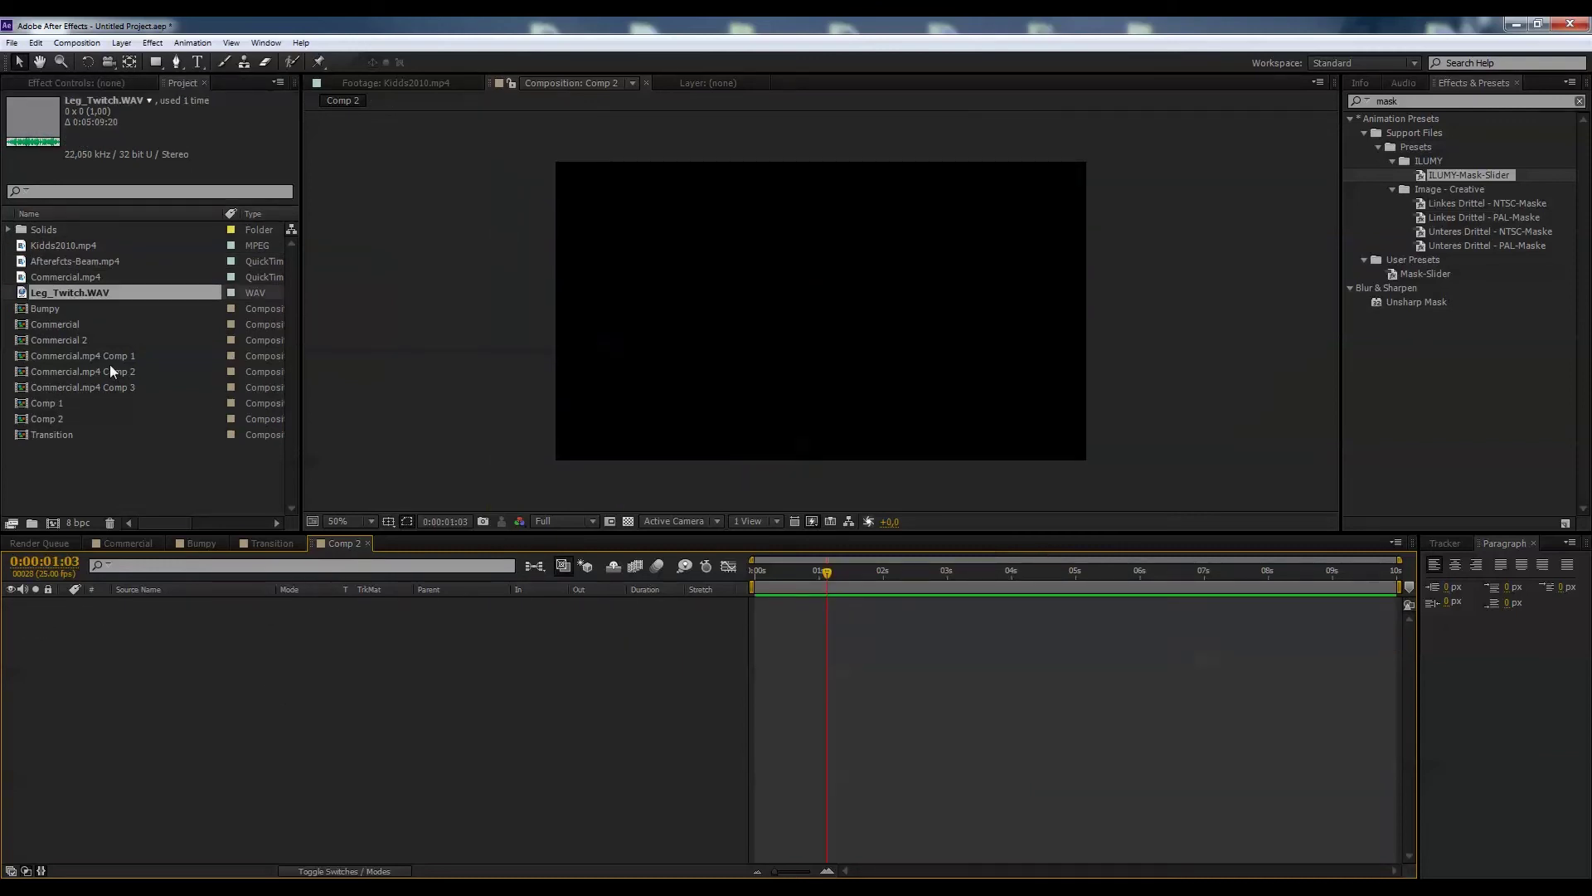
Step: Add Commercial.mp4 and Leg_Twitch.WAV from the Project panel as layers in Comp 2
left_click_drag(73, 274, 131, 625)
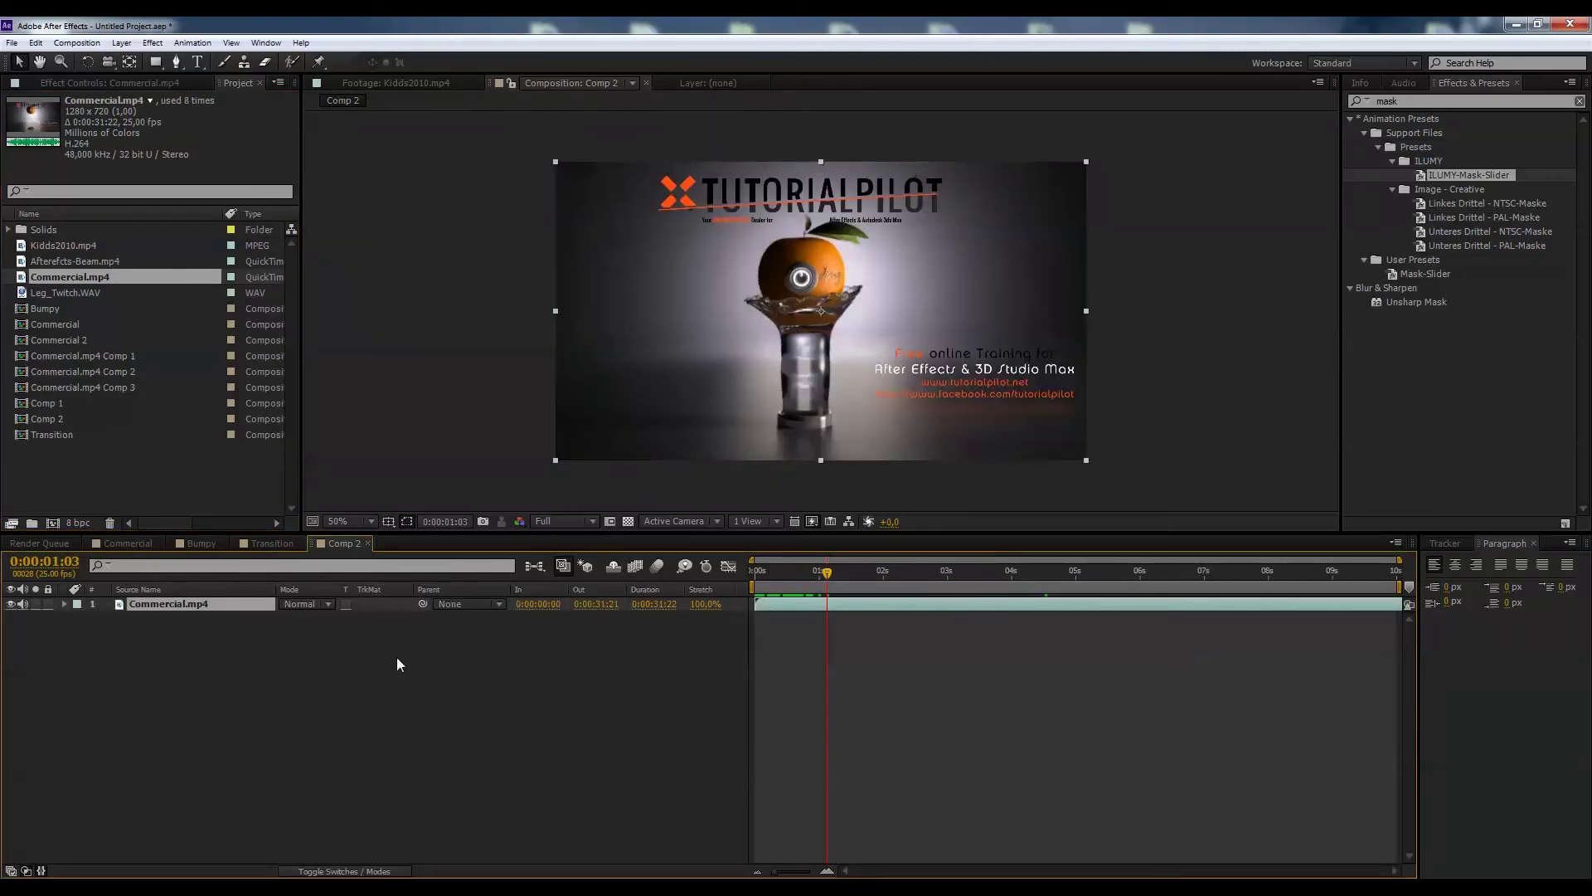
left_click(60, 294)
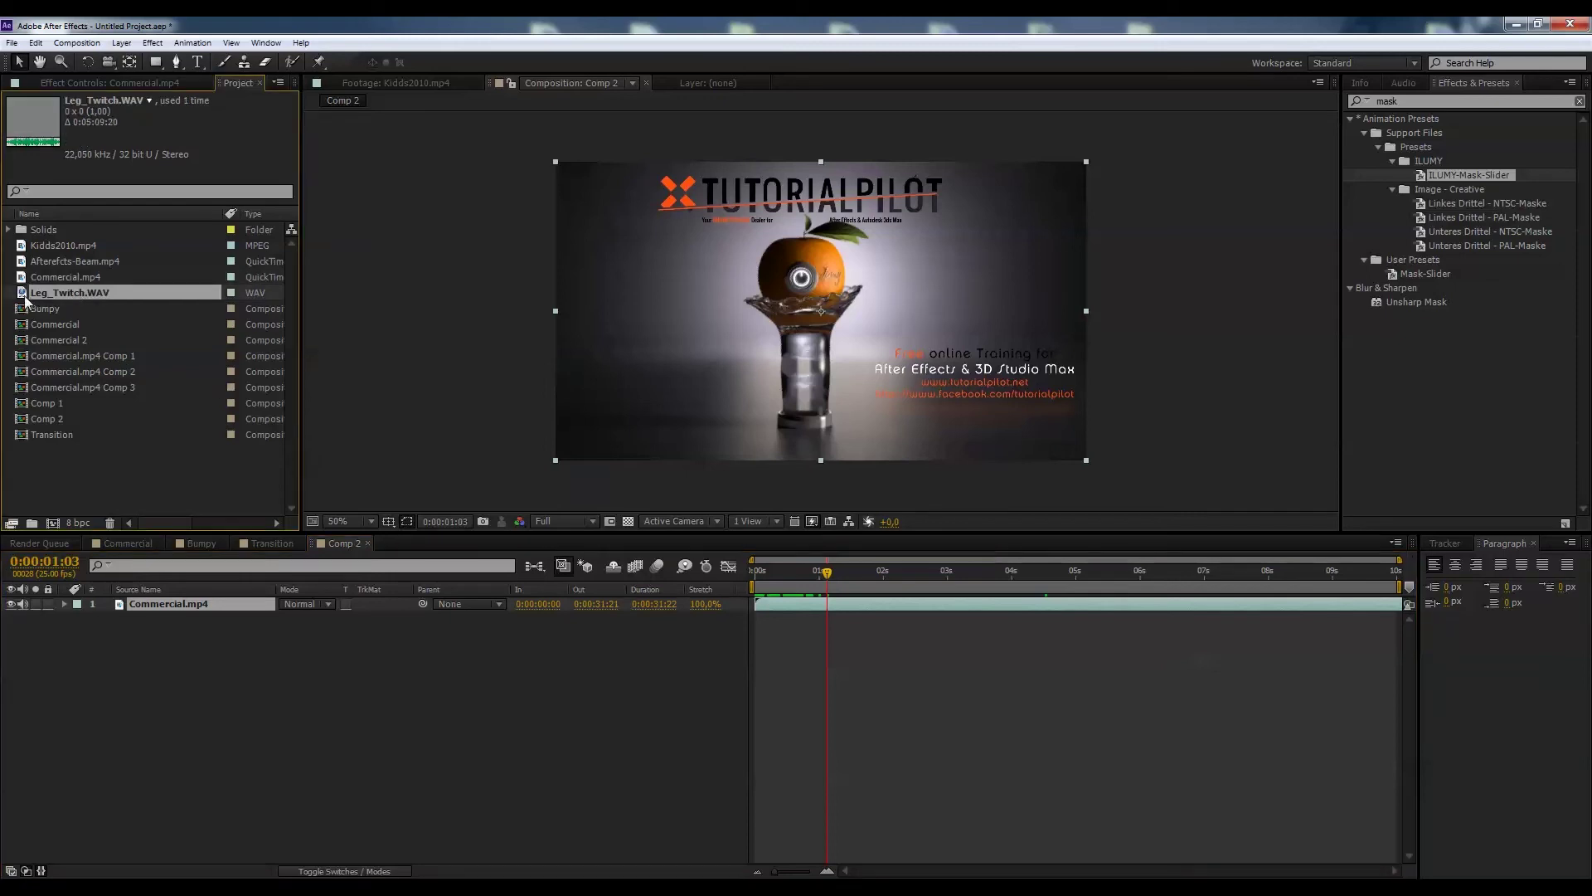
left_click_drag(24, 303, 90, 667)
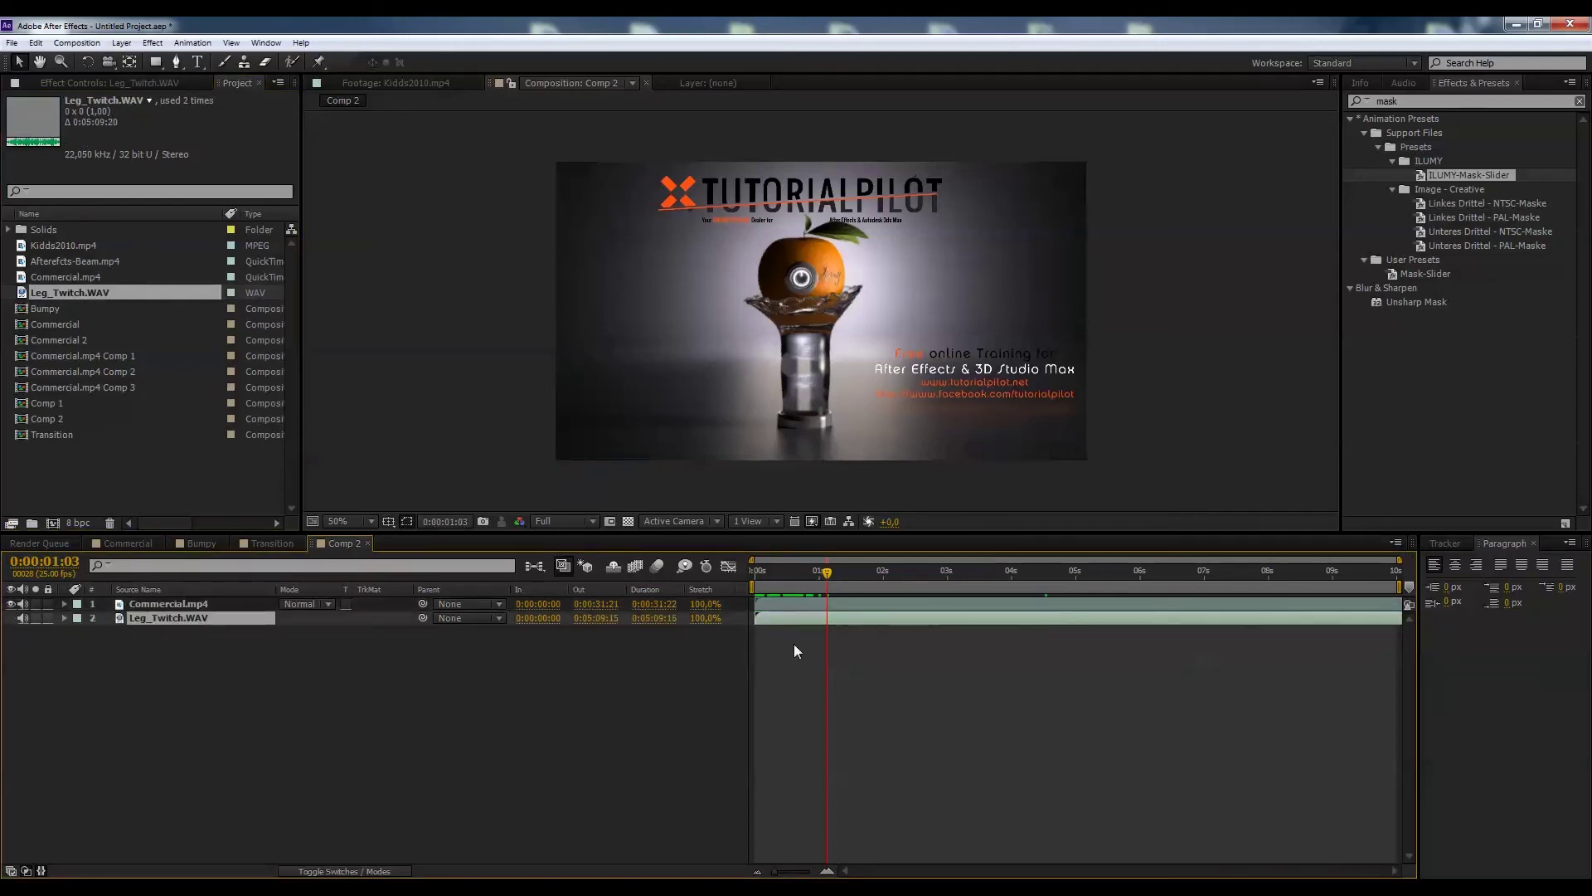
Step: Convert the Leg_Twitch.WAV audio to keyframes with Keyframe Assistant
right_click(138, 618)
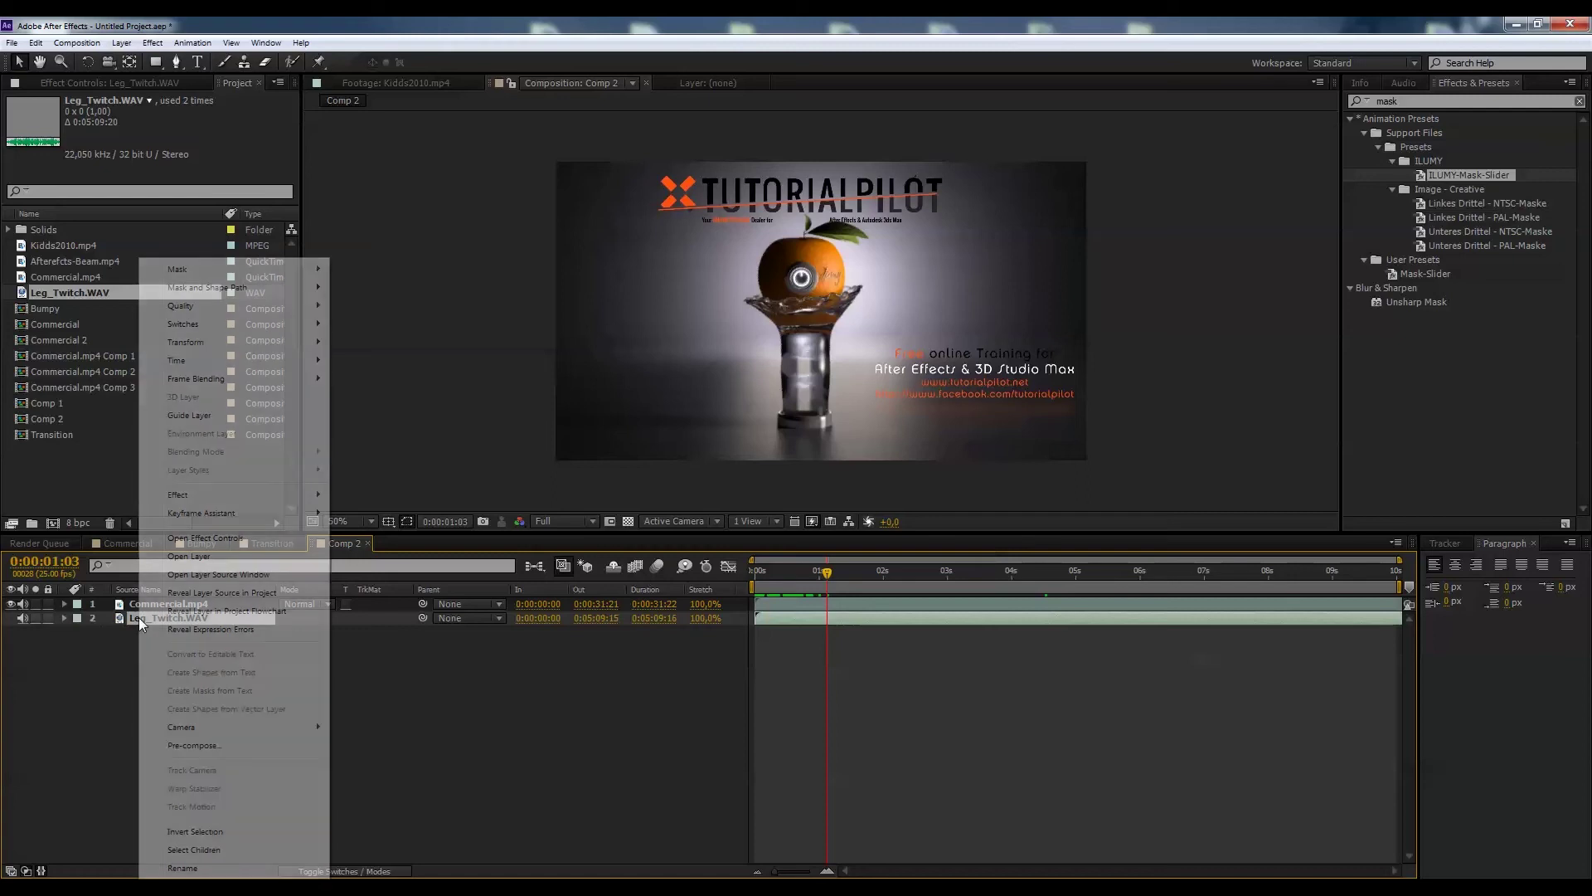
mouse_move(237, 517)
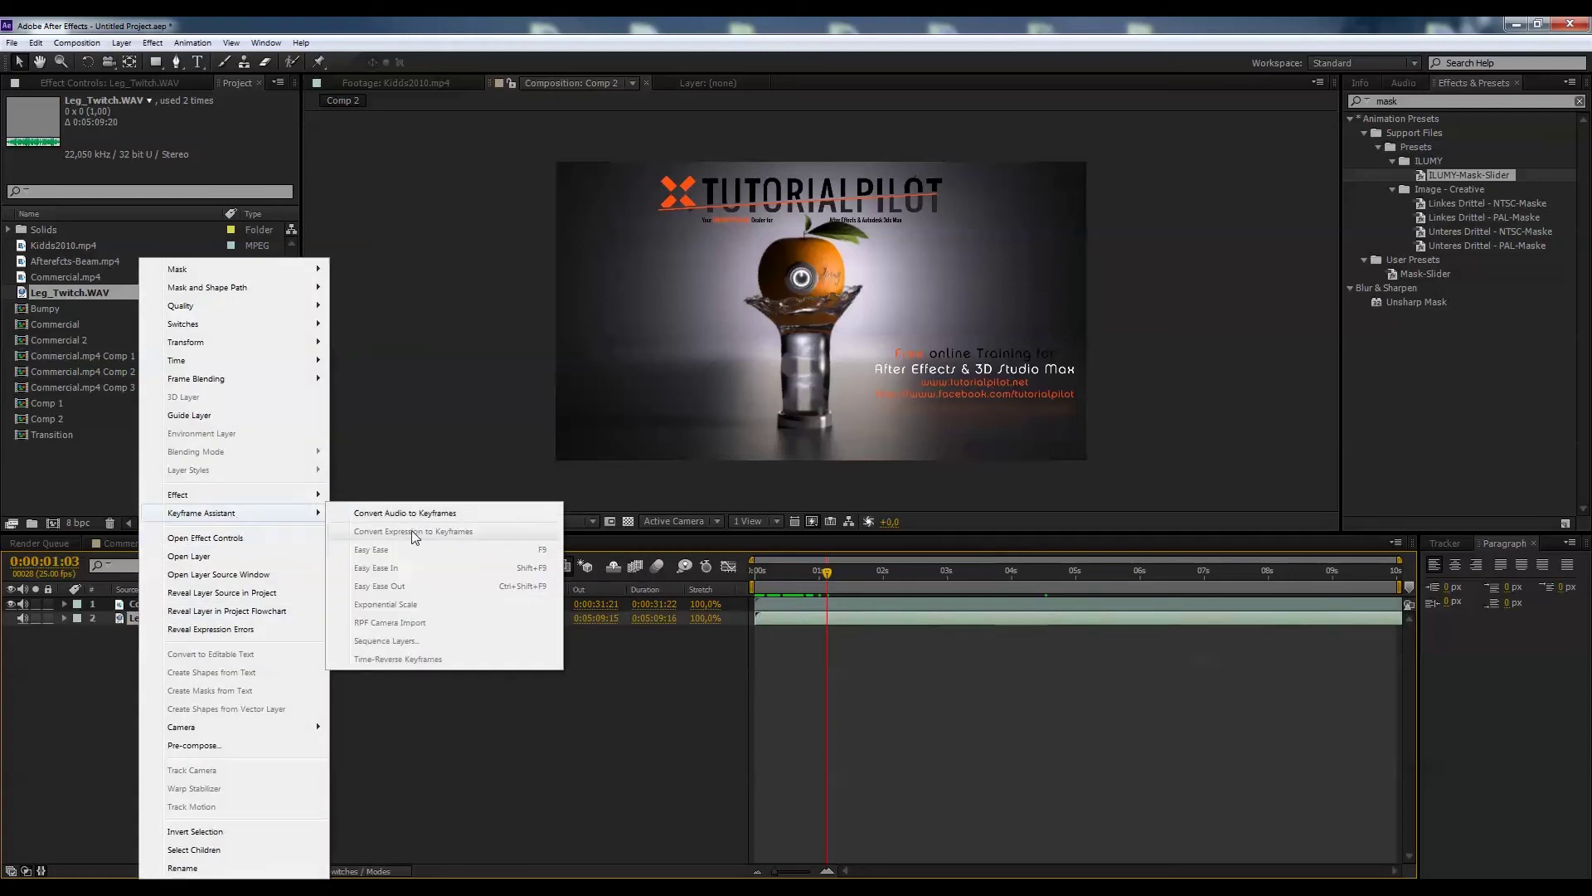
left_click(428, 514)
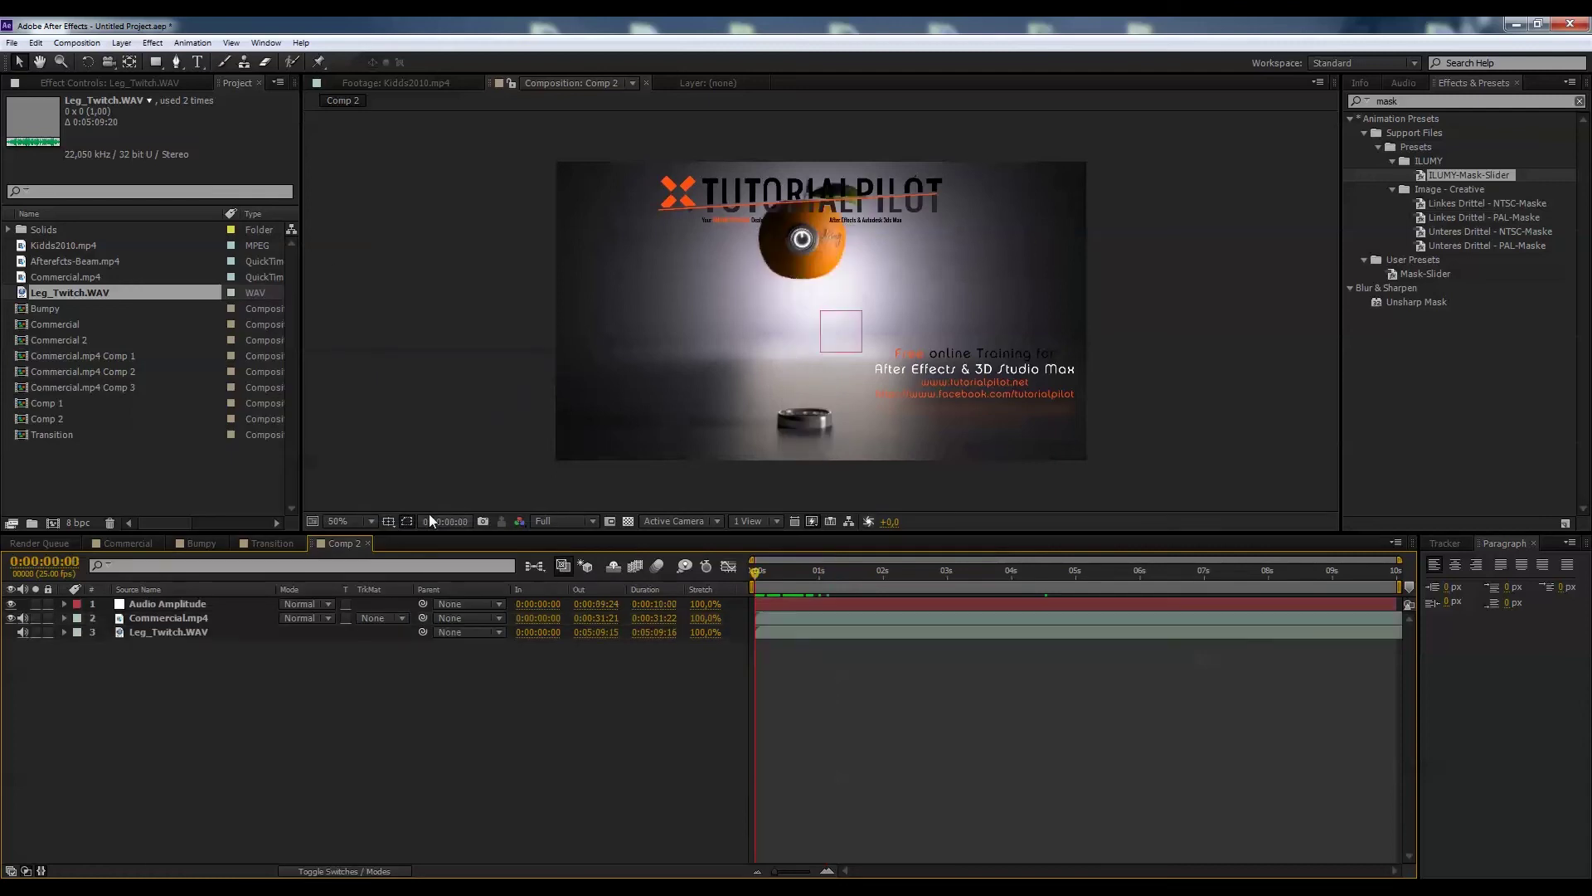
Step: Expand Audio Amplitude's effects to view the Left Channel slider keyframes
left_click(203, 603)
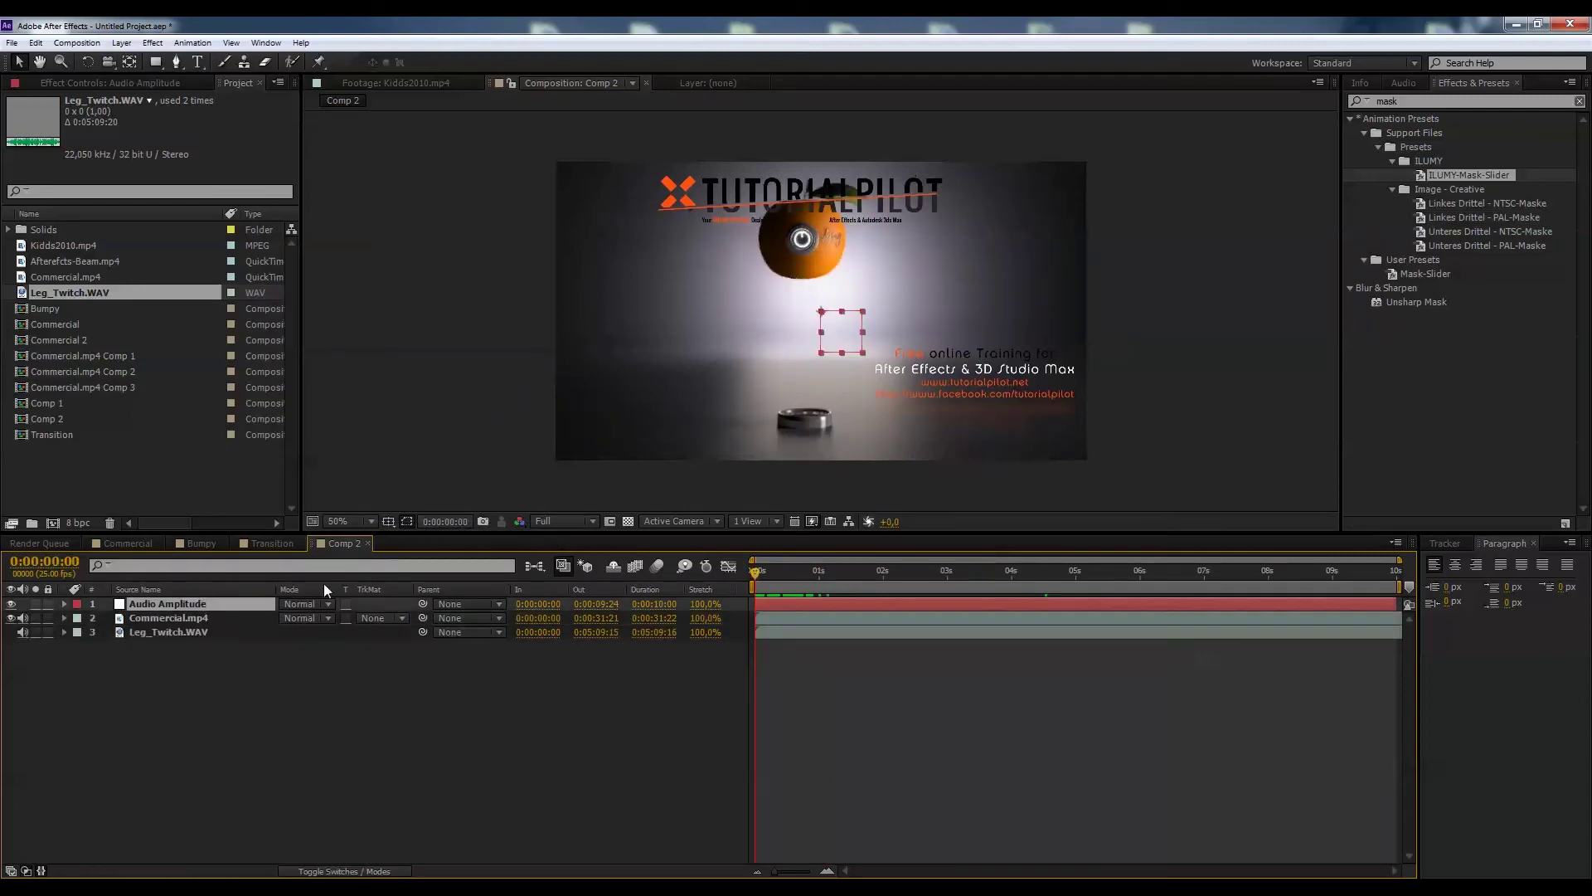
left_click(65, 604)
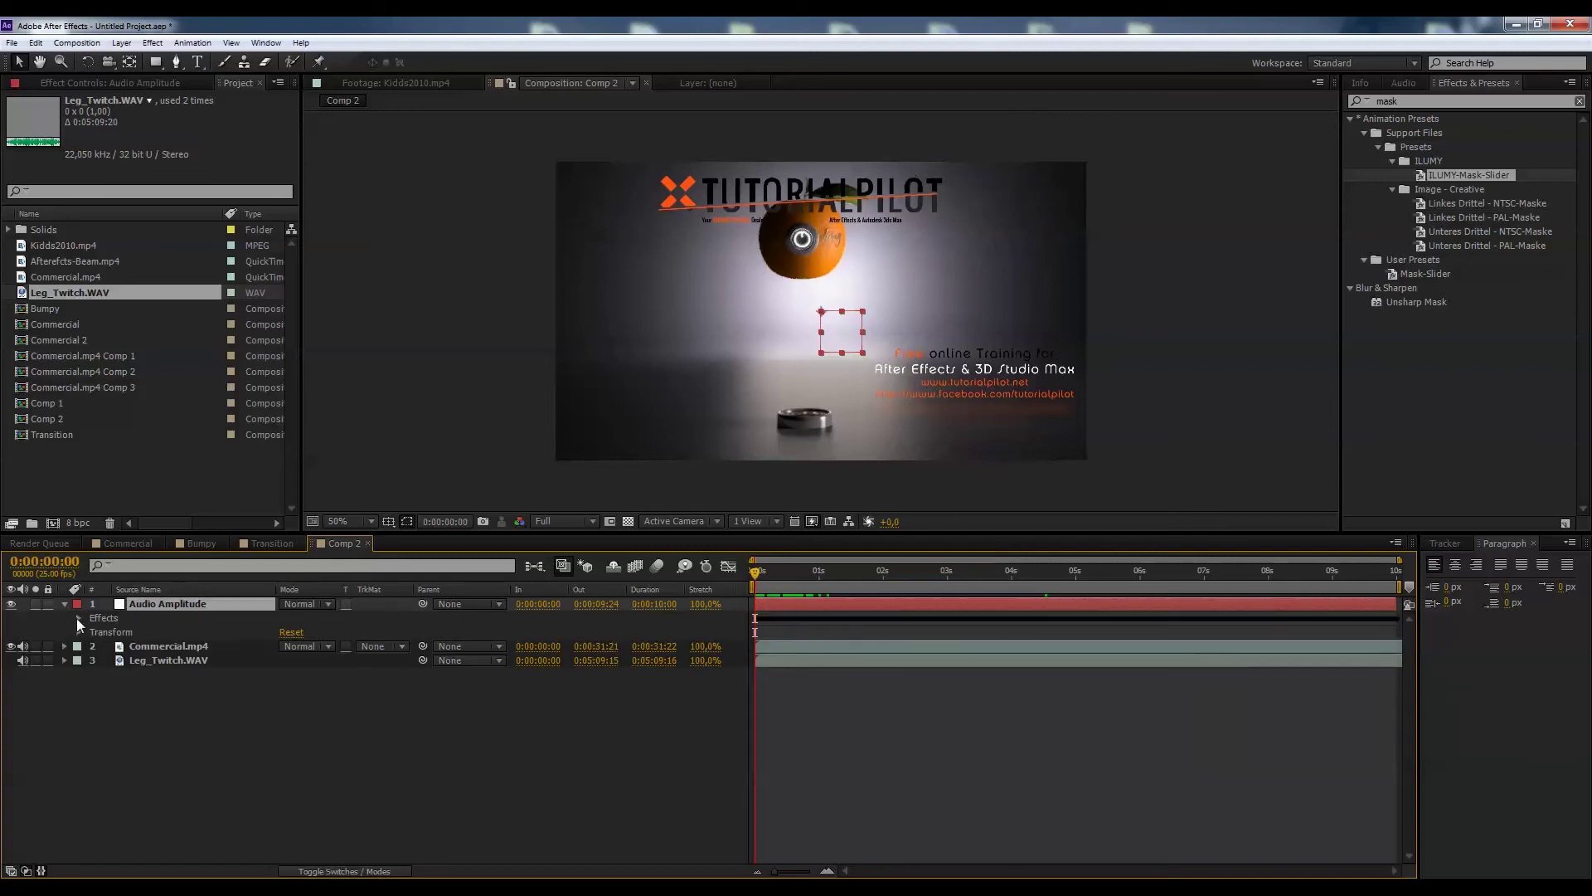
left_click(79, 617)
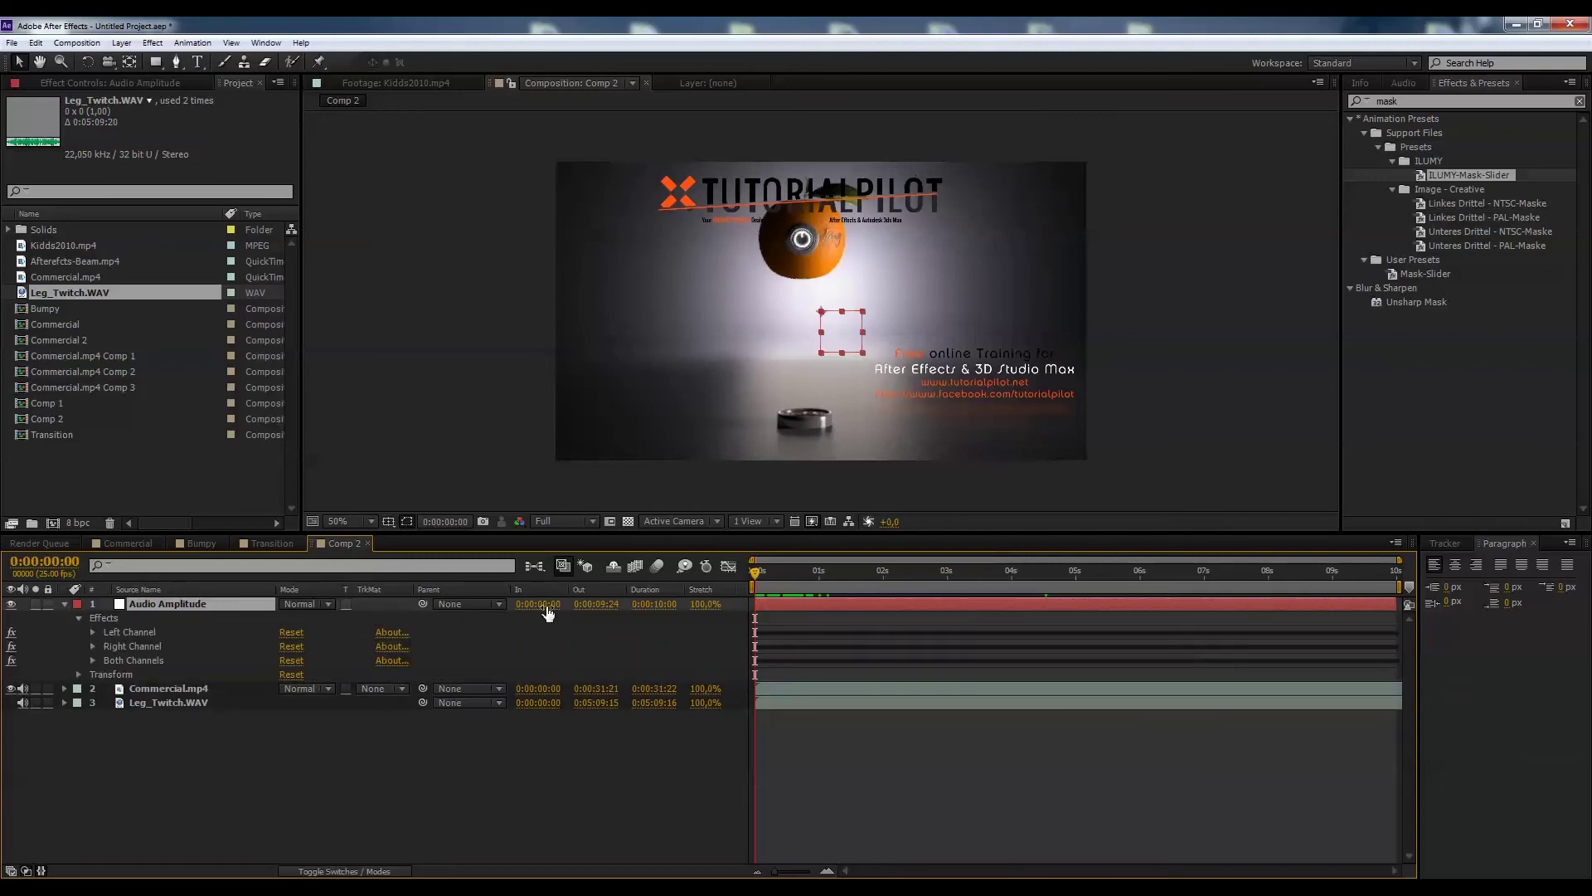
left_click(93, 632)
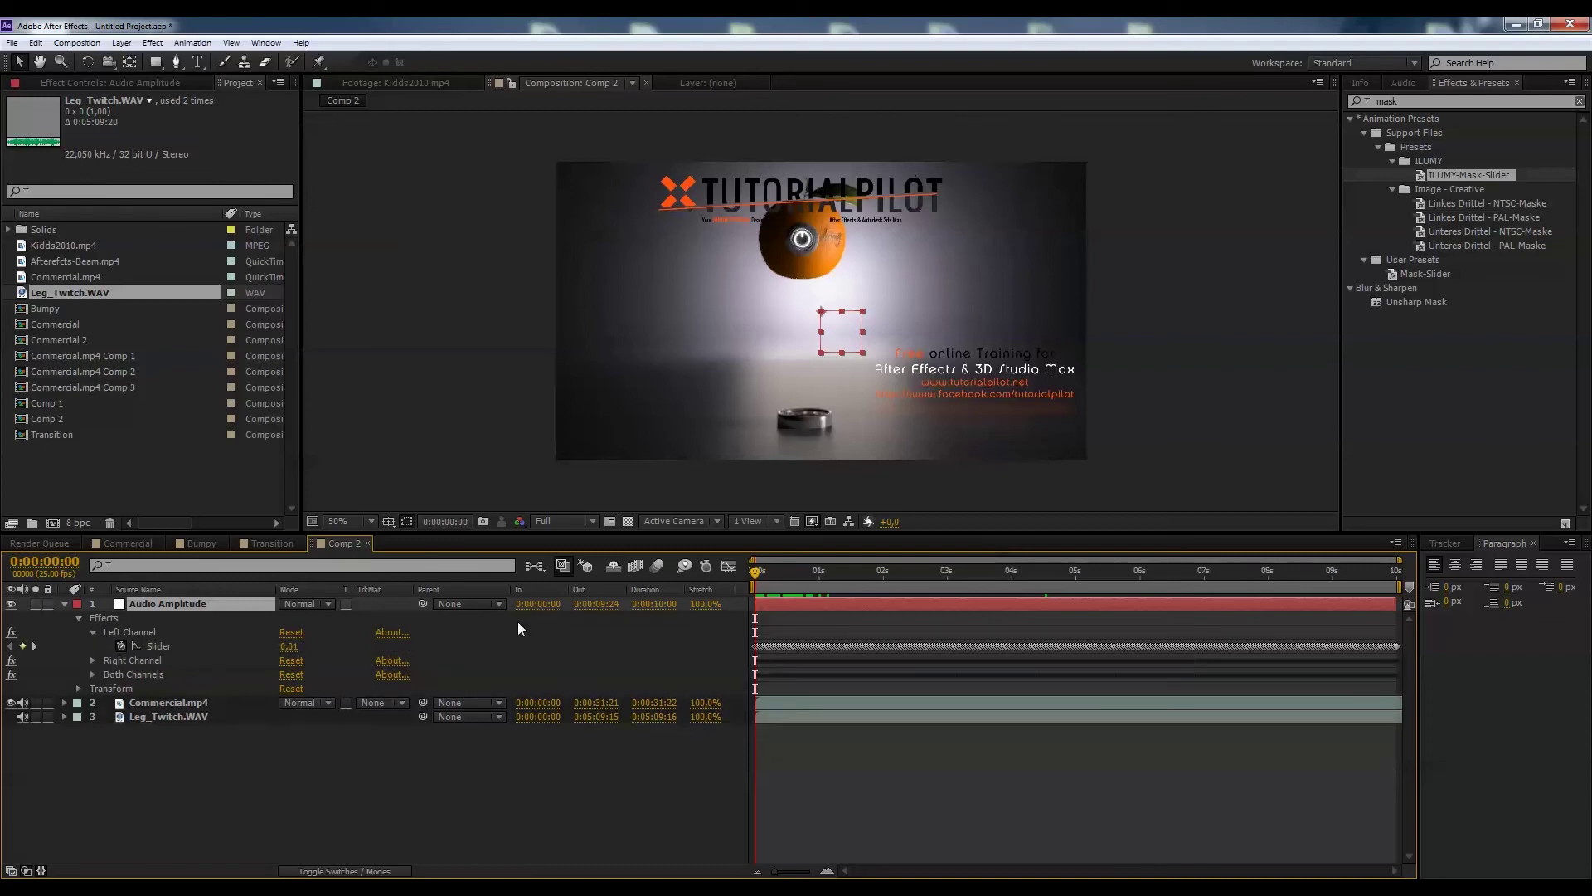
left_click(63, 602)
left_click(171, 619)
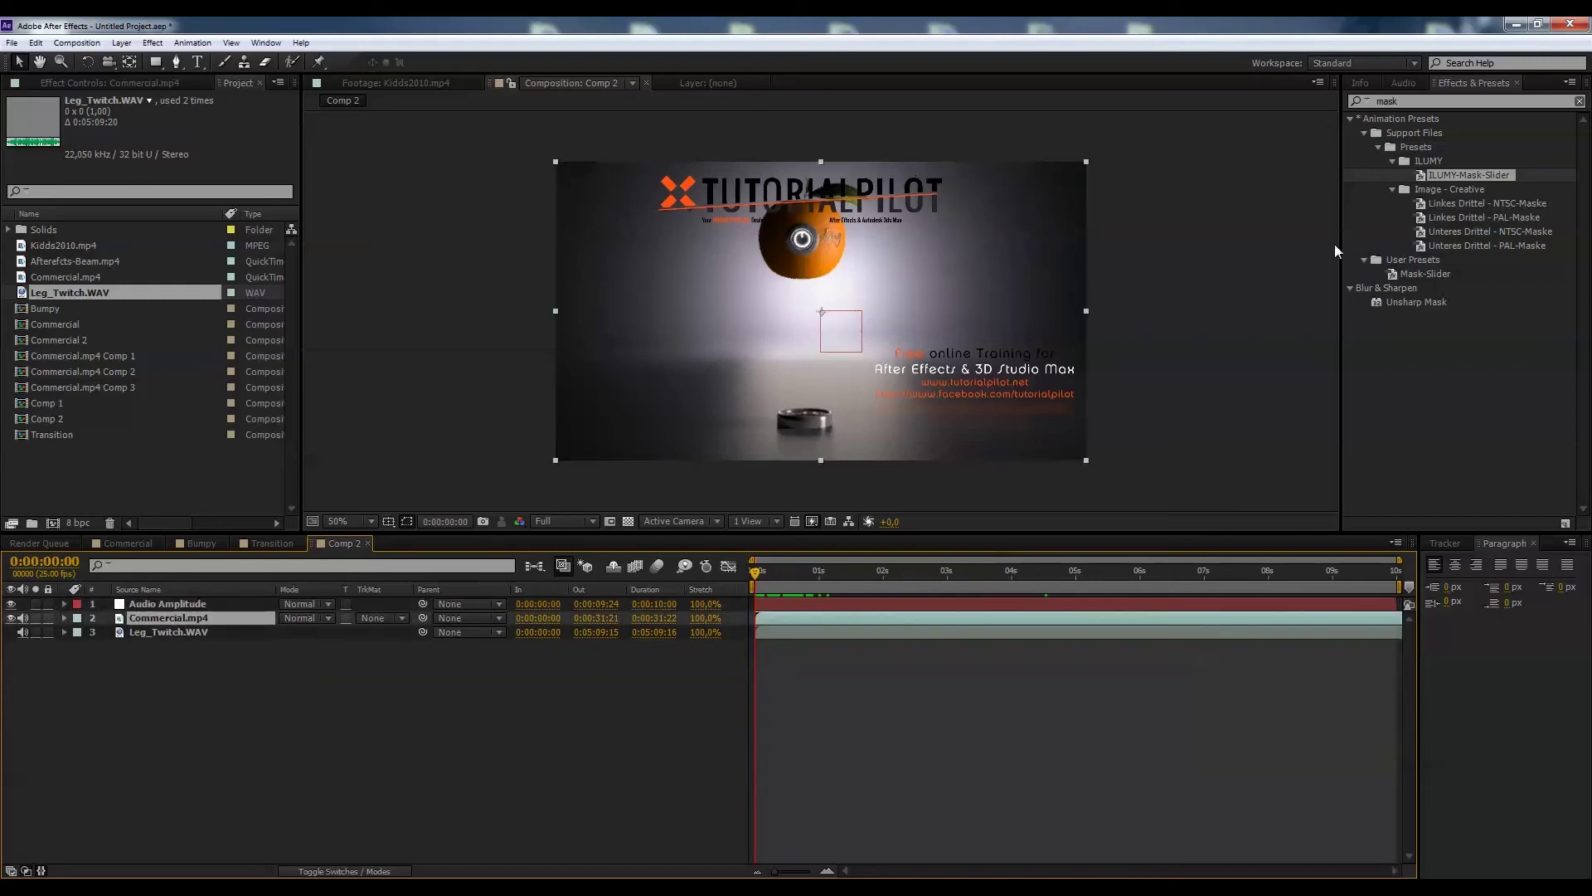
Step: Apply ILUMY-Mask-Slider to Commercial.mp4 and link its Mask Slider expression to Audio Amplitude's Left Channel Slider
double_click(1421, 176)
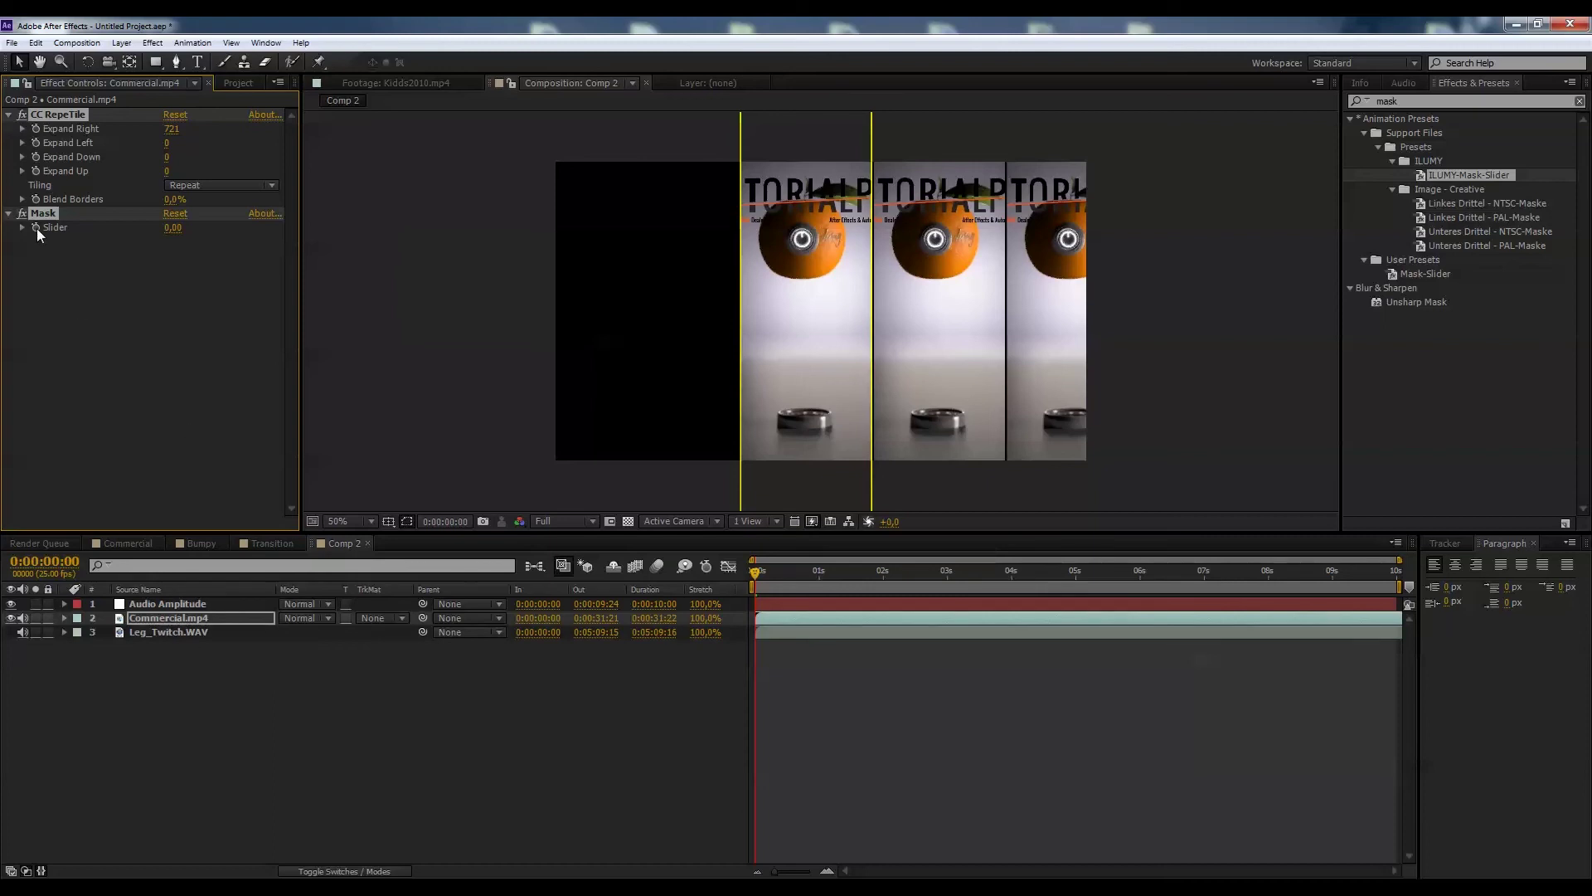
left_click(65, 602)
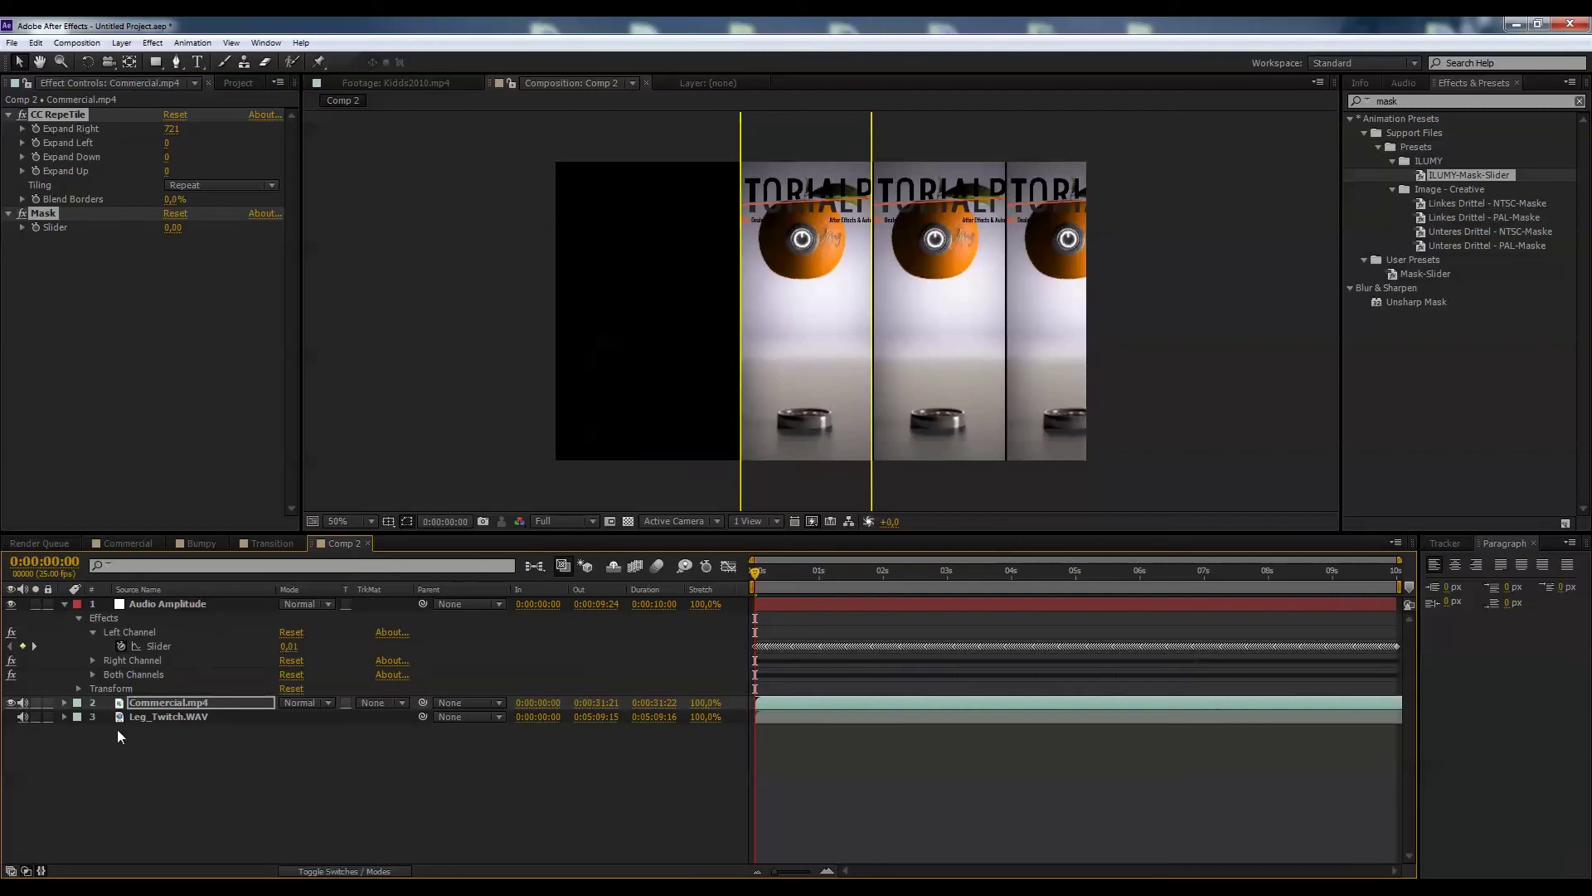
left_click(37, 226, "alt")
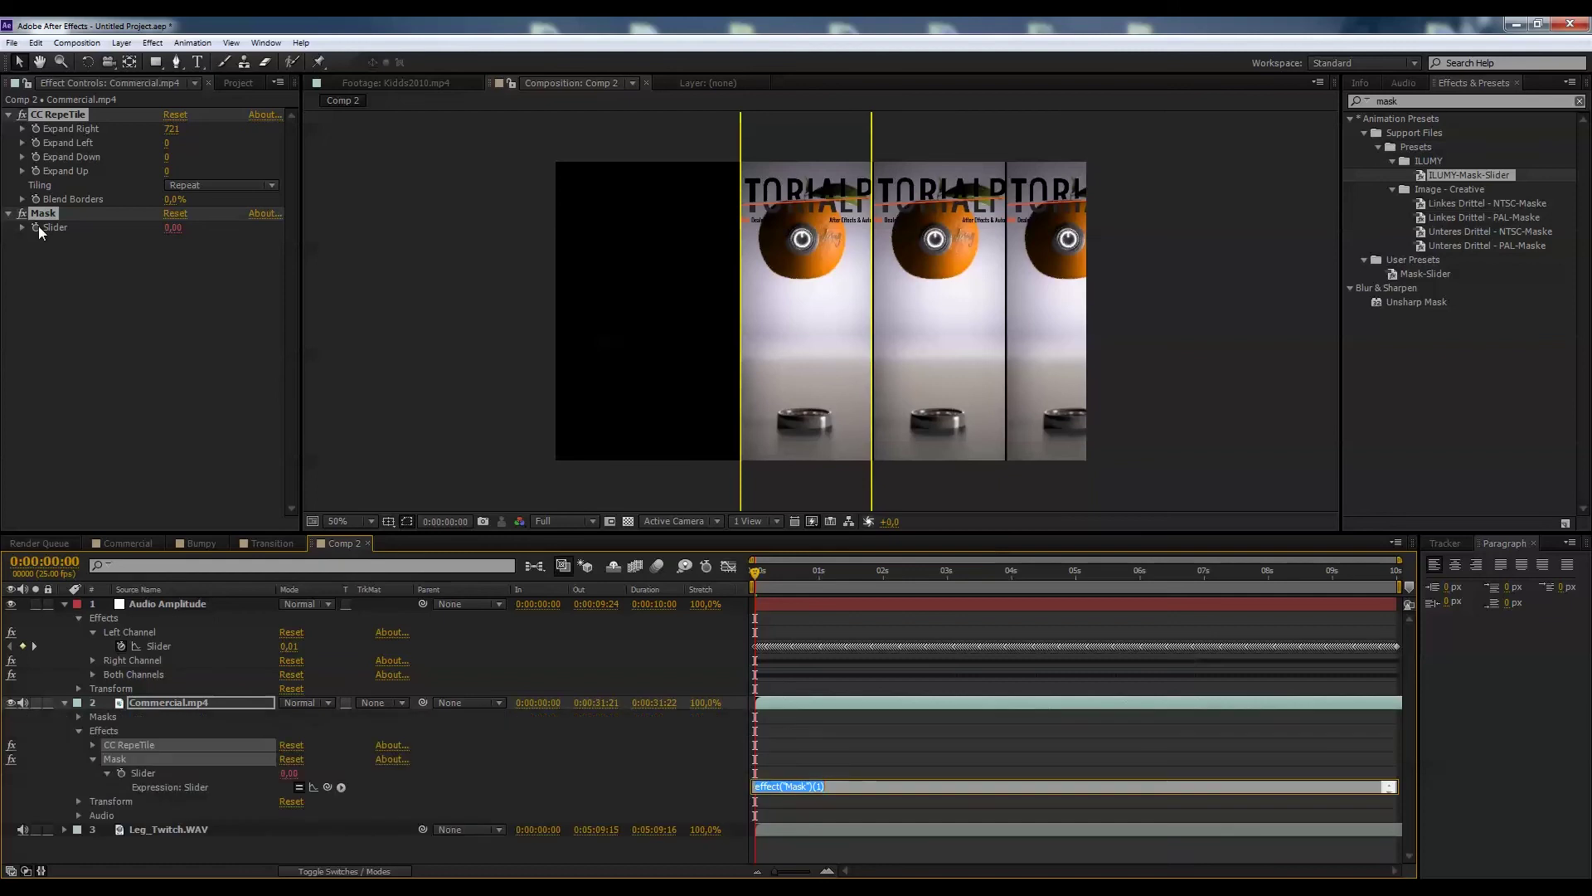
left_click_drag(327, 787, 161, 647)
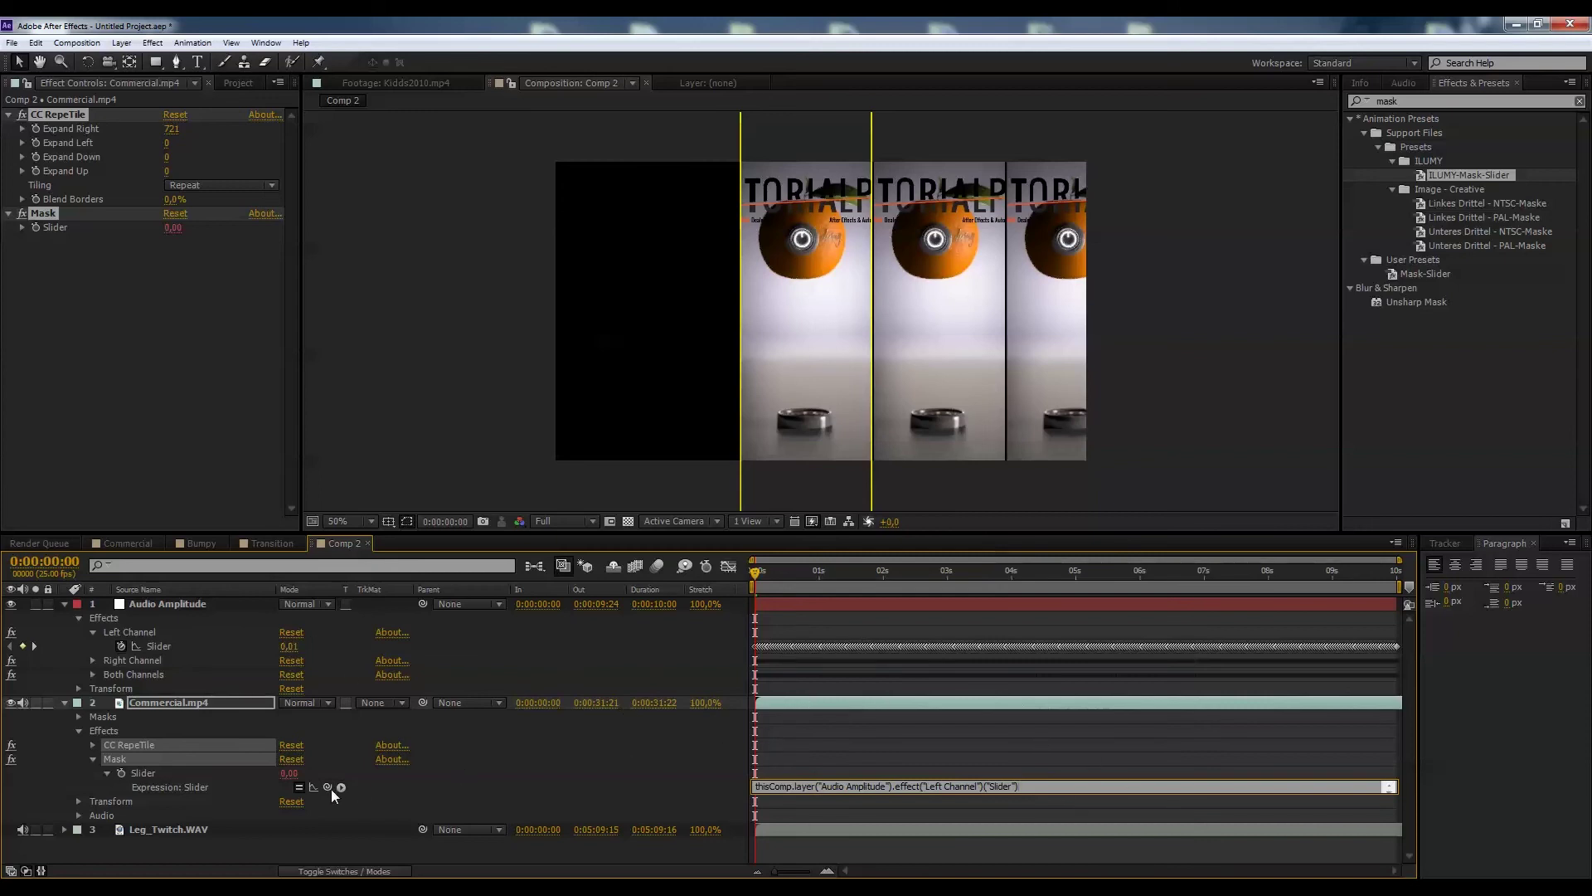
left_click_drag(327, 787, 152, 645)
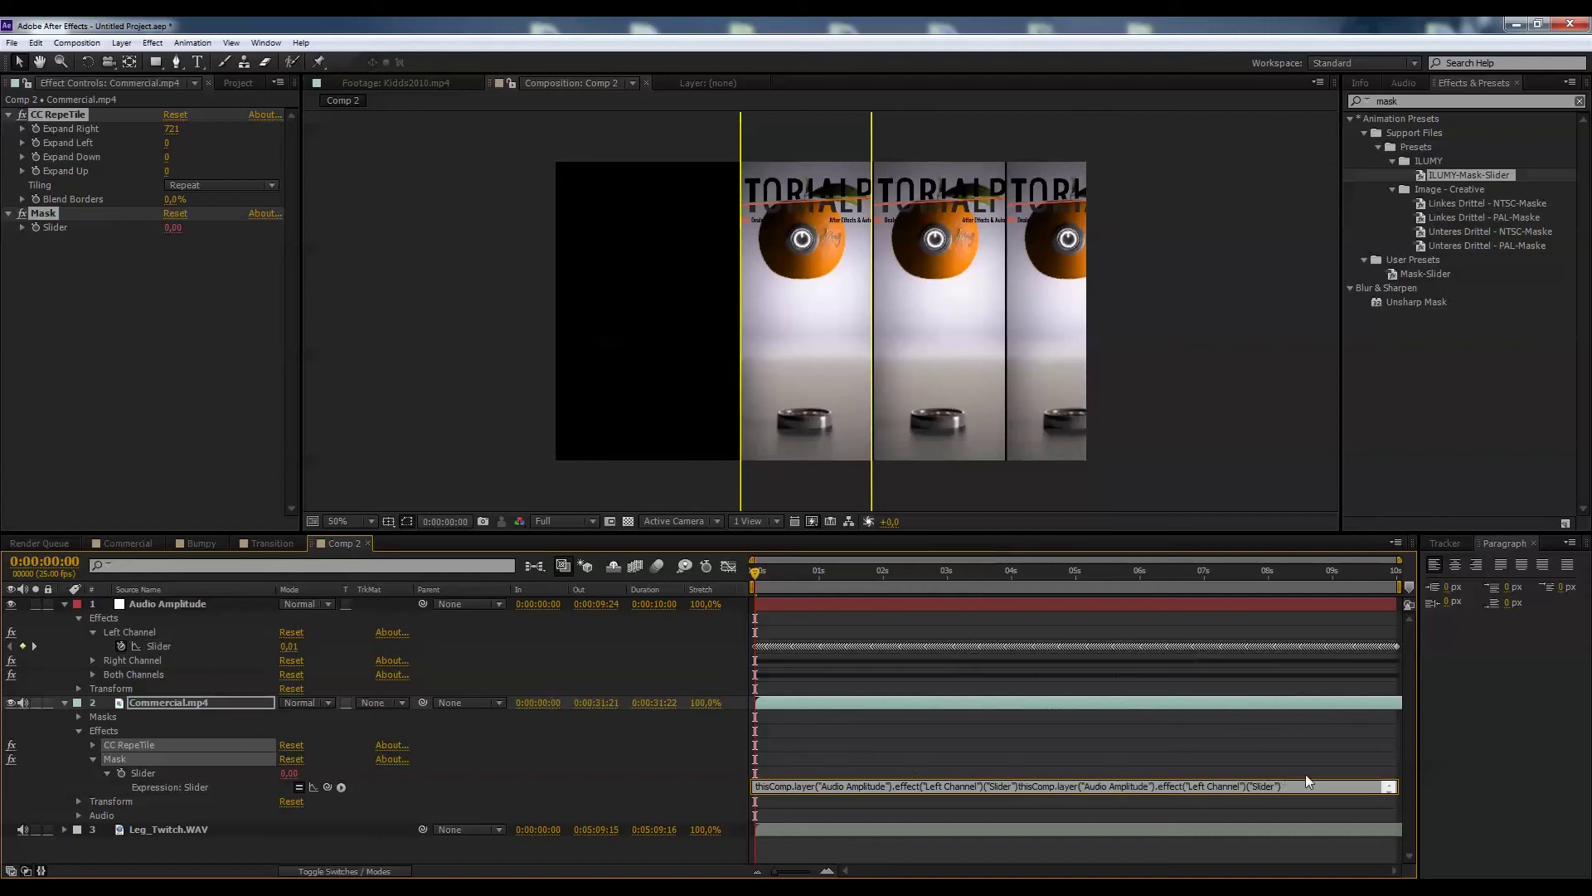
left_click_drag(1305, 784, 1019, 798)
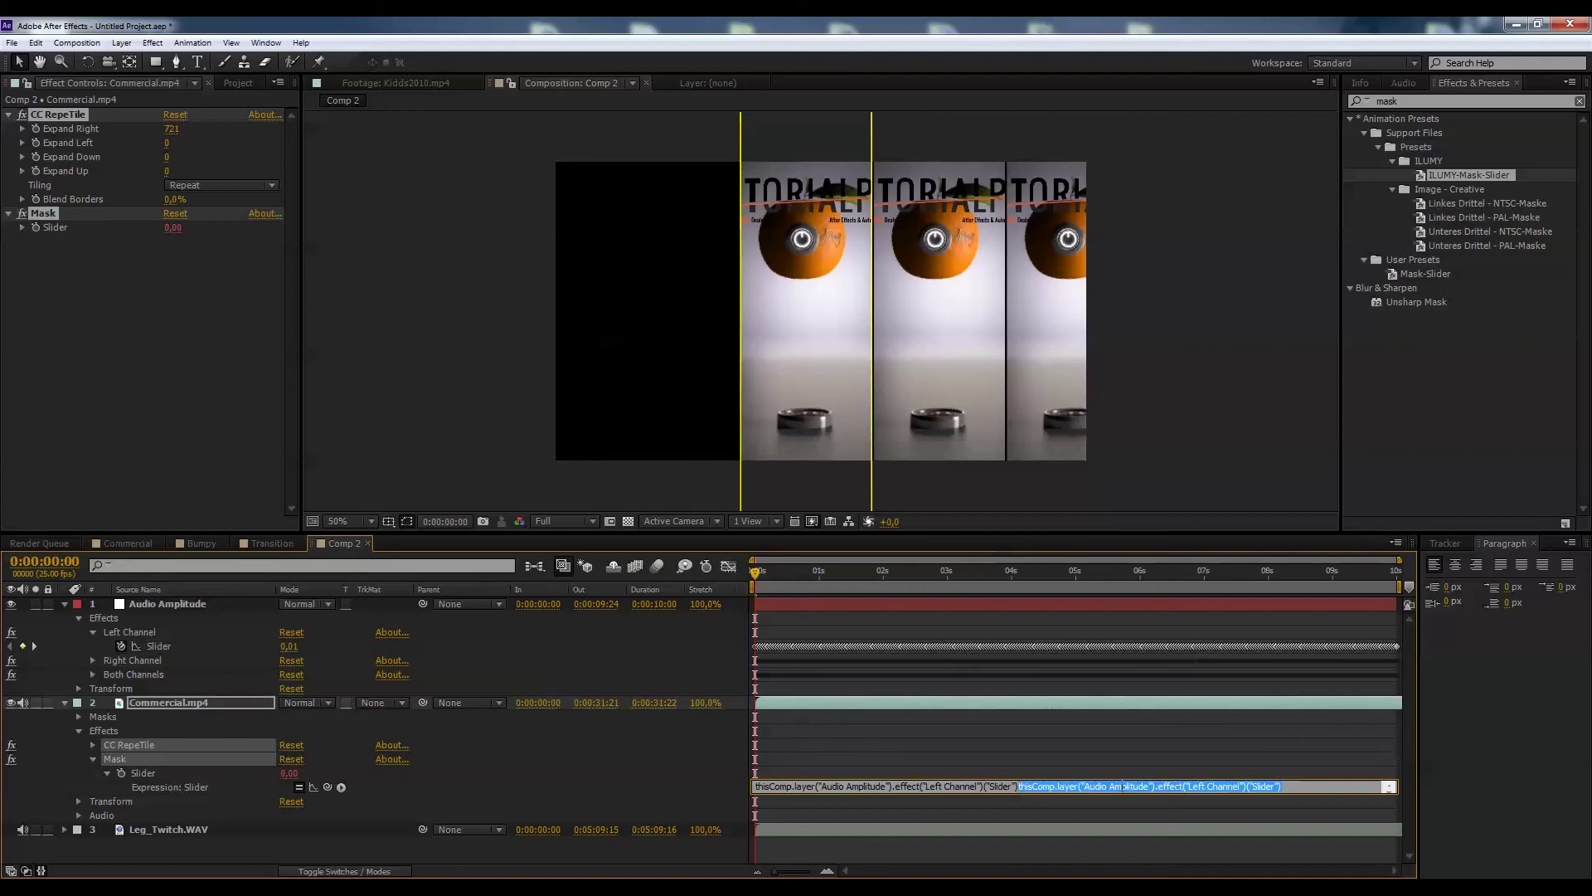
key("BackSpace")
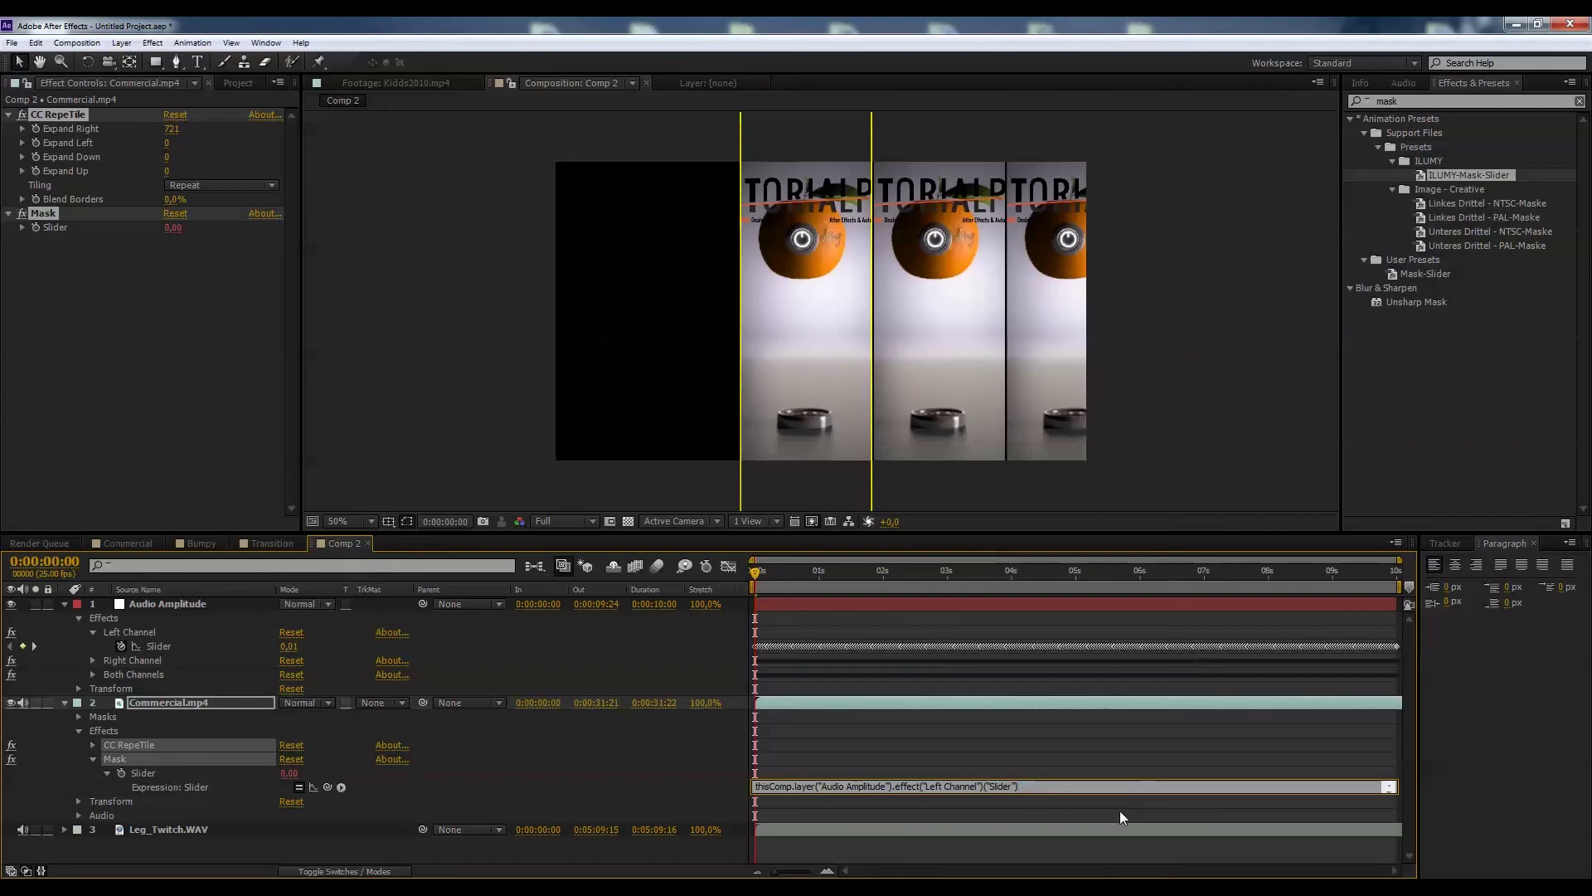
left_click(1119, 811)
Step: Preview the audio-driven mask, then multiply the Mask Slider expression by 4
key("space")
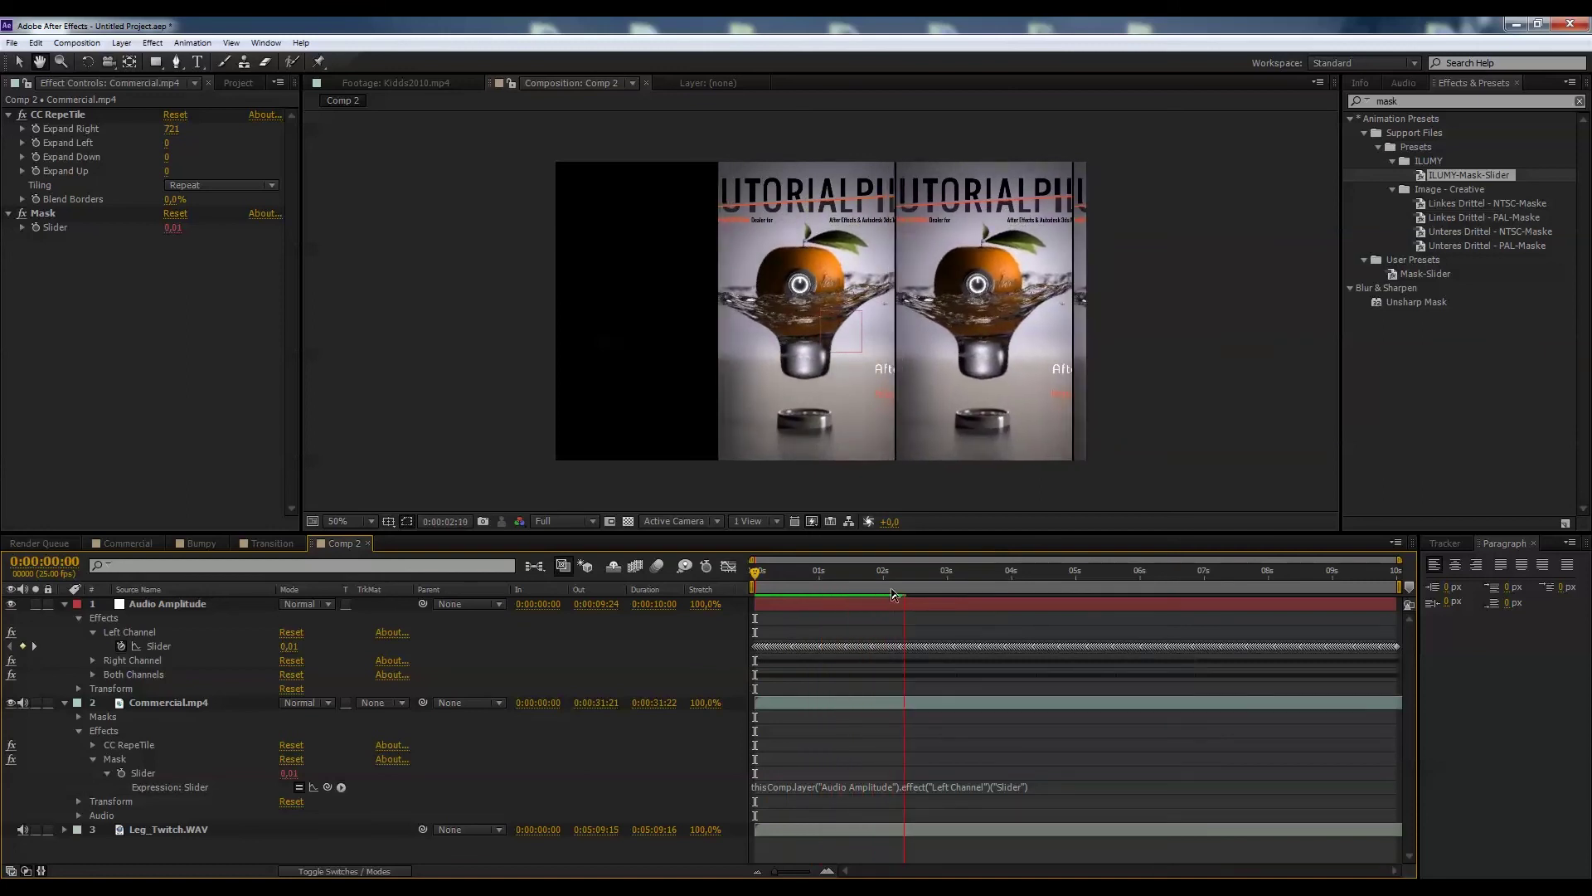
key("space")
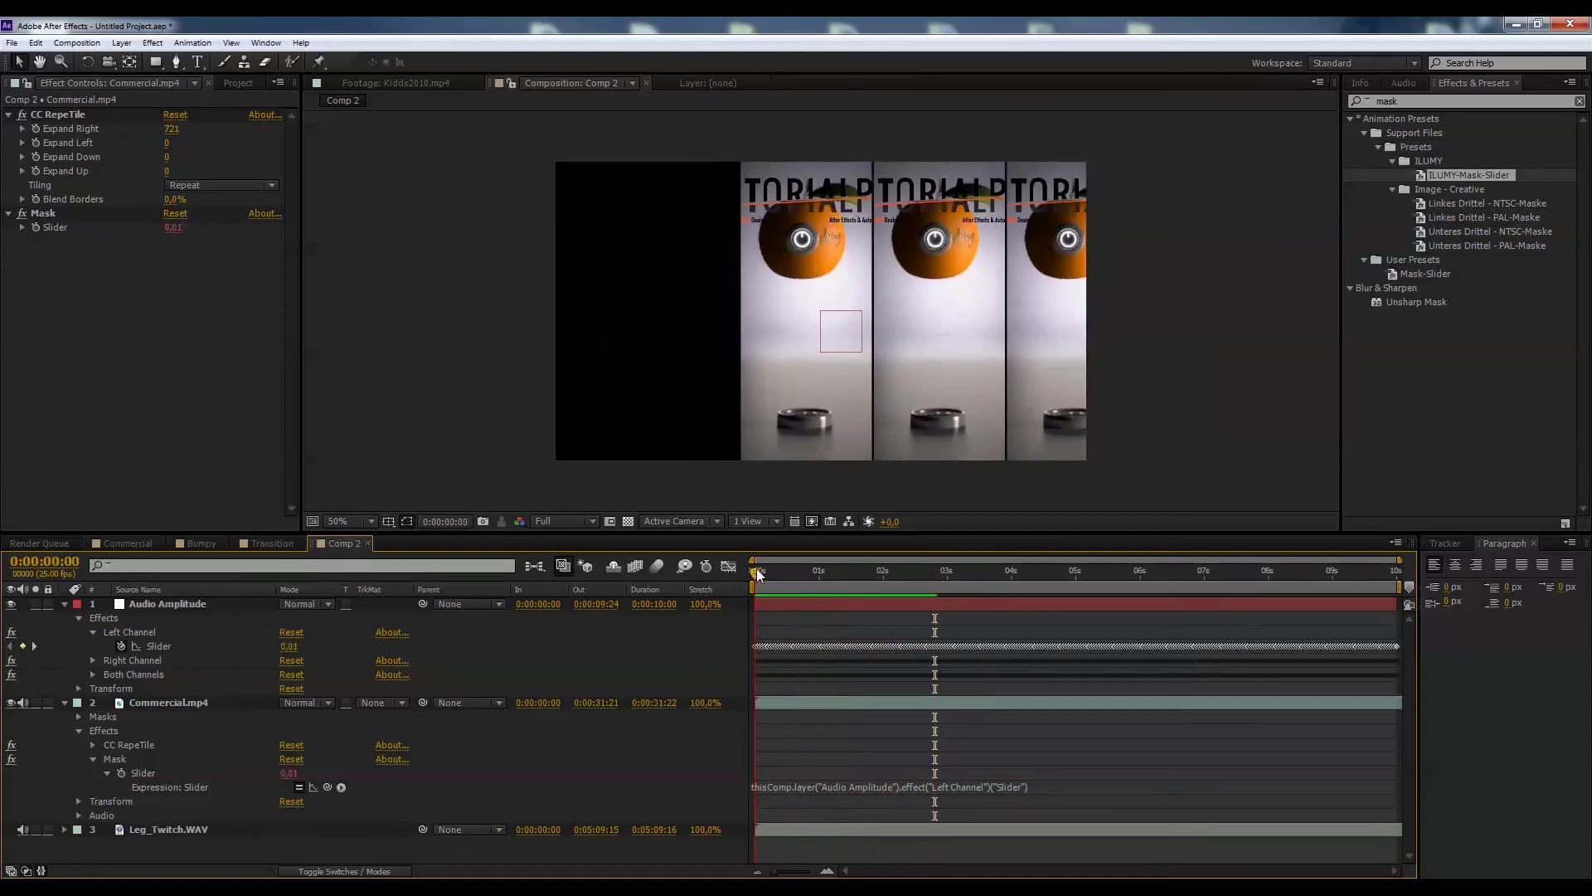
key("space")
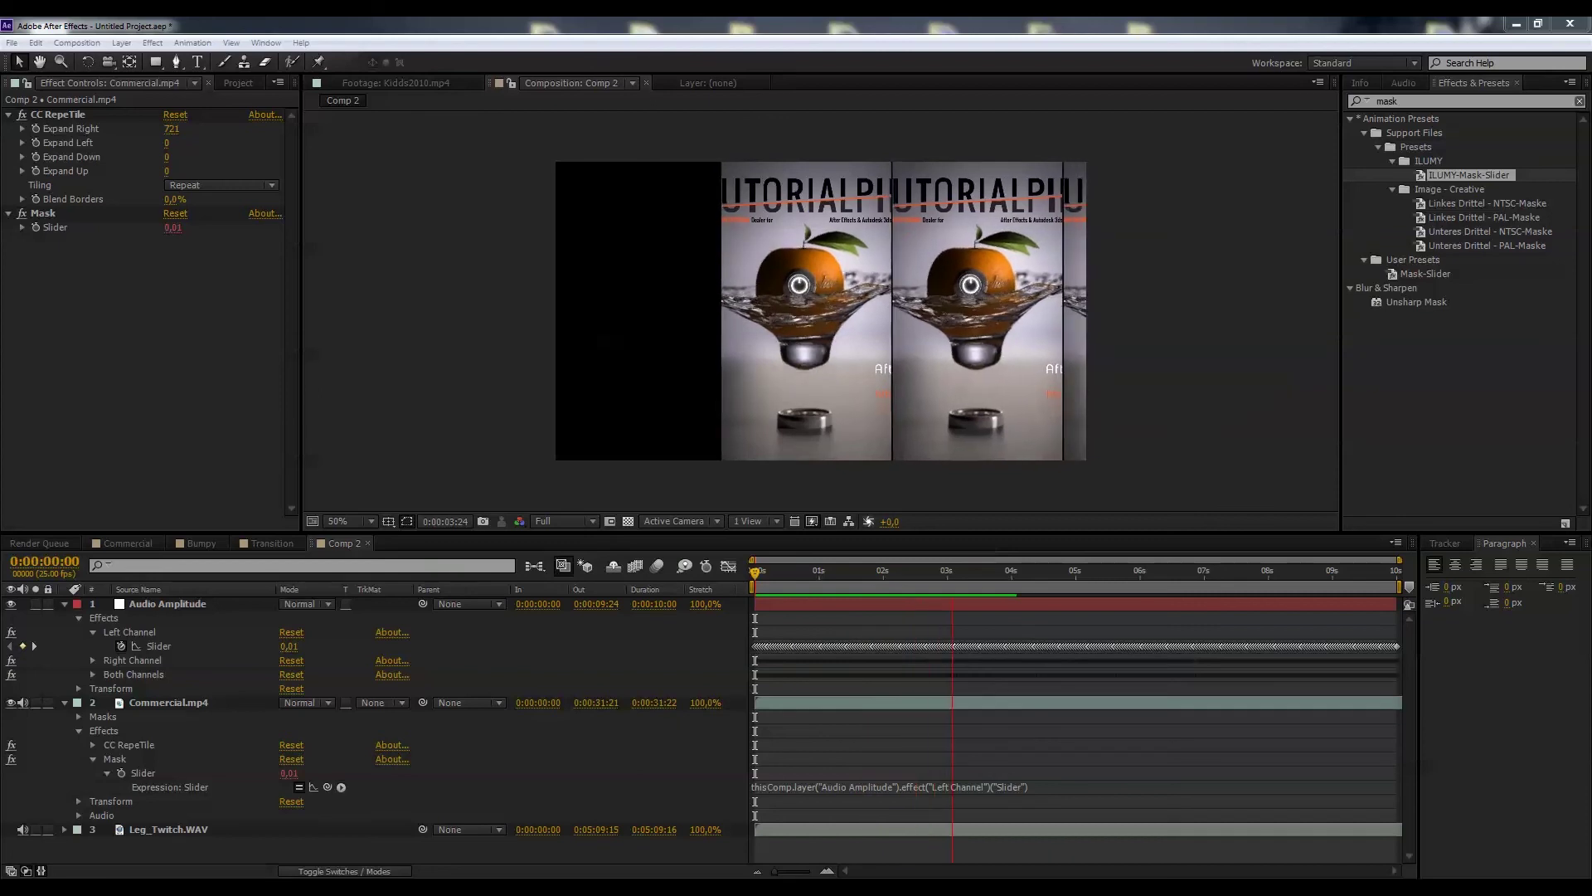
key("space")
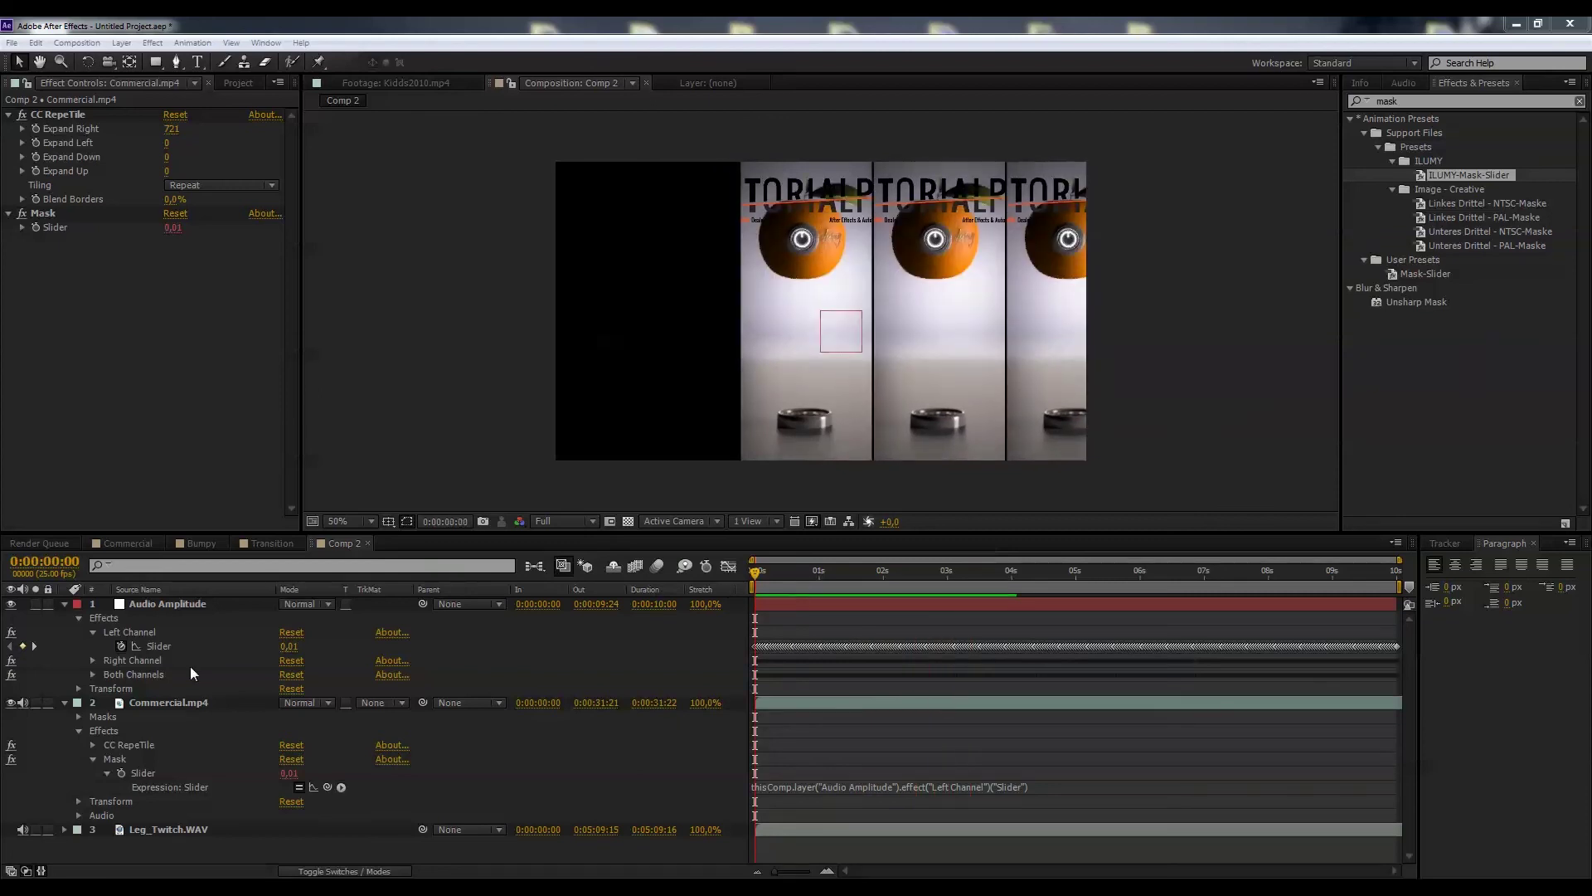
left_click(1061, 787)
left_click(1058, 786)
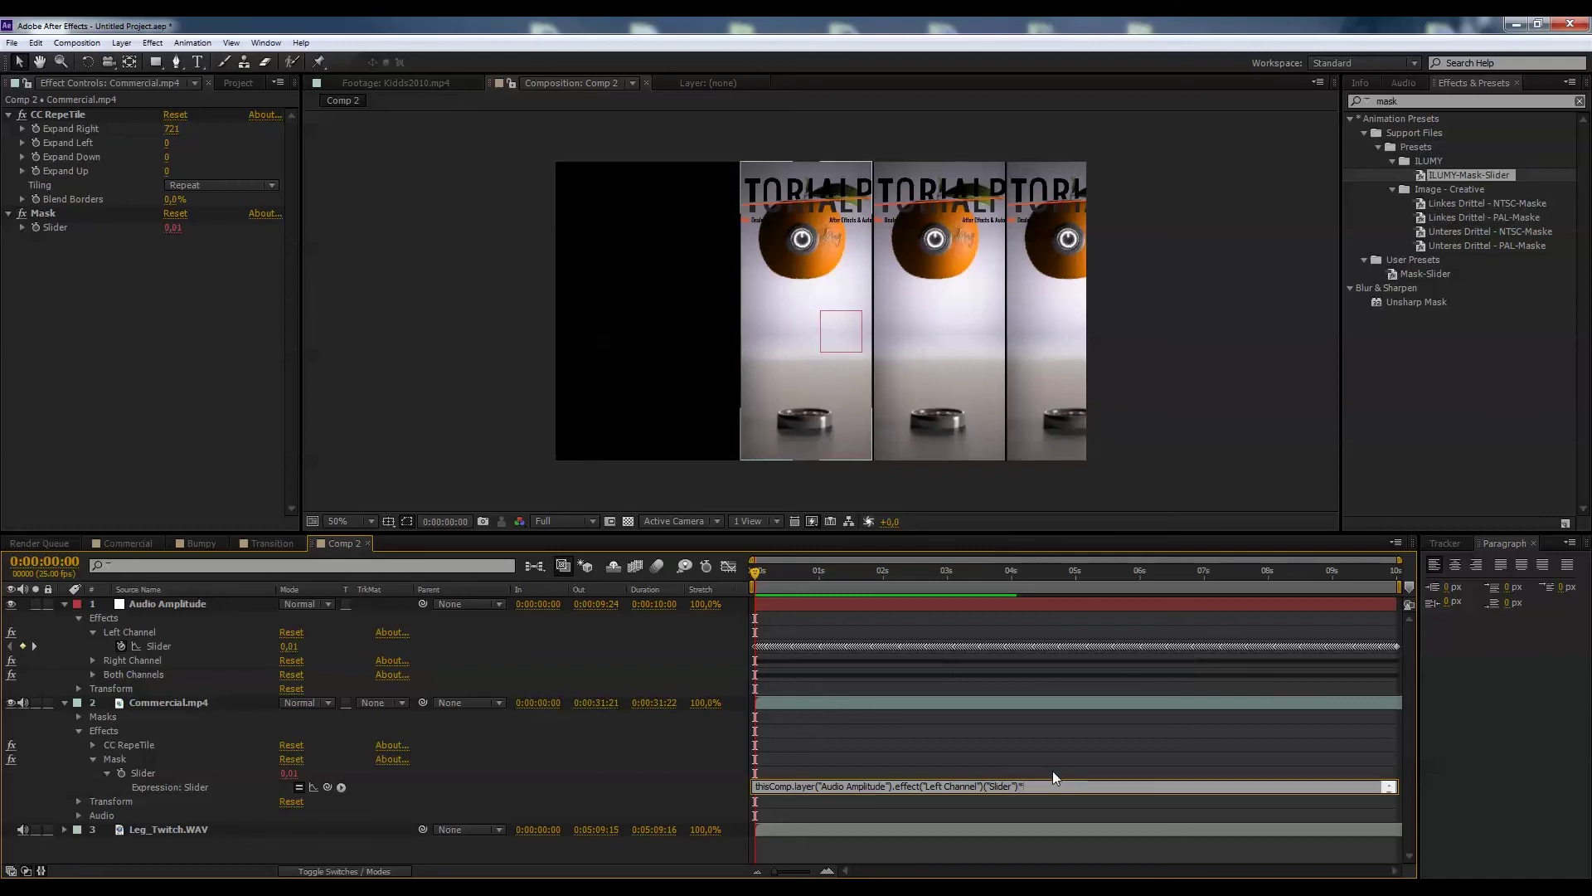
type("4")
left_click(1079, 768)
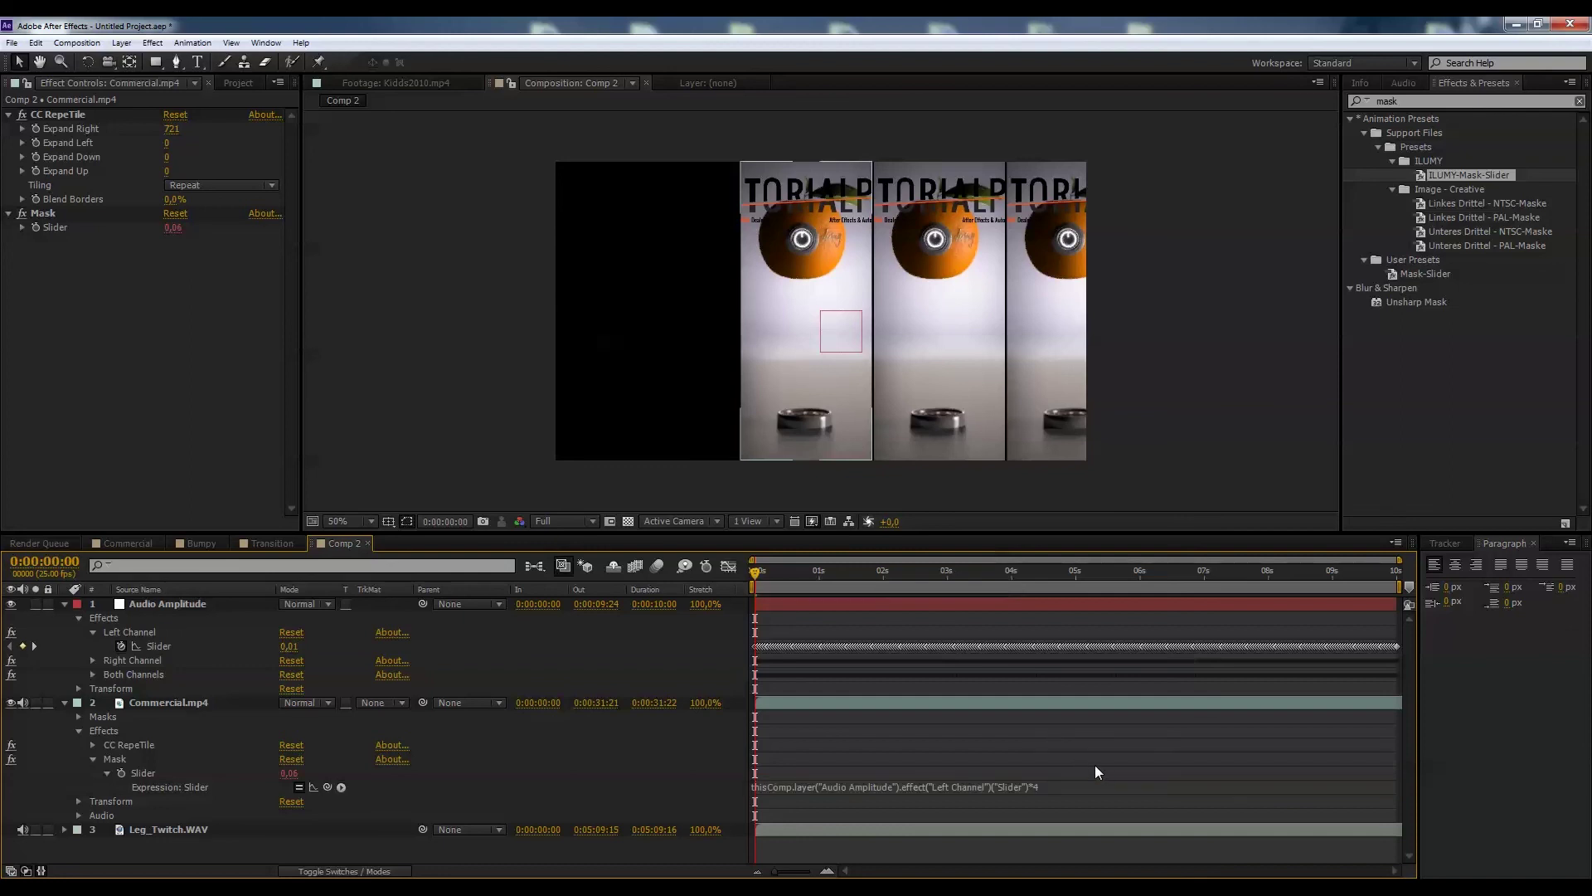
Step: Scrub and preview the stronger tile motion, then collapse both layers
left_click(795, 569)
left_click_drag(779, 565, 937, 566)
key("KP_0")
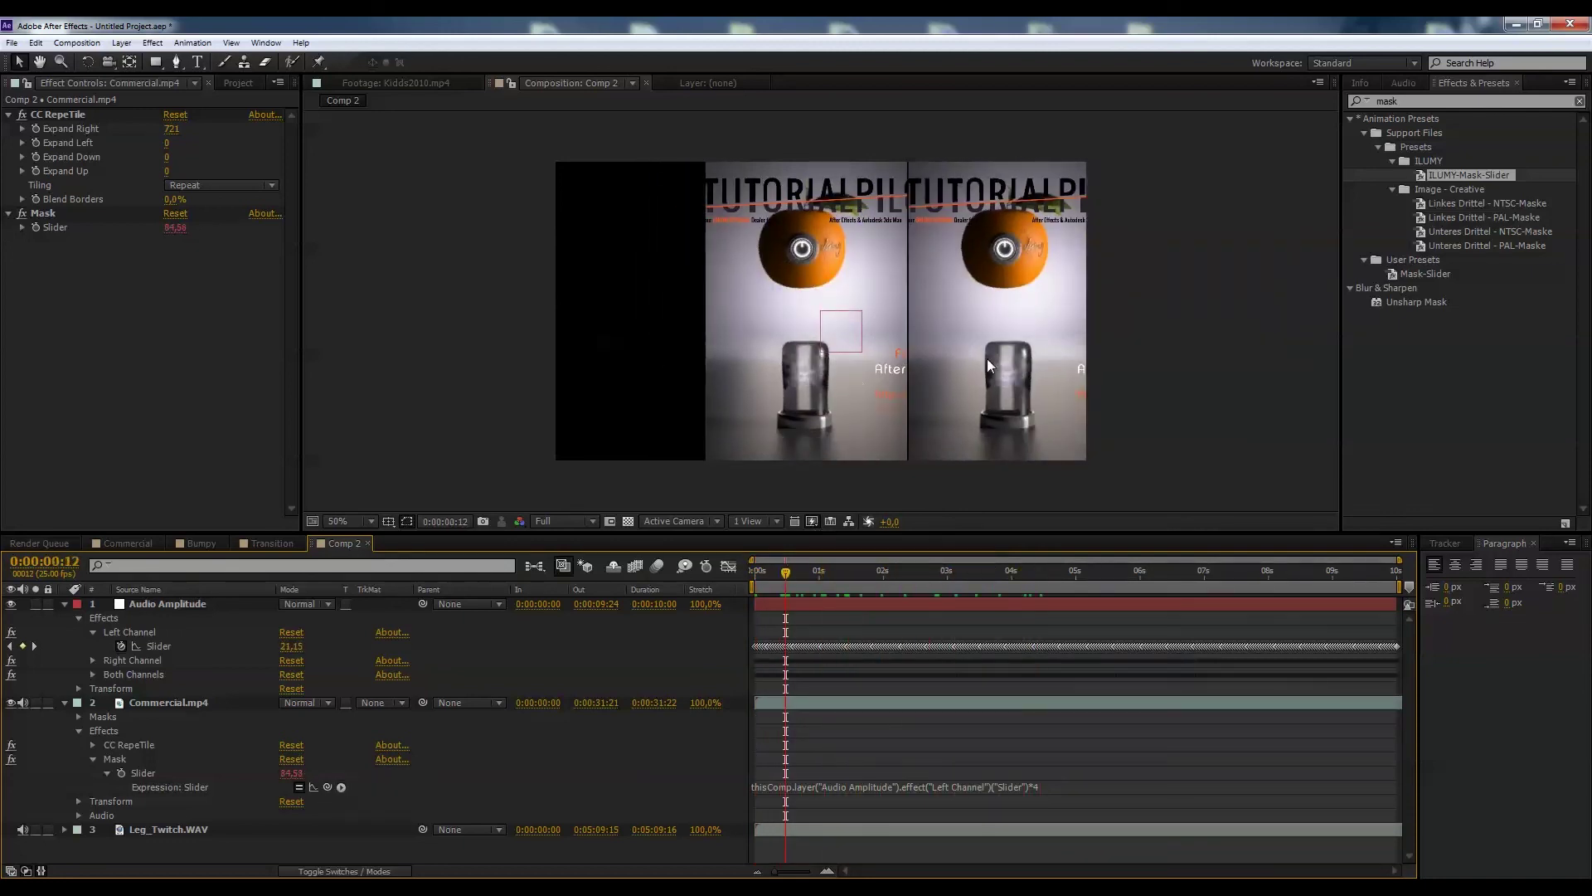
left_click(64, 702)
left_click(64, 604)
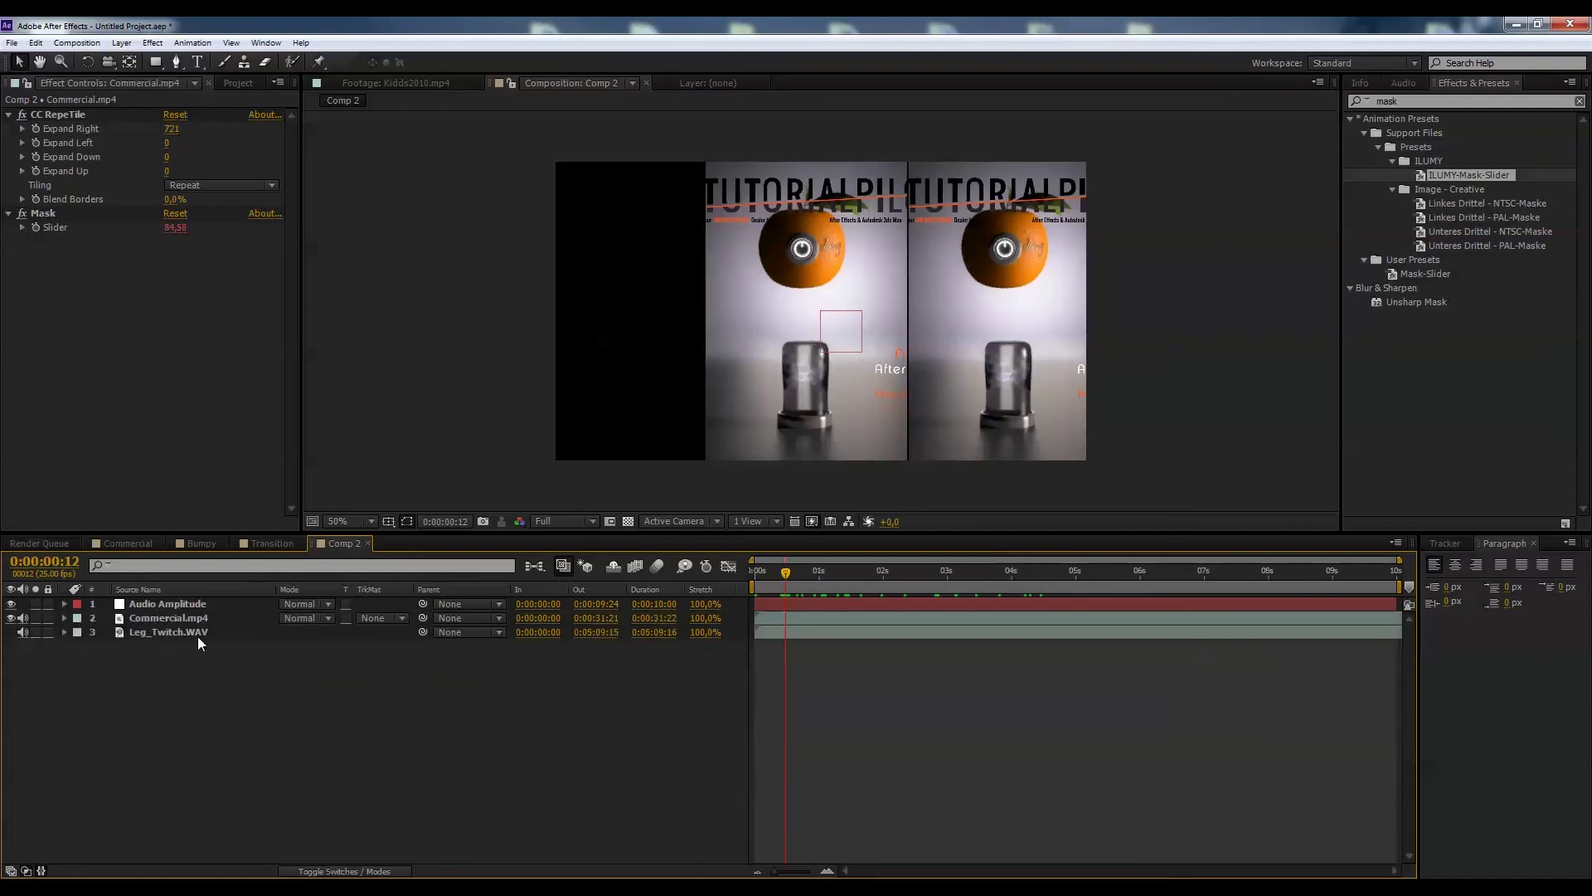
Step: Set Commercial.mp4's CC RepeTile Tiling to Checker 90 deg CW
left_click(184, 619)
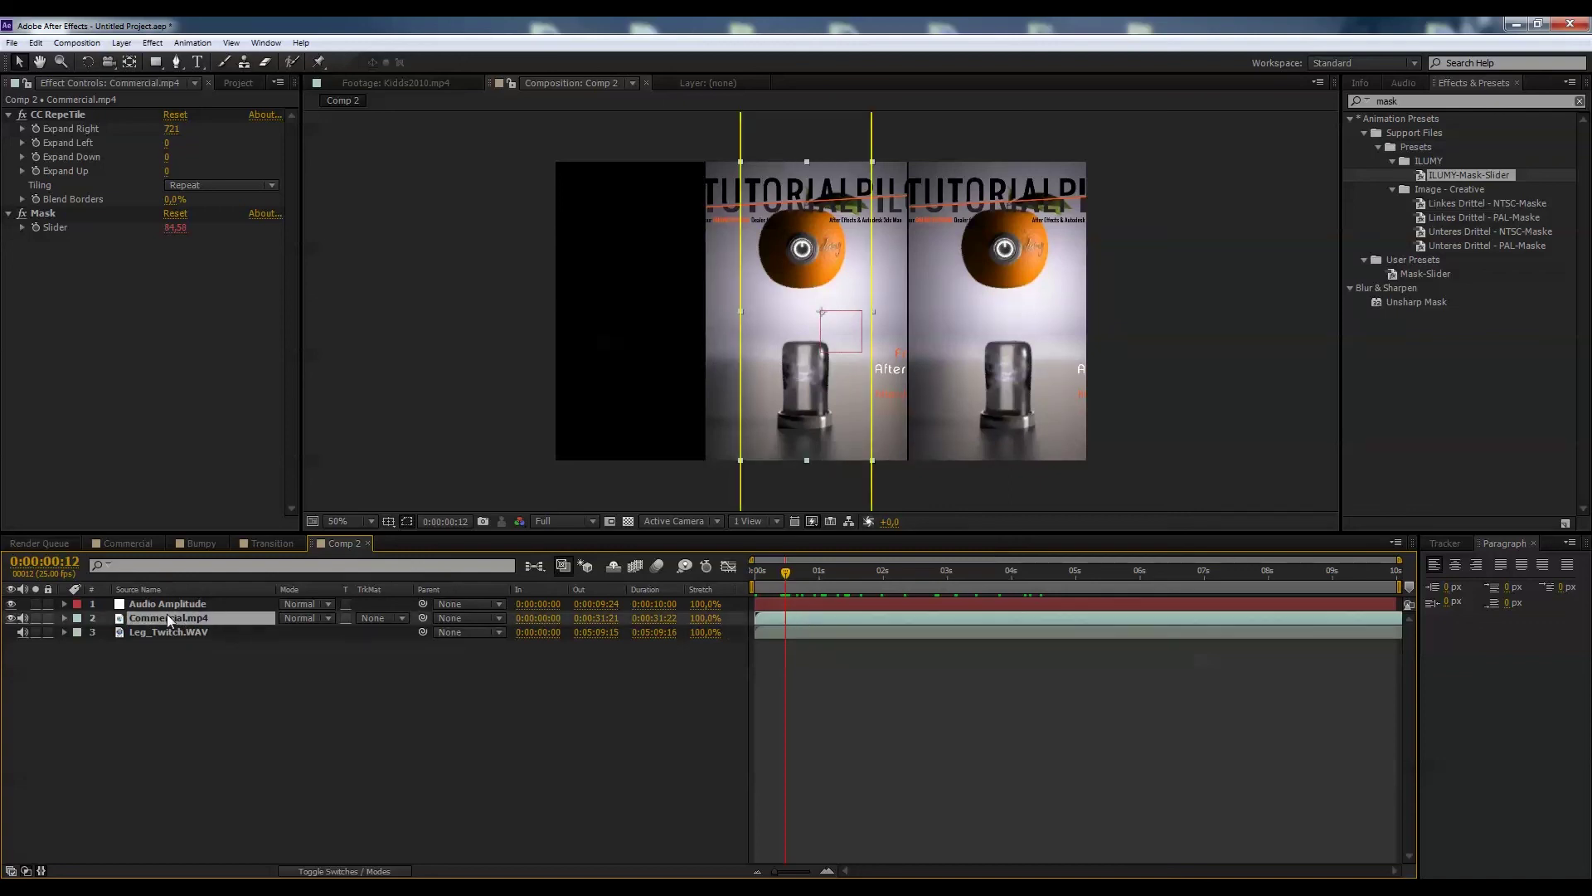
left_click_drag(786, 571, 830, 565)
left_click(244, 188)
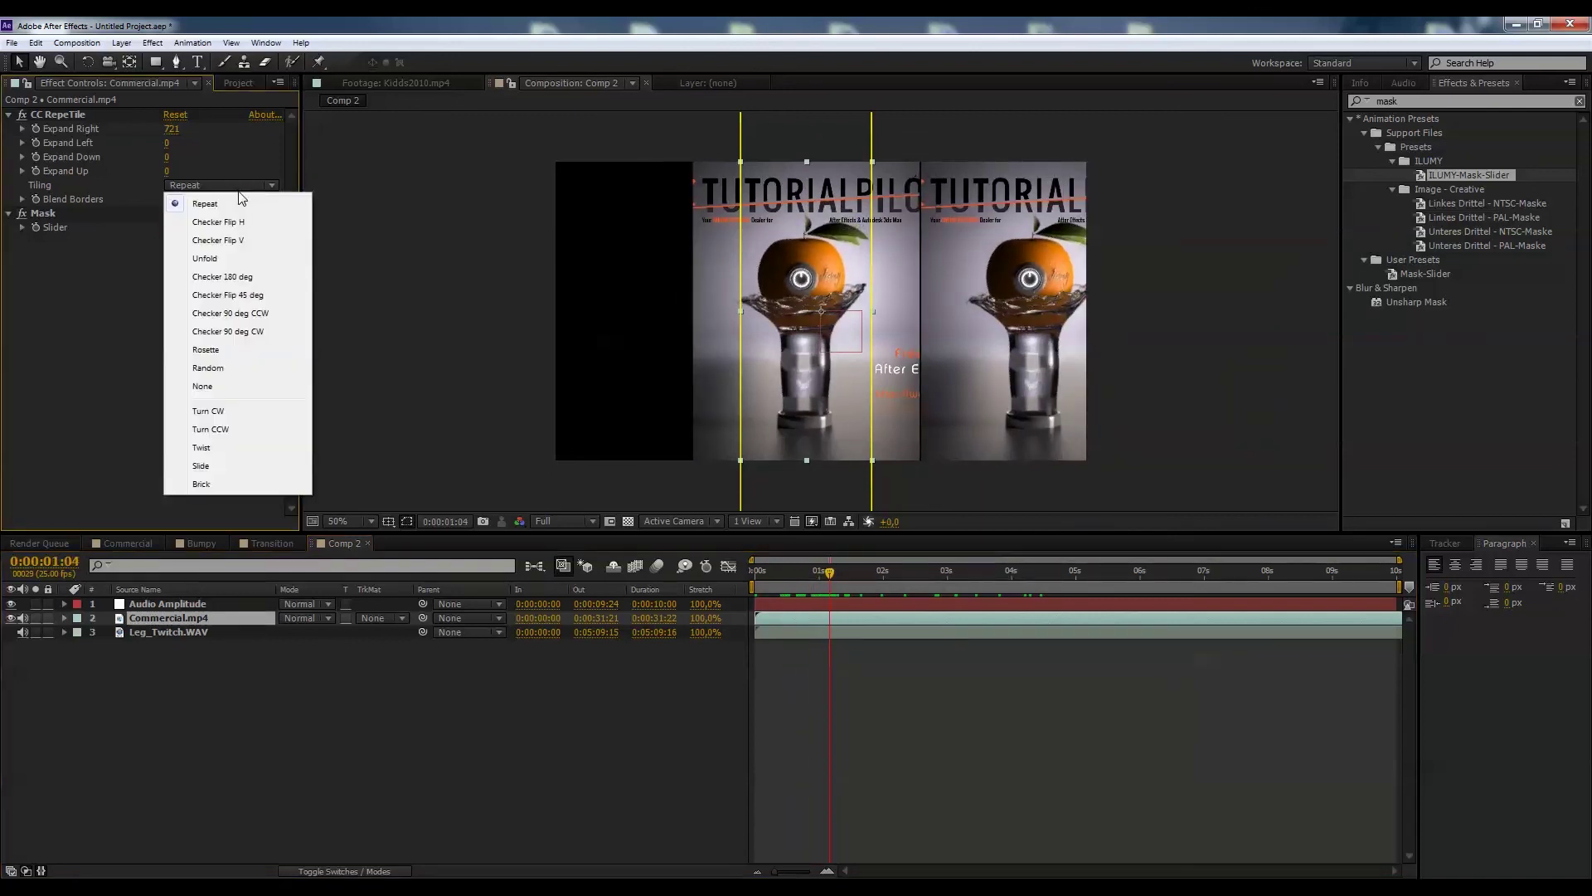
left_click(219, 333)
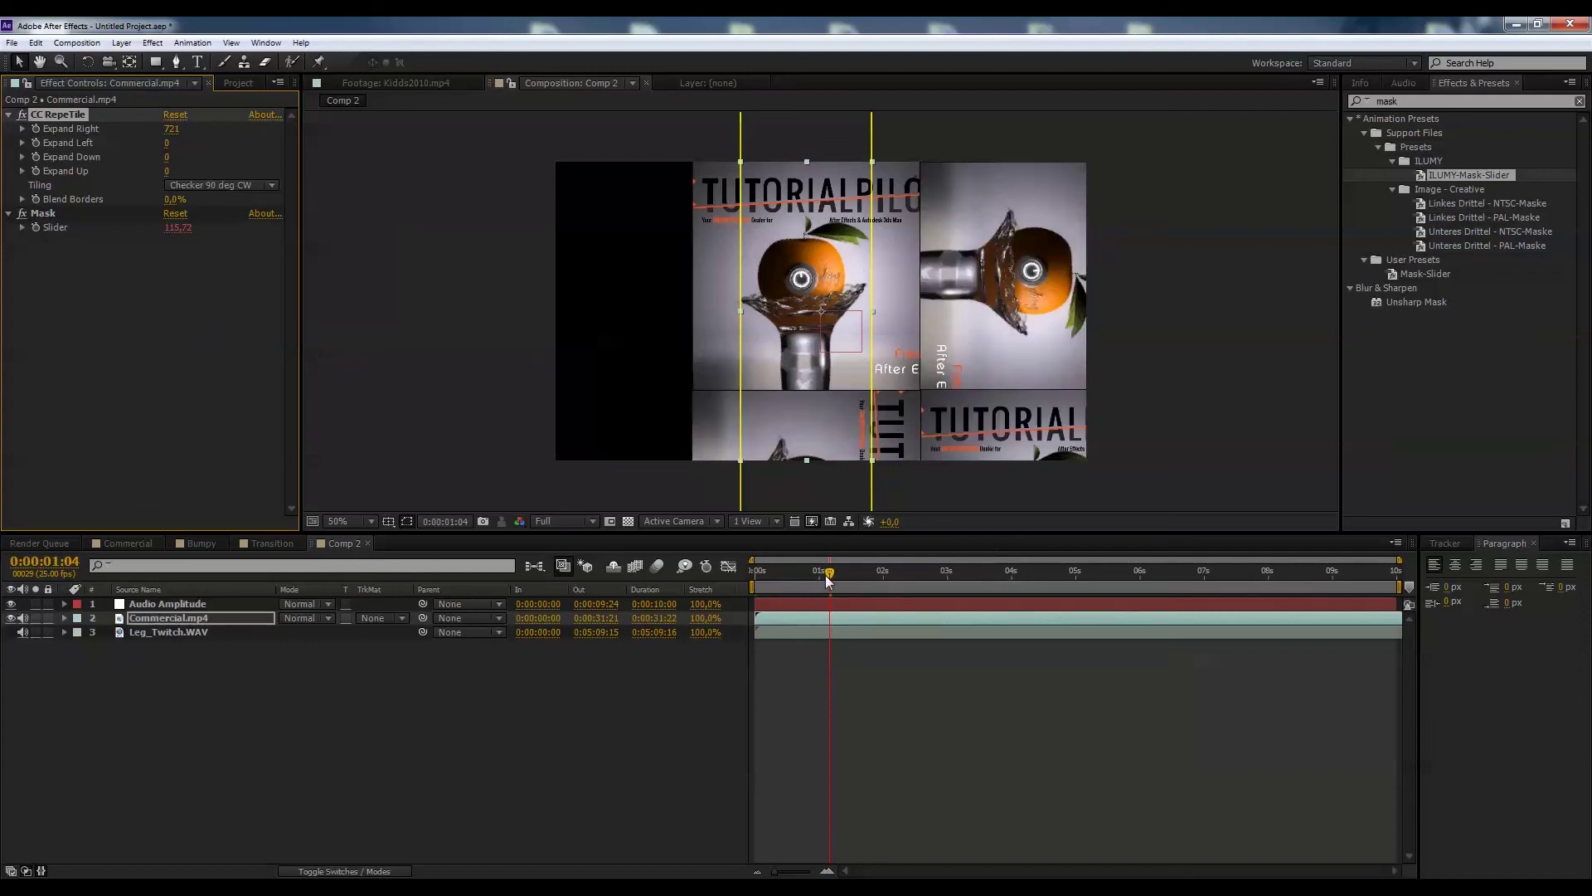
mouse_move(829, 570)
left_mouse_down()
mouse_move(946, 569)
mouse_move(842, 570)
left_mouse_up()
Step: Move the left and right yellow lines leftward and preview the checker tiles
left_click_drag(762, 393, 563, 364)
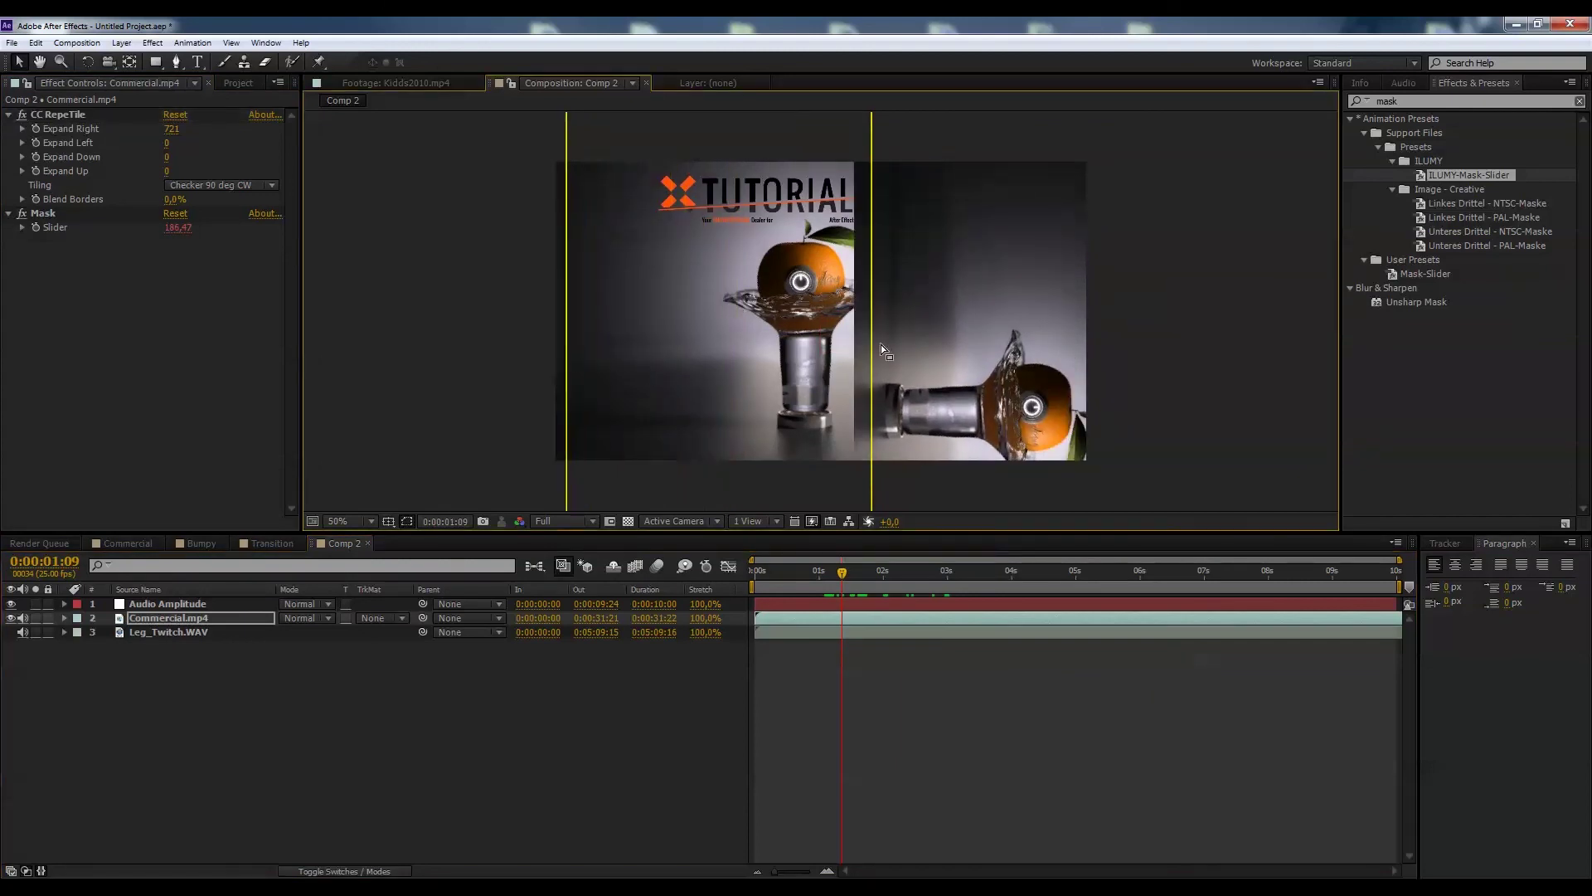
left_click_drag(877, 345, 704, 342)
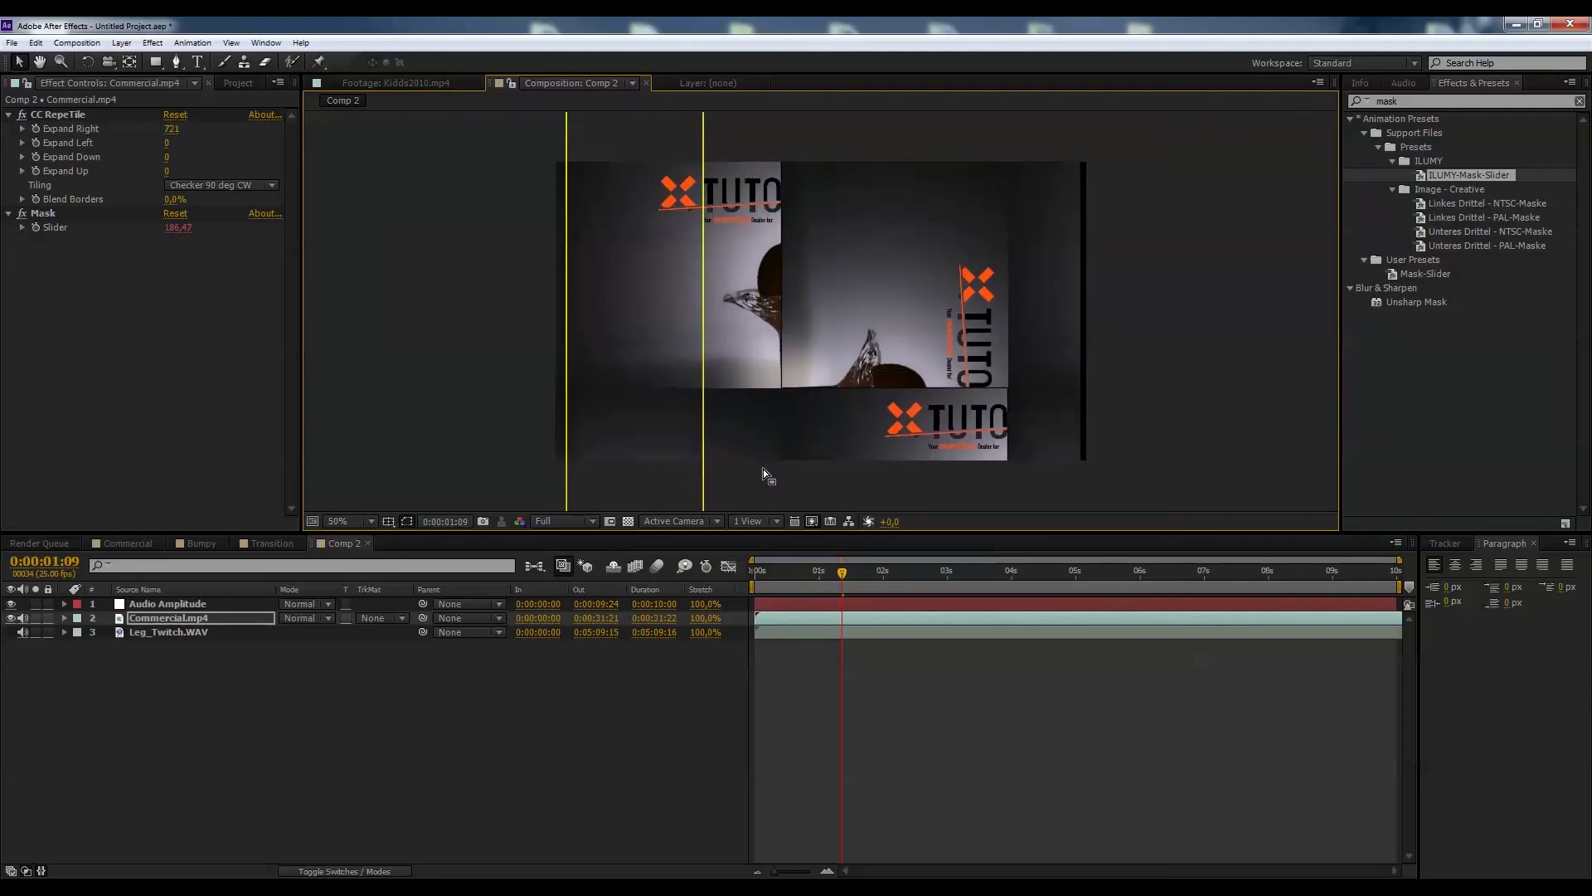
left_click_drag(842, 571, 719, 571)
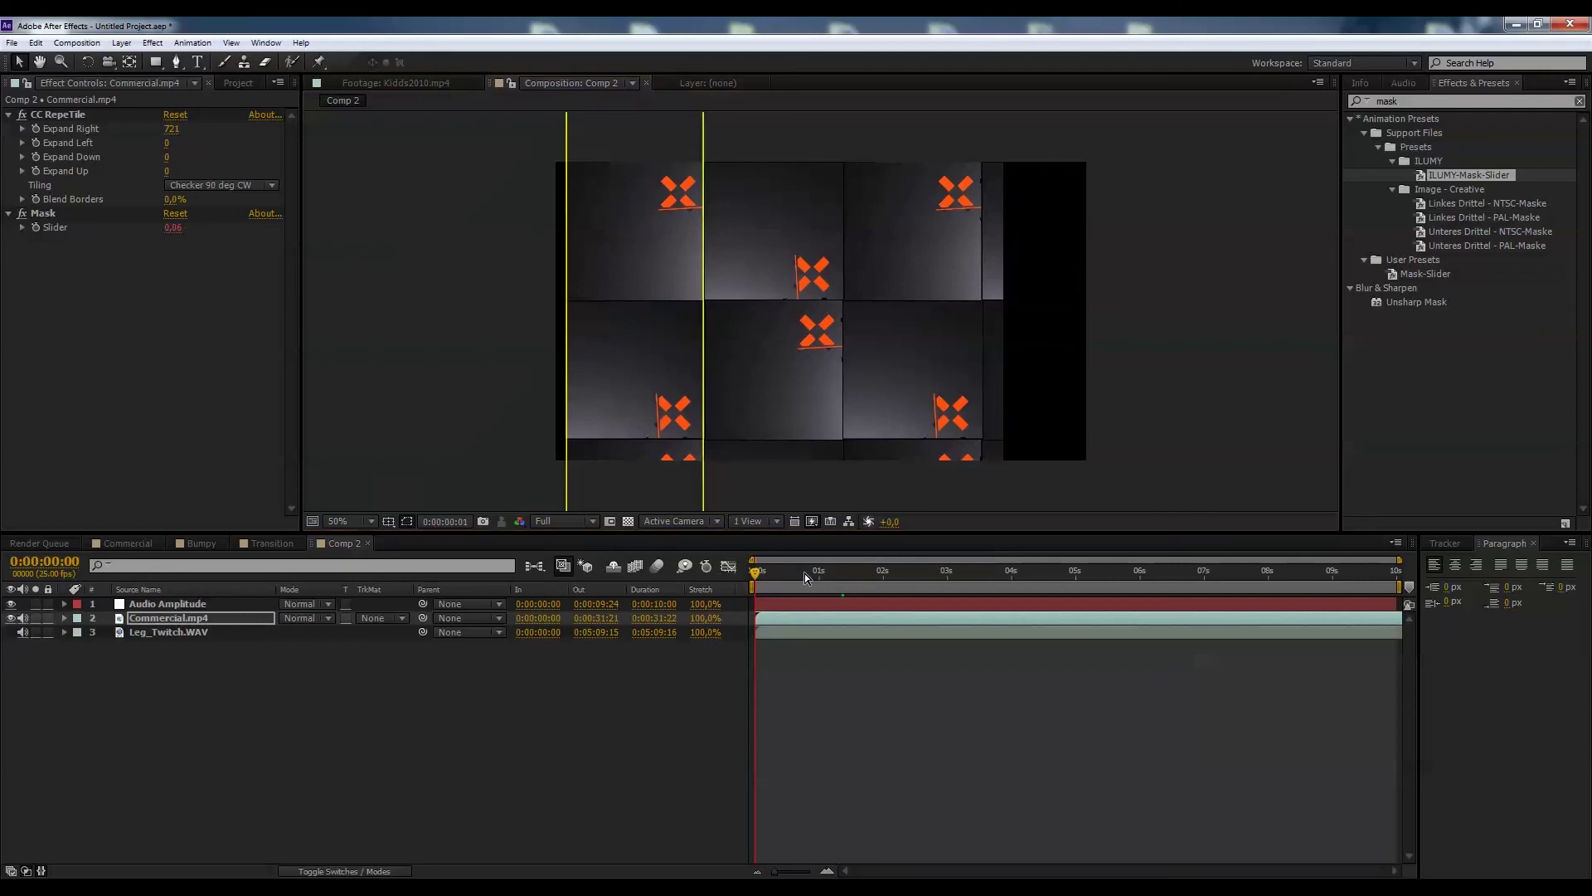
key("space")
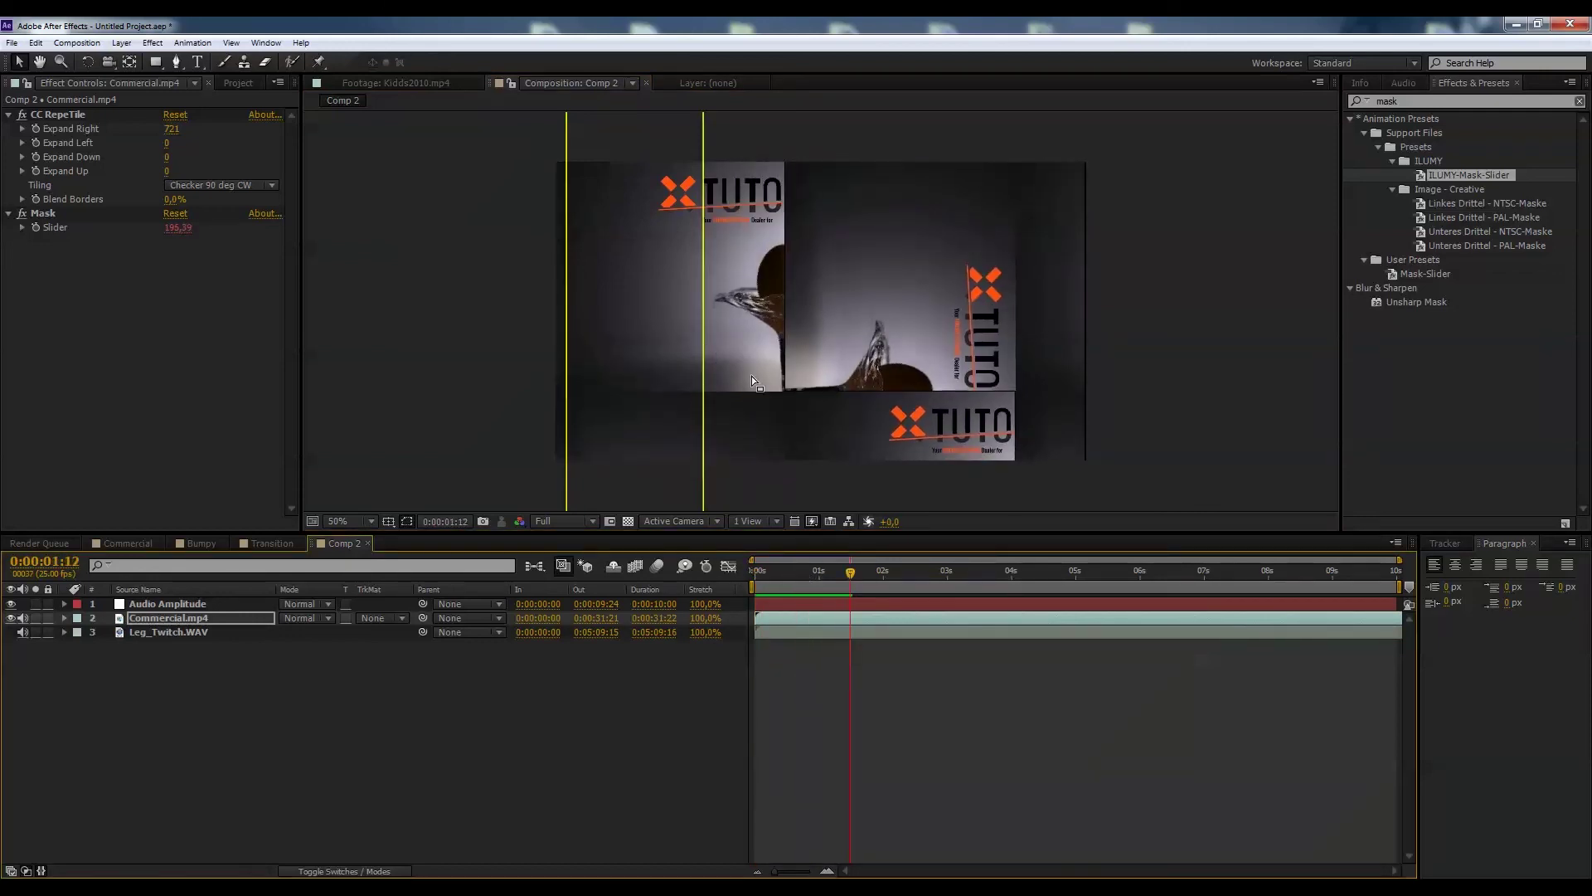
mouse_move(851, 572)
left_mouse_down()
mouse_move(744, 574)
mouse_move(830, 572)
left_mouse_up()
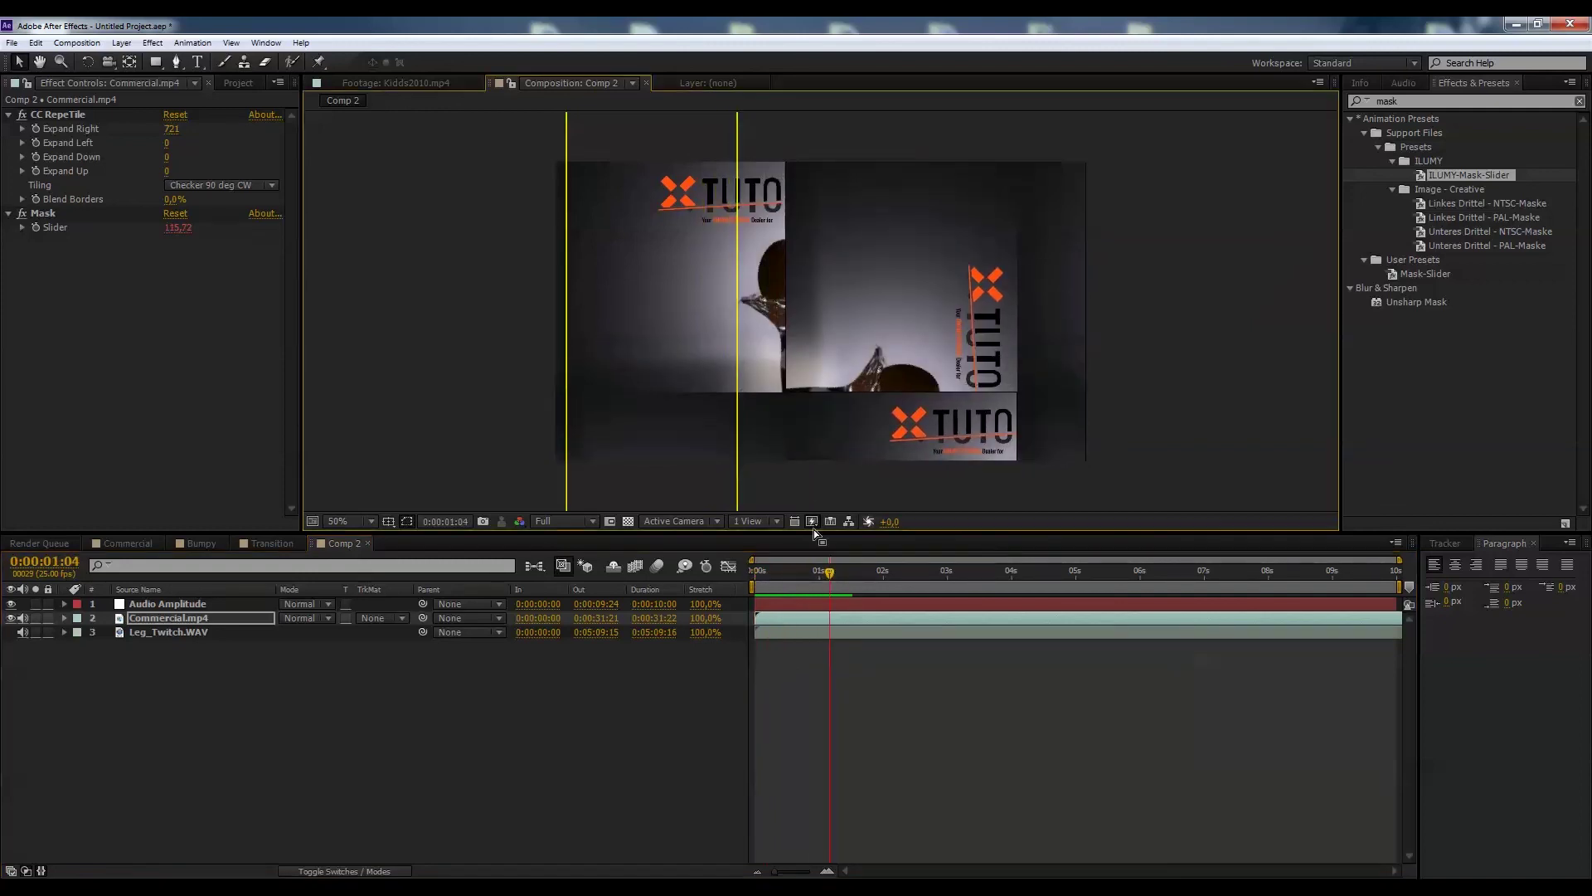
left_click_drag(829, 574, 758, 577)
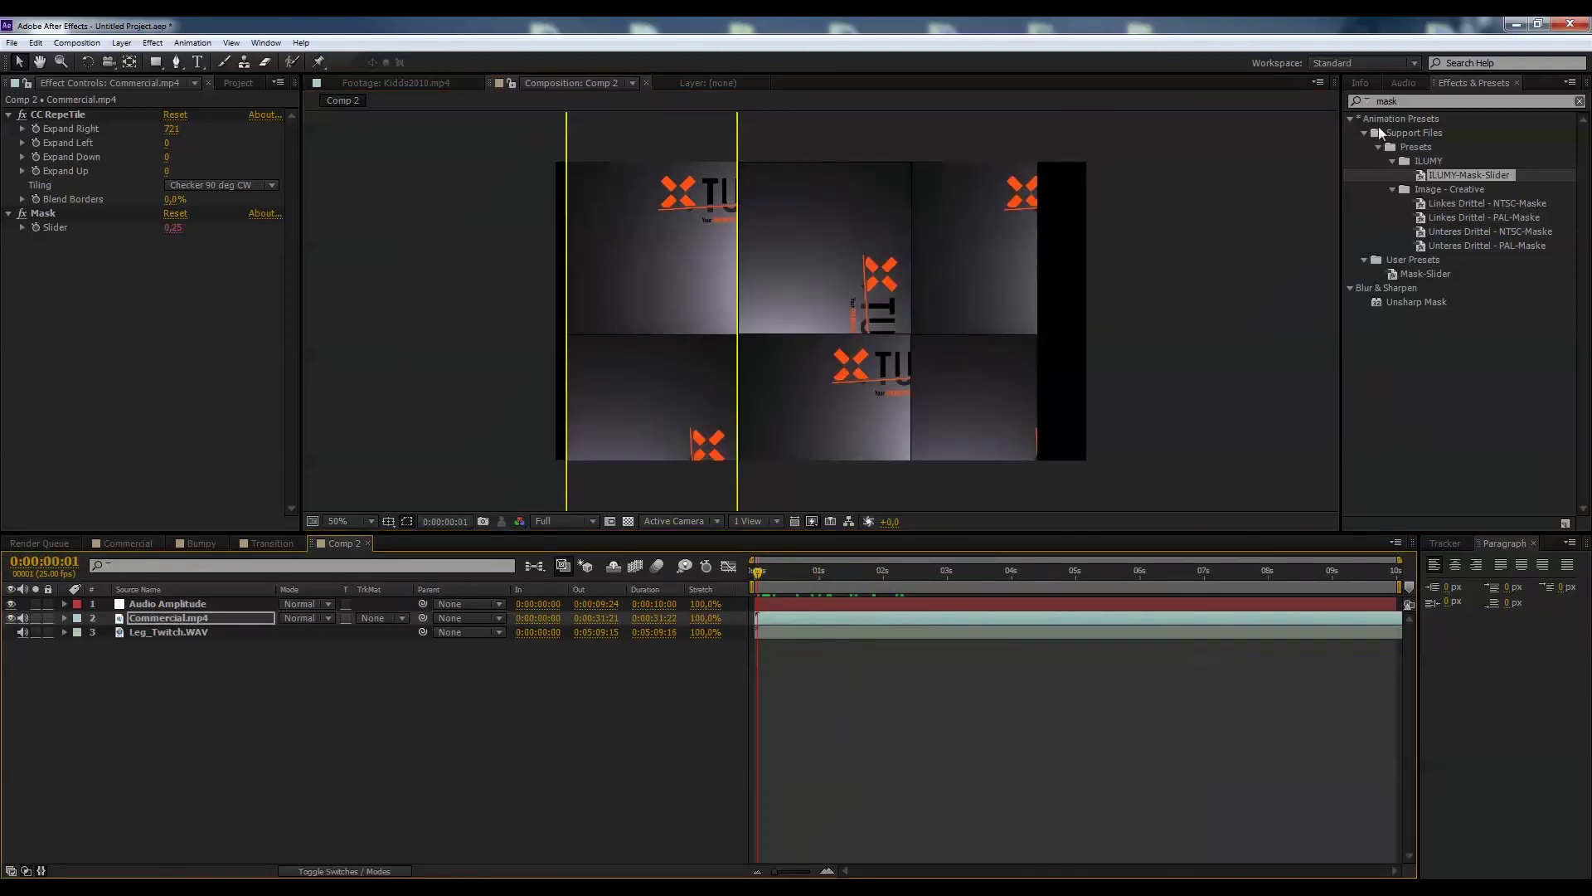
Step: Search 'cc' in Effects & Presets and apply CC Force Motion Blur to Commercial.mp4
double_click(1418, 100)
type("ccm")
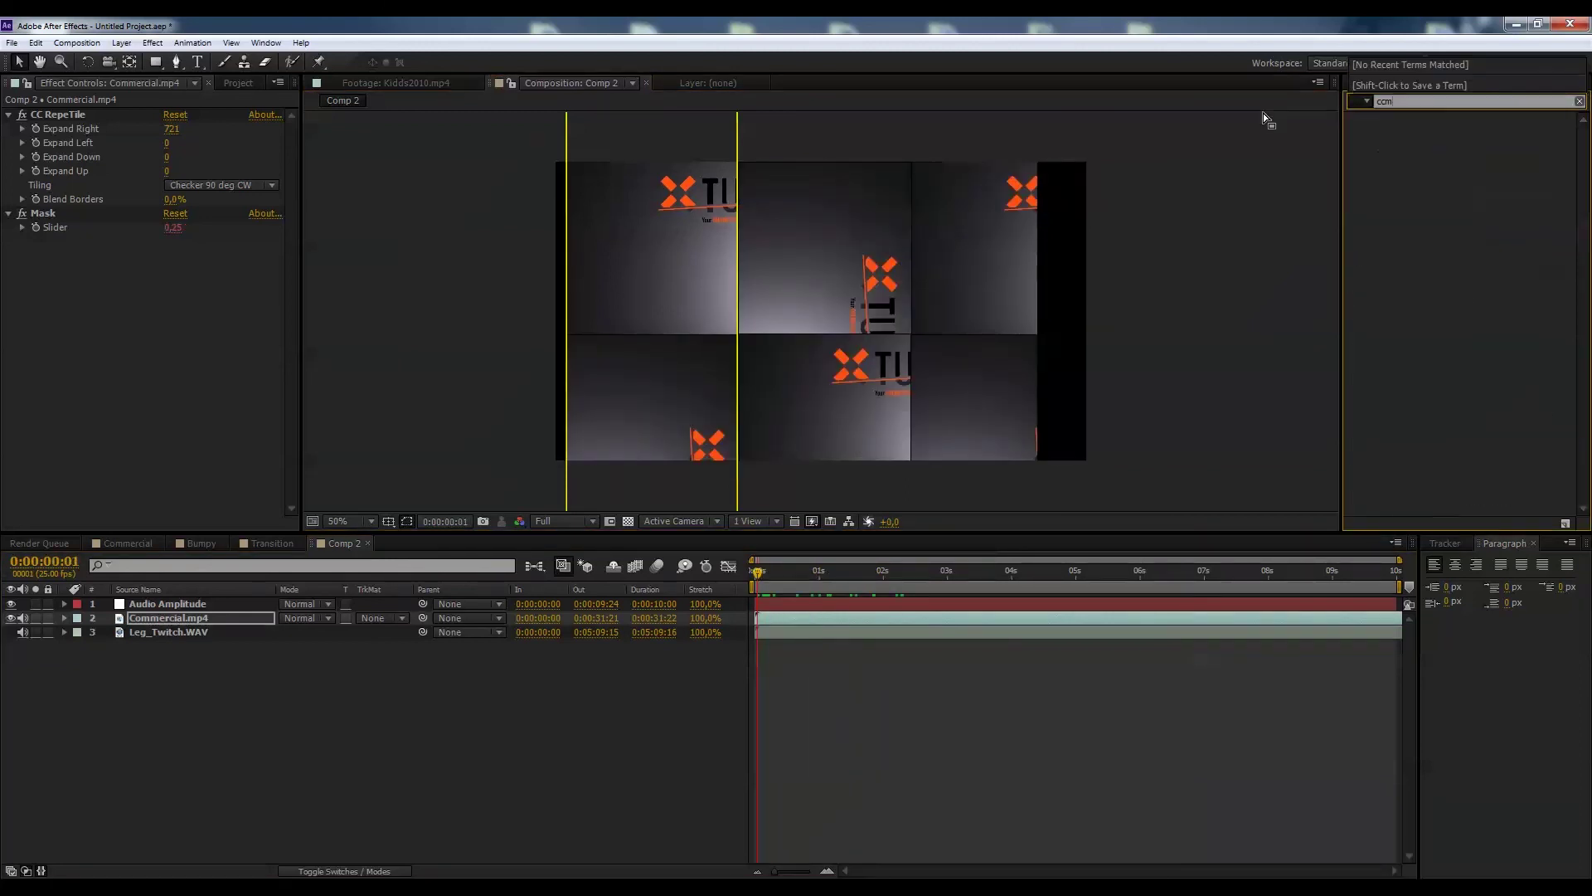
key("BackSpace")
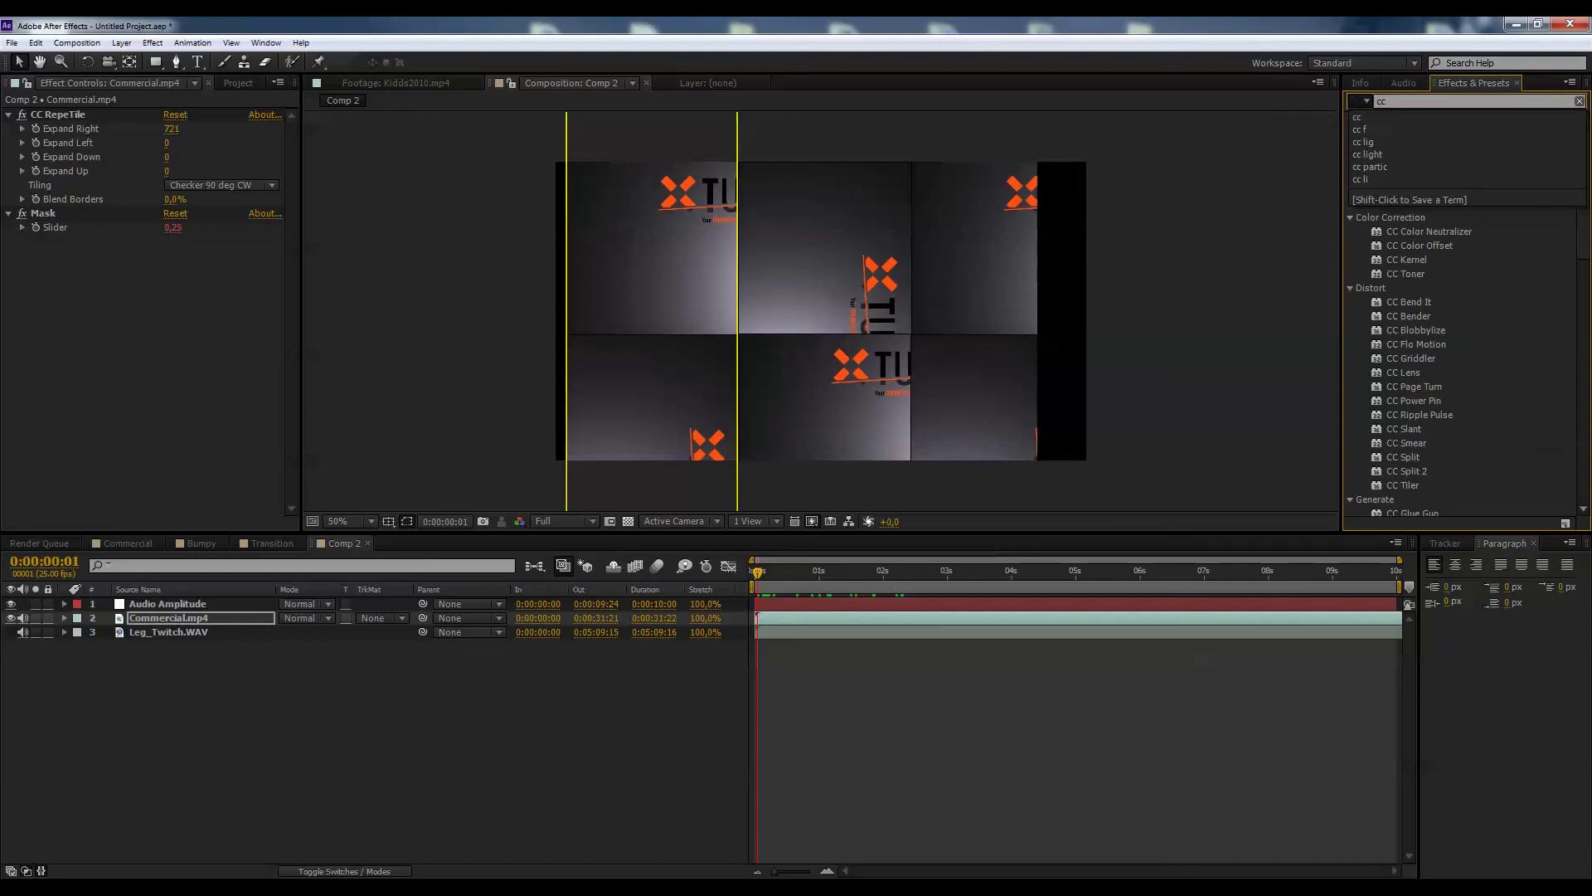
scroll(1531, 348, "down", 10)
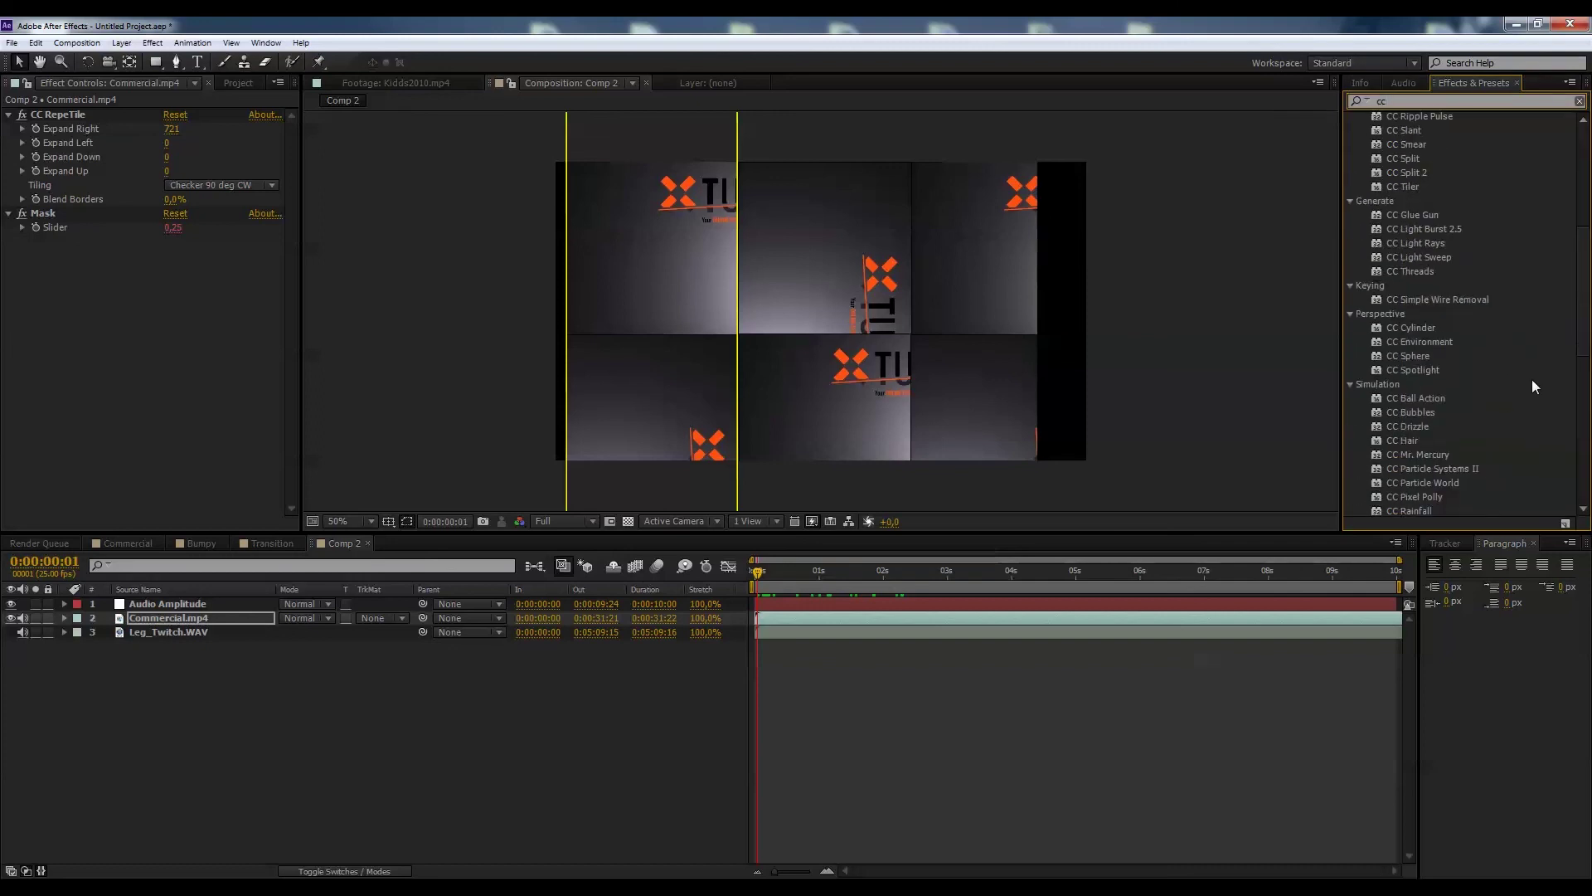
scroll(1517, 417, "down", 3)
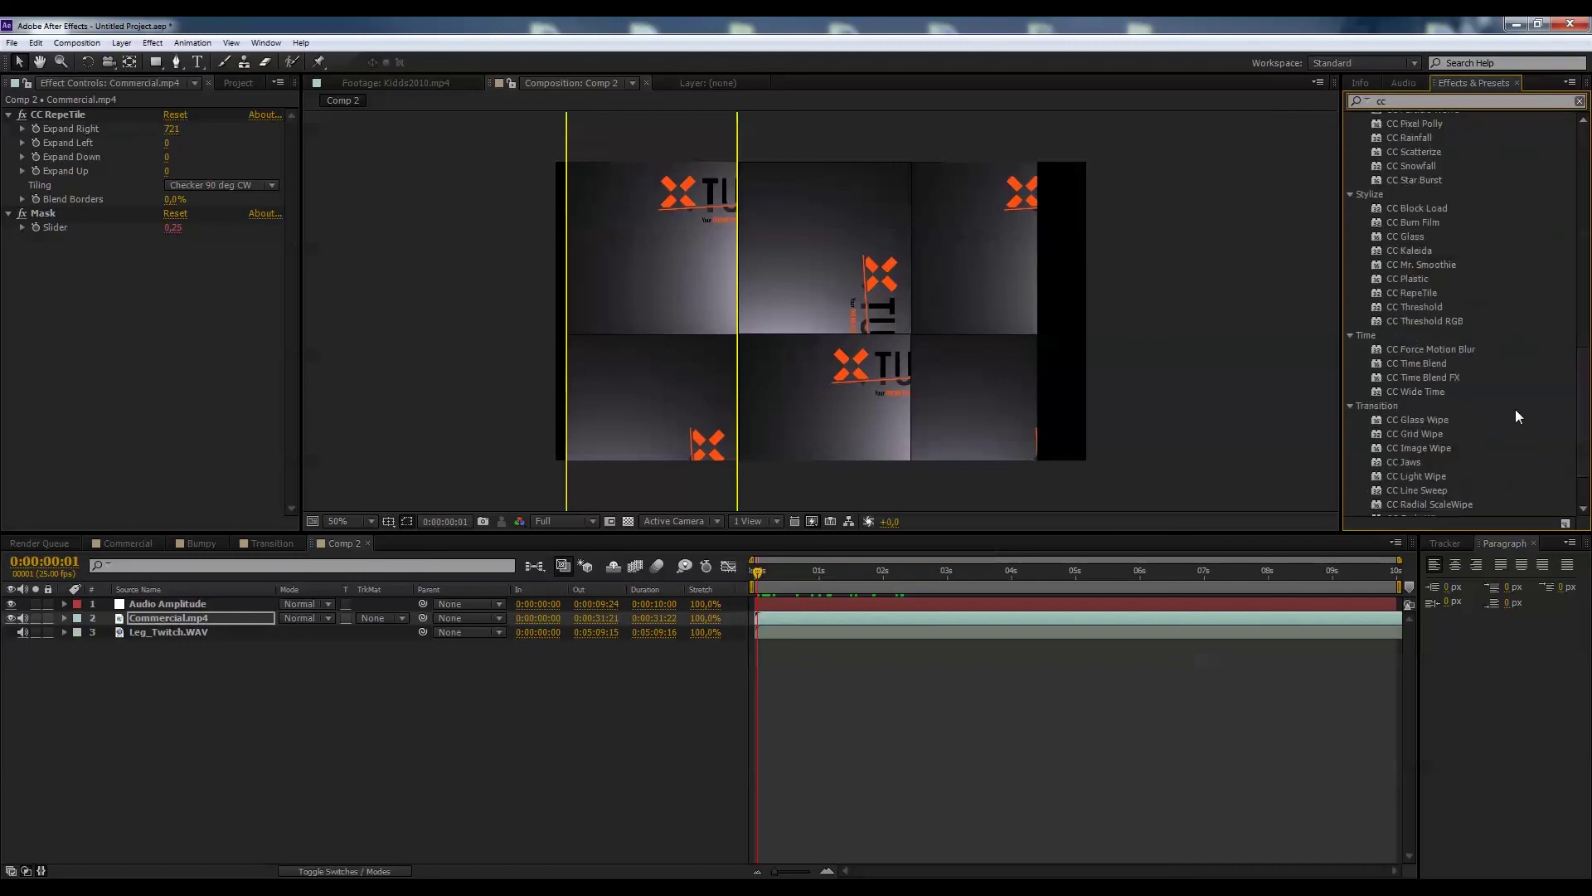
double_click(1451, 349)
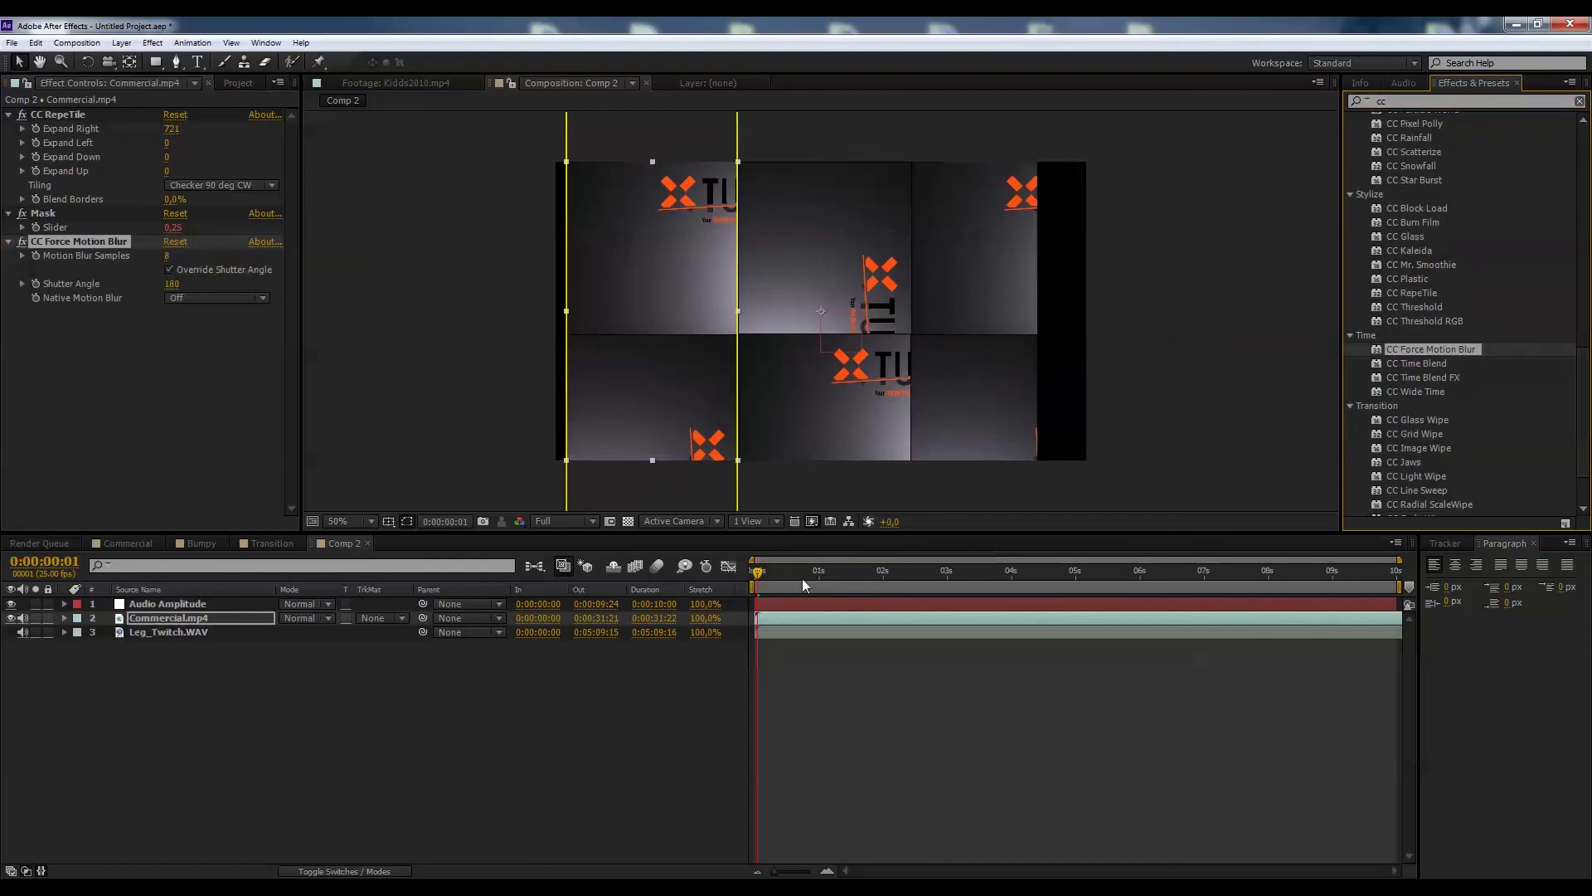
left_click(763, 576)
left_click_drag(763, 574, 791, 570)
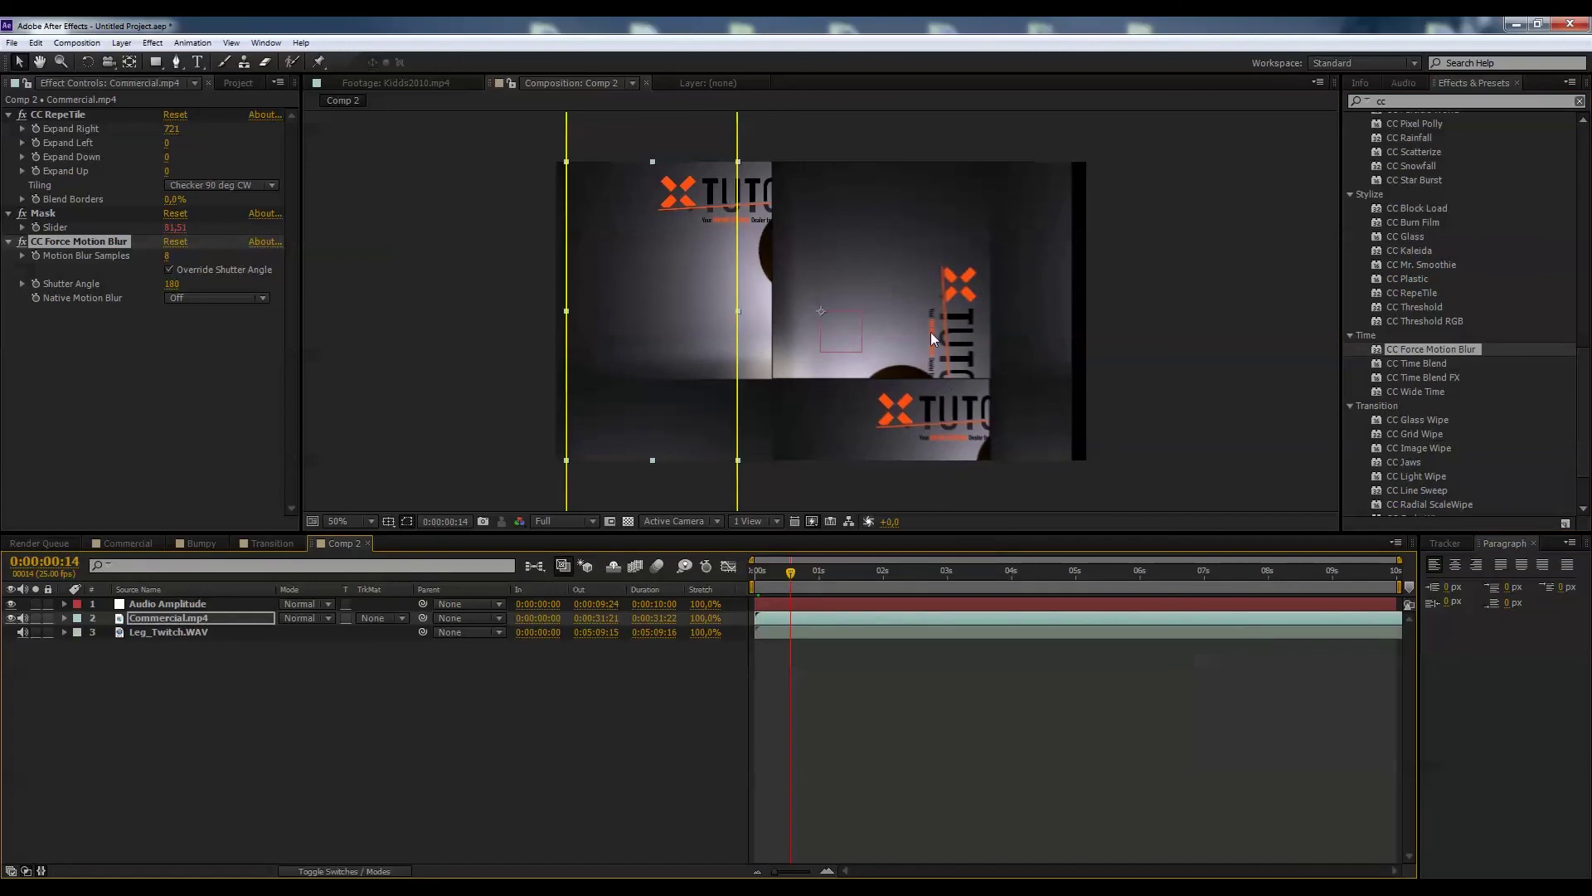
key("space")
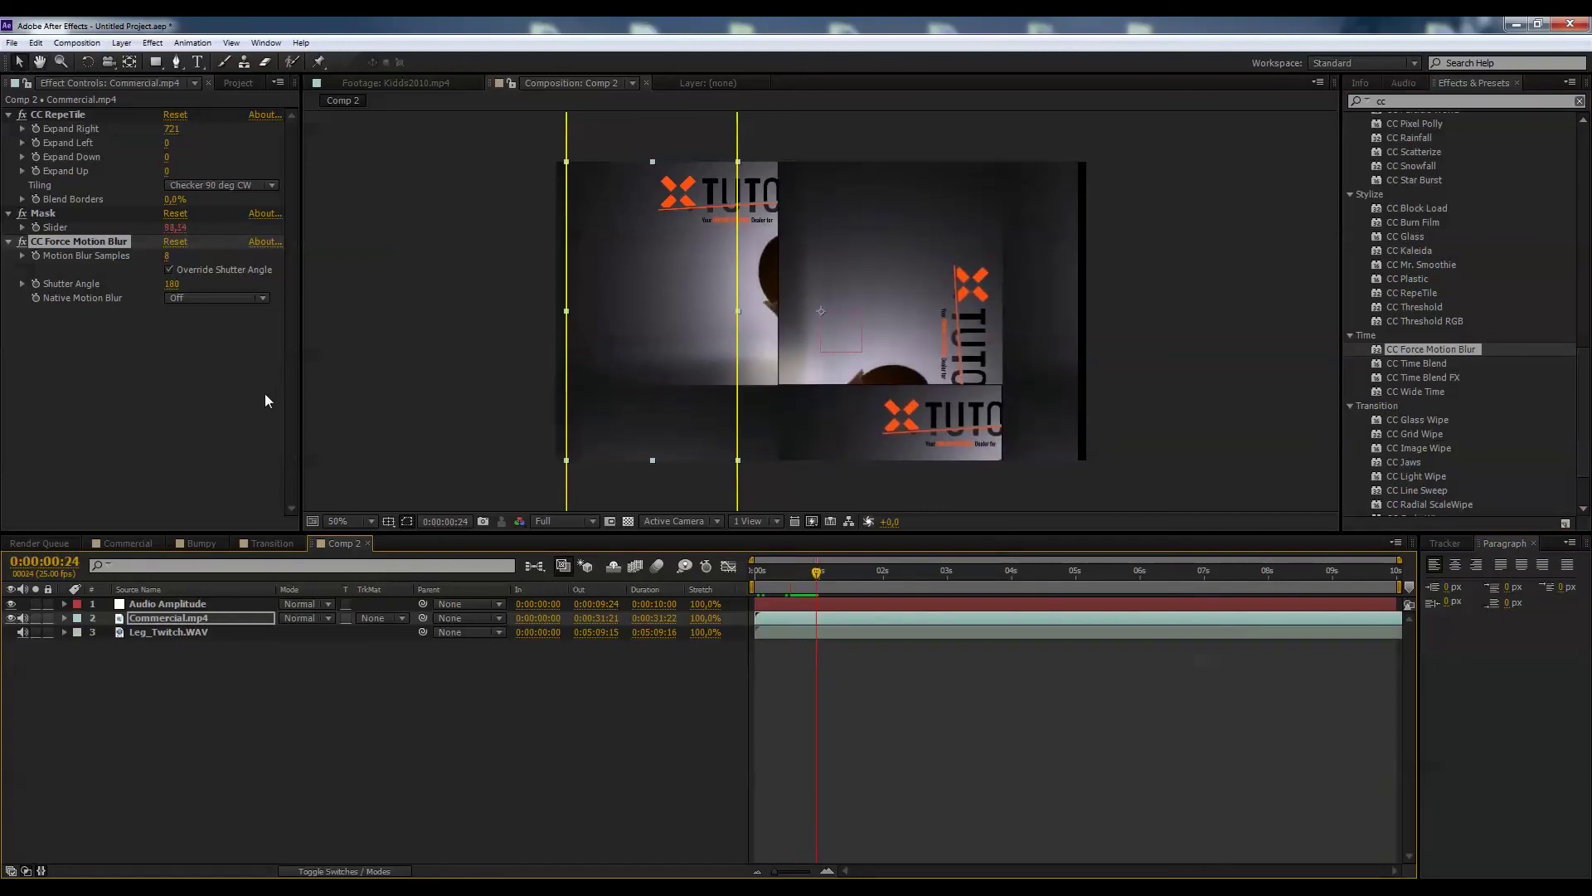
Step: Set Motion Blur Samples to 26 and Shutter Angle to 441, then preview the blur
left_click(169, 269)
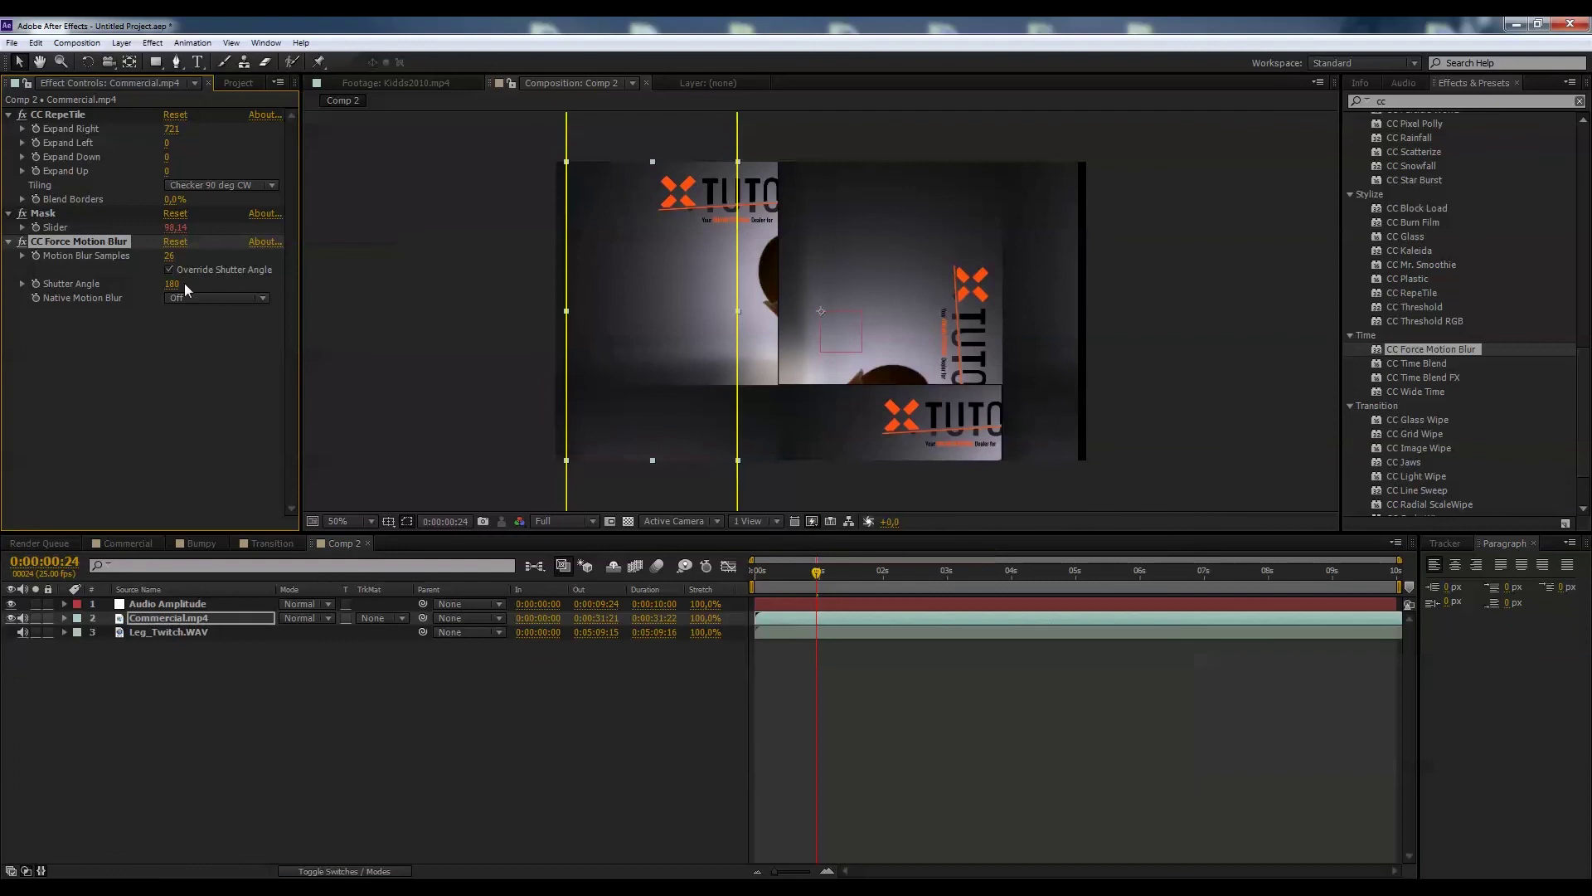
left_click_drag(172, 283, 391, 276)
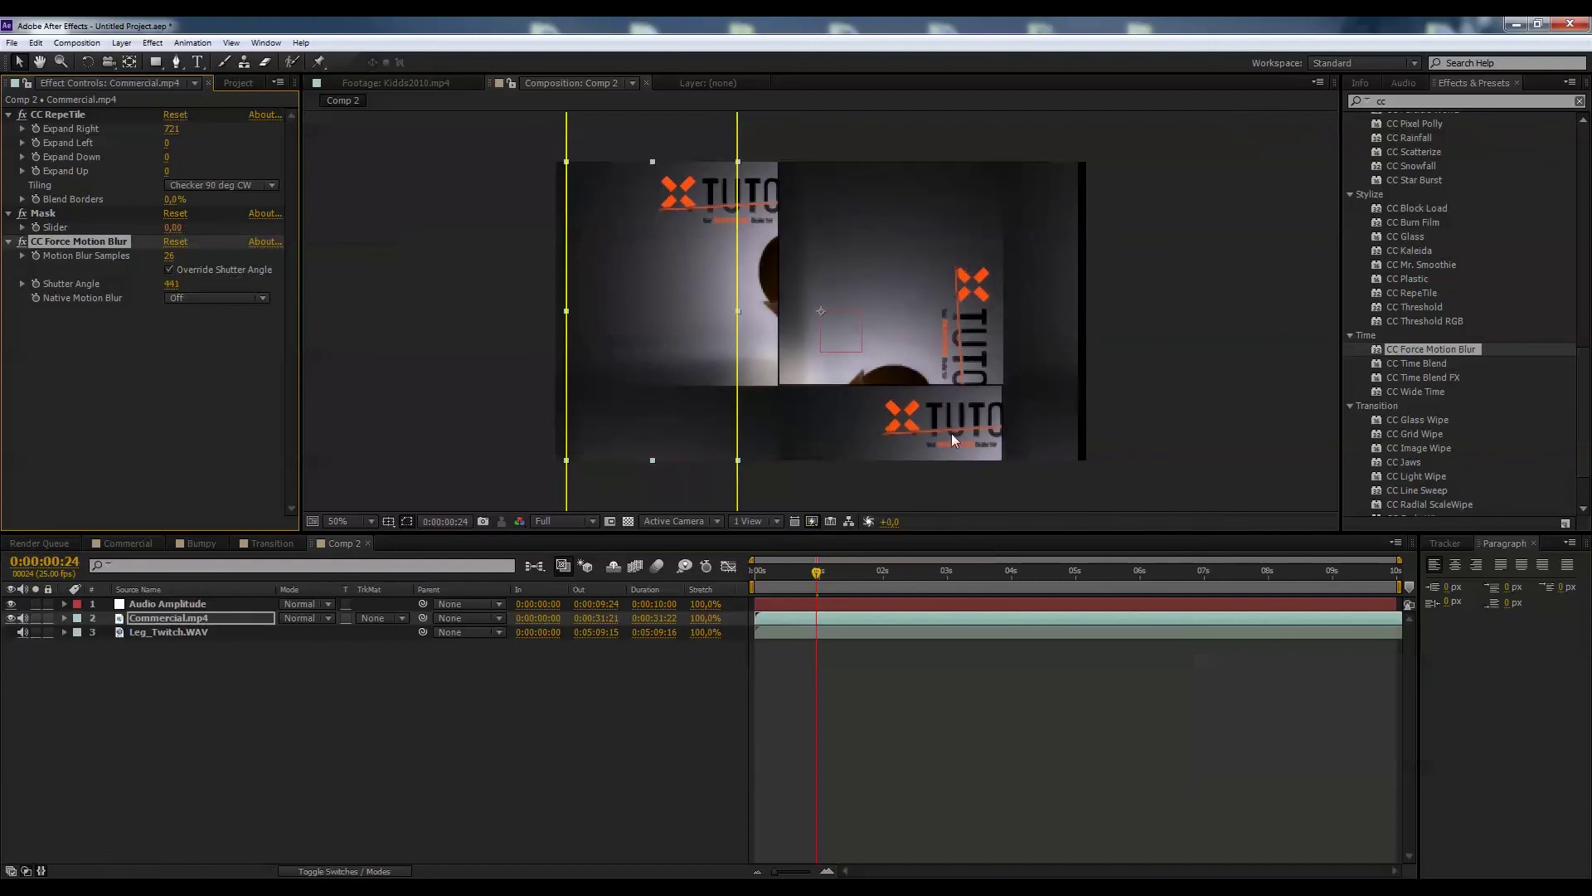
key("space")
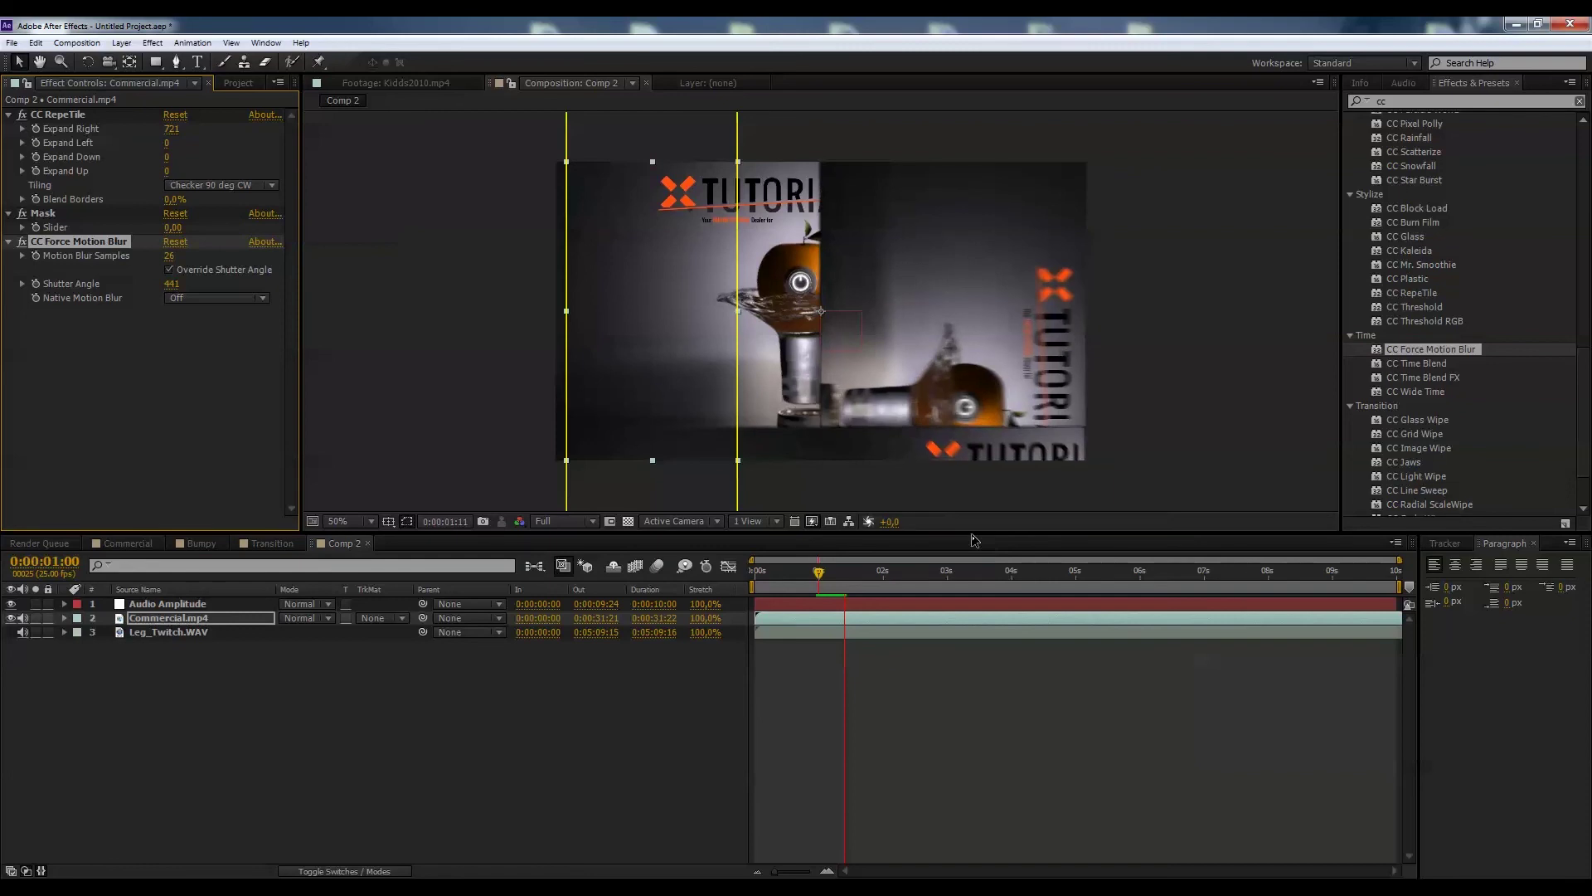
left_click_drag(854, 570, 825, 581)
key("KP_0")
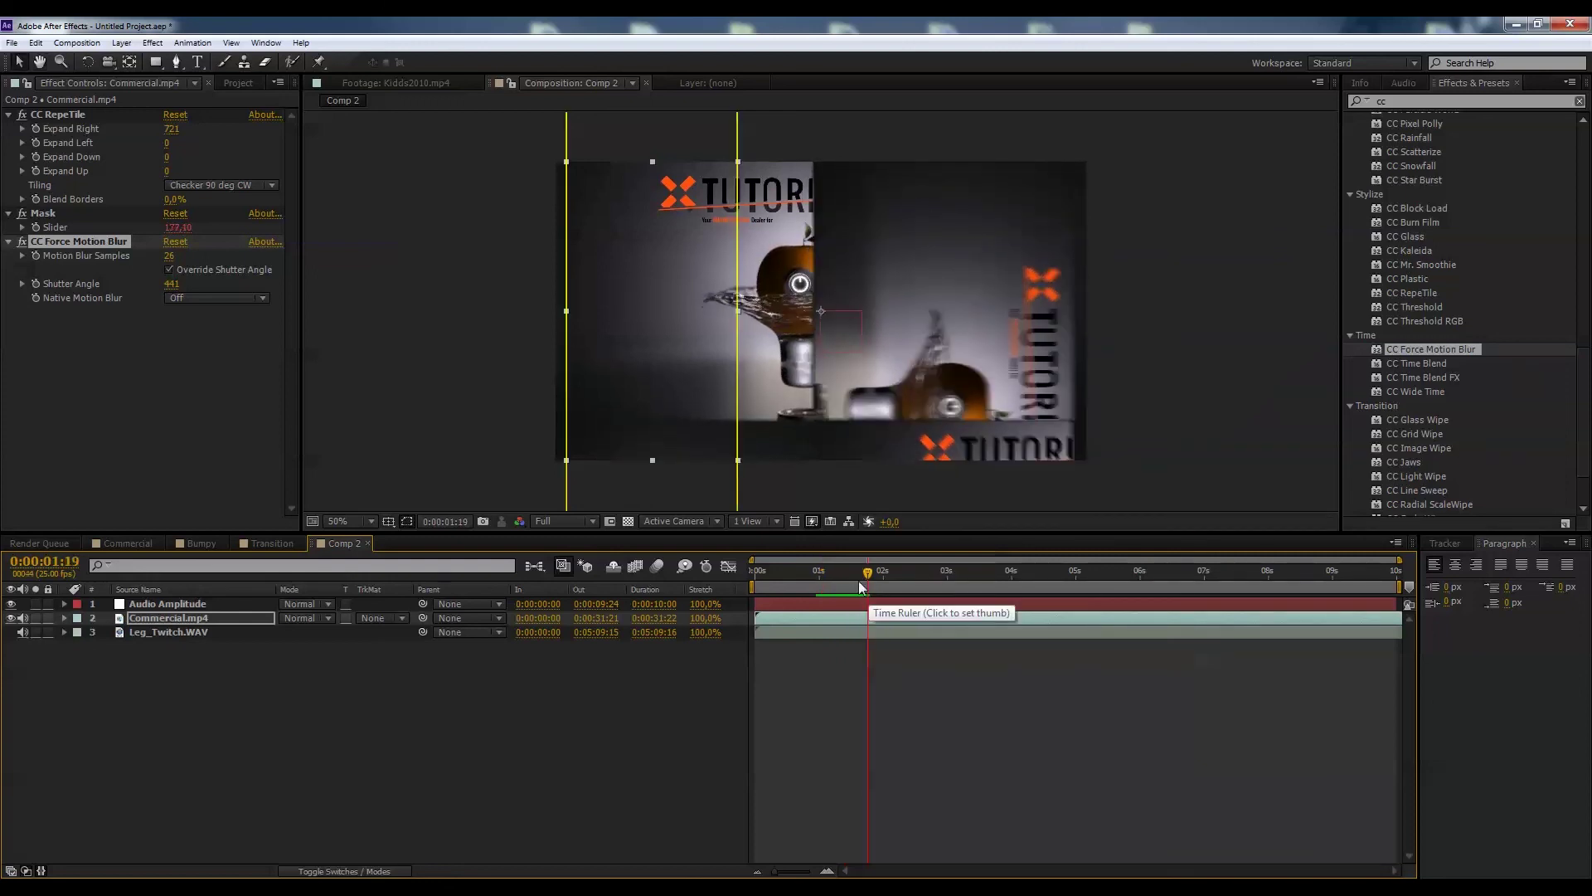
Step: Return to the Commercial composition at about 0:00:03:13, the orange splash frame
left_click(826, 571)
left_click(136, 540)
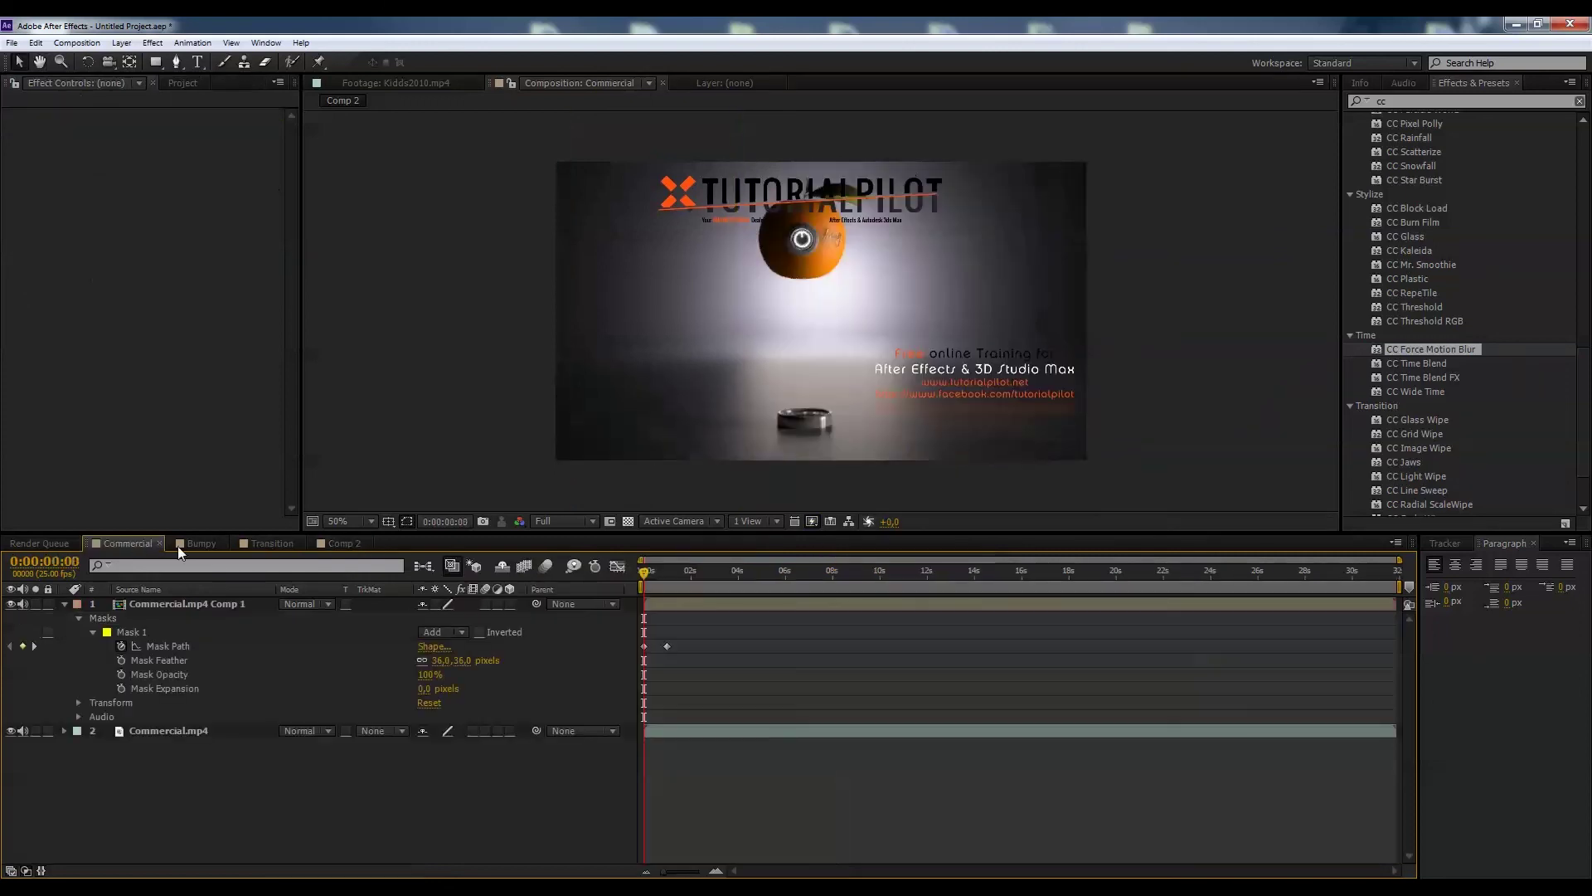
left_click_drag(640, 575, 732, 574)
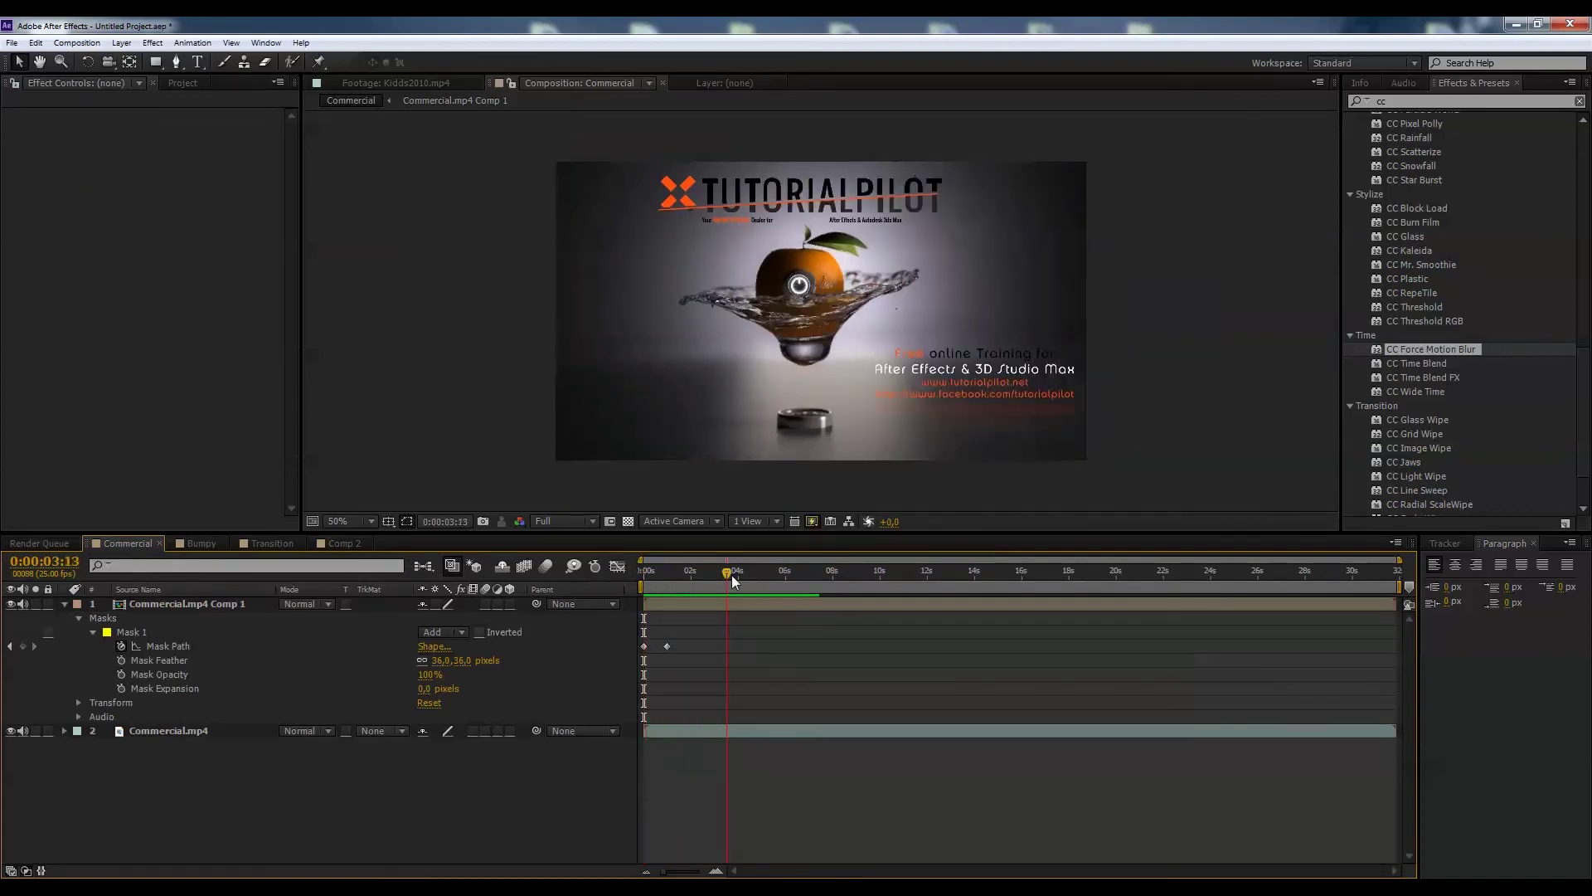